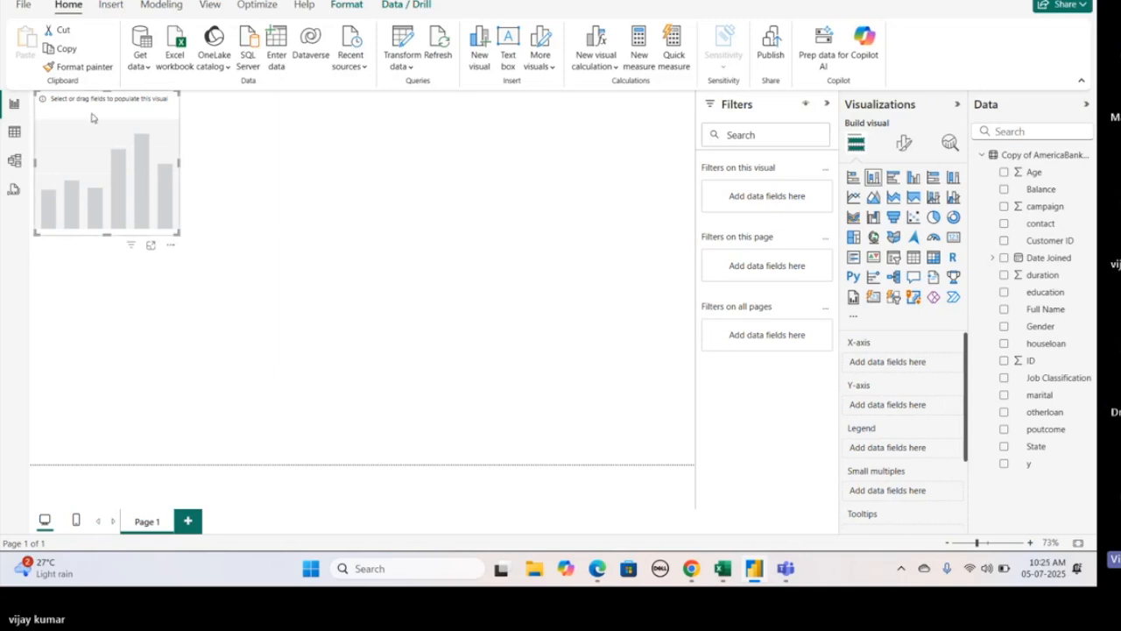
Step: Review the columns of the Copy of AmericaBankNew table in Table view, including Balance, and return to the report canvas
{"action": "left_click", "coordinate": [14, 132]}
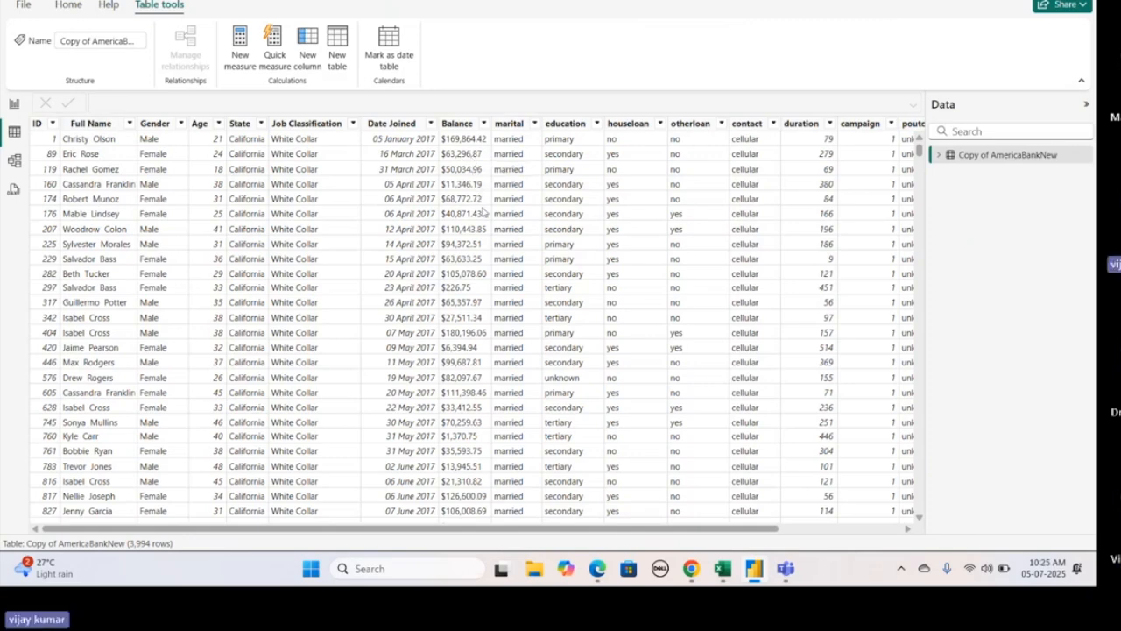
{"action": "left_click_drag", "start_coordinate": [640, 531], "coordinate": [698, 530]}
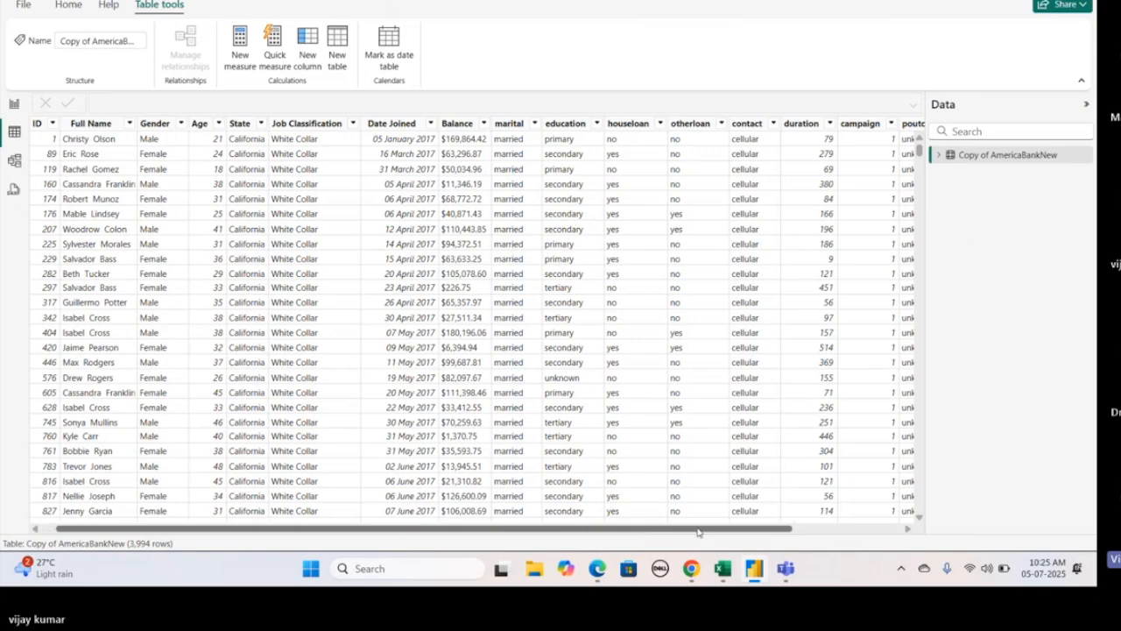
{"action": "left_click_drag", "start_coordinate": [699, 532], "coordinate": [684, 531]}
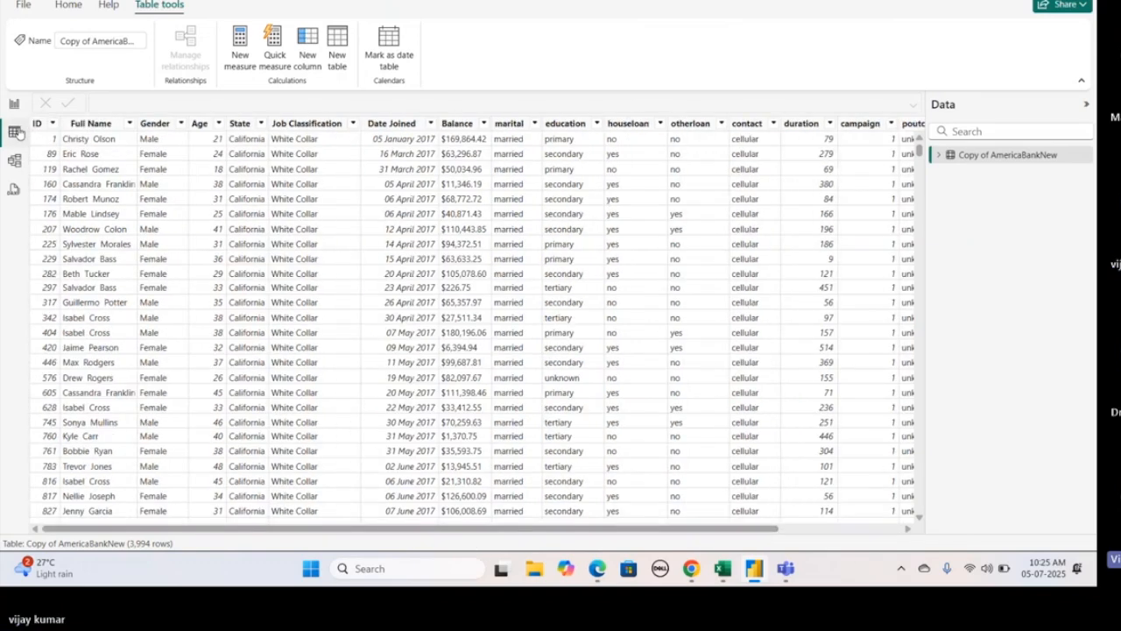
{"action": "left_click", "coordinate": [14, 104]}
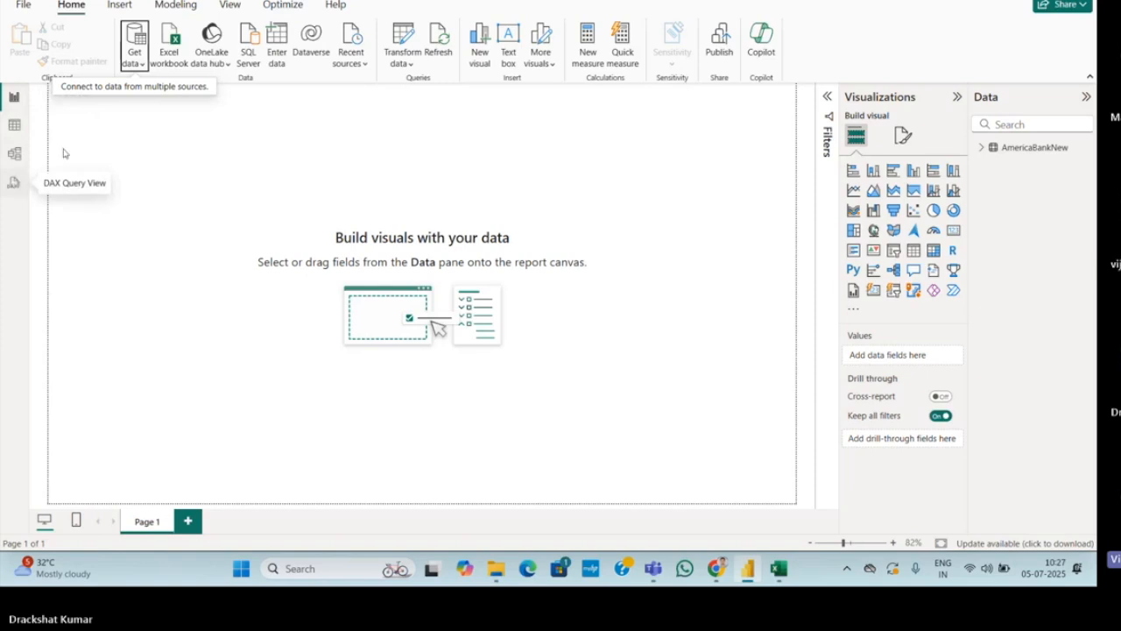
Step: Bring the list of loaded tables into view and expand the AmericaBankNew table to list its fields
{"action": "left_click", "coordinate": [995, 103]}
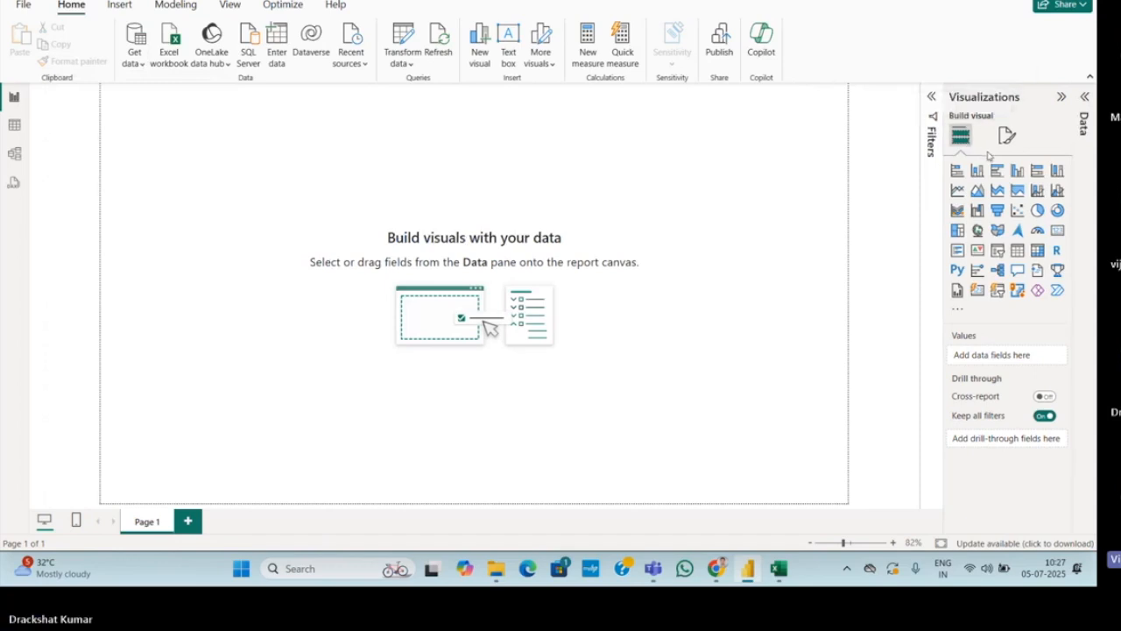
{"action": "left_click", "coordinate": [1085, 101]}
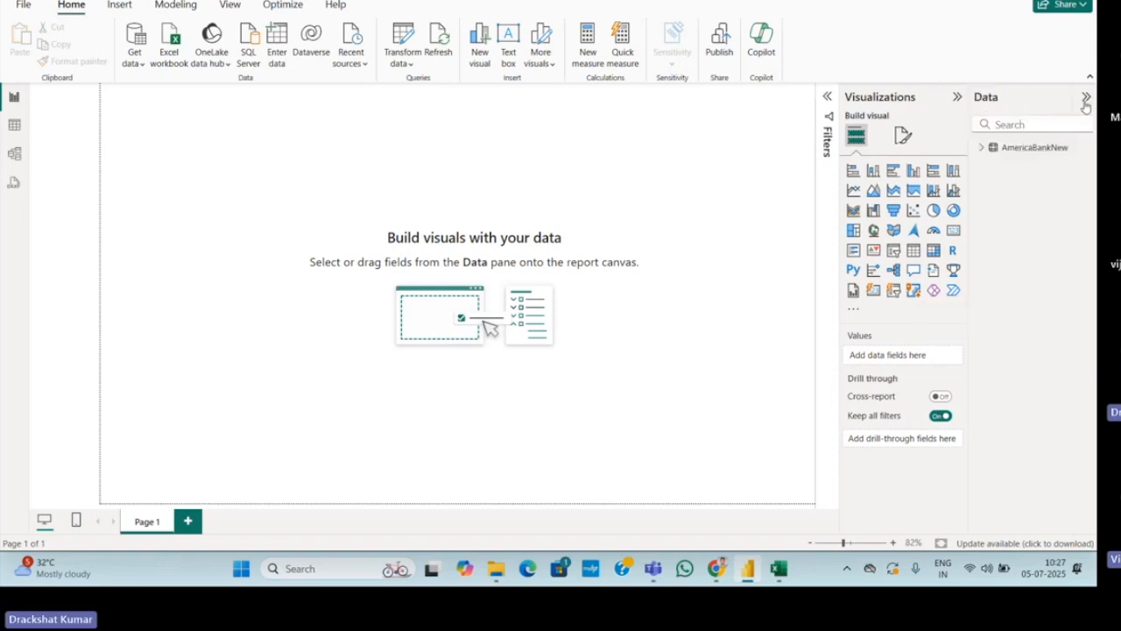
{"action": "left_click", "coordinate": [1037, 149]}
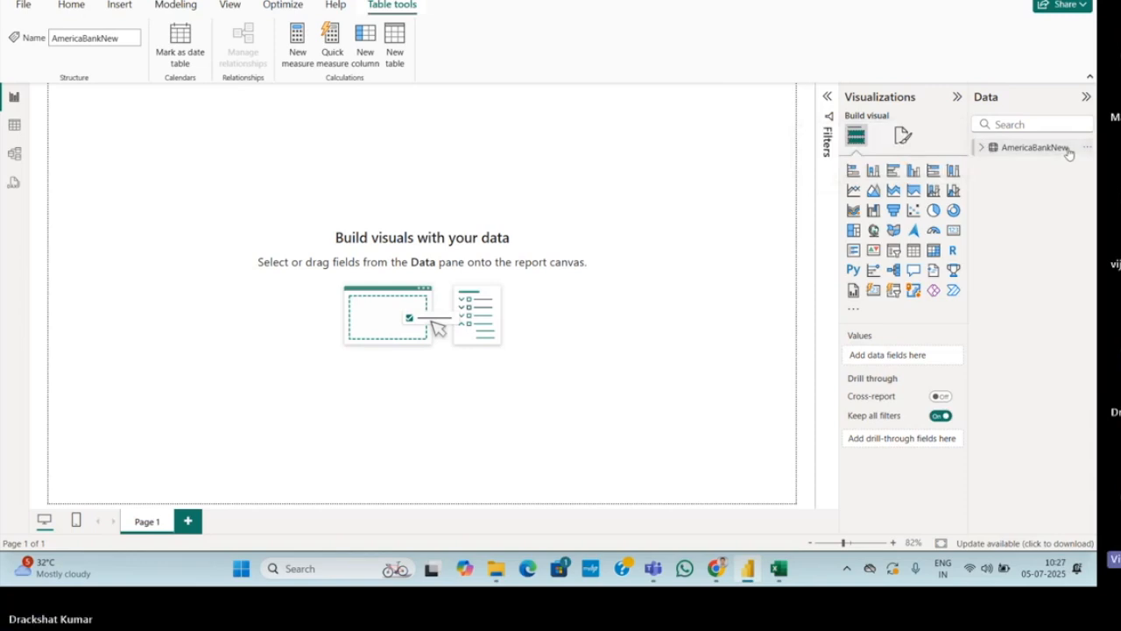
{"action": "left_click", "coordinate": [980, 148]}
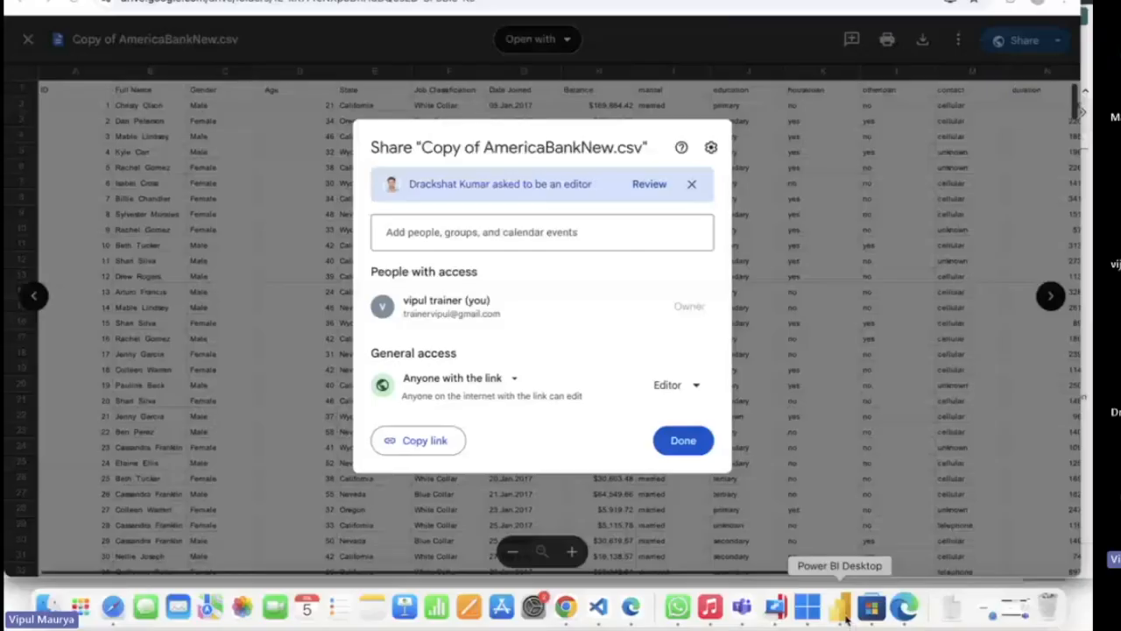
Step: Switch to Power BI Desktop and build an enlarged stacked column chart on Page 7 with Balance on the Y-axis and Gender on the X-axis
{"action": "left_click", "coordinate": [841, 608]}
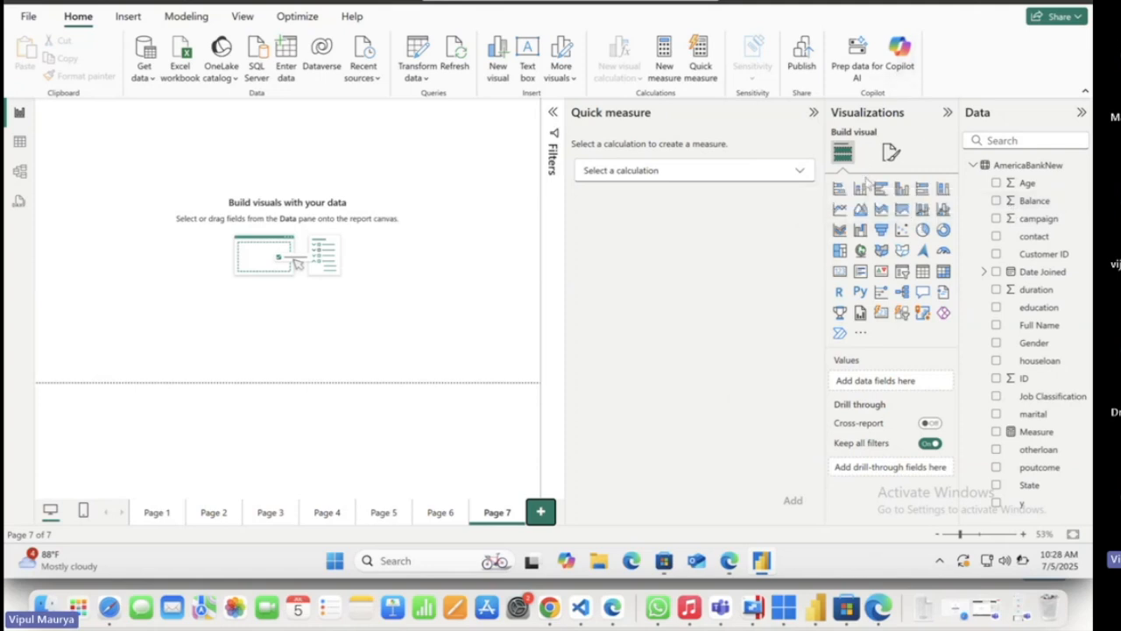
{"action": "left_click", "coordinate": [861, 191]}
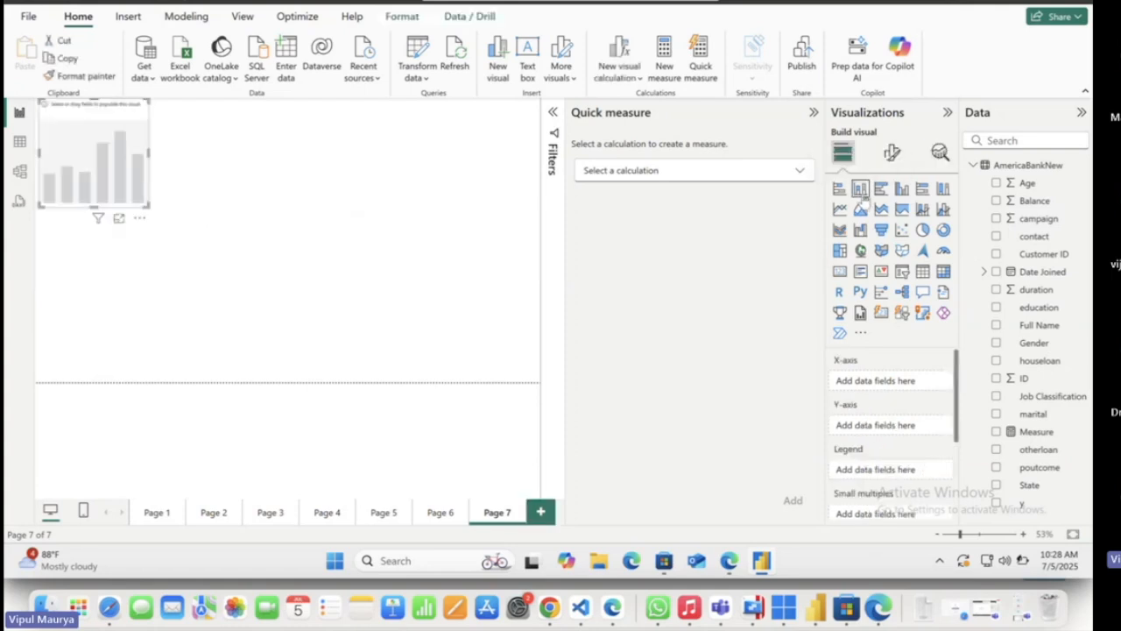
{"action": "left_click_drag", "start_coordinate": [1032, 203], "coordinate": [879, 427]}
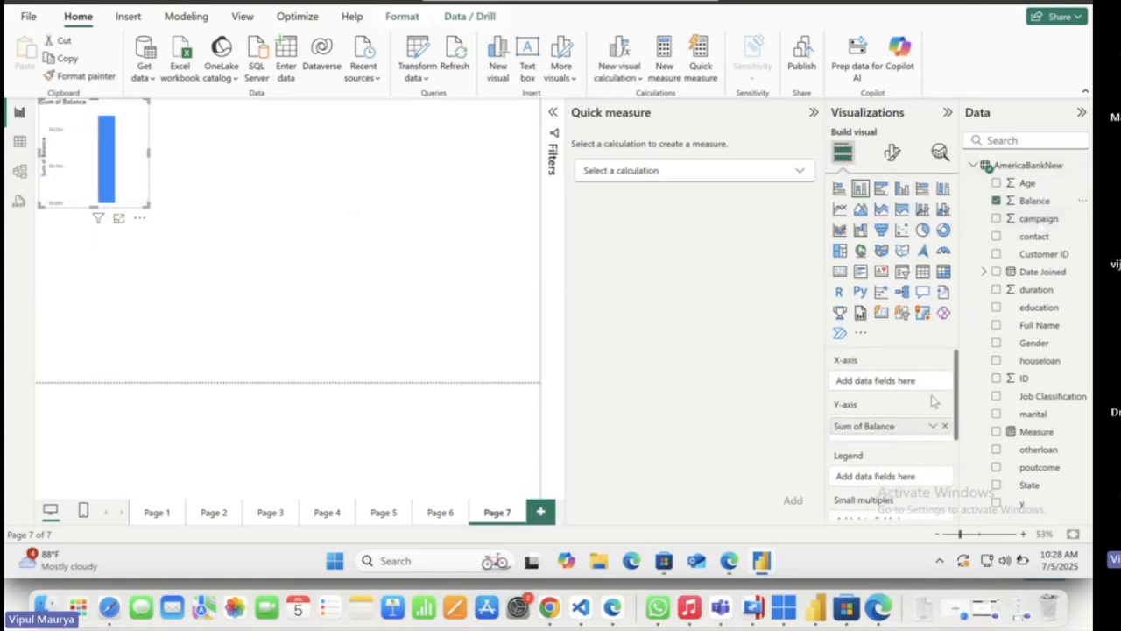
{"action": "left_click_drag", "start_coordinate": [1041, 347], "coordinate": [867, 381]}
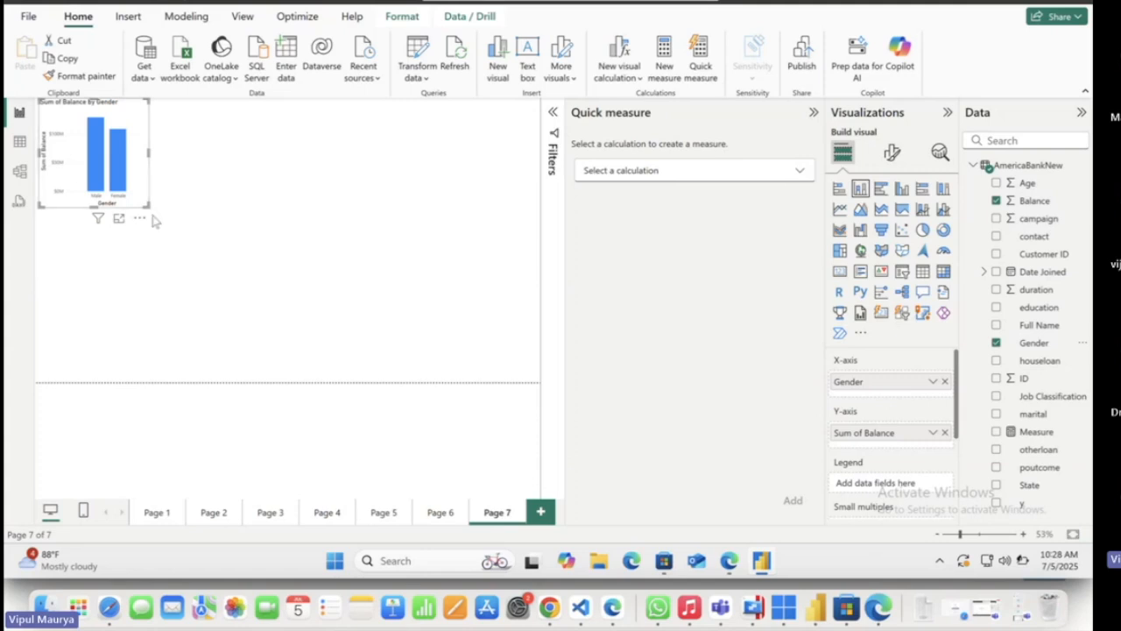
{"action": "left_click_drag", "start_coordinate": [149, 207], "coordinate": [541, 379]}
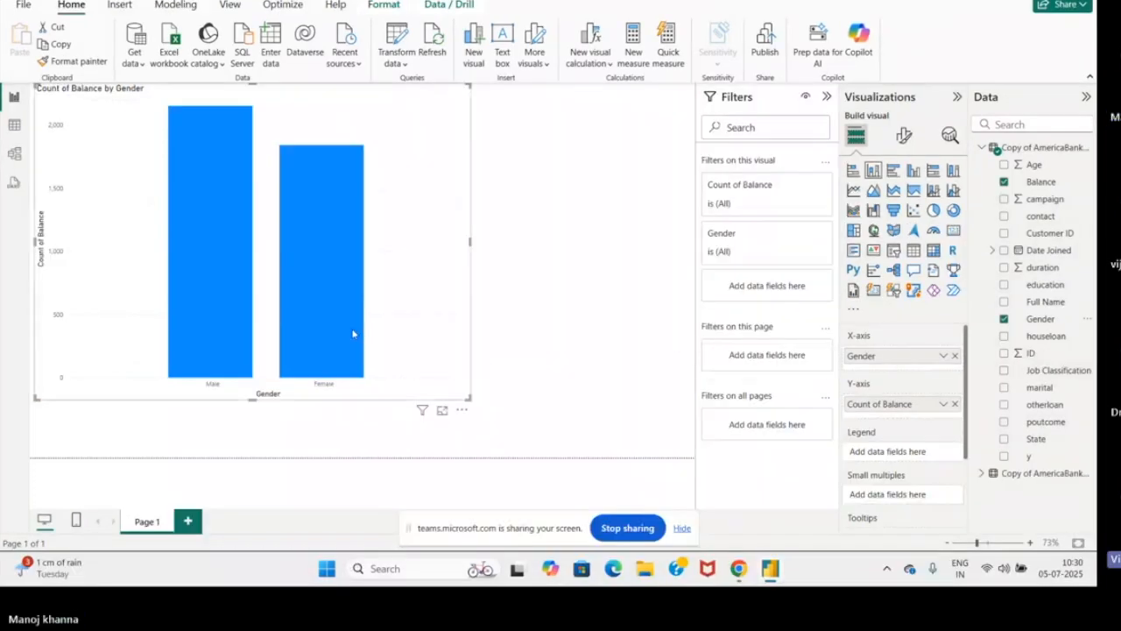
Step: Convert the empty table visual on Page 1 into a stacked column chart
{"action": "mouse_move", "coordinate": [353, 333]}
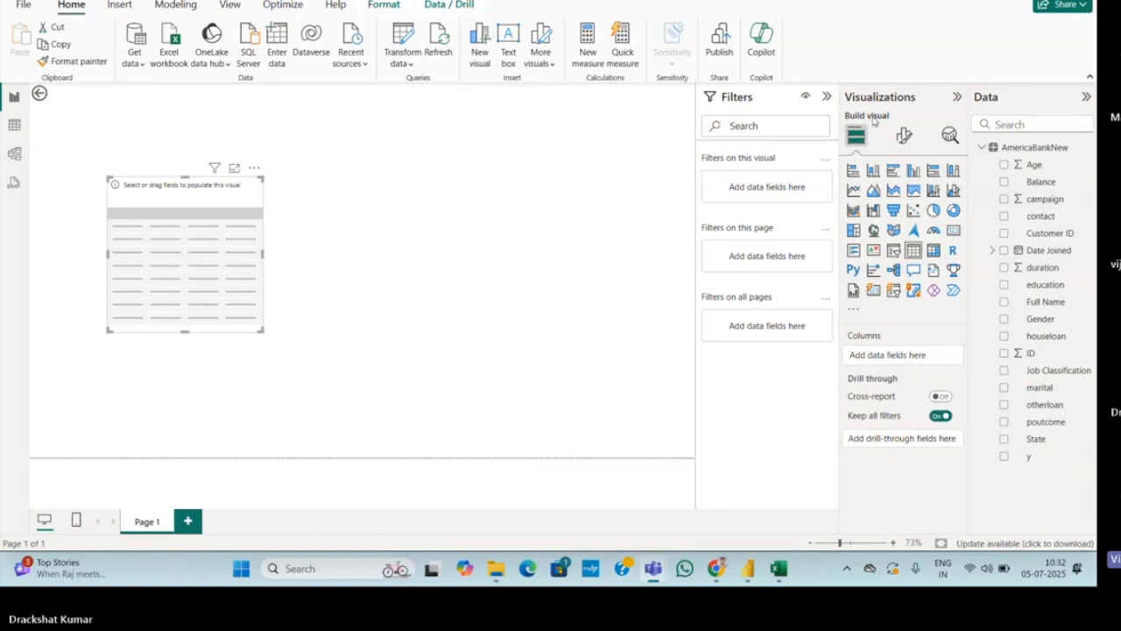
{"action": "left_click", "coordinate": [956, 98]}
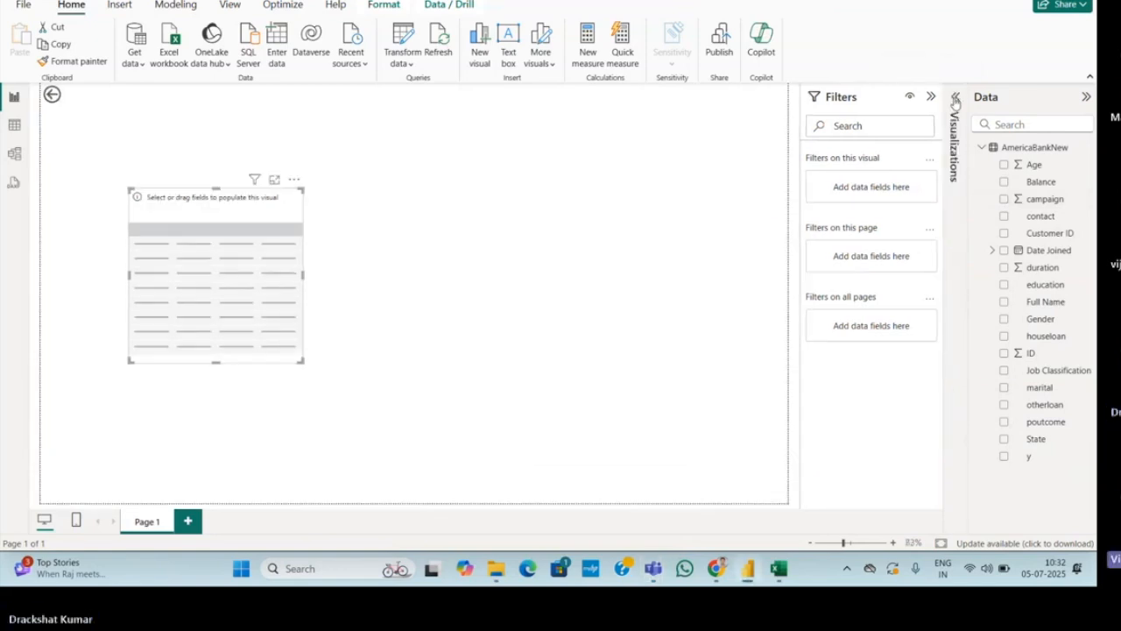
{"action": "left_click", "coordinate": [956, 98]}
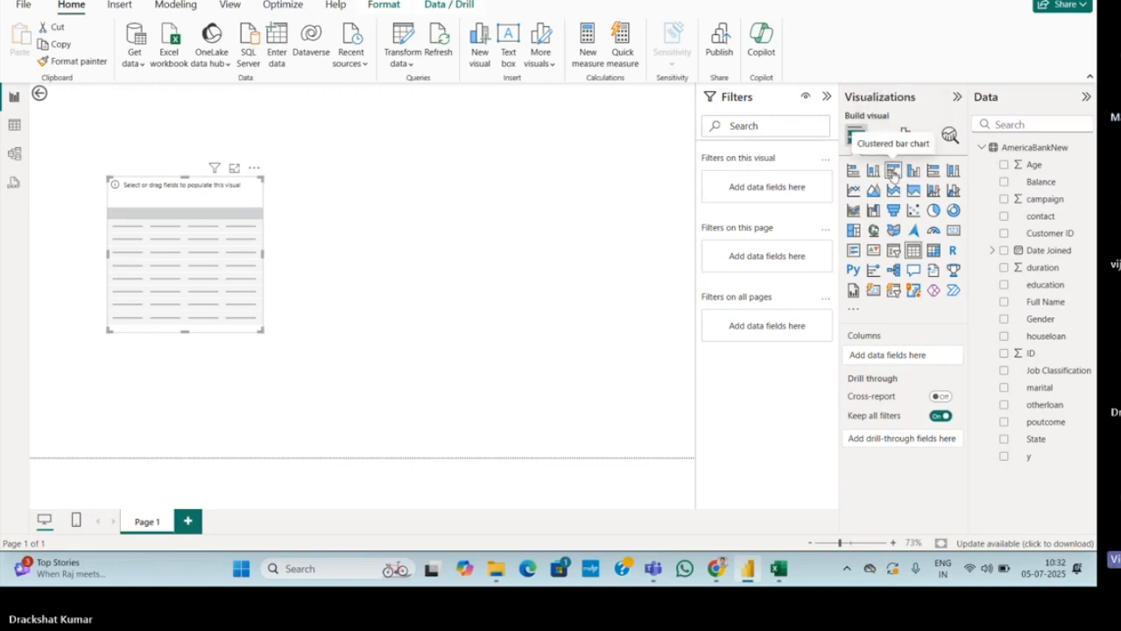
{"action": "left_click", "coordinate": [873, 171]}
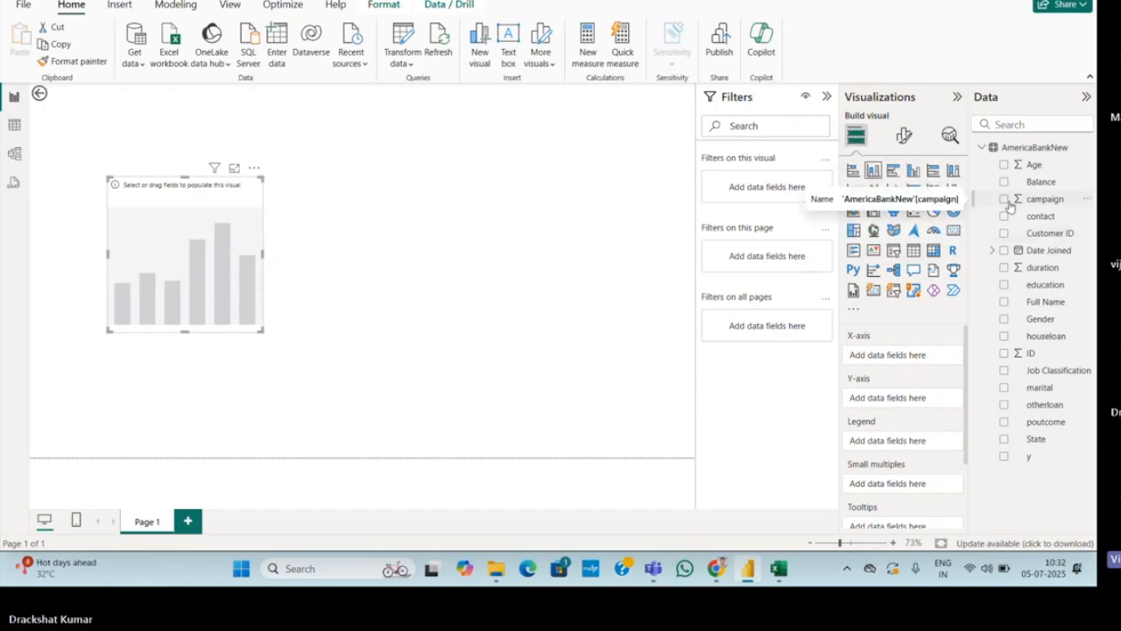
{"action": "scroll", "coordinate": [877, 464], "scroll_direction": "down", "scroll_amount": 1}
{"action": "scroll", "coordinate": [877, 464], "scroll_direction": "up", "scroll_amount": 1}
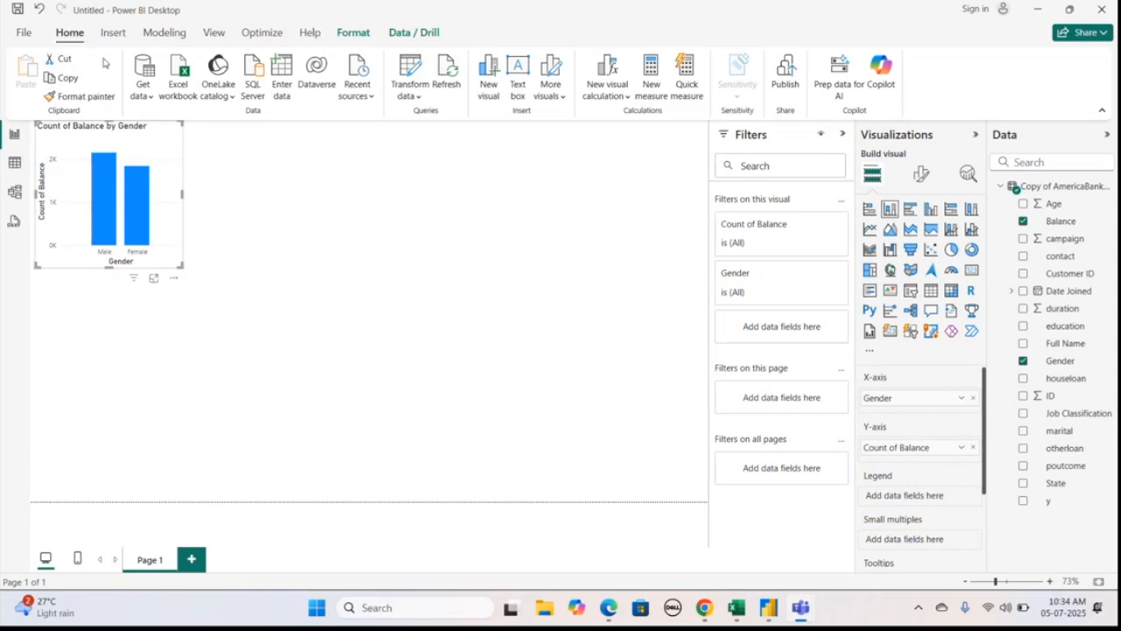
Step: Open the Copy of AmericaBankNew data for transformation in a maximized Power Query Editor window
{"action": "left_click", "coordinate": [420, 98]}
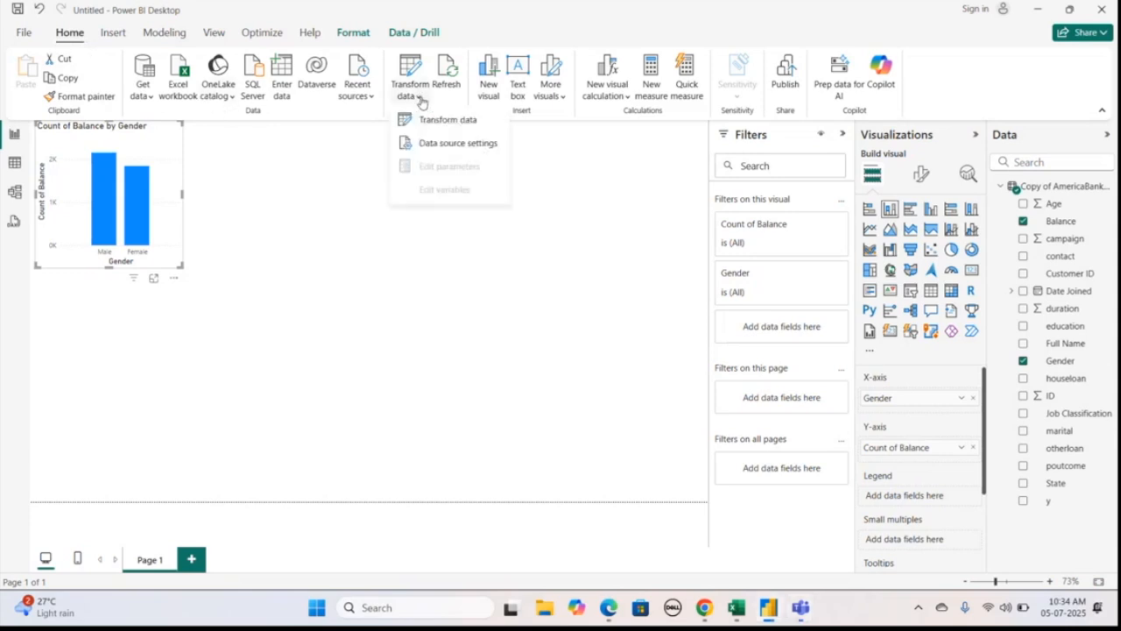
{"action": "left_click", "coordinate": [464, 120]}
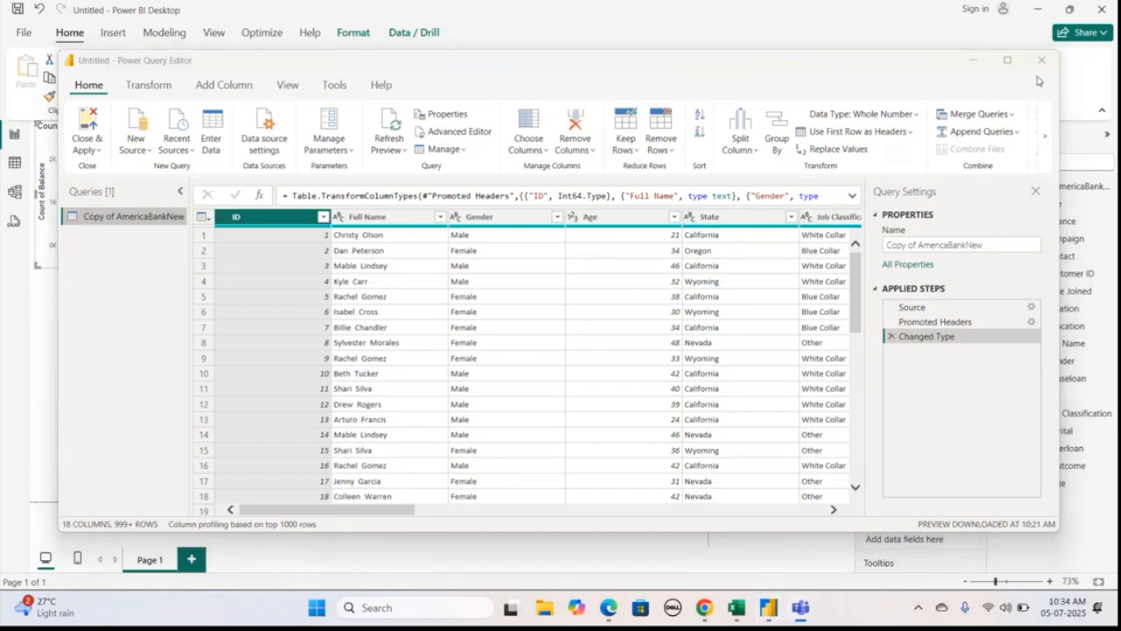
{"action": "left_click", "coordinate": [1013, 63]}
{"action": "left_click", "coordinate": [1009, 61]}
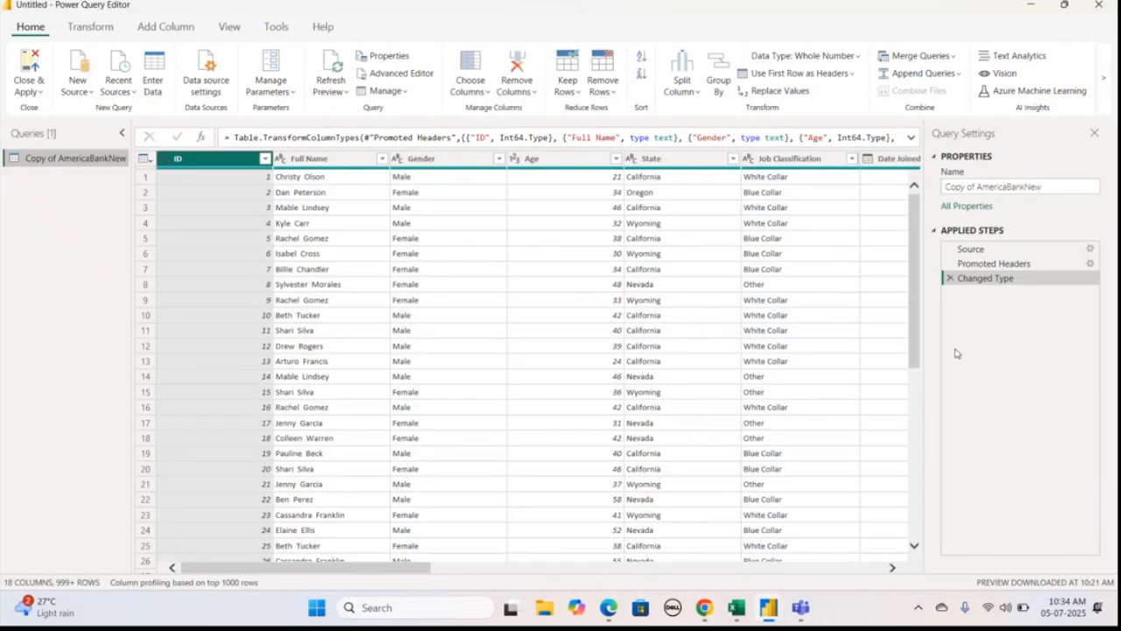
Step: Examine the query's columns from ID through Customer ID, checking their data types and the format of the Balance values
{"action": "left_click_drag", "start_coordinate": [398, 571], "coordinate": [538, 571]}
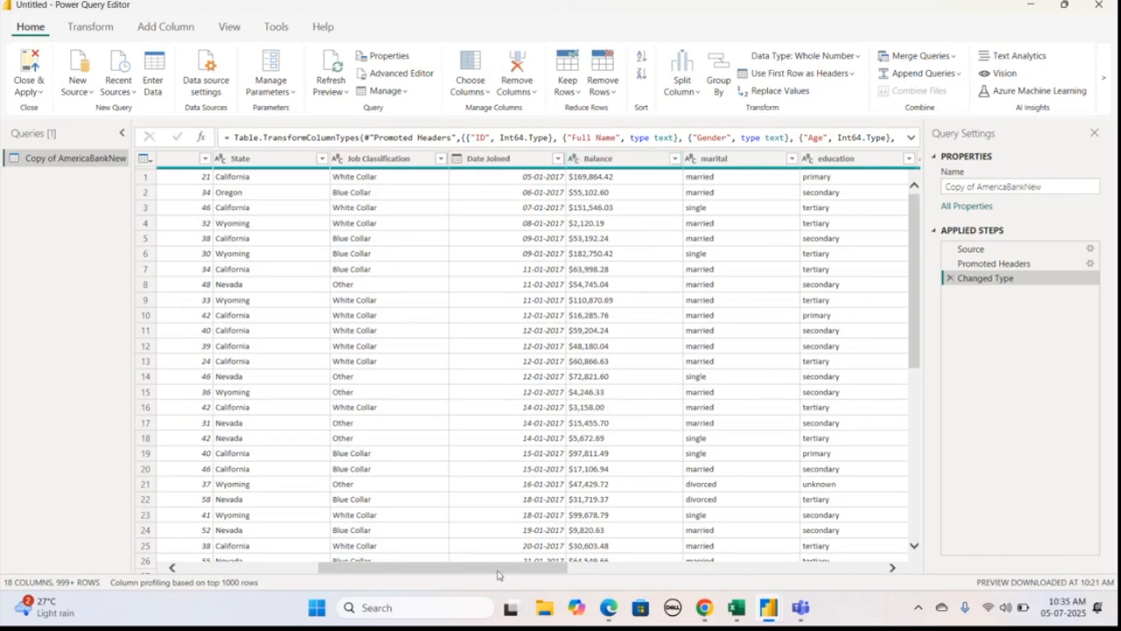
{"action": "left_click_drag", "start_coordinate": [500, 576], "coordinate": [301, 592]}
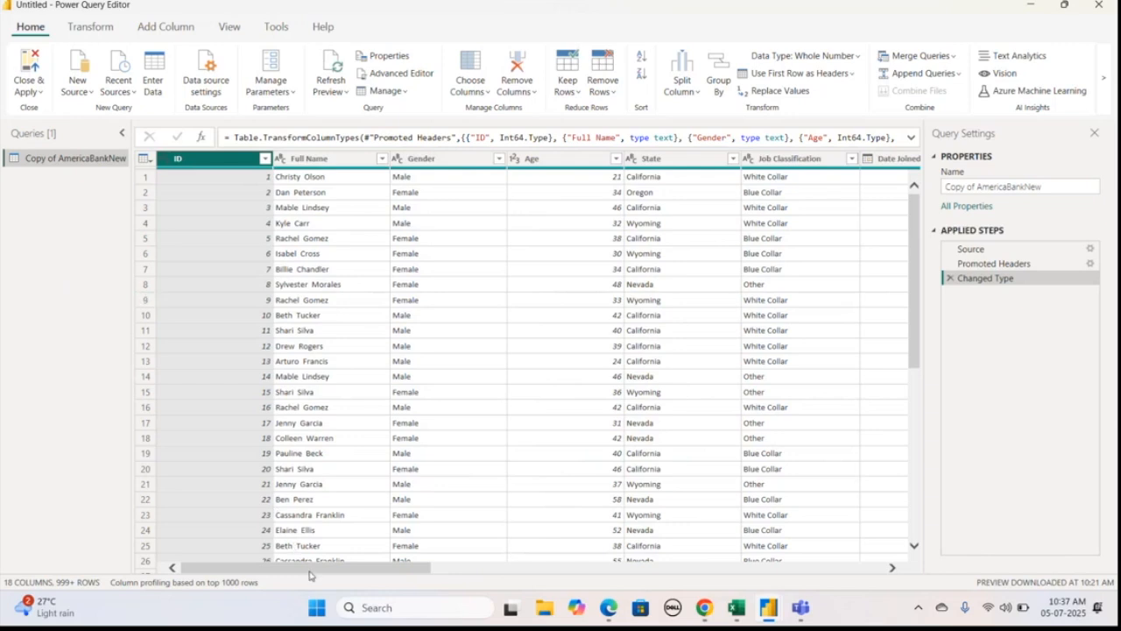
{"action": "left_click_drag", "start_coordinate": [309, 574], "coordinate": [488, 543]}
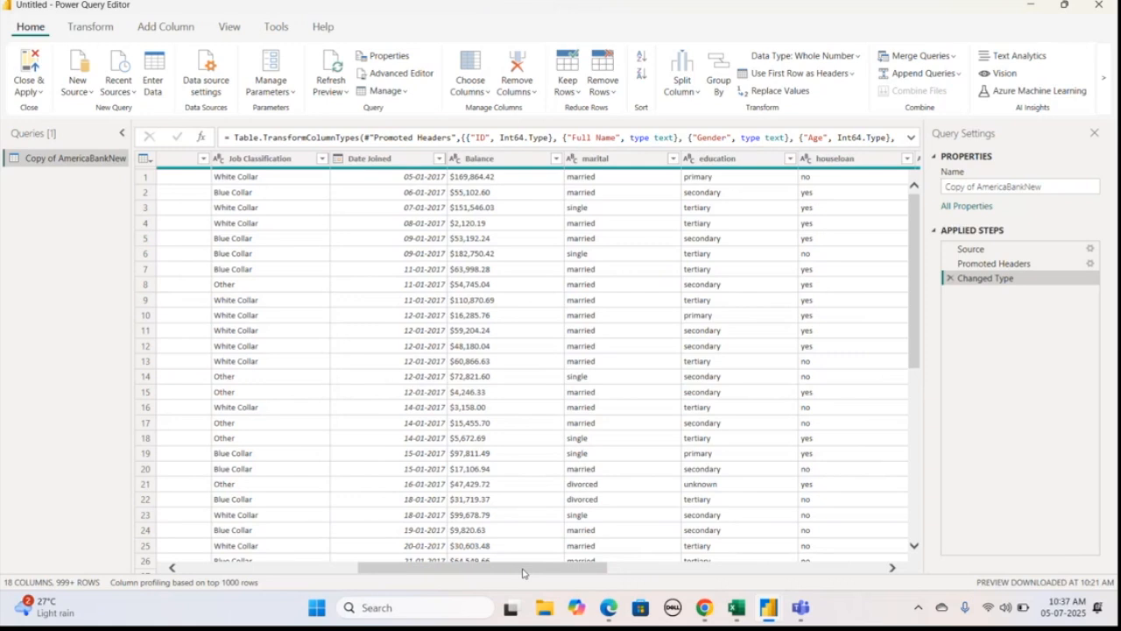
{"action": "left_click_drag", "start_coordinate": [523, 573], "coordinate": [811, 563]}
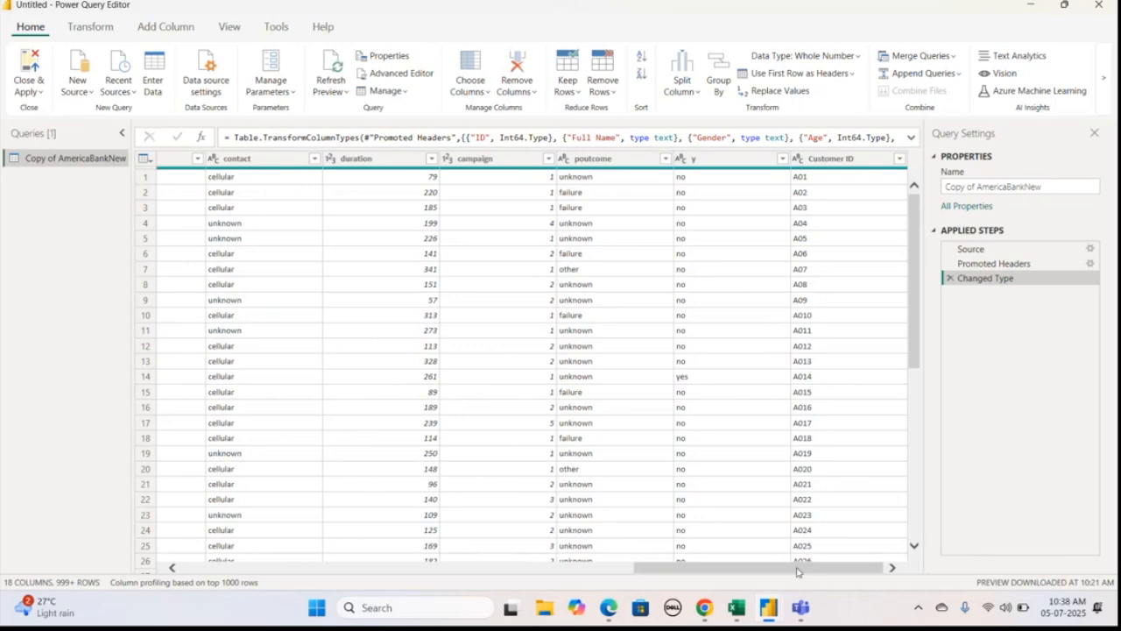
{"action": "left_click_drag", "start_coordinate": [797, 572], "coordinate": [737, 573]}
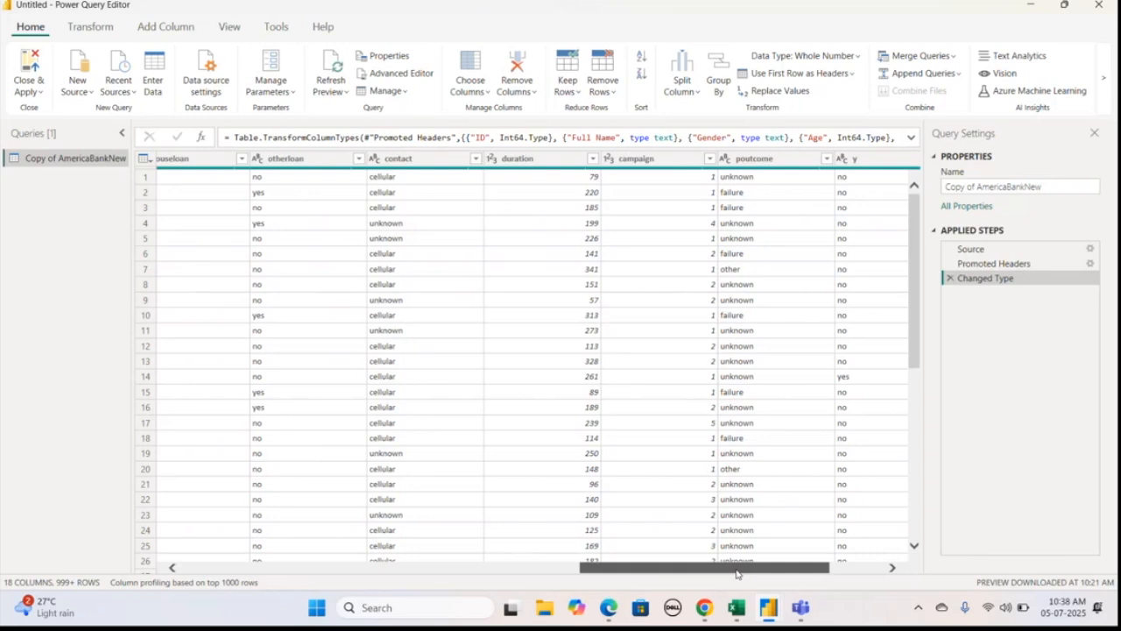
{"action": "left_click_drag", "start_coordinate": [737, 574], "coordinate": [502, 571]}
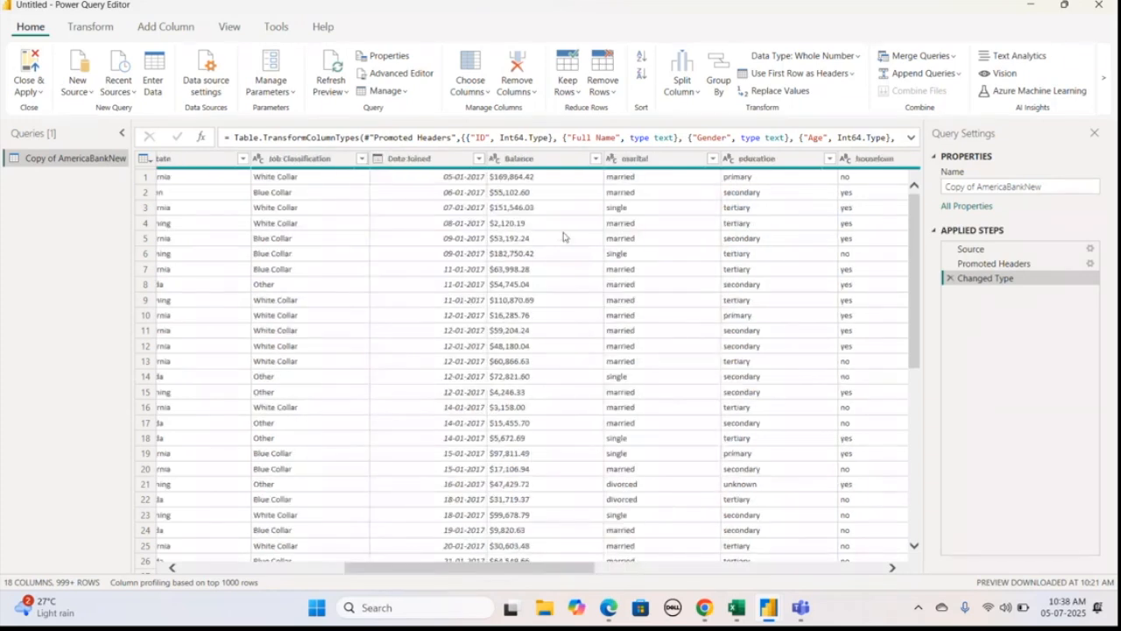
Step: Split the Balance column by the custom delimiter $ at each occurrence of the delimiter
{"action": "left_click", "coordinate": [553, 194]}
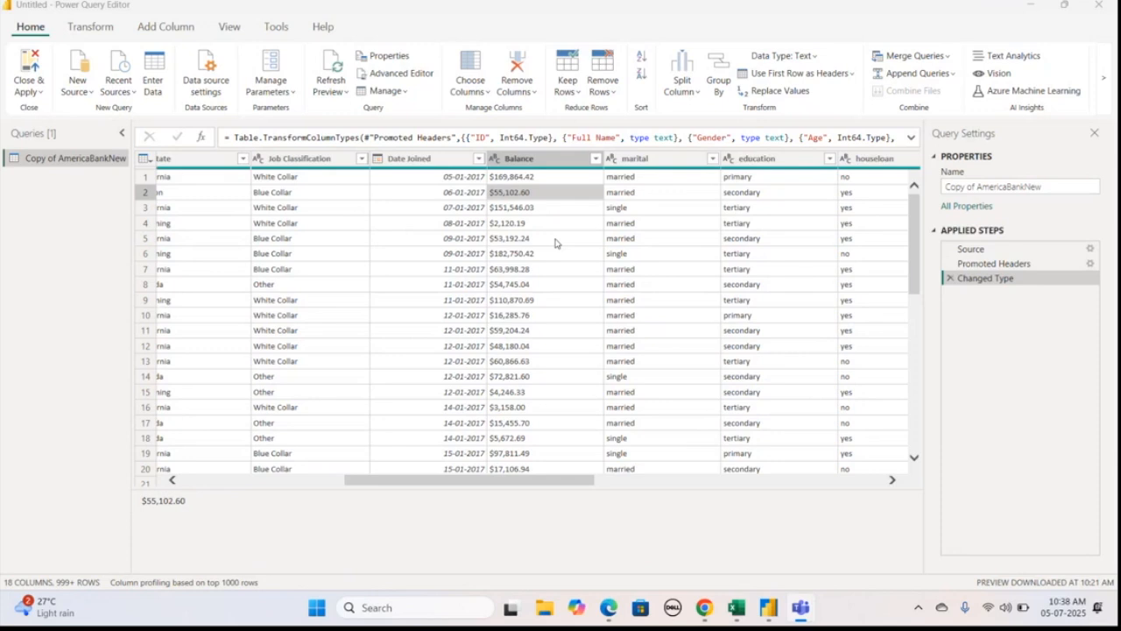
{"action": "left_click", "coordinate": [535, 158]}
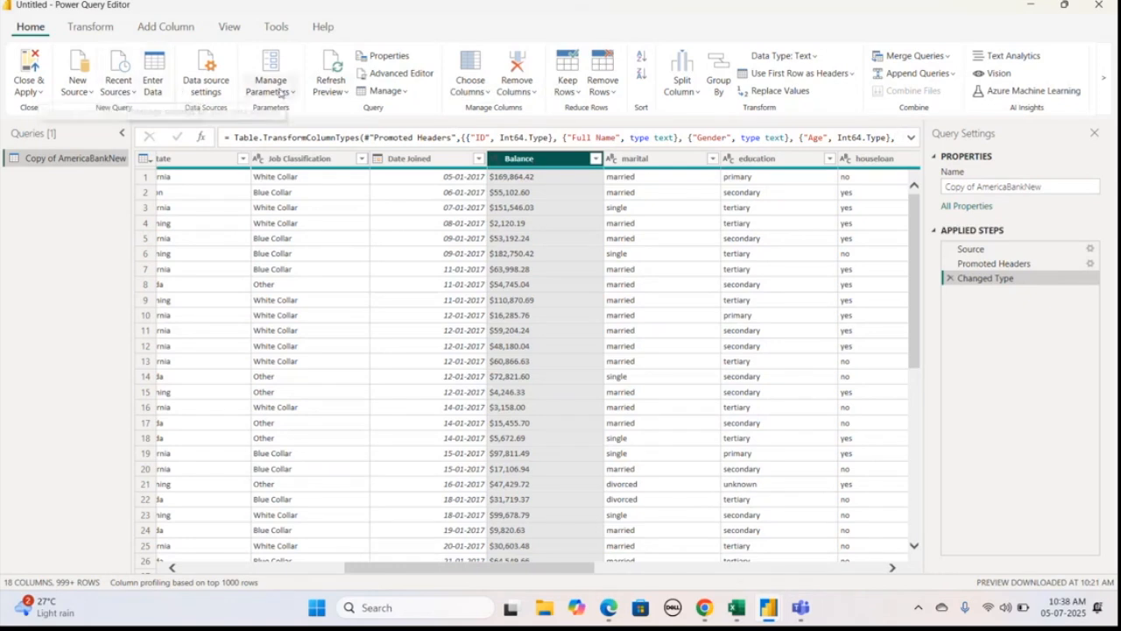
{"action": "left_click", "coordinate": [101, 27]}
{"action": "left_click", "coordinate": [496, 91]}
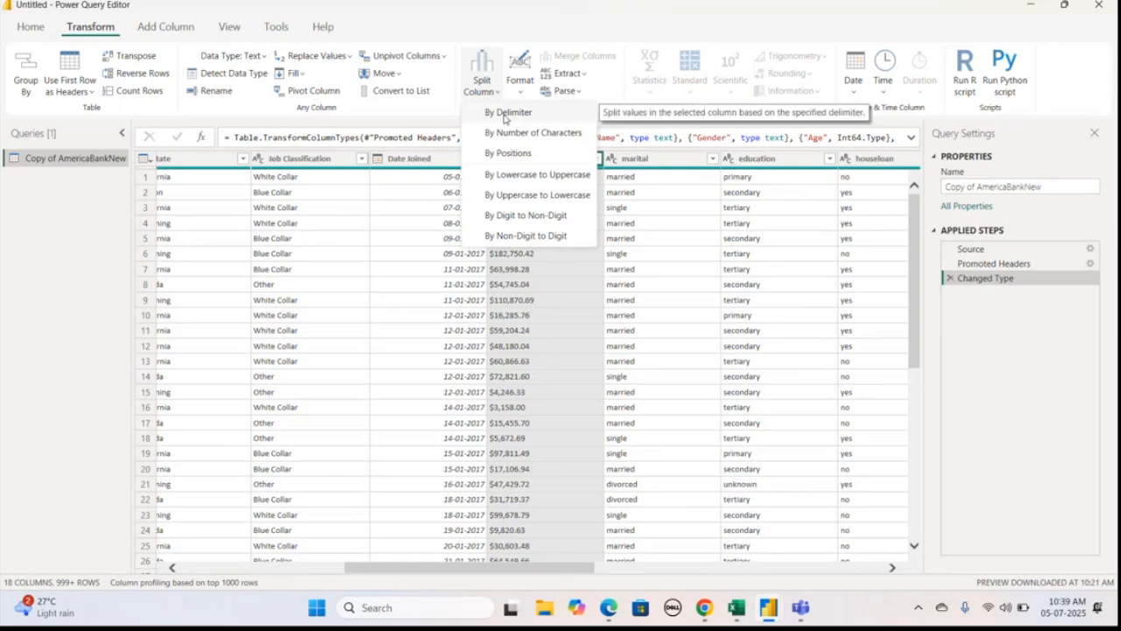
{"action": "left_click", "coordinate": [507, 112]}
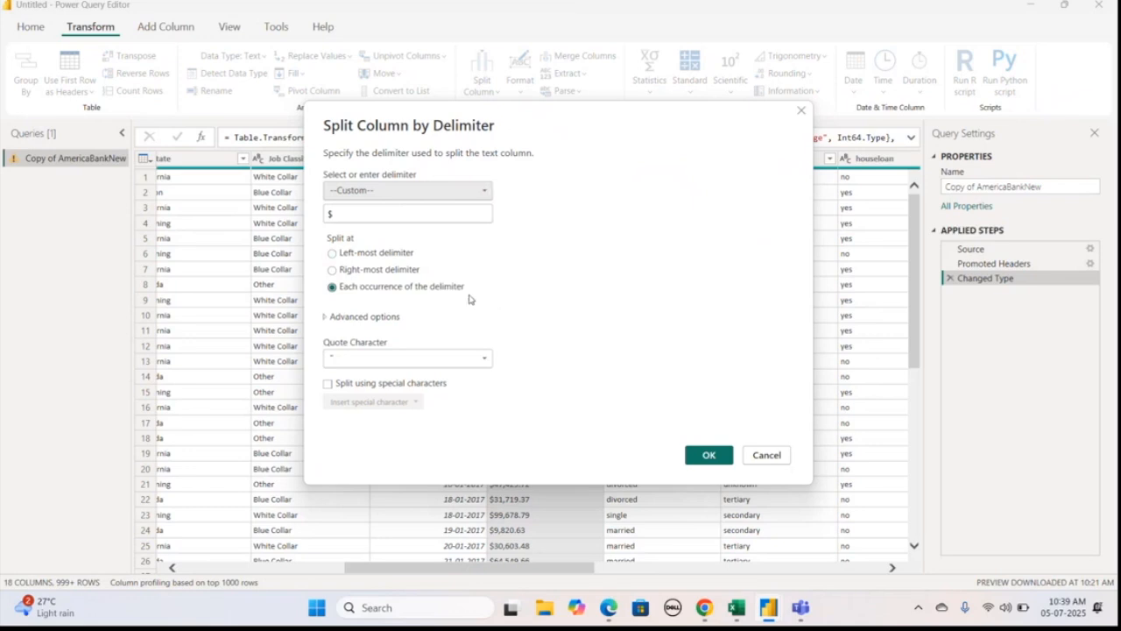
{"action": "left_click", "coordinate": [710, 461]}
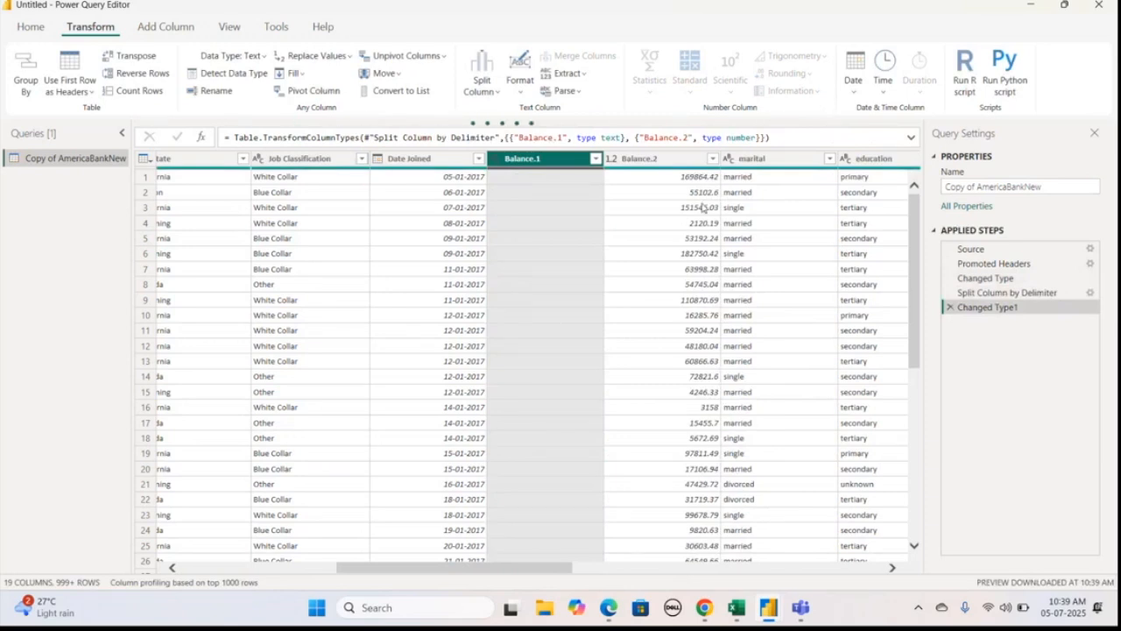
Step: Remove the empty Balance.1 column from the query
{"action": "right_click", "coordinate": [549, 161]}
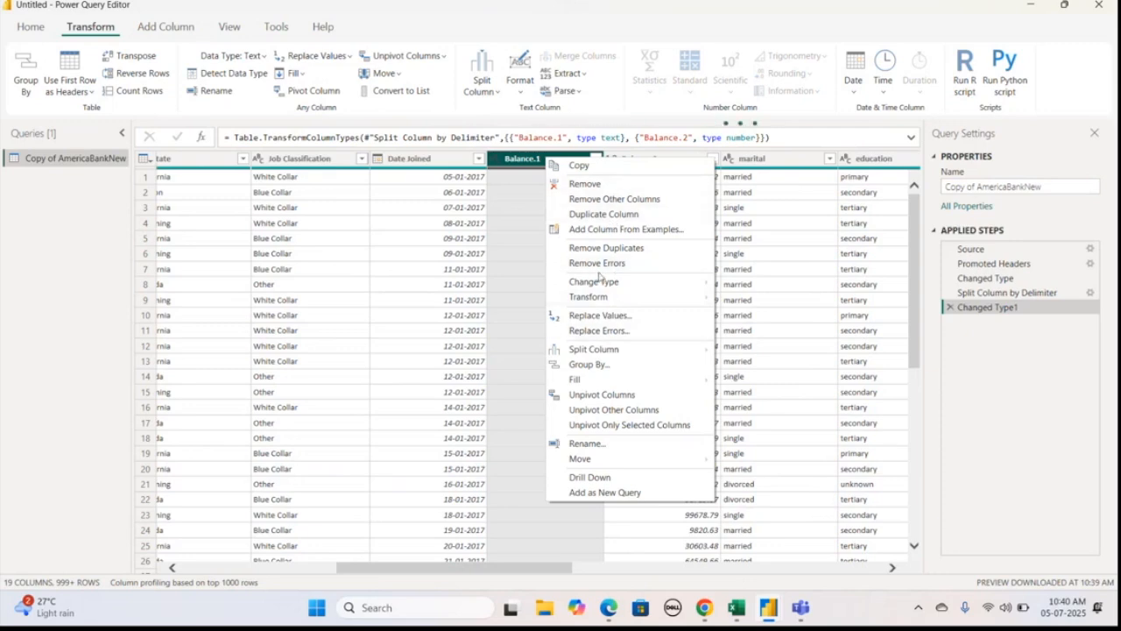
{"action": "left_click", "coordinate": [585, 183]}
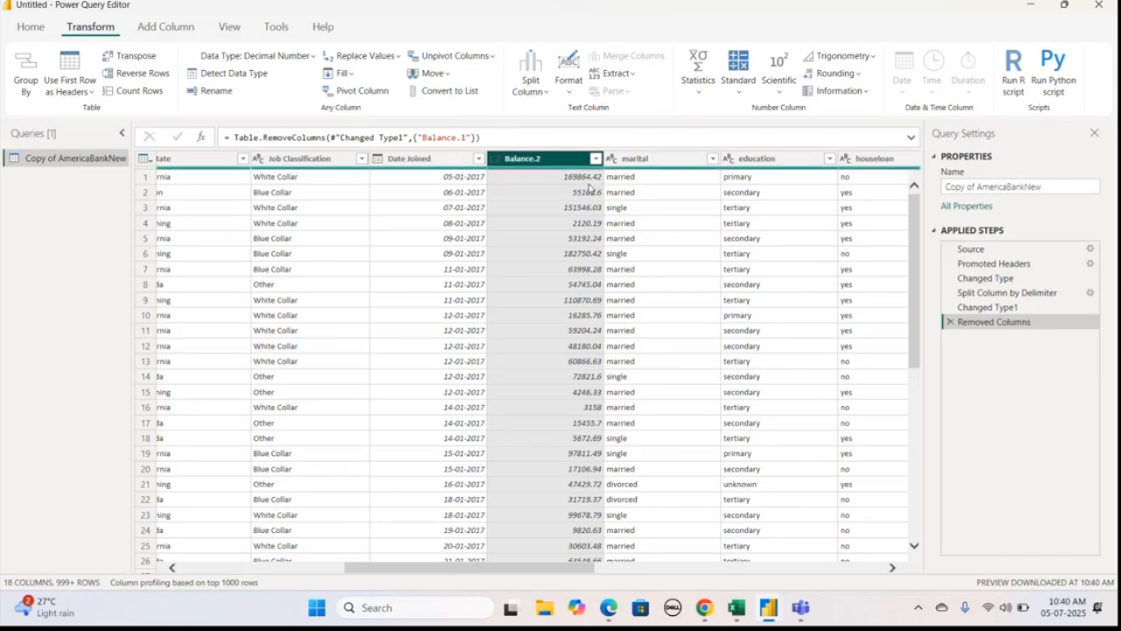
Step: Rename the Balance.2 column to Balance
{"action": "right_click", "coordinate": [540, 161]}
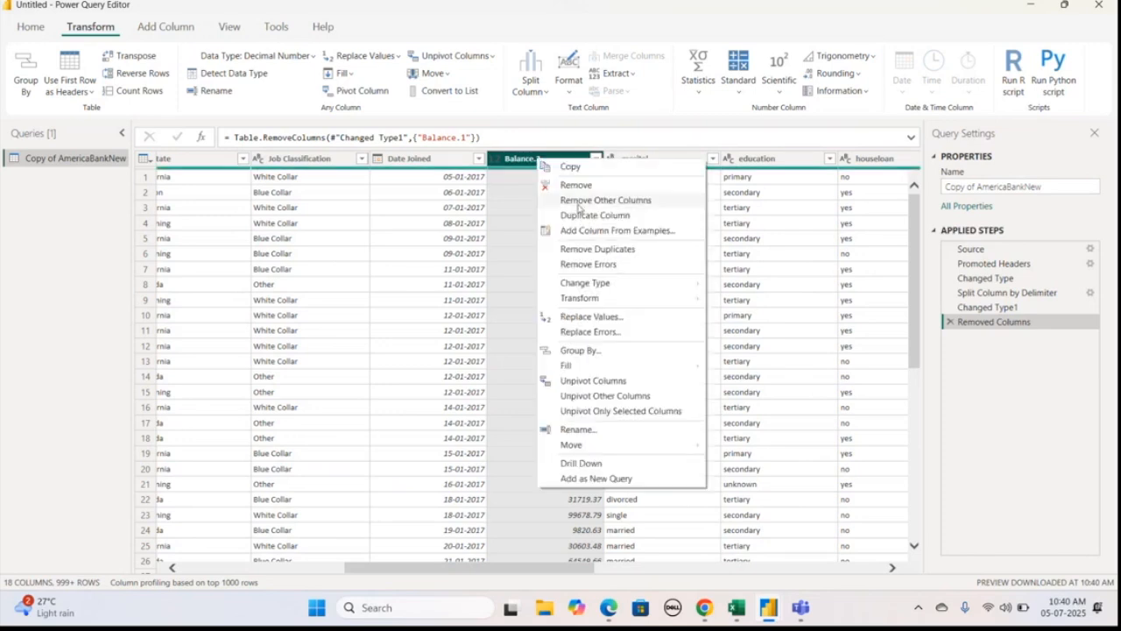
{"action": "left_click", "coordinate": [575, 429]}
{"action": "left_click", "coordinate": [555, 161]}
{"action": "key", "text": "BackSpace"}
{"action": "key", "text": "BackSpace"}
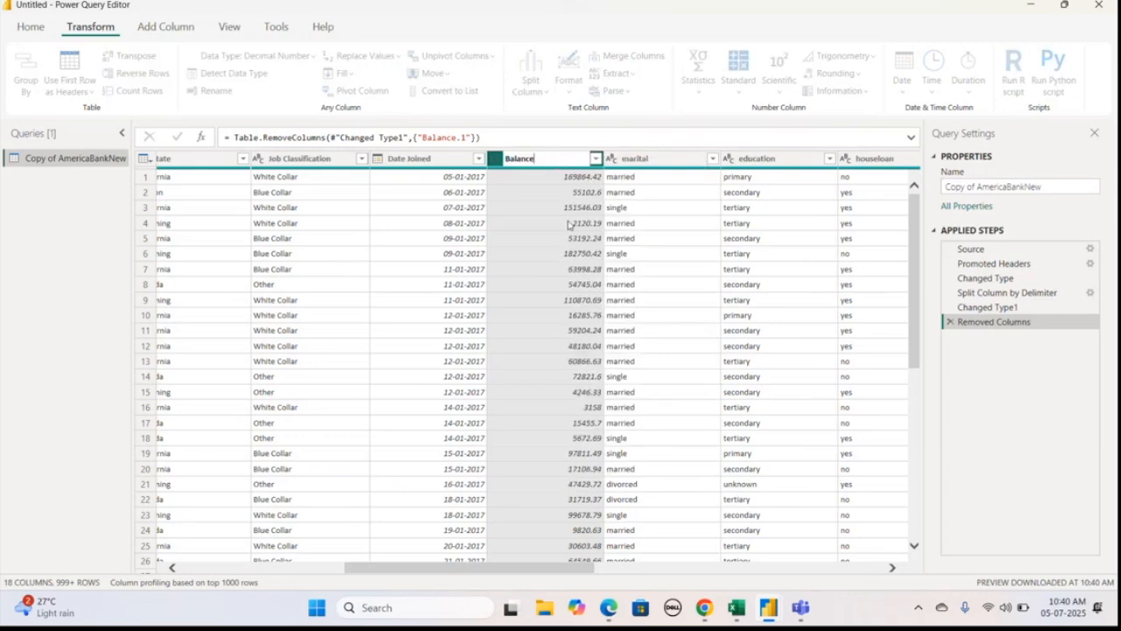
{"action": "key", "text": "Return"}
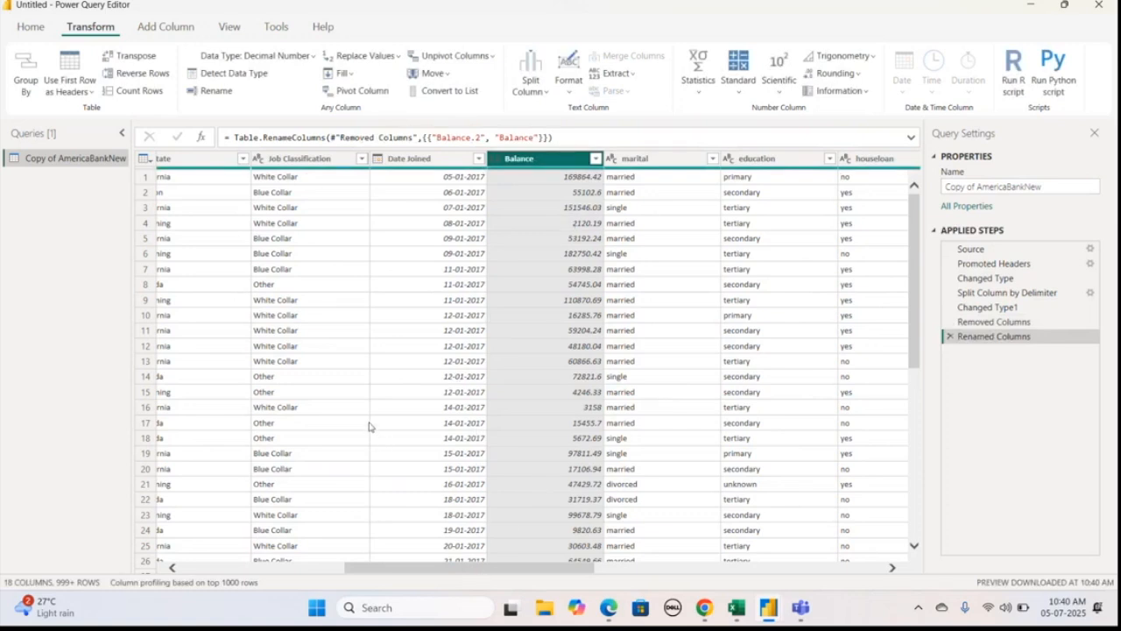
Step: Close the Power Query Editor and apply the query changes to the report
{"action": "left_click", "coordinate": [29, 27]}
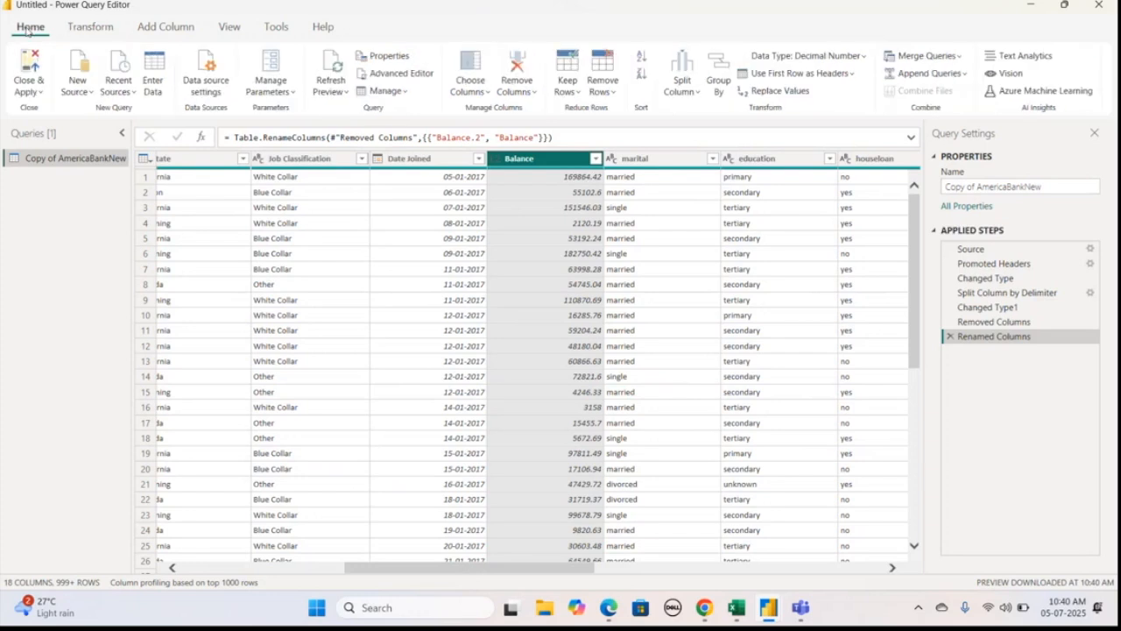
{"action": "left_click", "coordinate": [36, 93]}
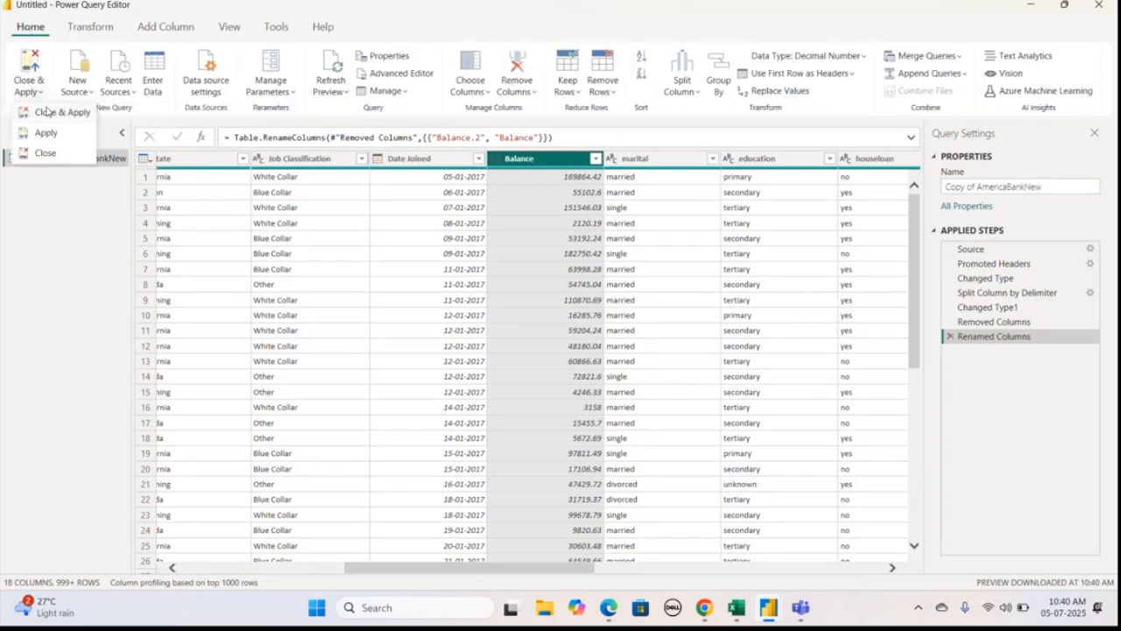
{"action": "left_click", "coordinate": [49, 114]}
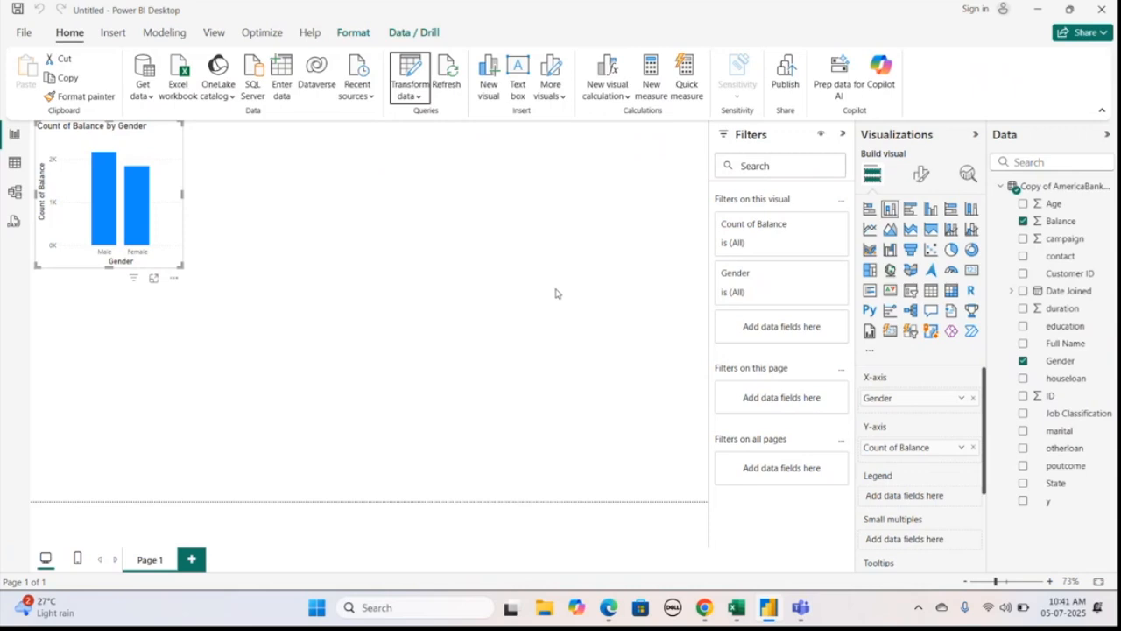
Step: Review the global Data Load options in the report settings and accept the dialog without changes
{"action": "left_click", "coordinate": [19, 35]}
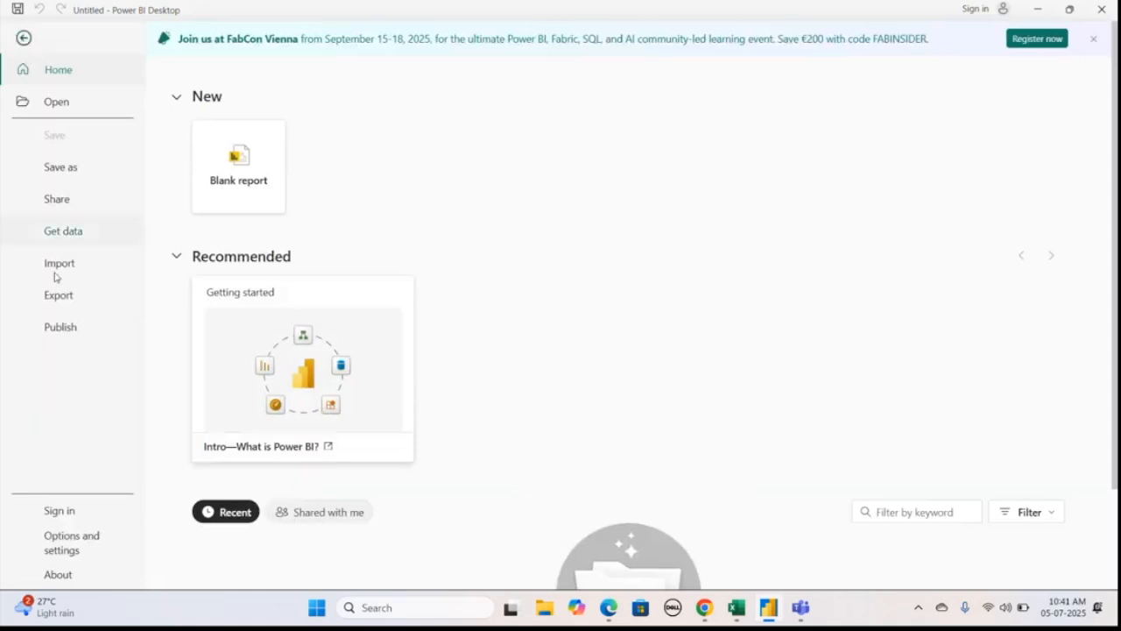
{"action": "left_click", "coordinate": [81, 542]}
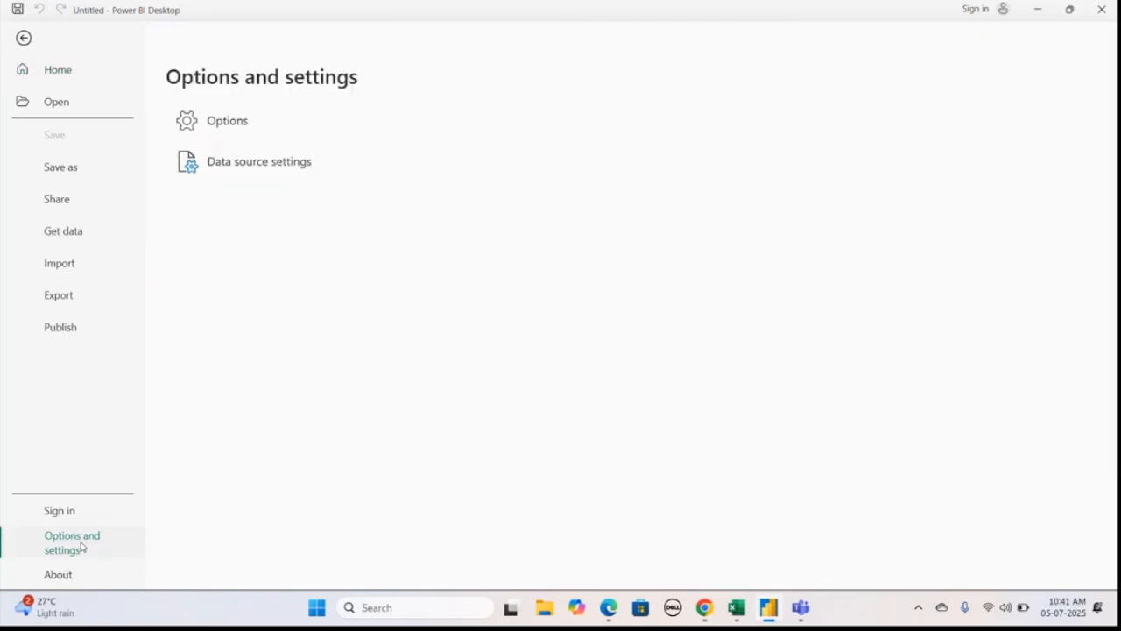
{"action": "left_click", "coordinate": [278, 136]}
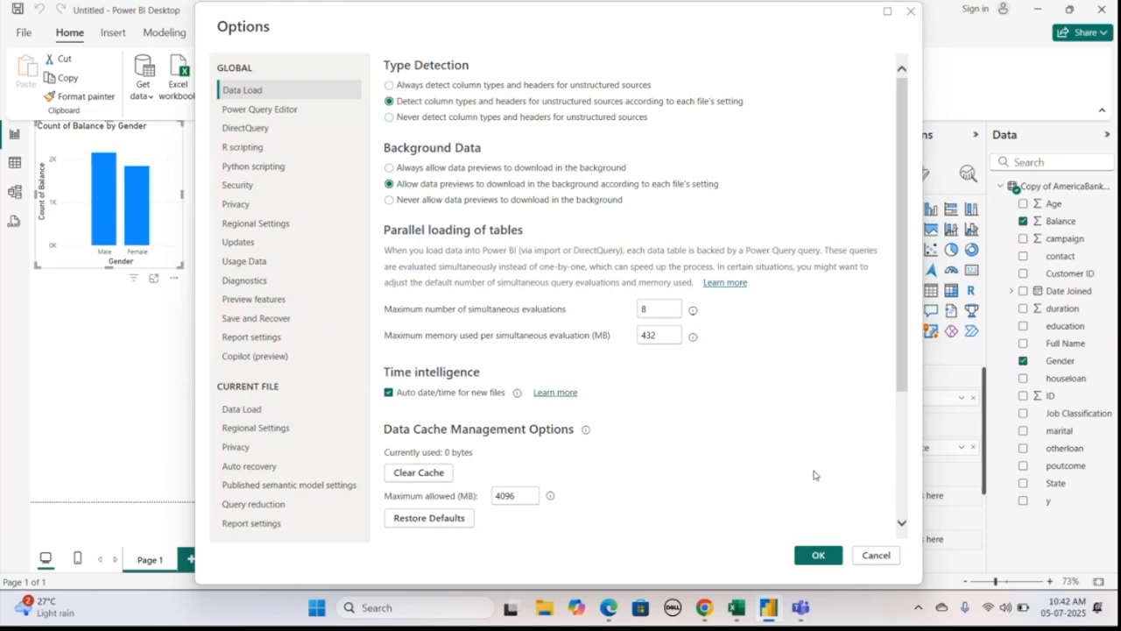
{"action": "left_click", "coordinate": [818, 555]}
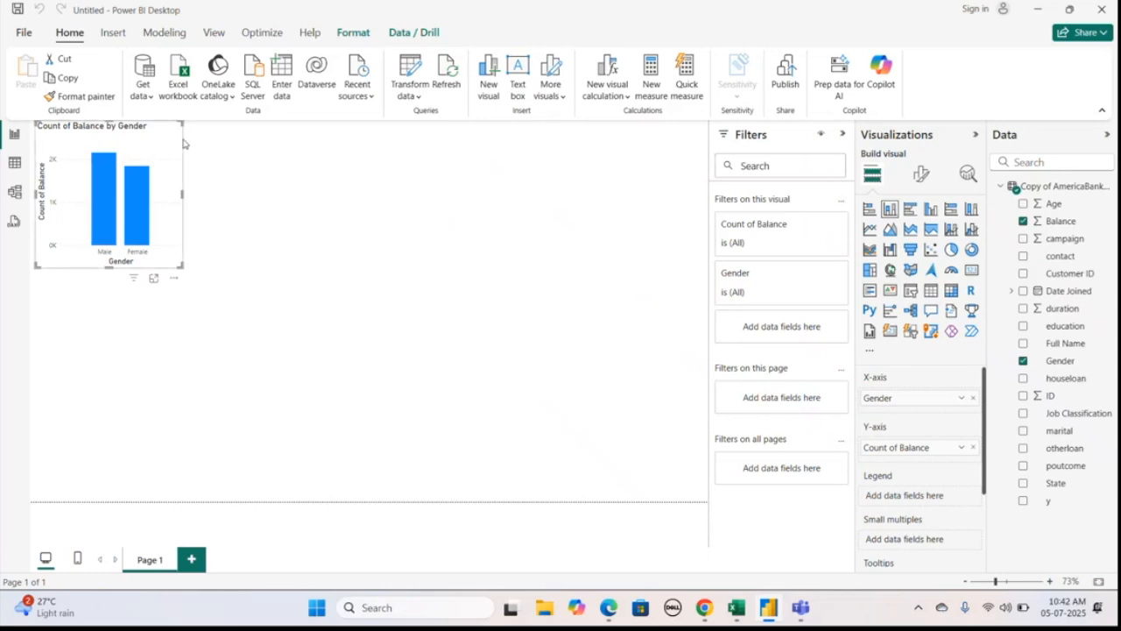
Step: Set the aggregation of Balance on the column chart's Y-axis to Sum
{"action": "left_click", "coordinate": [962, 448]}
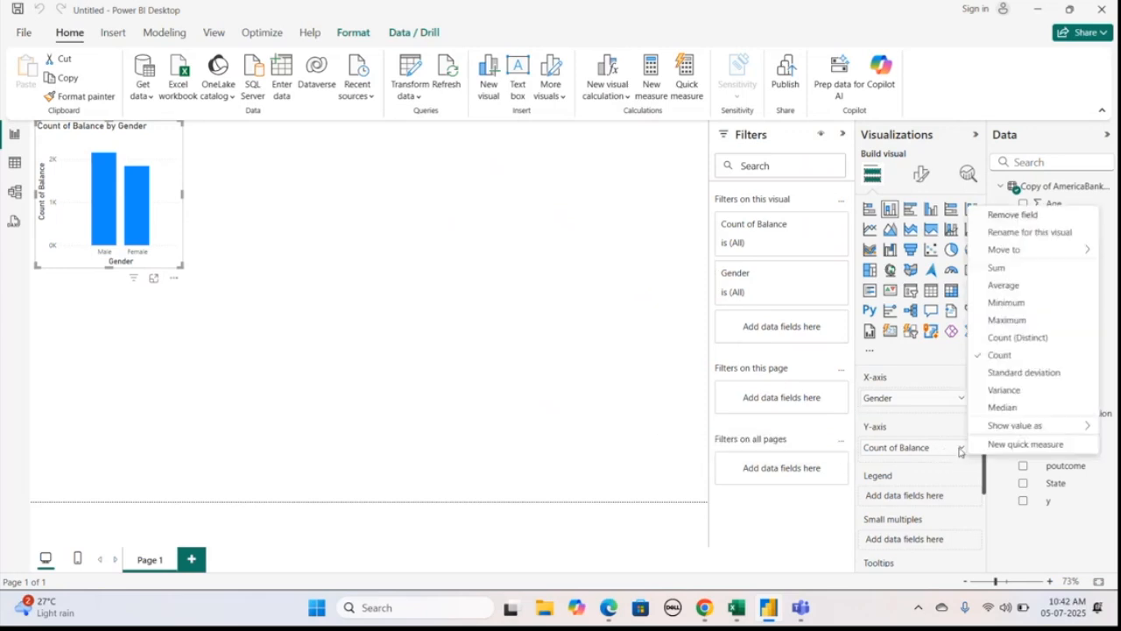
{"action": "left_click", "coordinate": [1015, 269]}
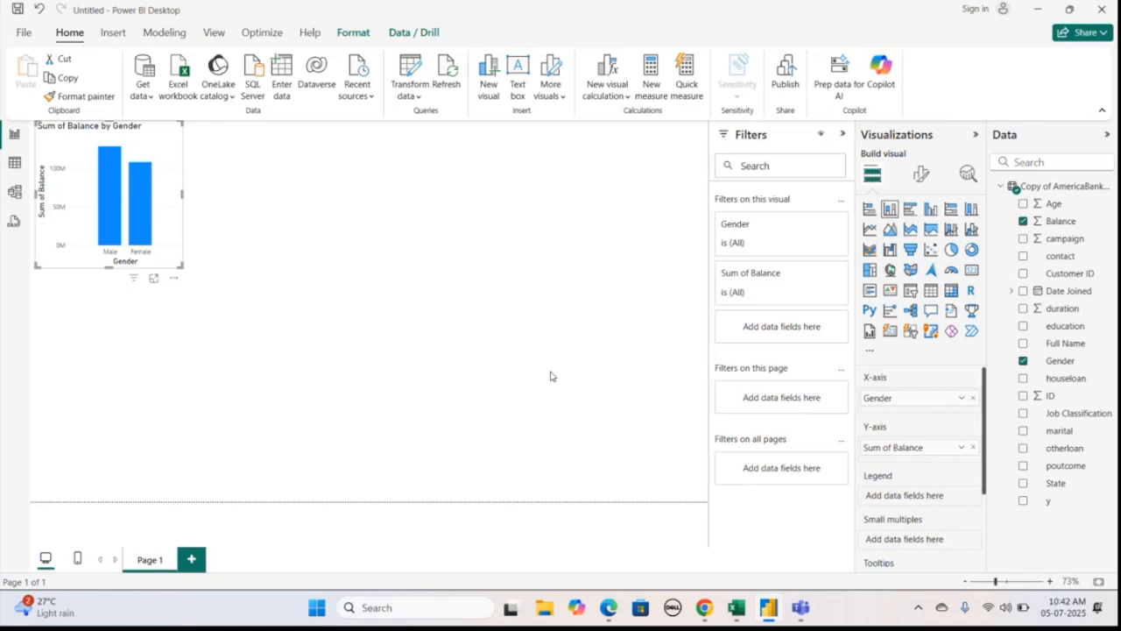
{"action": "left_click", "coordinate": [382, 299]}
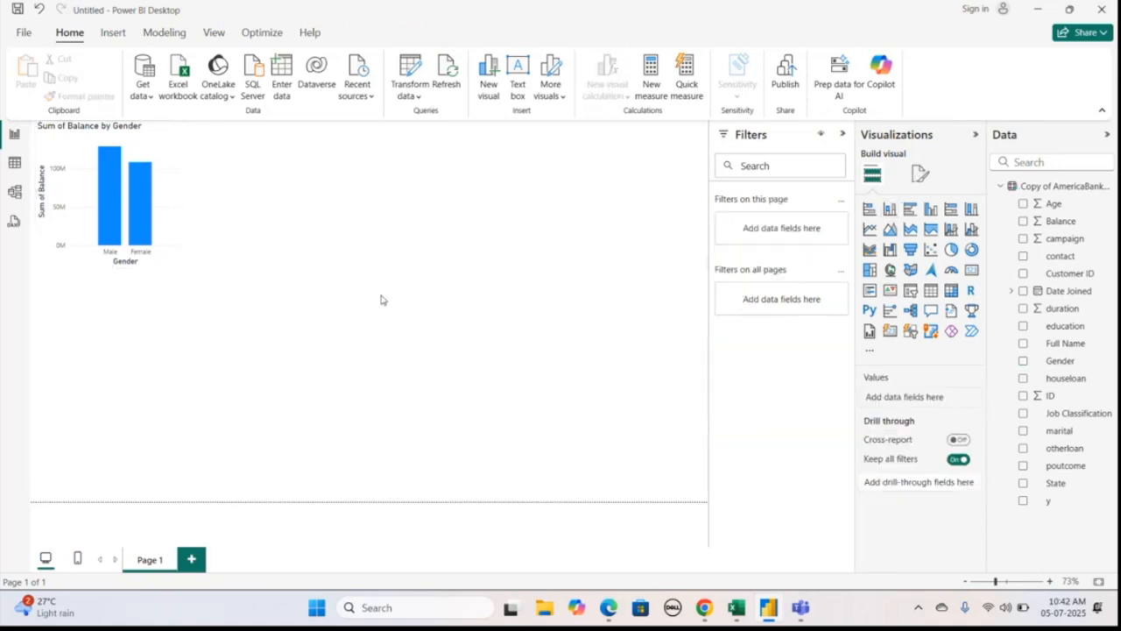
{"action": "left_click", "coordinate": [171, 235]}
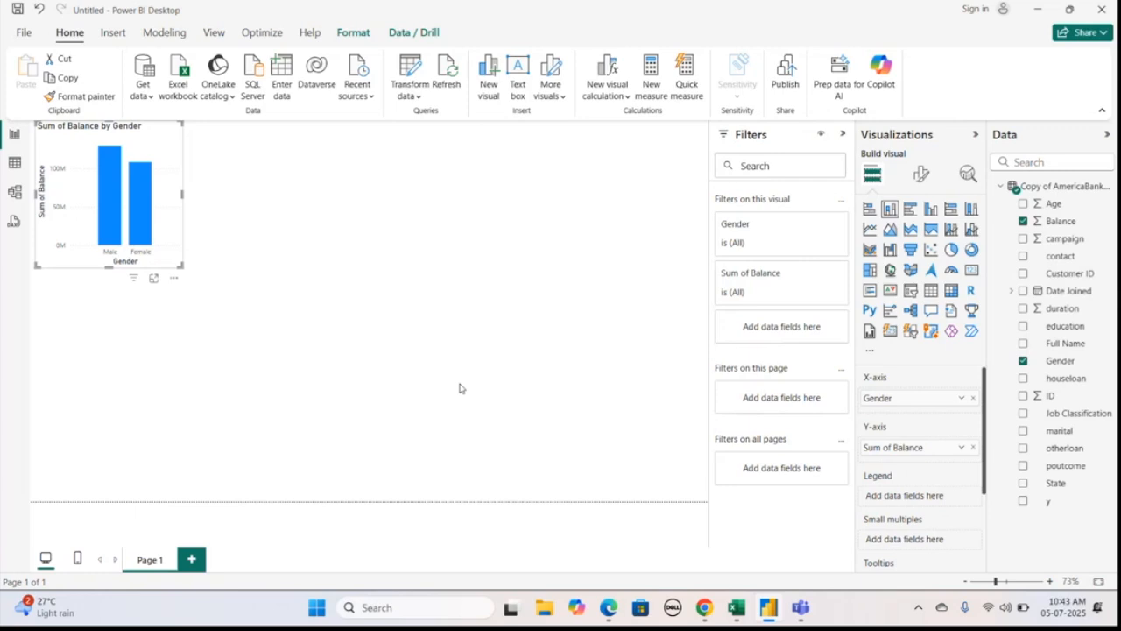
Step: Add a stacked bar chart with Gender on the Y-axis and Balance on the X-axis, widened to about double its width
{"action": "left_click", "coordinate": [291, 195]}
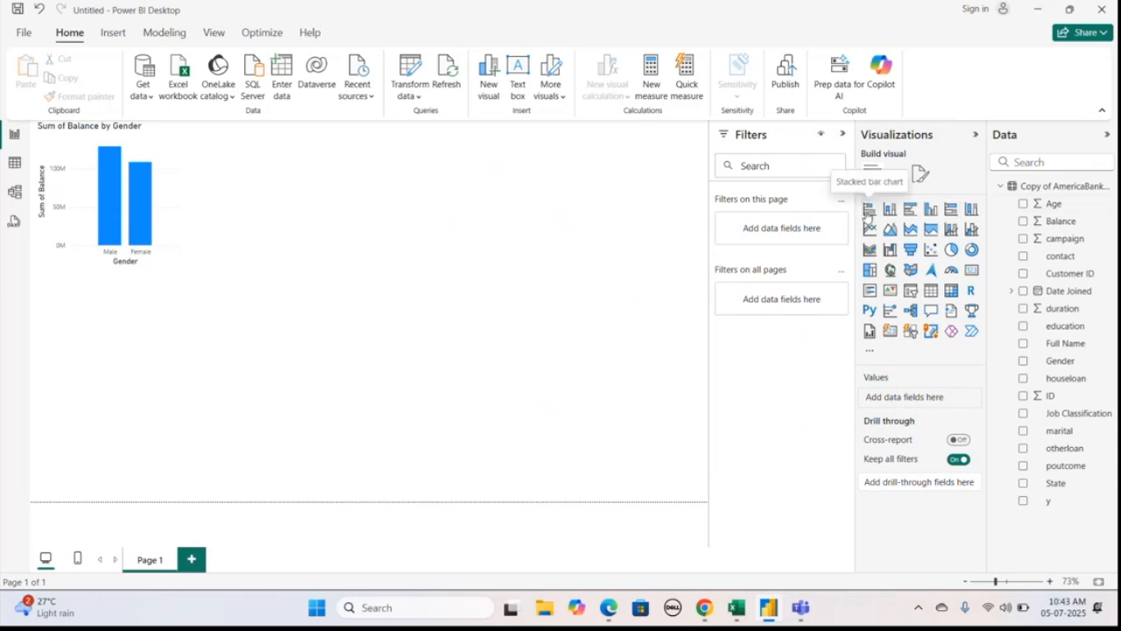
{"action": "left_click", "coordinate": [868, 211]}
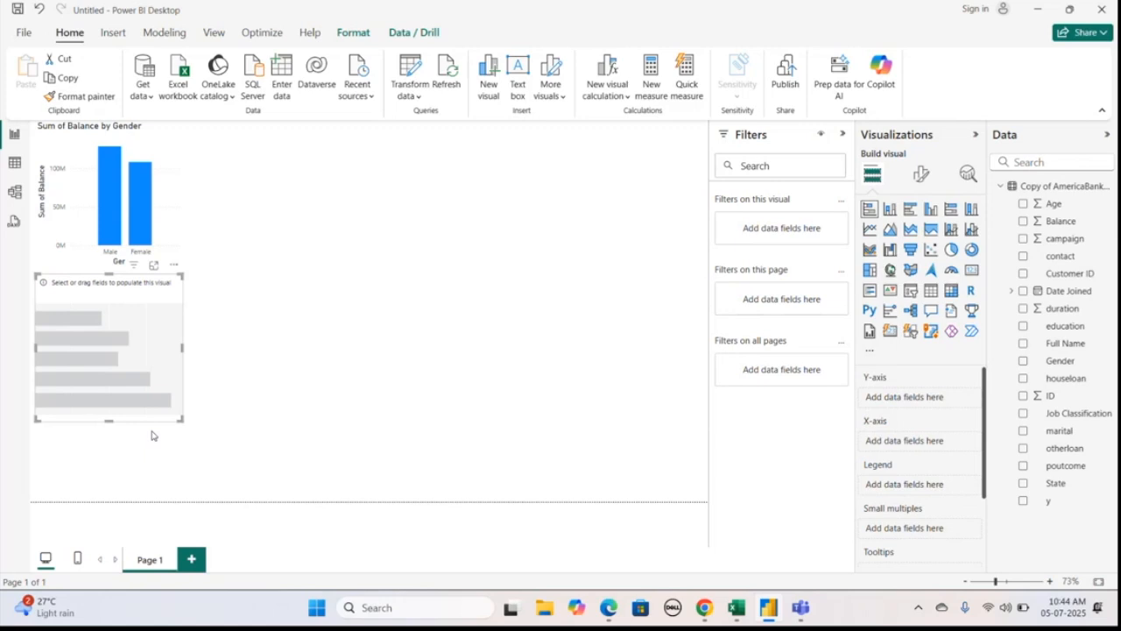
{"action": "mouse_move", "coordinate": [111, 215]}
{"action": "left_click_drag", "start_coordinate": [1076, 368], "coordinate": [932, 405]}
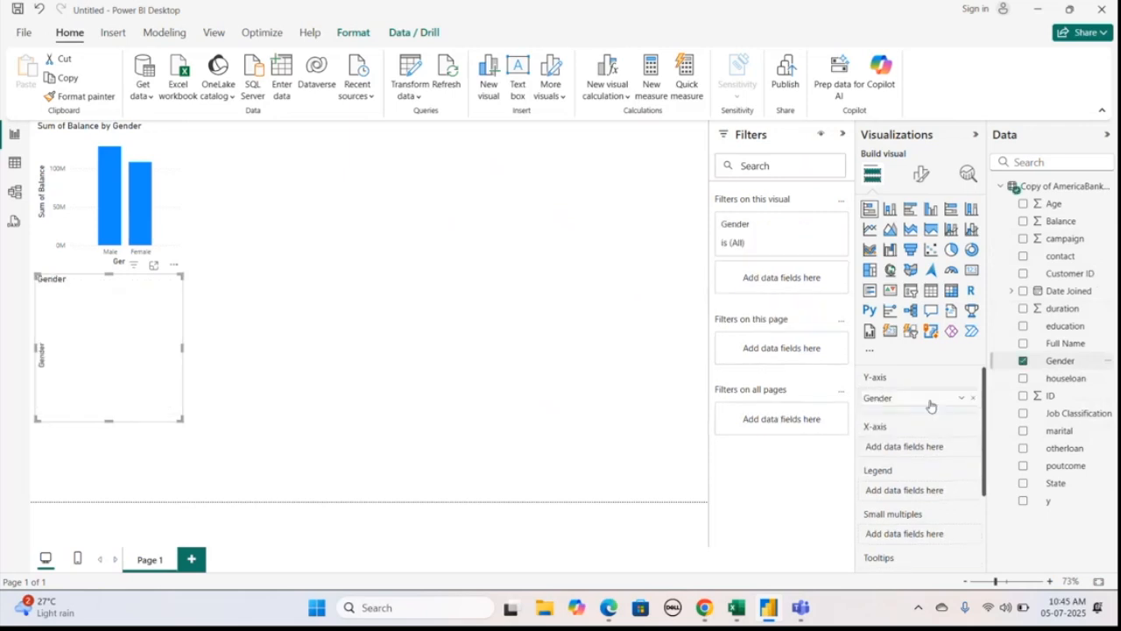
{"action": "mouse_move", "coordinate": [1044, 223]}
{"action": "left_mouse_down"}
{"action": "mouse_move", "coordinate": [961, 456]}
{"action": "mouse_move", "coordinate": [952, 453]}
{"action": "left_mouse_up"}
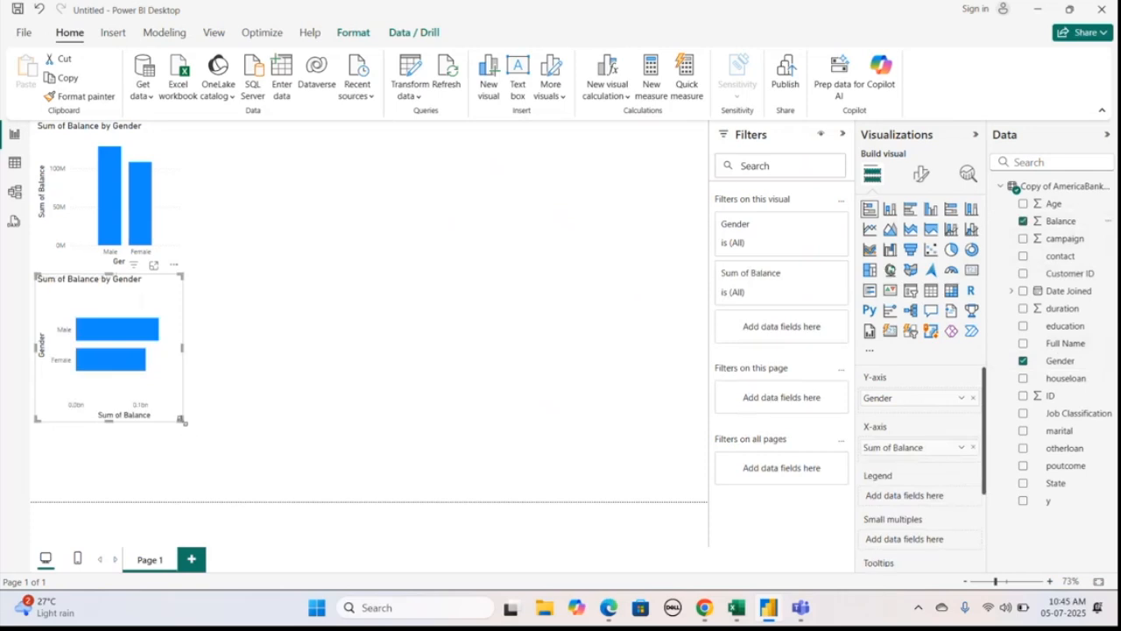
{"action": "left_click_drag", "start_coordinate": [181, 420], "coordinate": [326, 423]}
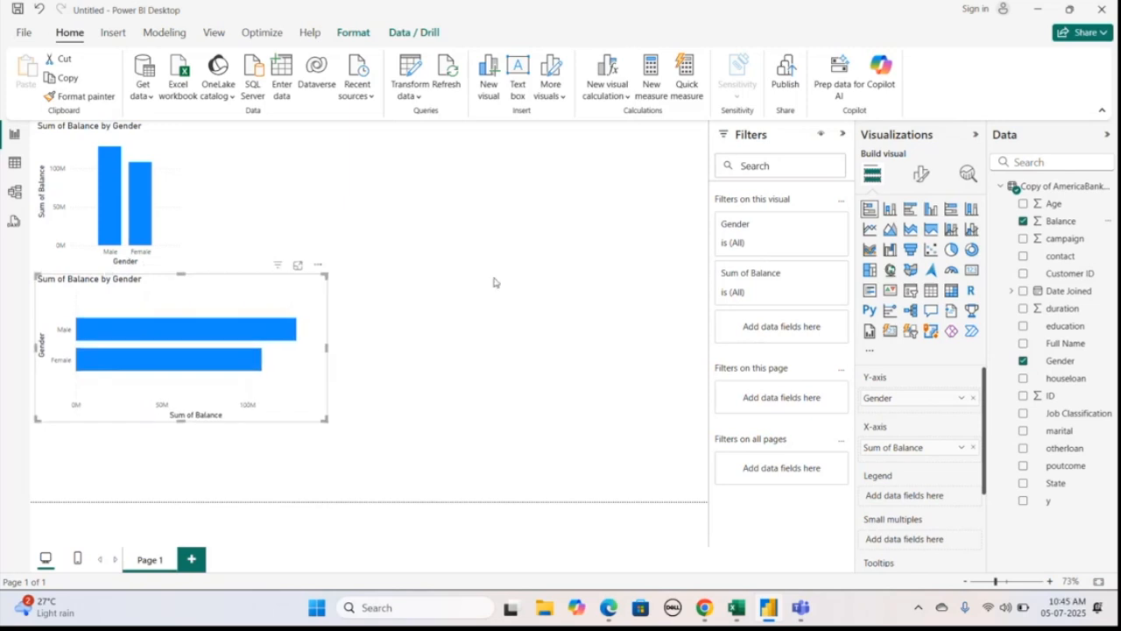
Step: Add an empty line chart and move the stacked bar chart up beside the column chart
{"action": "left_click", "coordinate": [516, 274]}
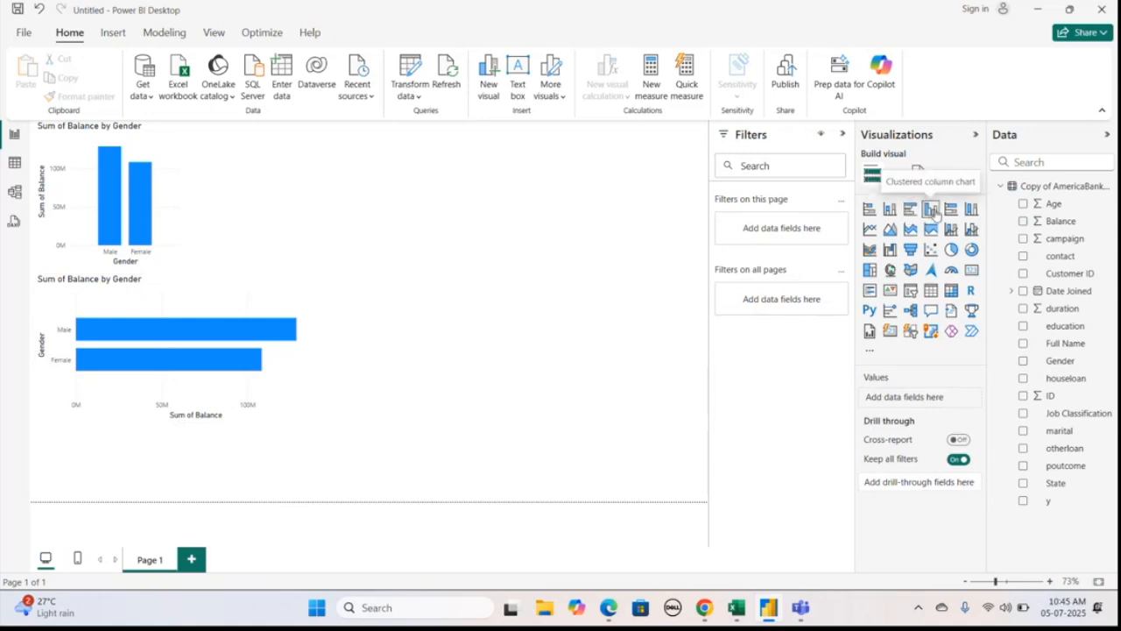
{"action": "left_click", "coordinate": [870, 230]}
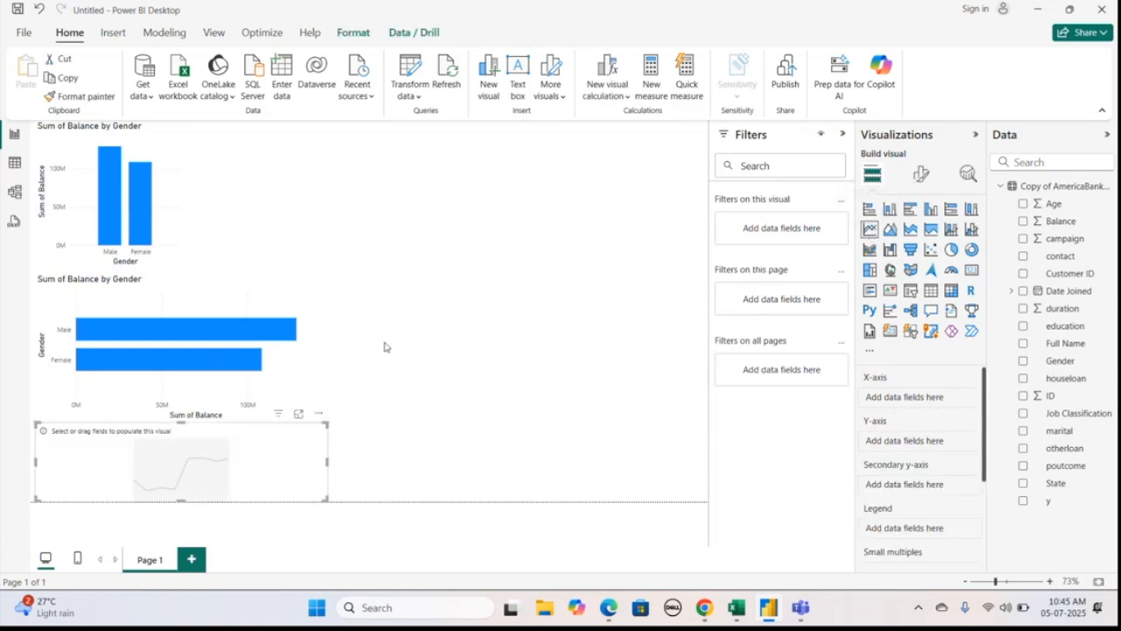
{"action": "left_click_drag", "start_coordinate": [221, 425], "coordinate": [506, 280]}
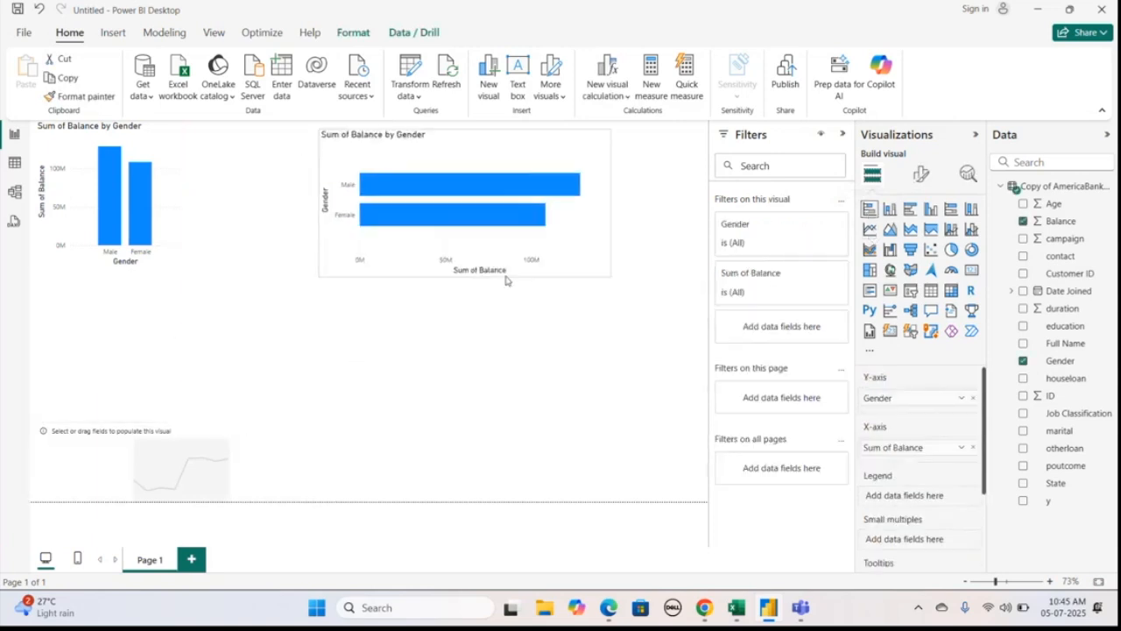
{"action": "left_click", "coordinate": [203, 421]}
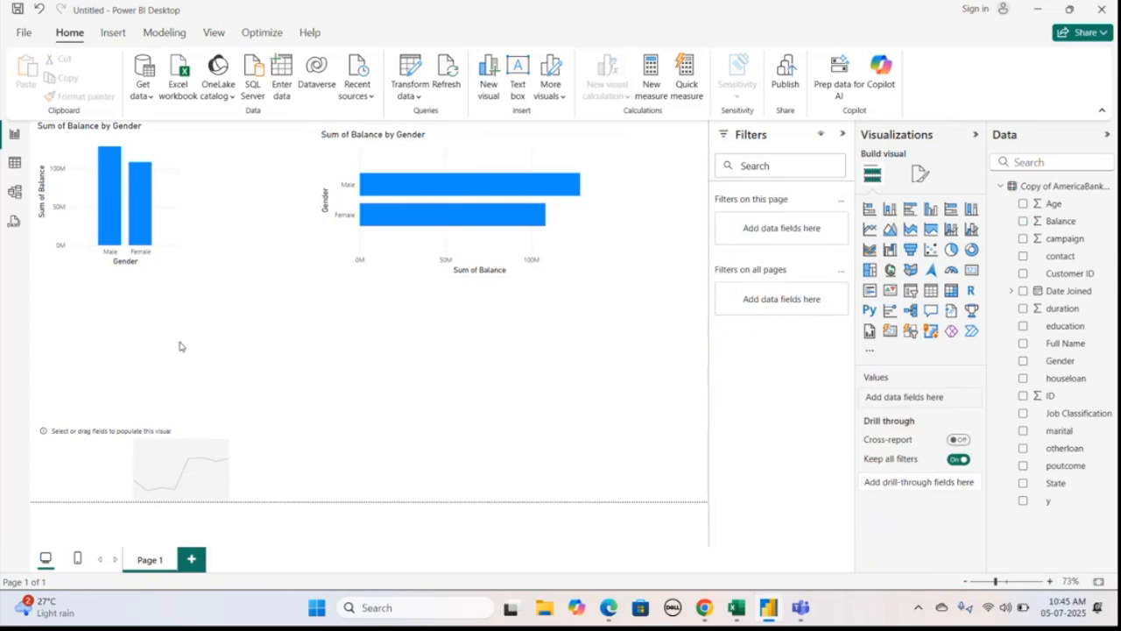
Step: Move the empty line chart up below the column chart and enlarge it slightly
{"action": "left_click", "coordinate": [238, 460]}
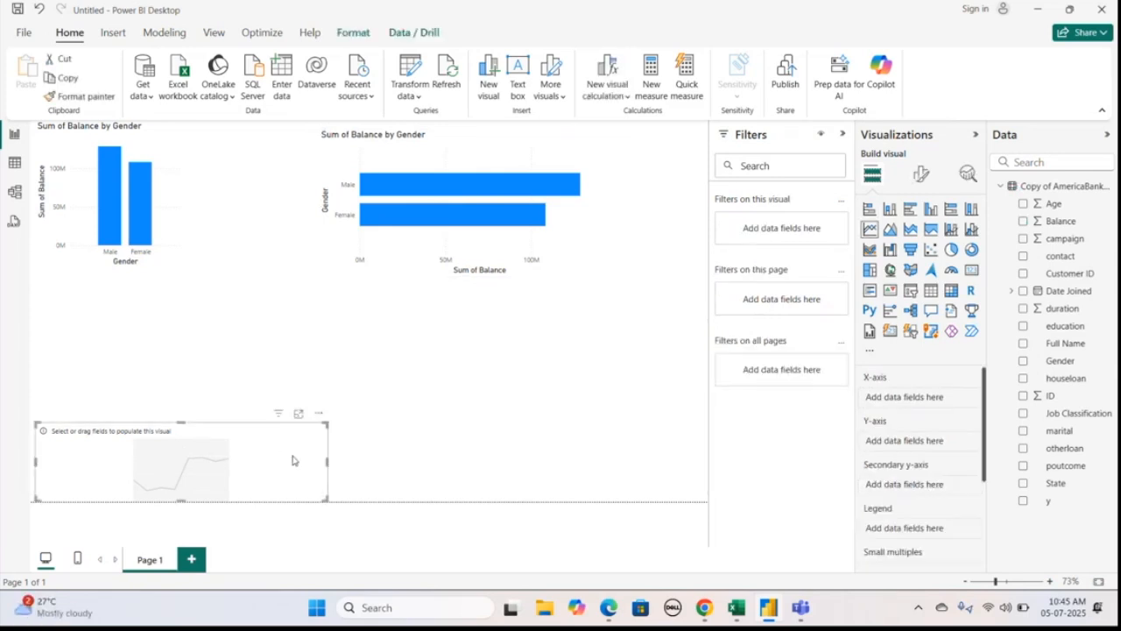
{"action": "left_click_drag", "start_coordinate": [293, 460], "coordinate": [291, 367]}
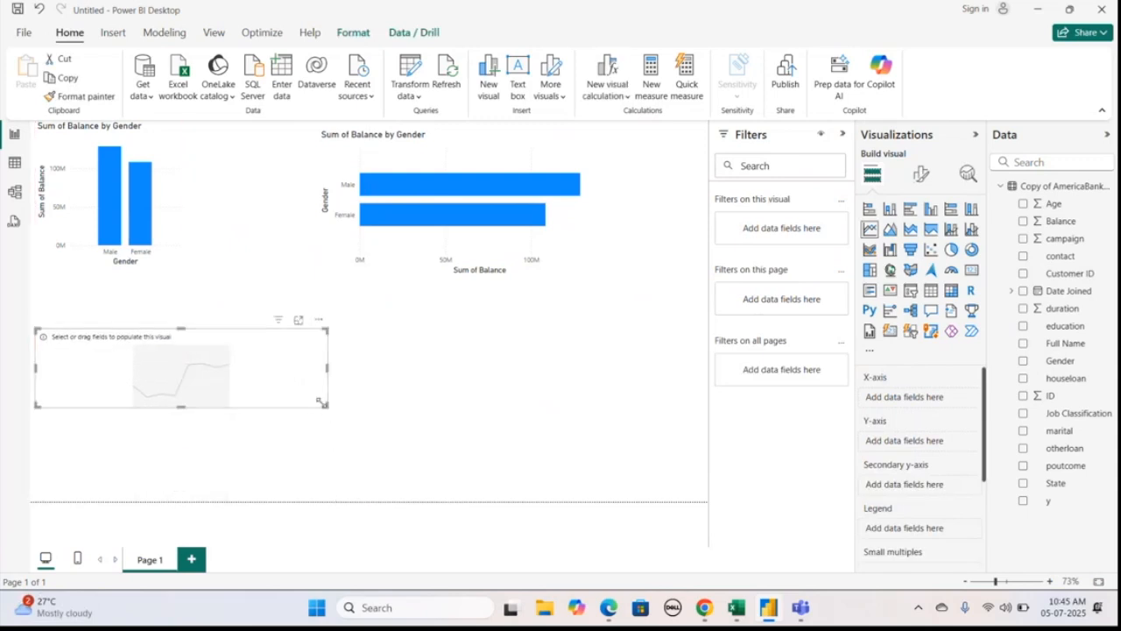
{"action": "left_click_drag", "start_coordinate": [324, 405], "coordinate": [337, 448]}
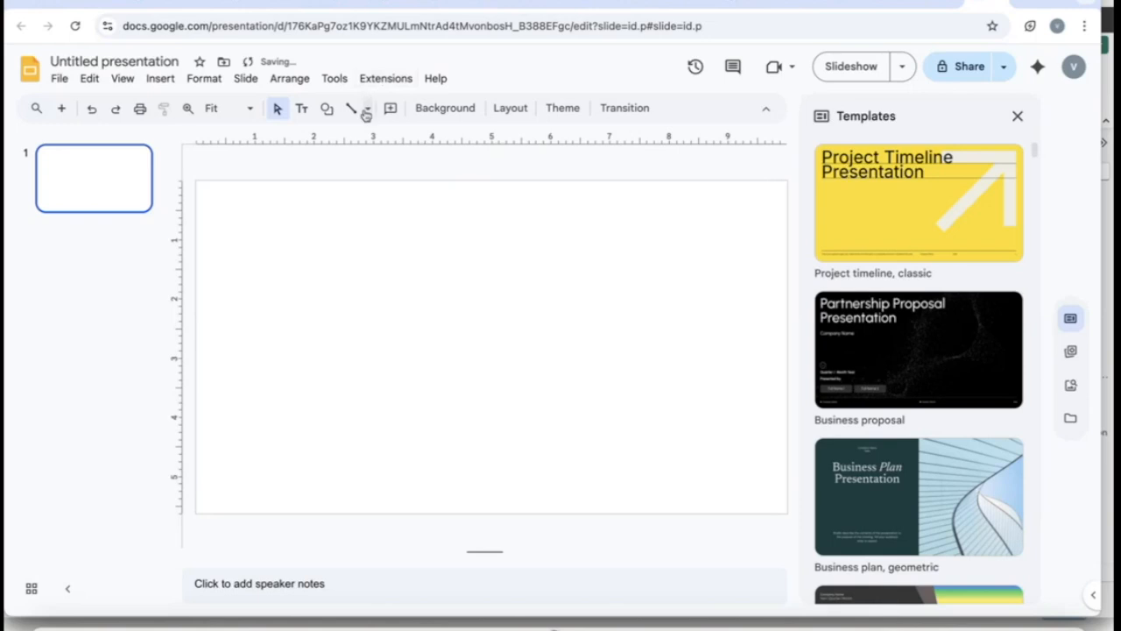
Step: On the blank Google Slides slide, draw a vertical line about 3.5 inches long and a horizontal line about 6 inches long crossing near its lower end
{"action": "left_click", "coordinate": [366, 112]}
{"action": "left_click", "coordinate": [363, 143]}
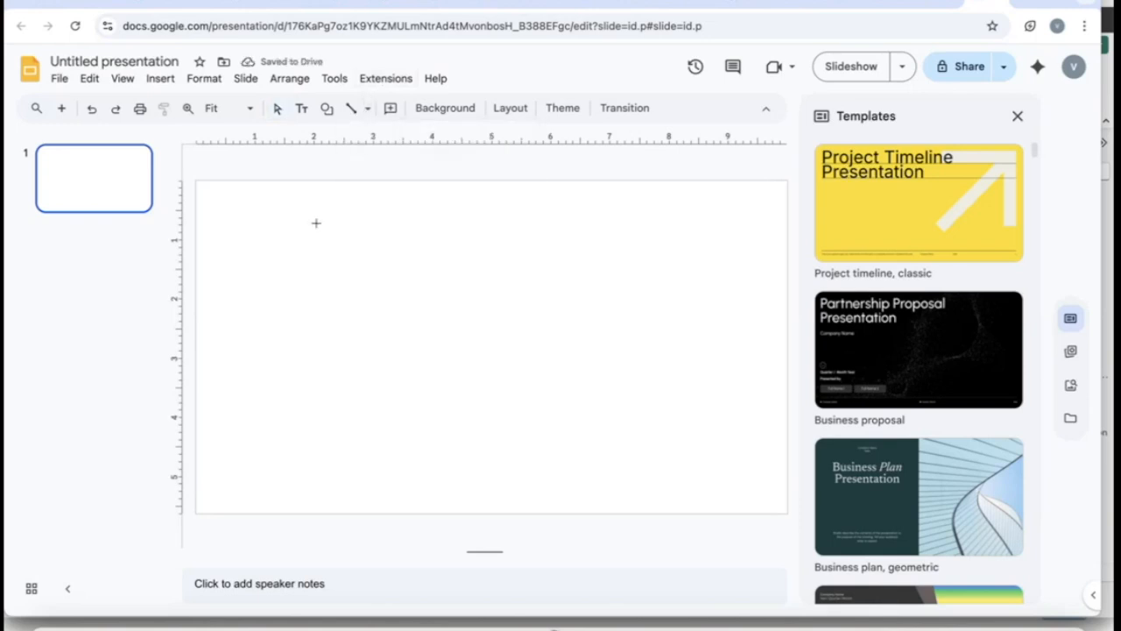
{"action": "left_click_drag", "start_coordinate": [317, 224], "coordinate": [317, 429]}
{"action": "left_click_drag", "start_coordinate": [271, 397], "coordinate": [625, 412]}
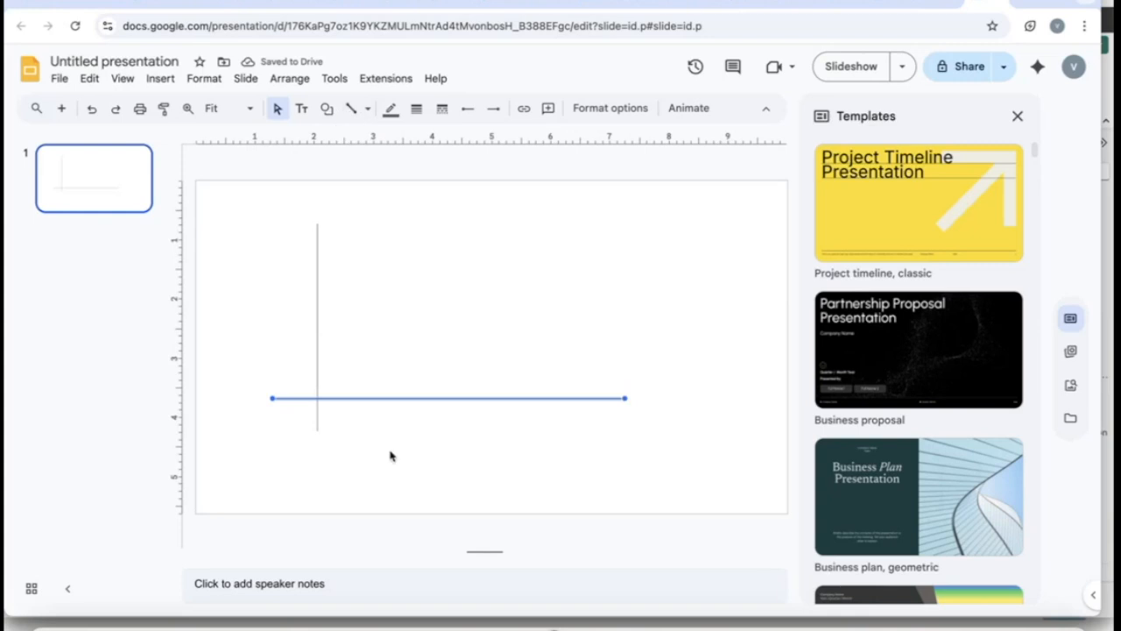
{"action": "left_click", "coordinate": [372, 425]}
Step: Label the axes with text boxes: X below the horizontal line and Y beside the vertical line
{"action": "left_click", "coordinate": [301, 108]}
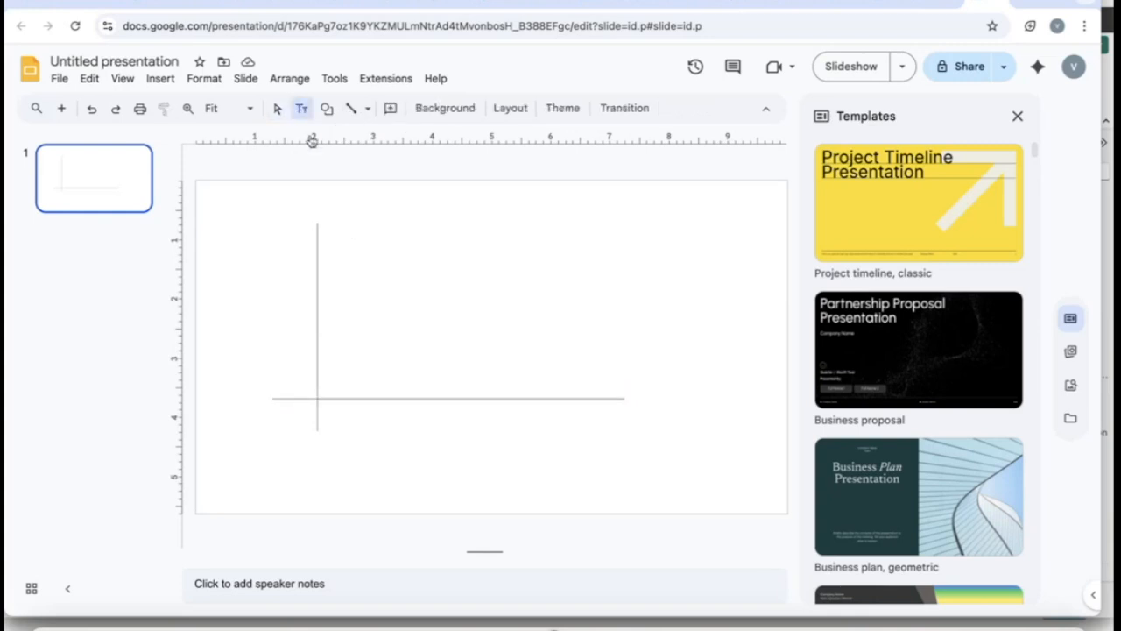
{"action": "left_click", "coordinate": [381, 411]}
{"action": "type", "text": "X"}
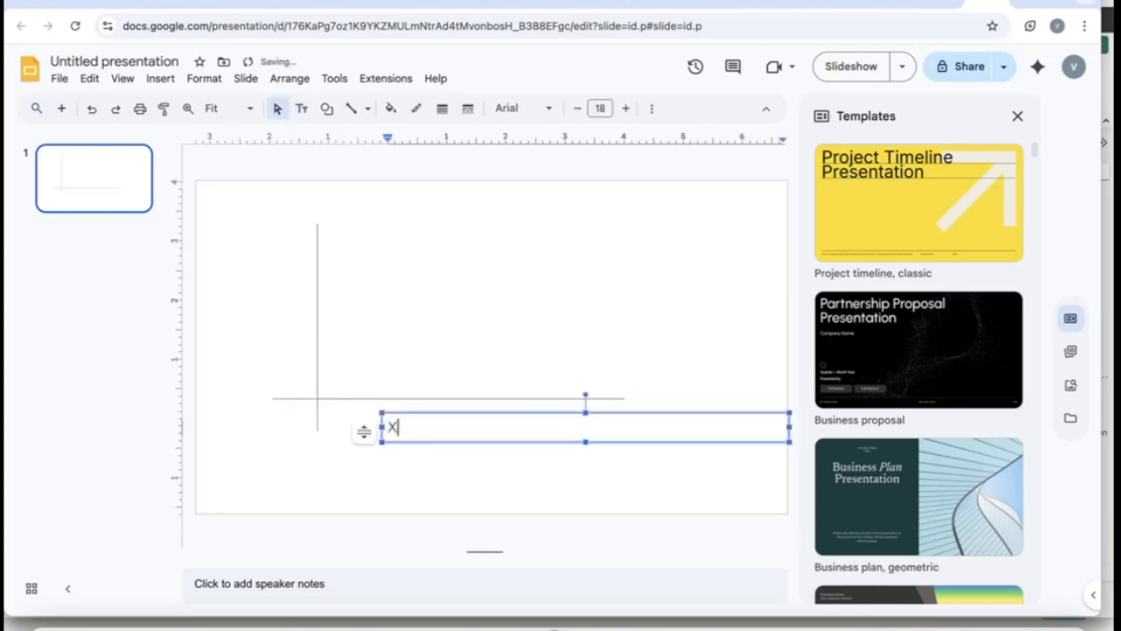
{"action": "left_click", "coordinate": [364, 294]}
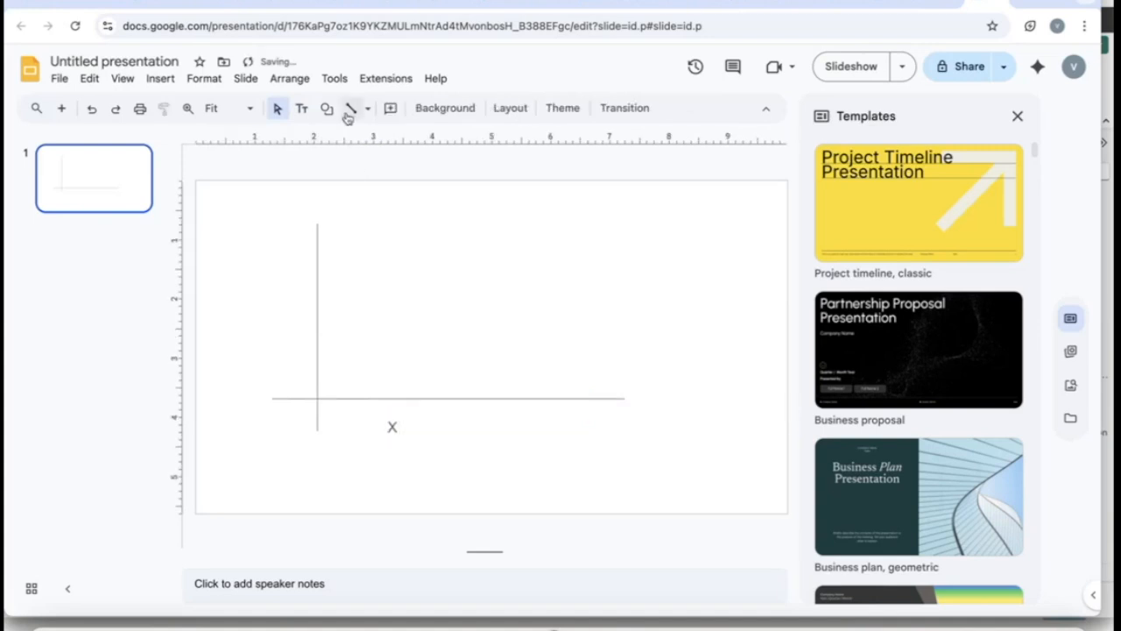
{"action": "left_click", "coordinate": [301, 107]}
{"action": "left_click_drag", "start_coordinate": [290, 277], "coordinate": [726, 309]}
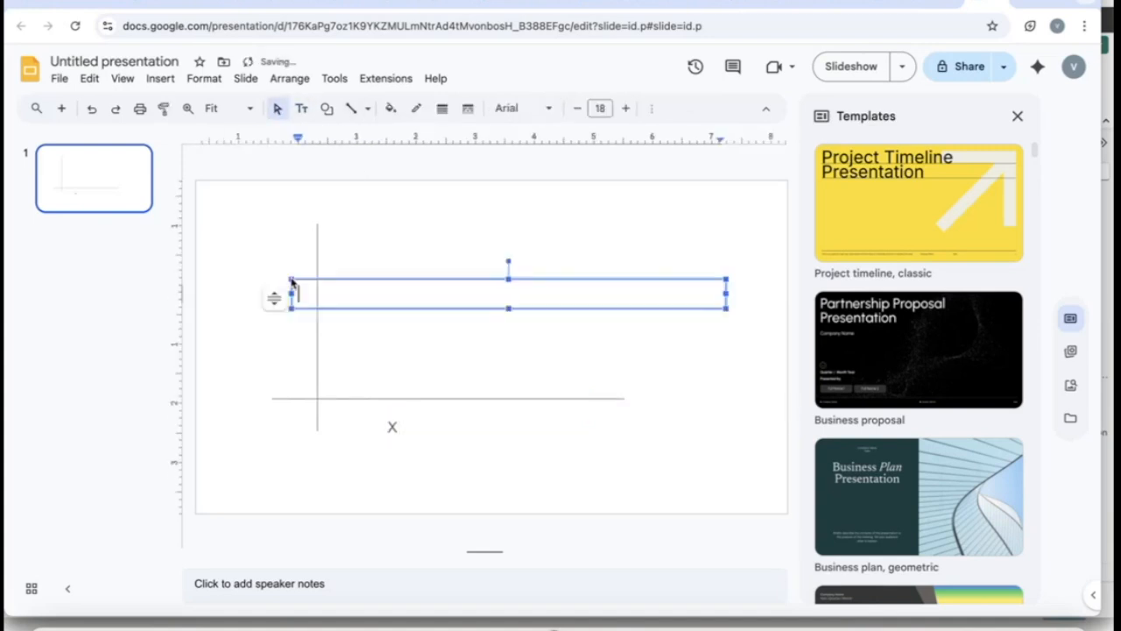
{"action": "type", "text": "Y"}
{"action": "left_click", "coordinate": [219, 299]}
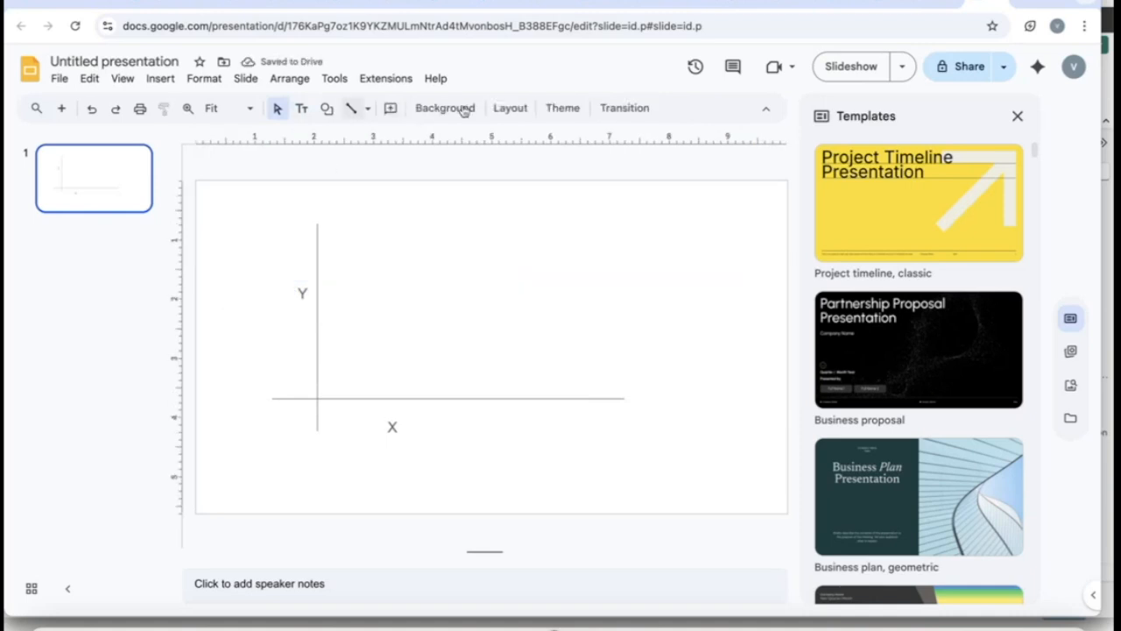
Step: In the other, blank browser tab, search Google for "tcs nifty"
{"action": "left_click", "coordinate": [1025, 2]}
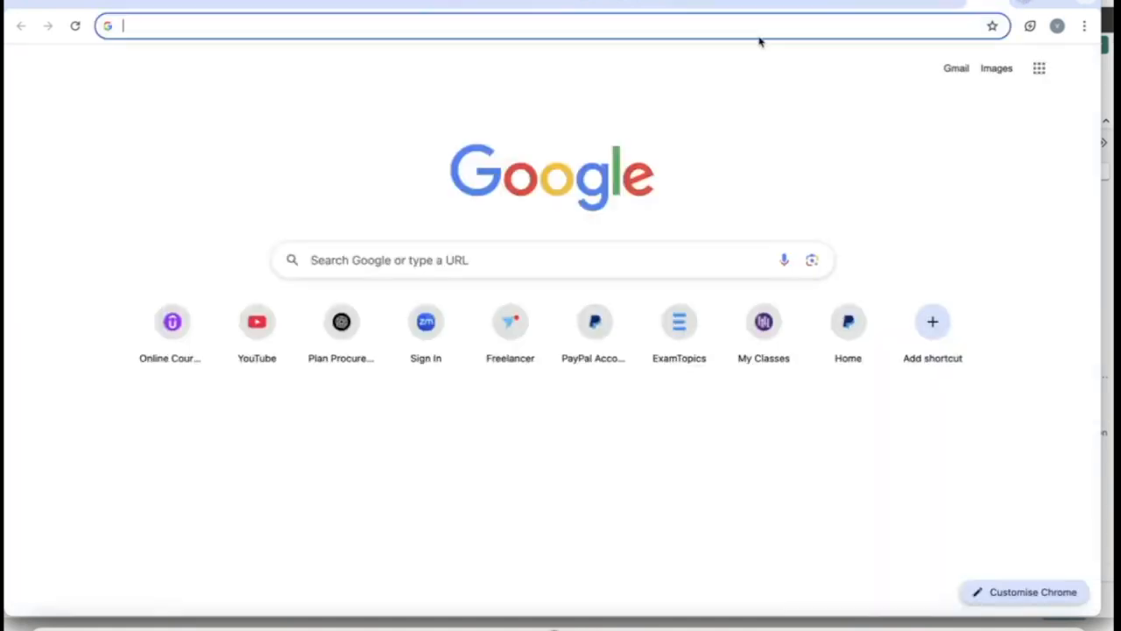
{"action": "left_click", "coordinate": [690, 28]}
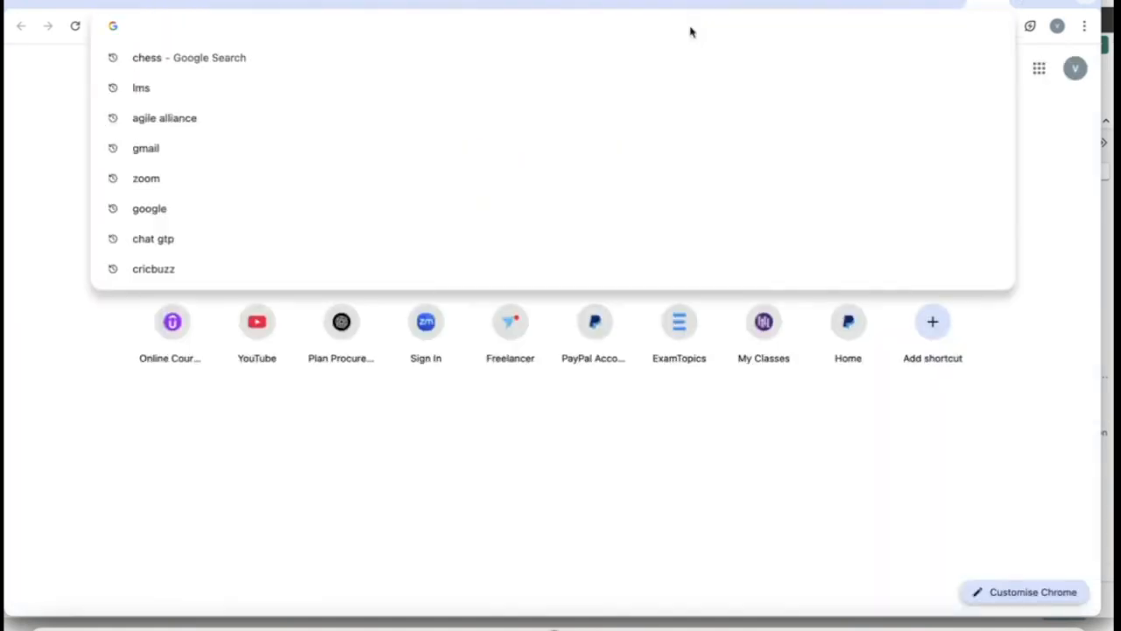
{"action": "type", "text": "nsw"}
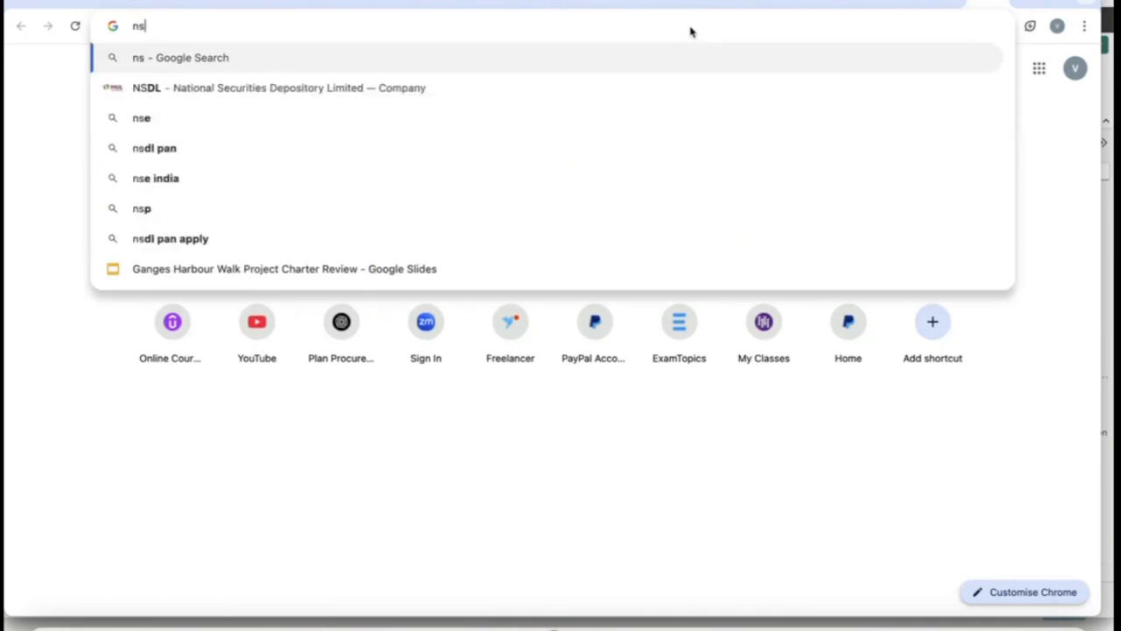
{"action": "key", "text": "BackSpace"}
{"action": "key", "text": "BackSpace"}
{"action": "key", "text": "BackSpace"}
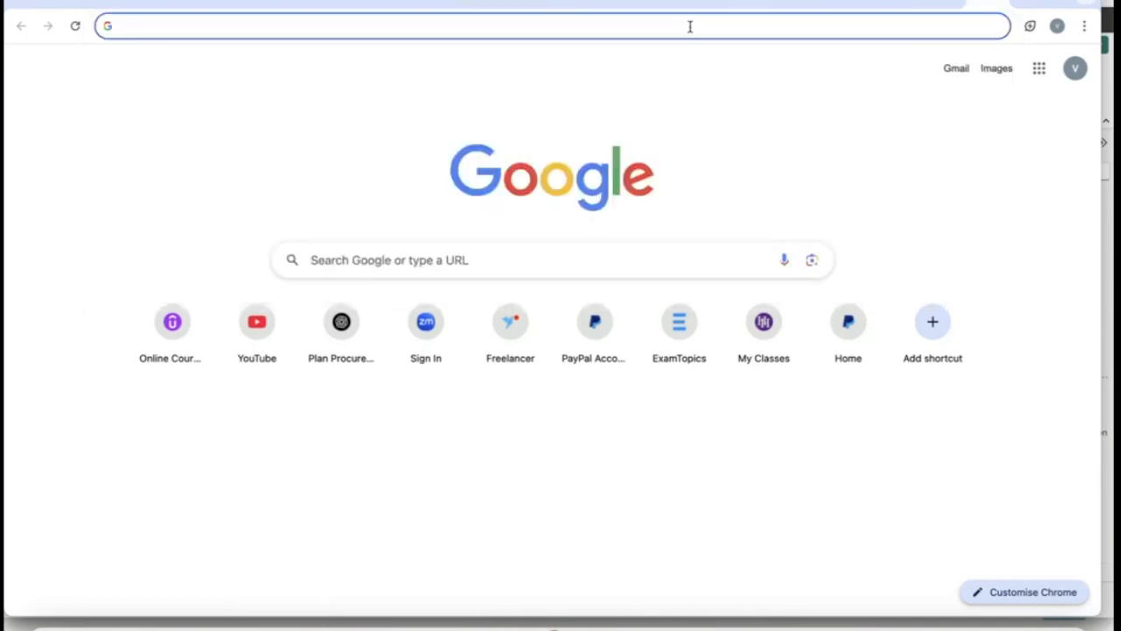
{"action": "type", "text": "tcs nu"}
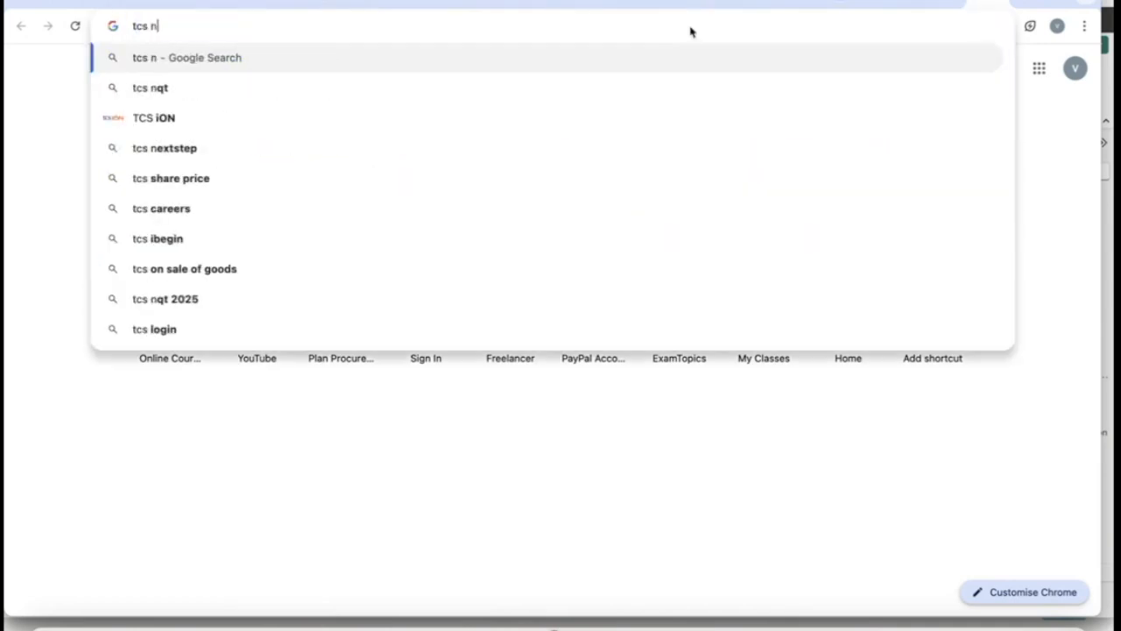
{"action": "key", "text": "BackSpace"}
{"action": "type", "text": "ifty"}
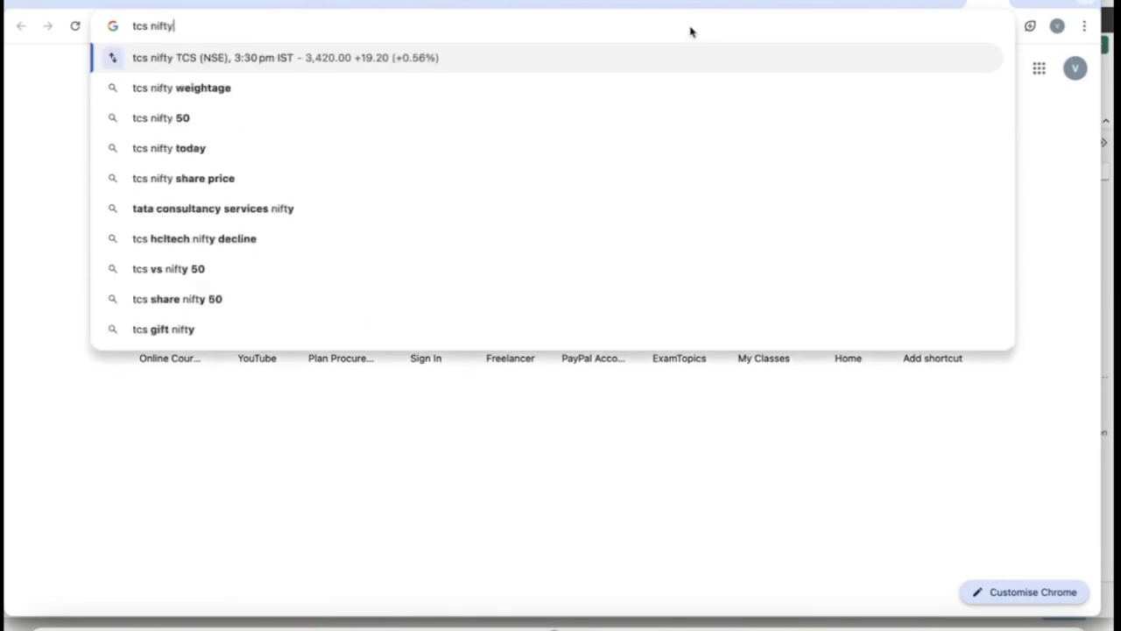
{"action": "key", "text": "Return"}
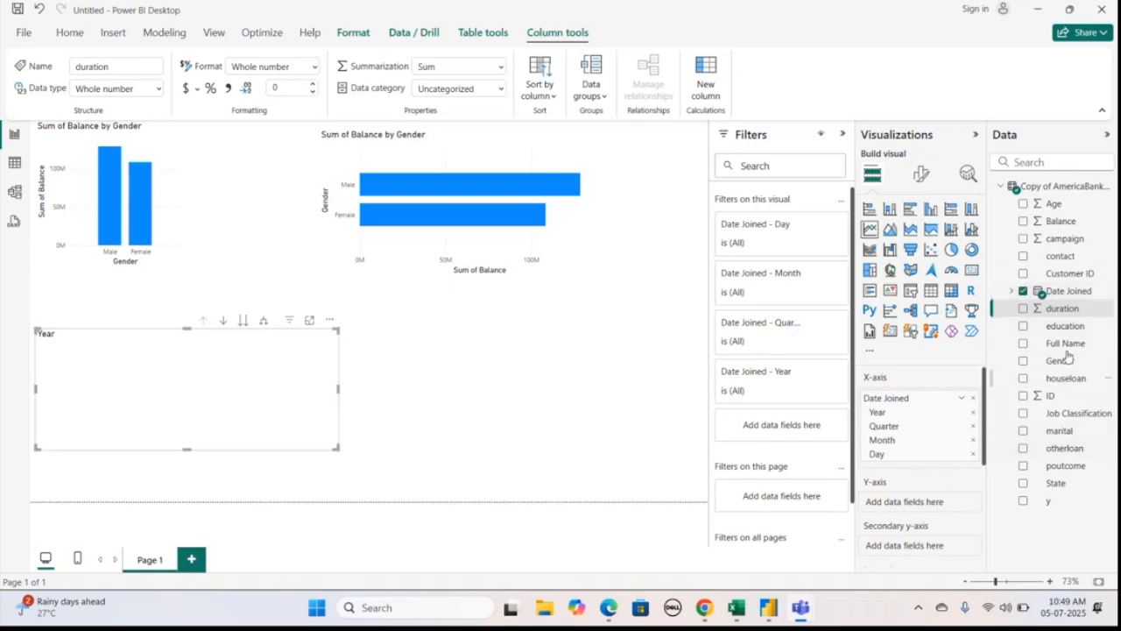
Step: In Power BI, put Balance on the line chart's Y-axis and remove Year, Quarter and Day from the Date Joined hierarchy
{"action": "left_click_drag", "start_coordinate": [1060, 220], "coordinate": [941, 505]}
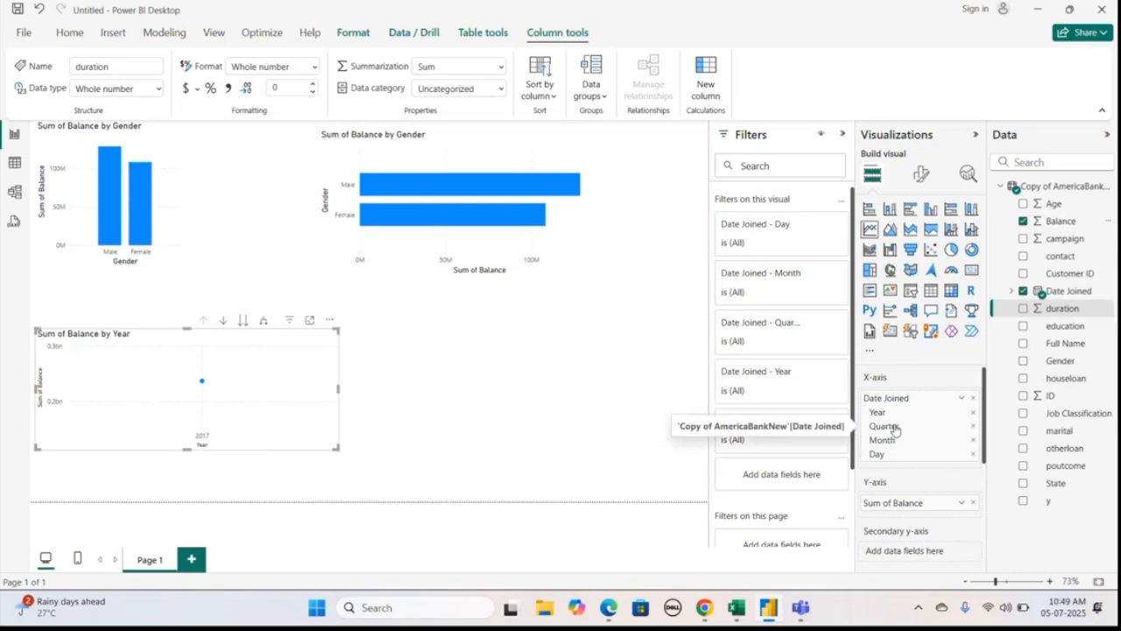
{"action": "left_click", "coordinate": [975, 414]}
{"action": "left_click", "coordinate": [974, 414]}
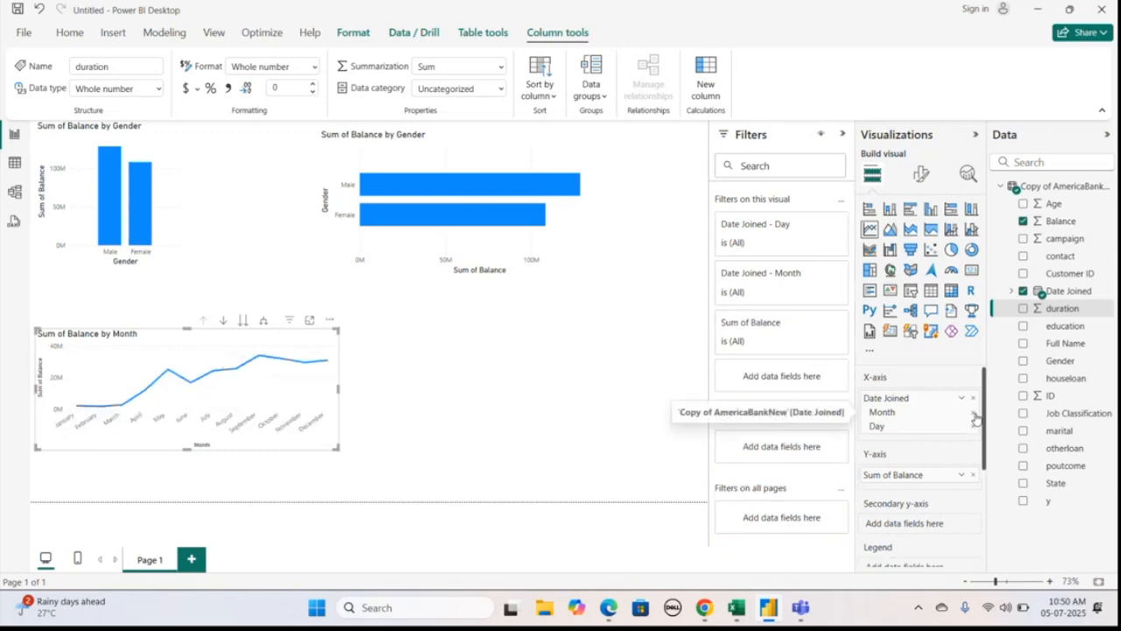
{"action": "left_click", "coordinate": [974, 428]}
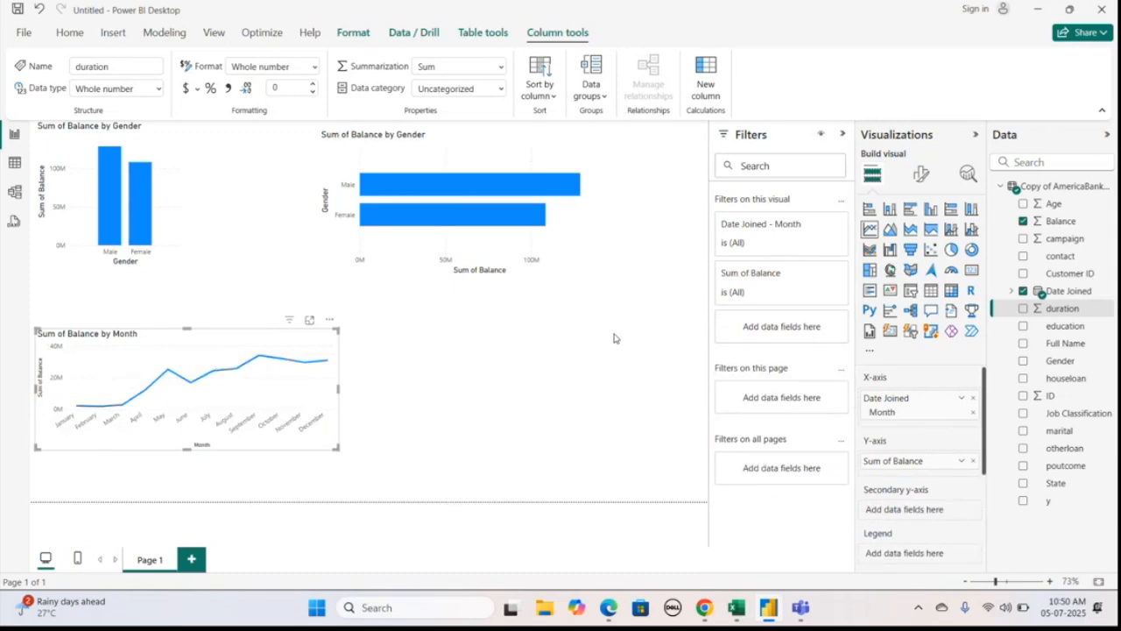
Step: Enlarge the Sum of Balance by Month line chart in width and height, extending it up toward the column chart
{"action": "left_click", "coordinate": [451, 419]}
{"action": "left_click", "coordinate": [337, 410]}
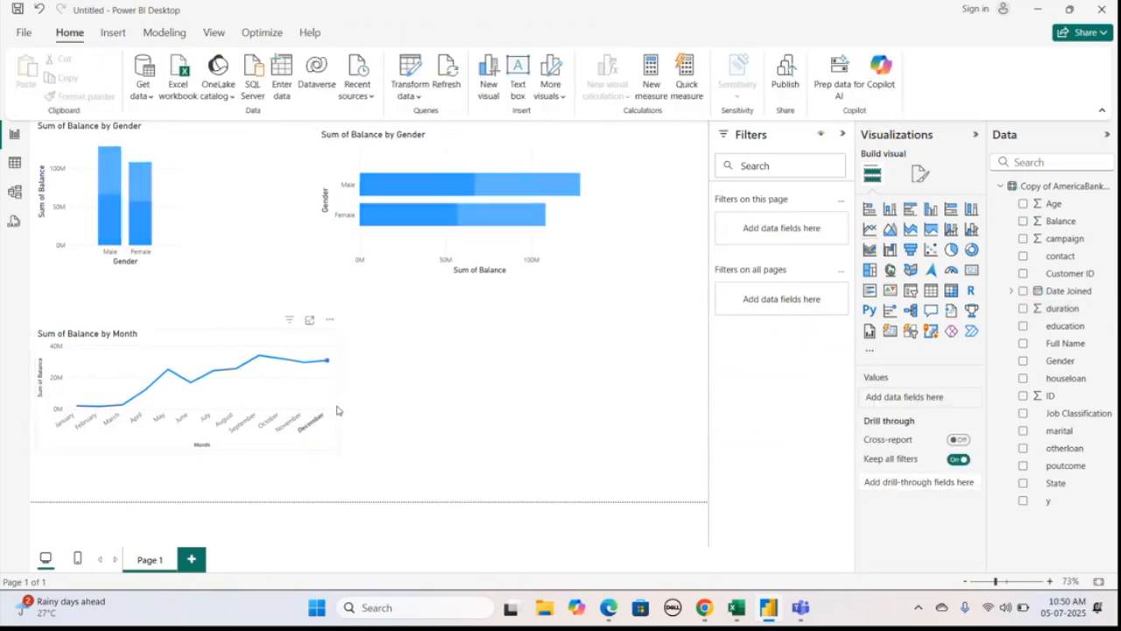
{"action": "left_click", "coordinate": [254, 391]}
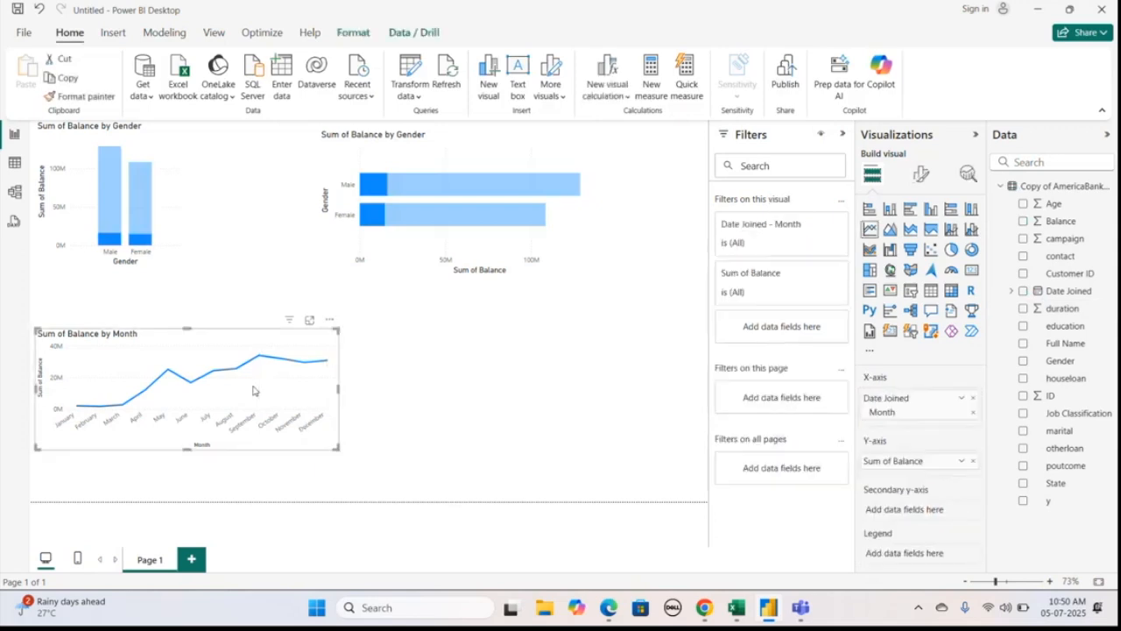
{"action": "left_click", "coordinate": [345, 461]}
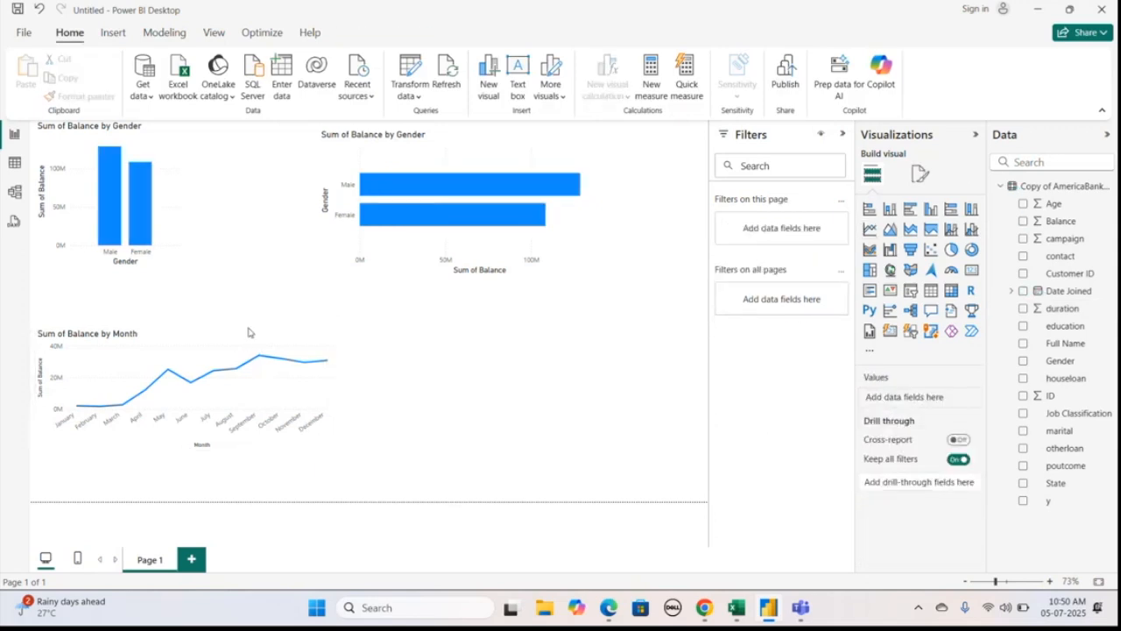
{"action": "left_click", "coordinate": [197, 398]}
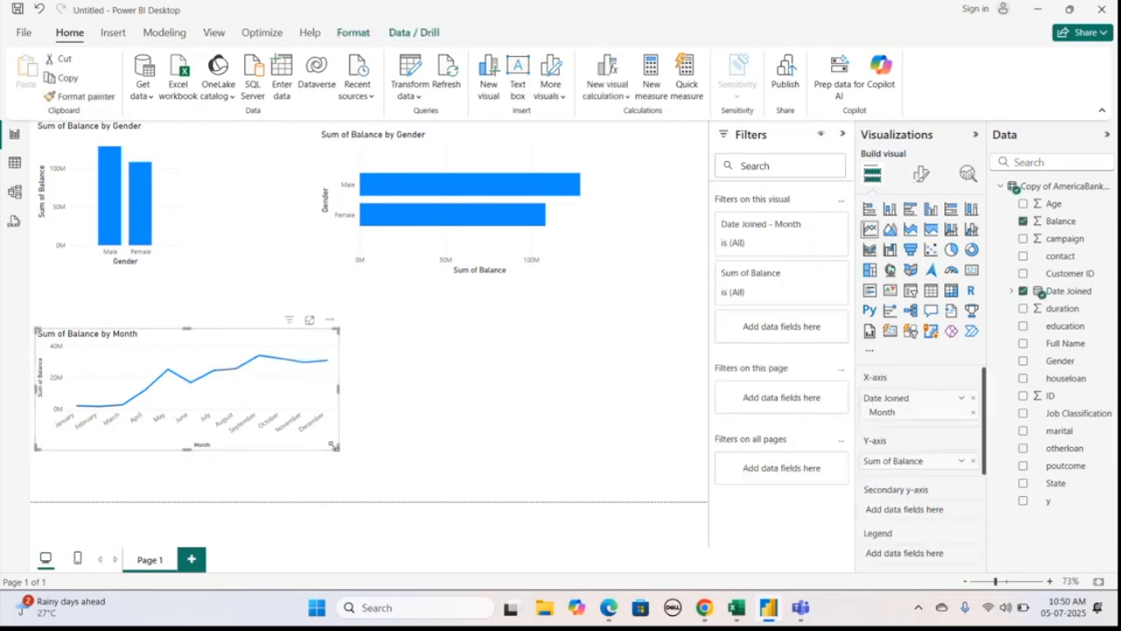
{"action": "left_click_drag", "start_coordinate": [333, 446], "coordinate": [417, 478]}
{"action": "left_click_drag", "start_coordinate": [230, 328], "coordinate": [228, 304]}
{"action": "left_click", "coordinate": [534, 389]}
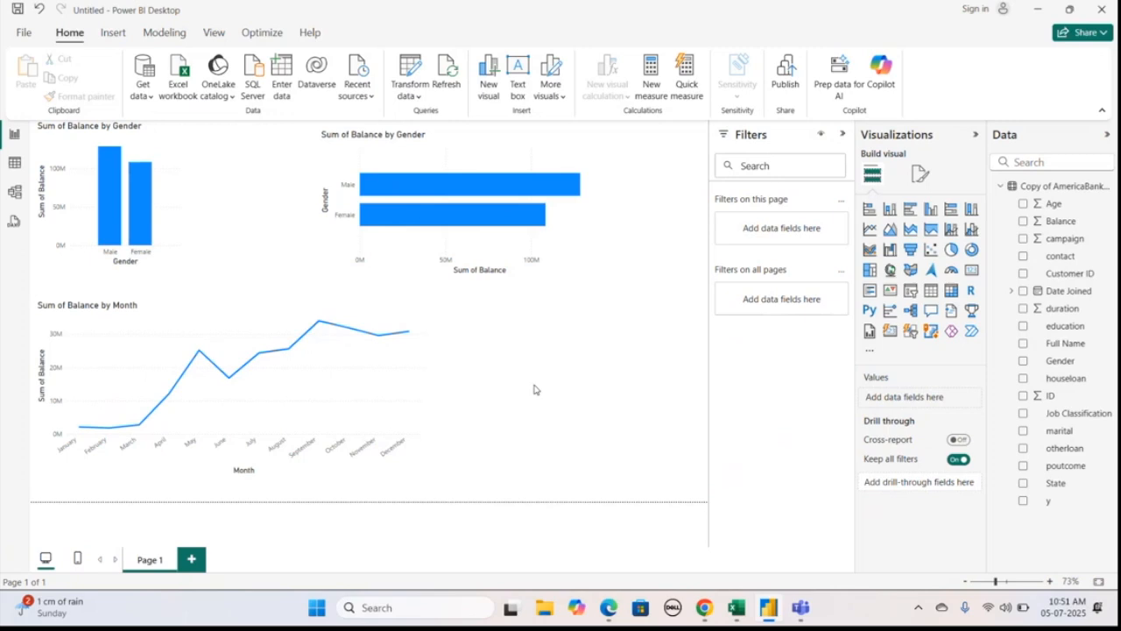
Step: Narrow the monthly line chart and lower its upper edge slightly to free space beside it
{"action": "left_click", "coordinate": [392, 300]}
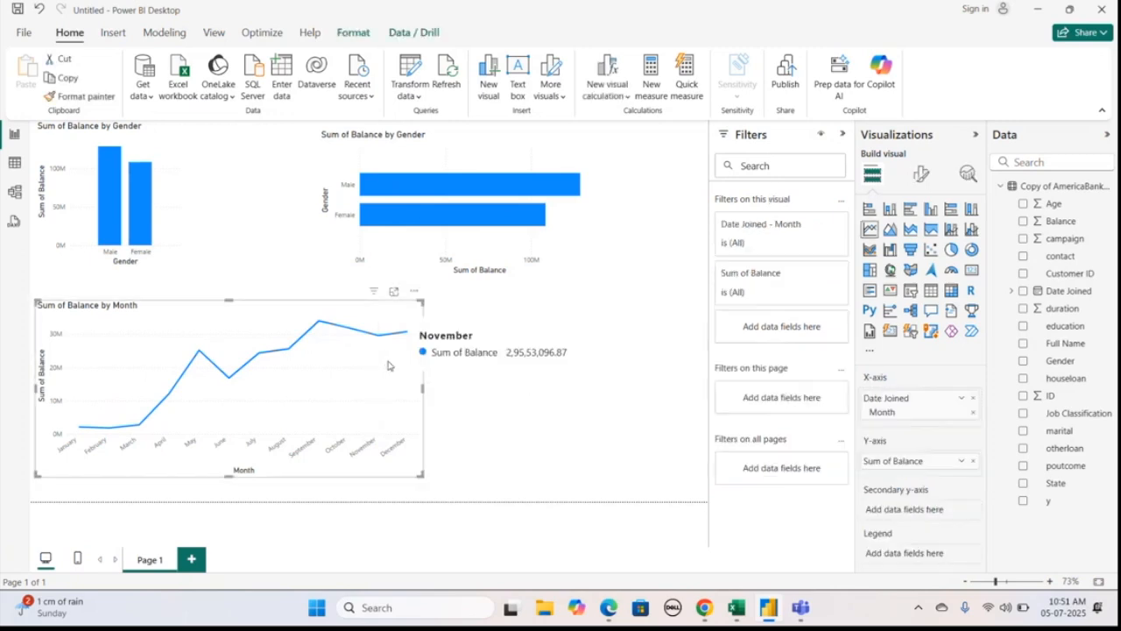
{"action": "left_click_drag", "start_coordinate": [423, 302], "coordinate": [289, 312]}
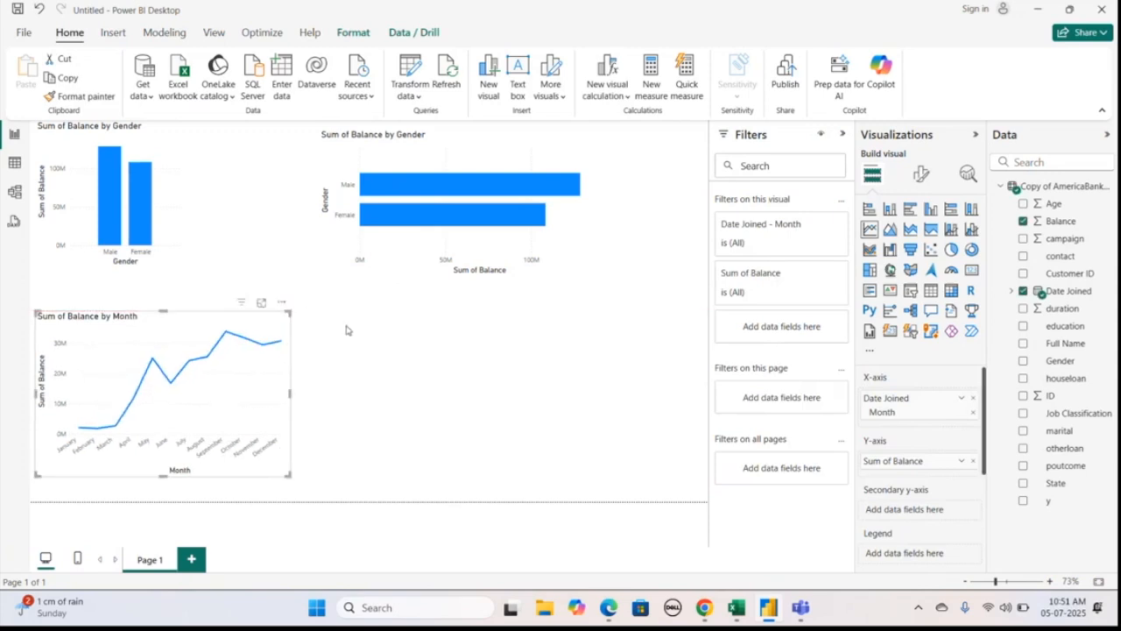
{"action": "left_click", "coordinate": [481, 366]}
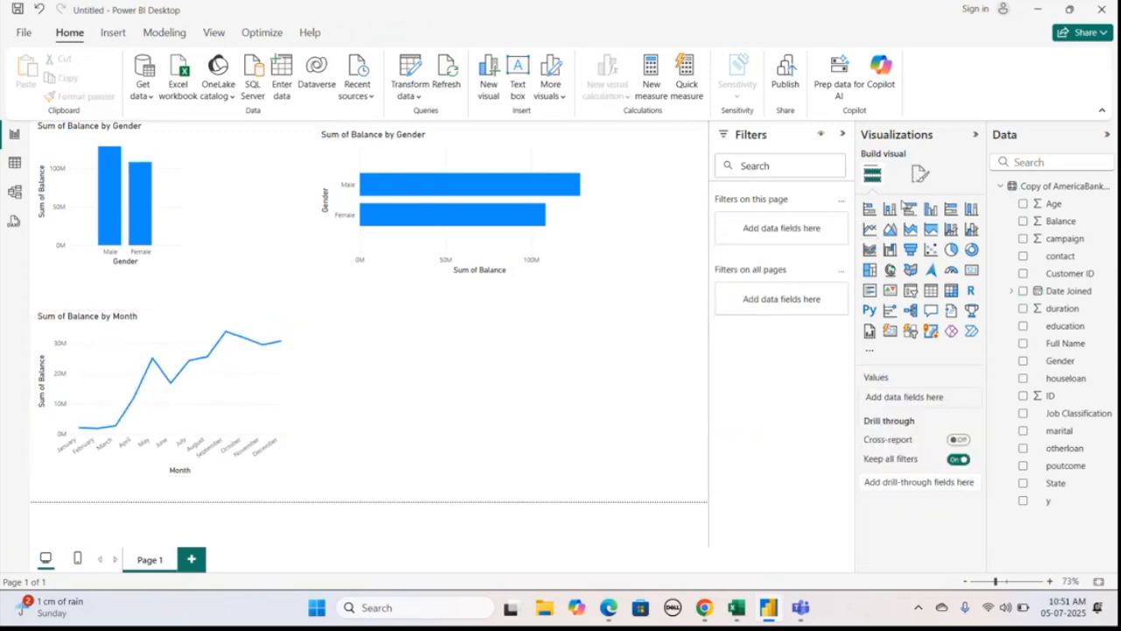
Step: Add an area chart beside the line chart with Date Joined on the X-axis and Sum of Balance on the Y-axis
{"action": "left_click", "coordinate": [889, 230]}
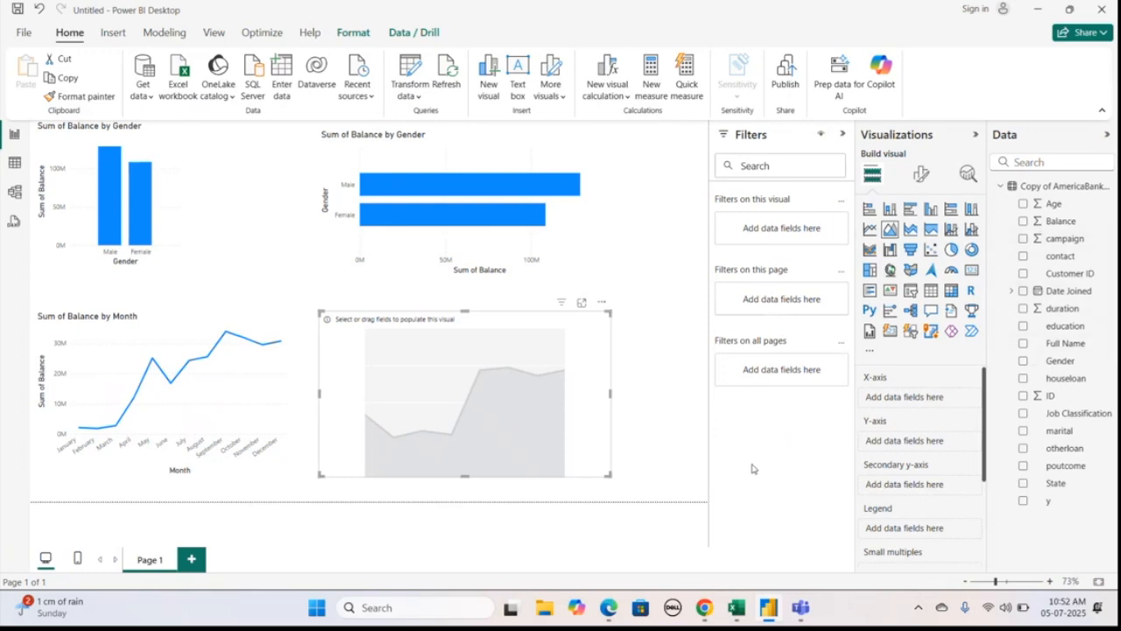
{"action": "left_click_drag", "start_coordinate": [1061, 222], "coordinate": [943, 454]}
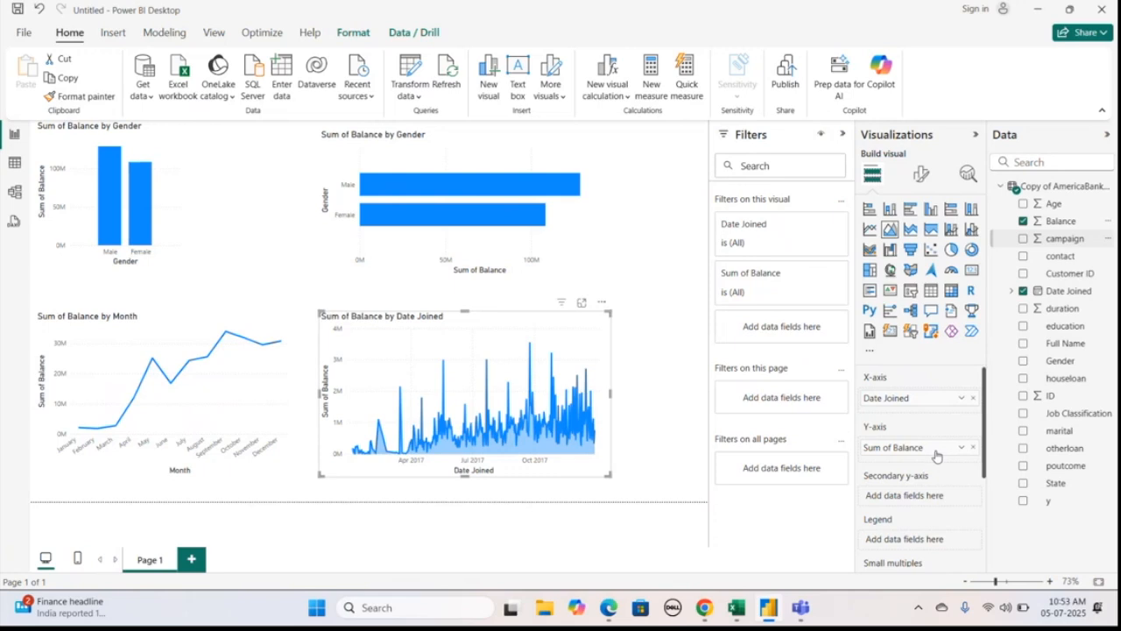
{"action": "left_click", "coordinate": [667, 408]}
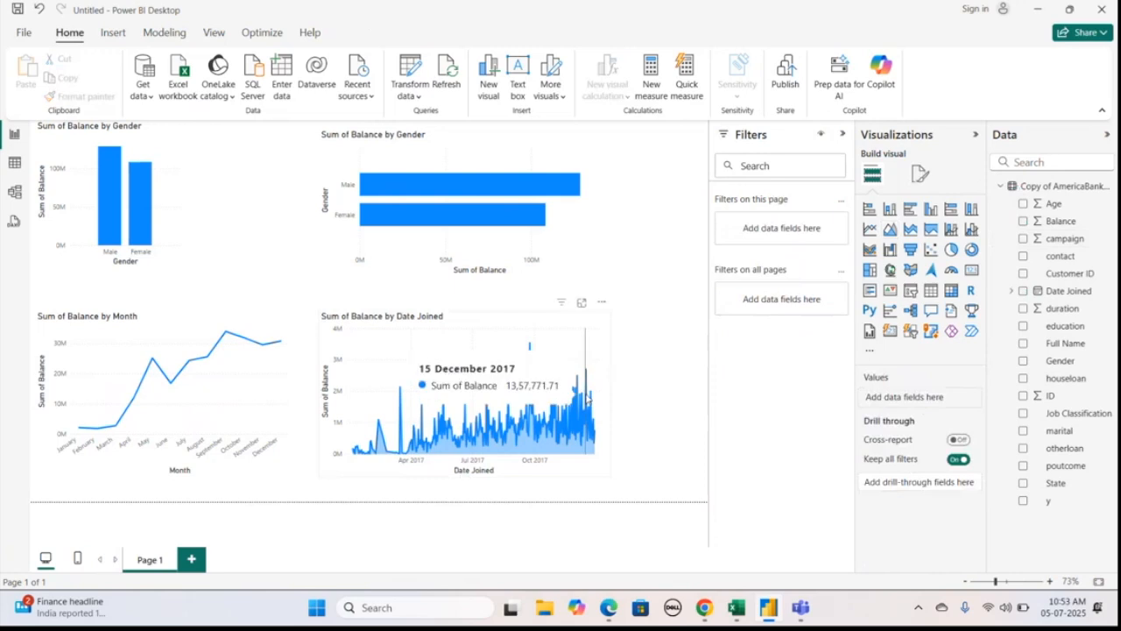
Step: Highlight a data point in the area chart and check the options of its Date Joined axis field
{"action": "left_click", "coordinate": [529, 350]}
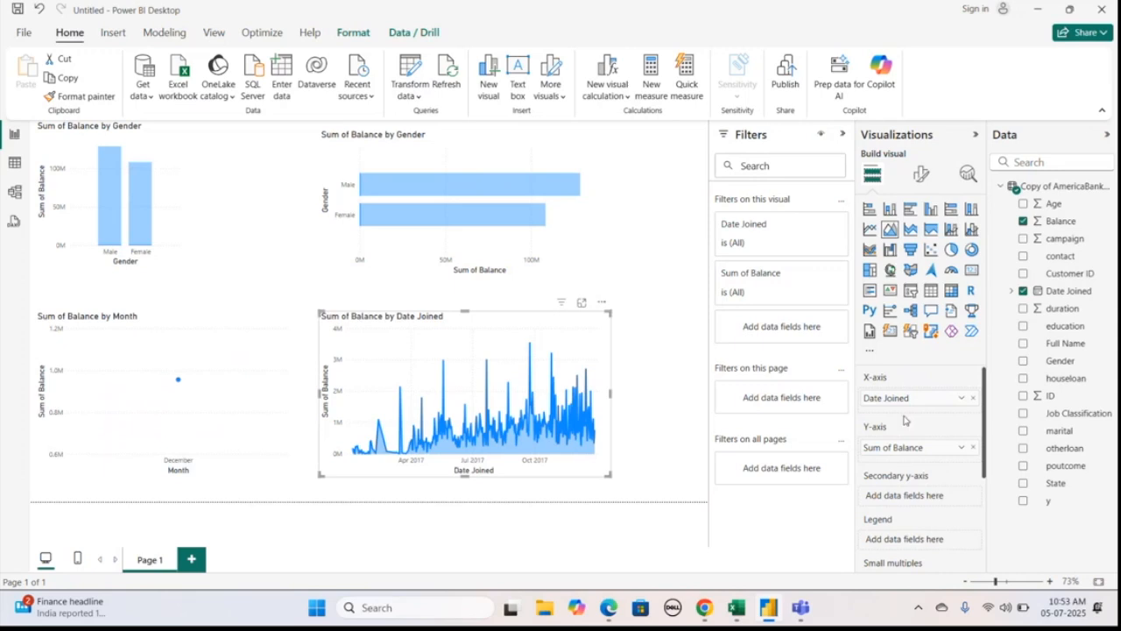
{"action": "left_click", "coordinate": [964, 402]}
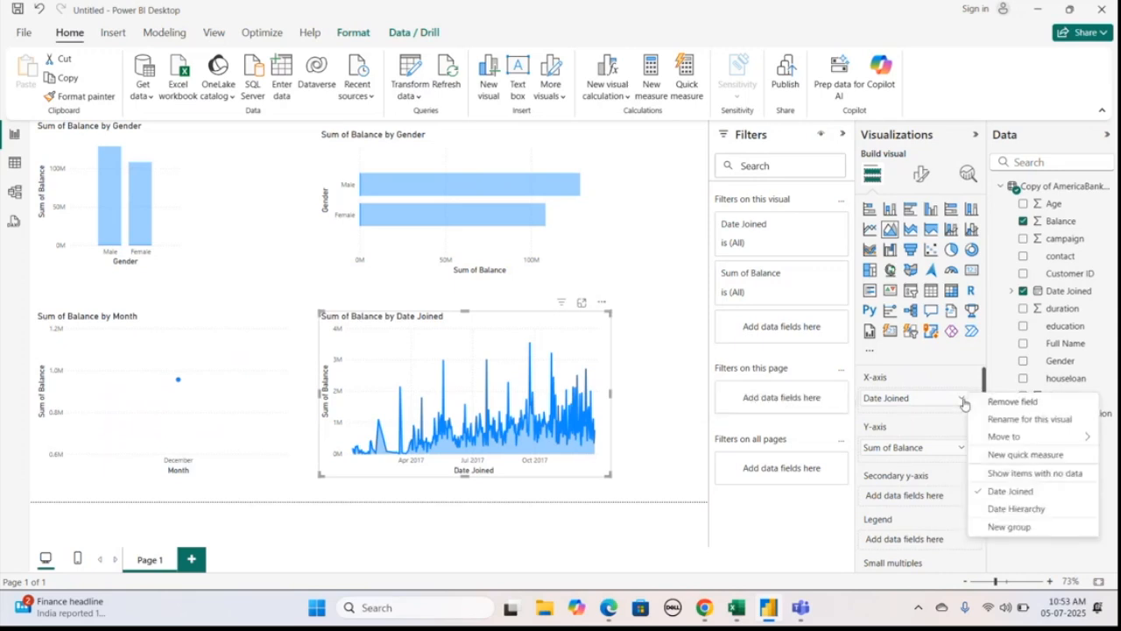
{"action": "left_click", "coordinate": [678, 371]}
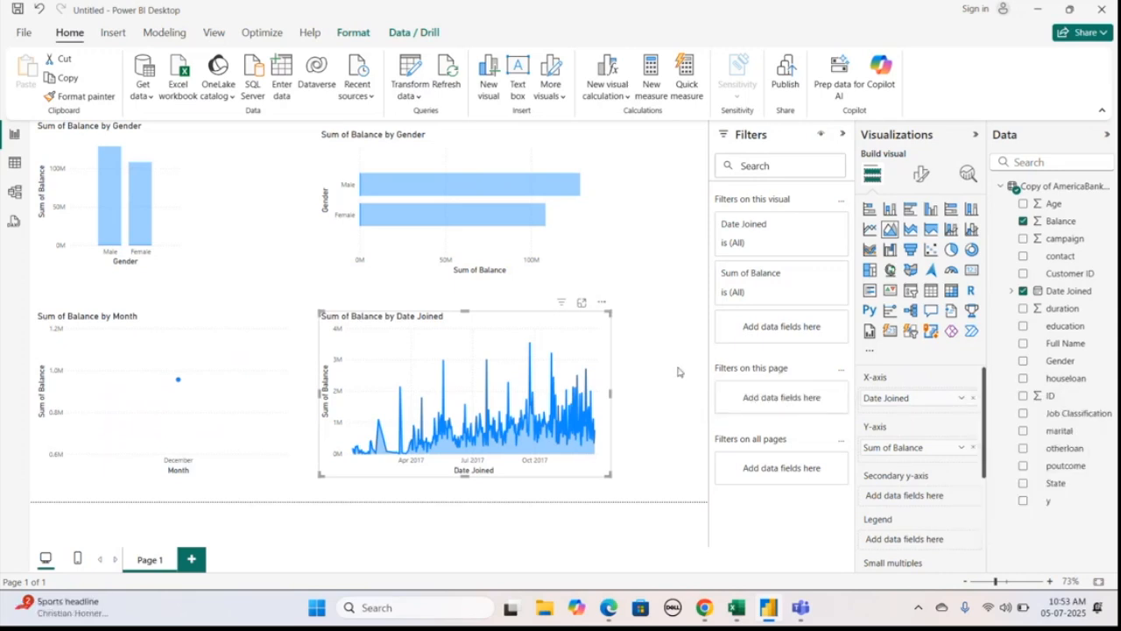
{"action": "key", "text": "alt+Tab"}
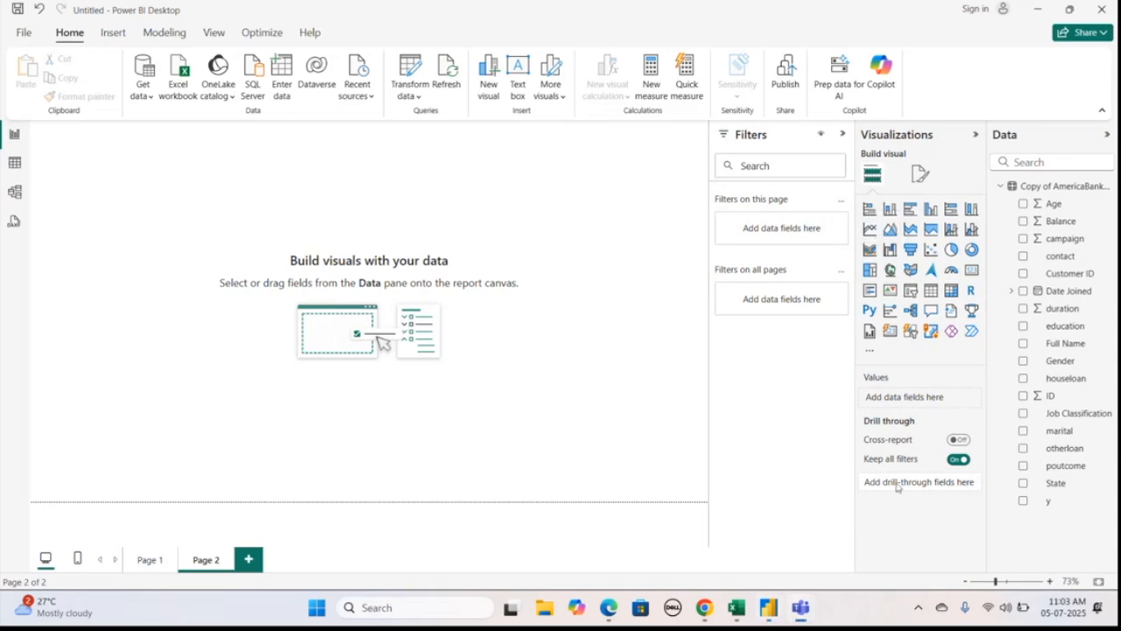
Step: On Page 2, add a funnel chart with Balance as values and Age as category, and enlarge it to nearly the page height
{"action": "left_click", "coordinate": [911, 252]}
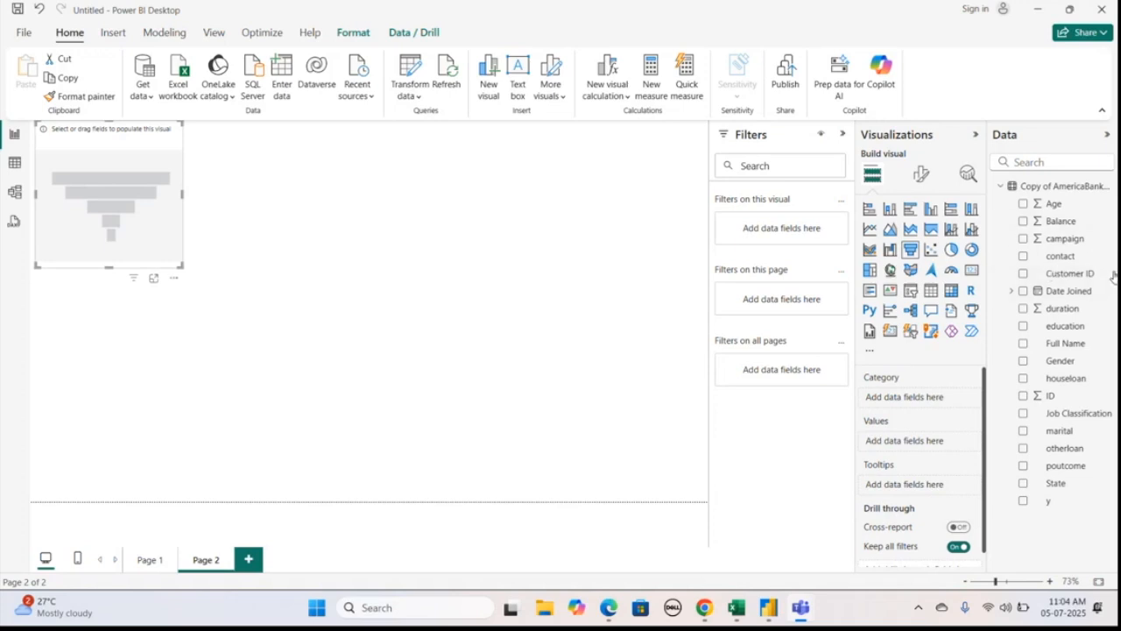
{"action": "left_click", "coordinate": [1022, 222]}
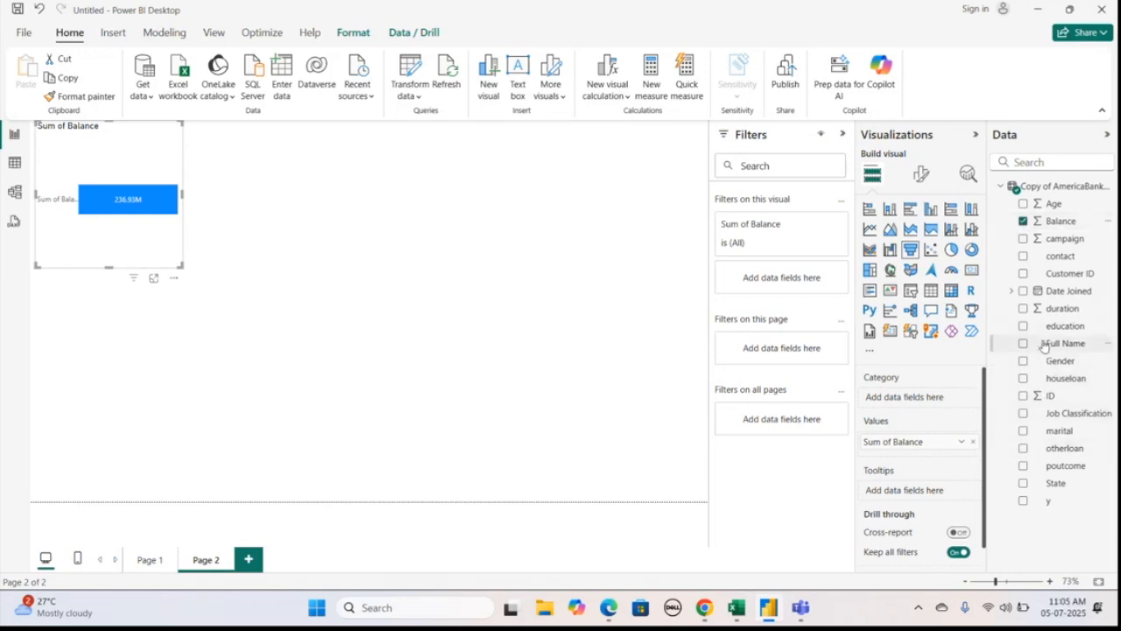
{"action": "left_click", "coordinate": [1023, 204]}
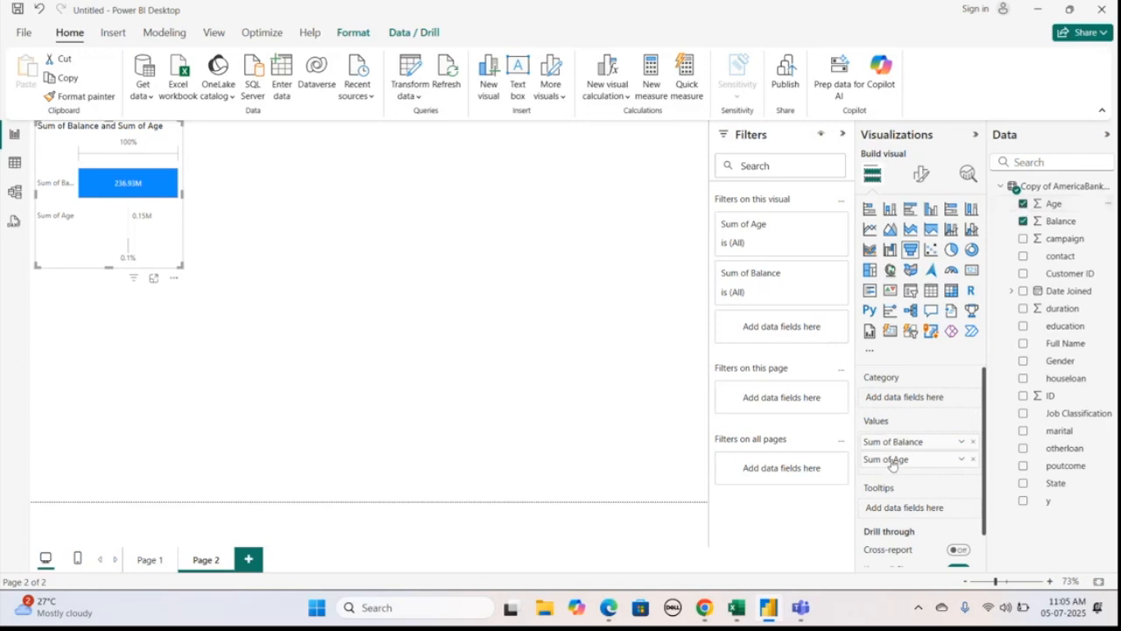
{"action": "left_click_drag", "start_coordinate": [893, 458], "coordinate": [896, 398]}
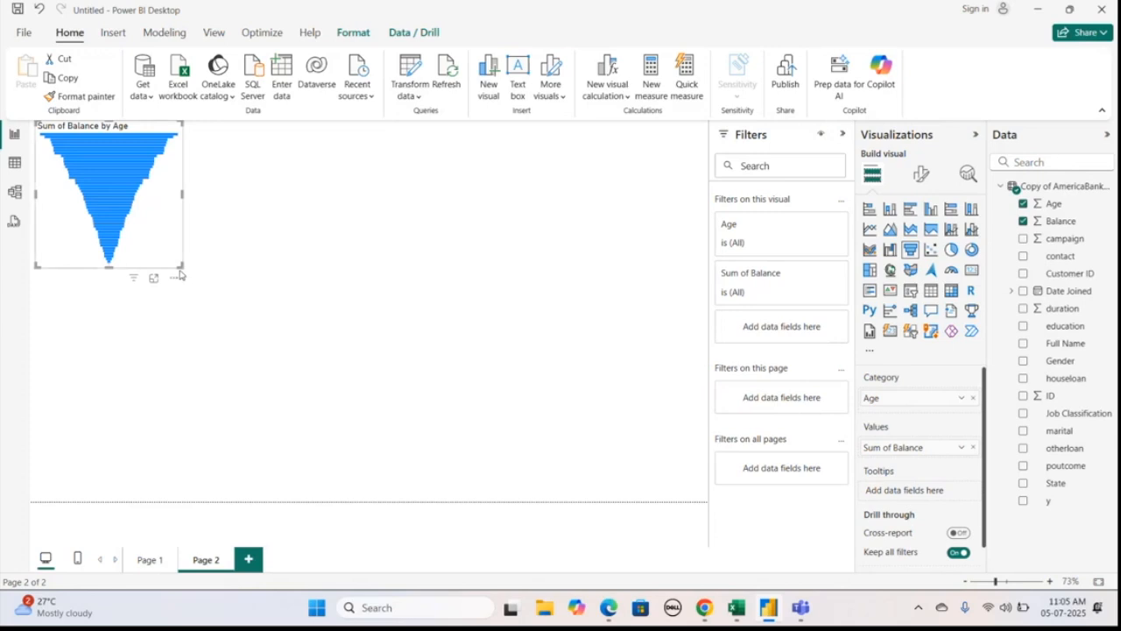
{"action": "left_click_drag", "start_coordinate": [178, 265], "coordinate": [454, 483]}
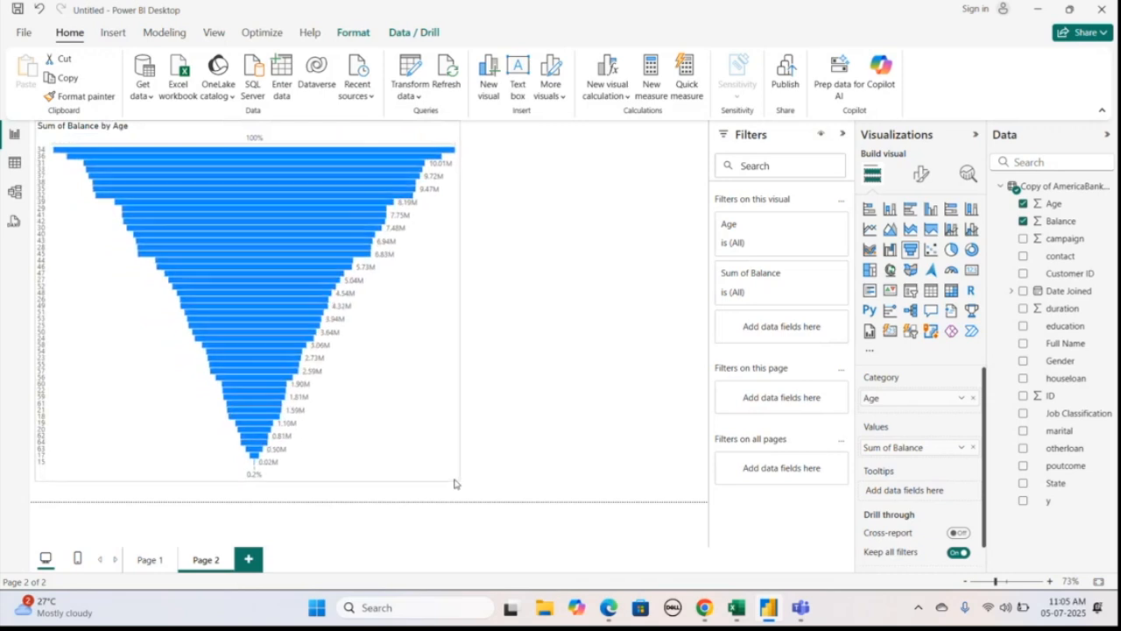
{"action": "left_click", "coordinate": [579, 357]}
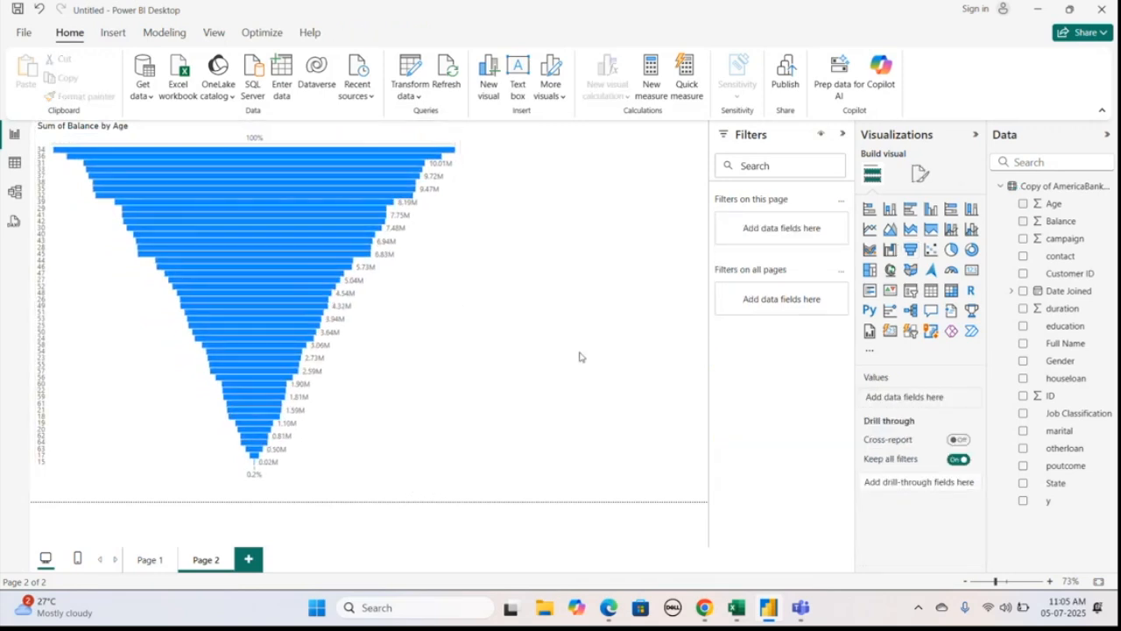
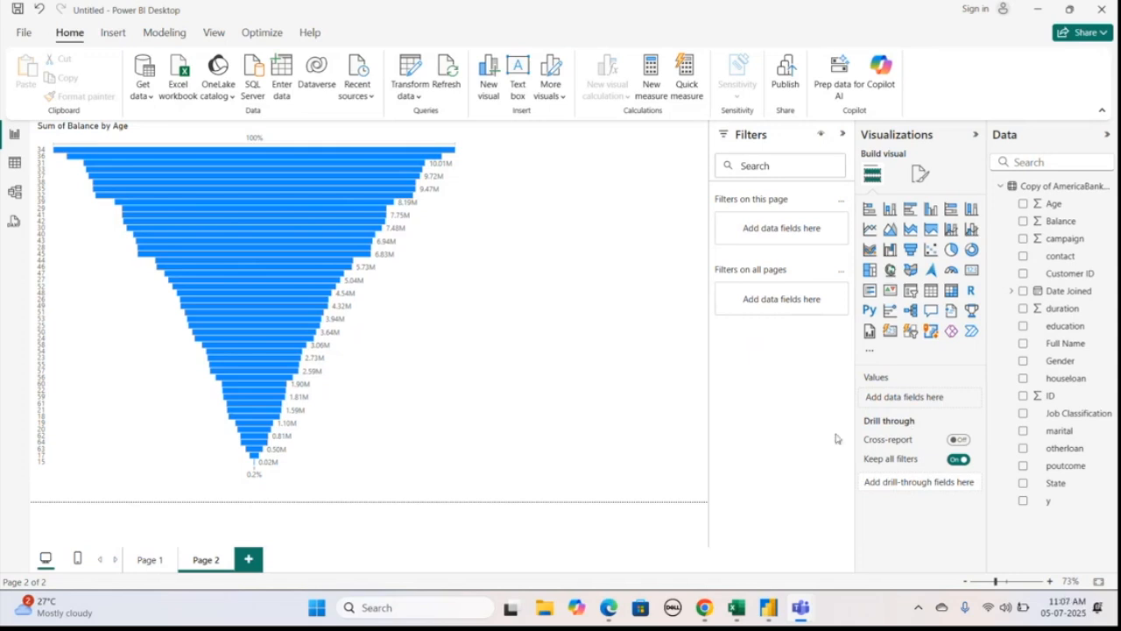
Step: Examine the formatting and analytics options of the Sum of Balance.2 by Age funnel chart
{"action": "left_click", "coordinate": [264, 224]}
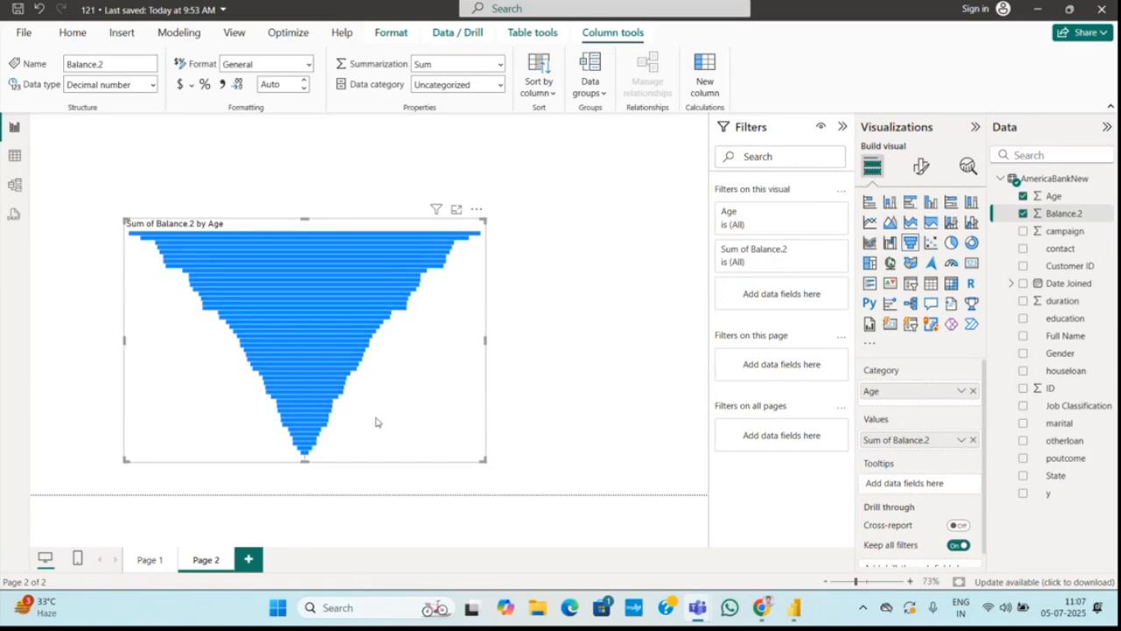
{"action": "left_click", "coordinate": [920, 168]}
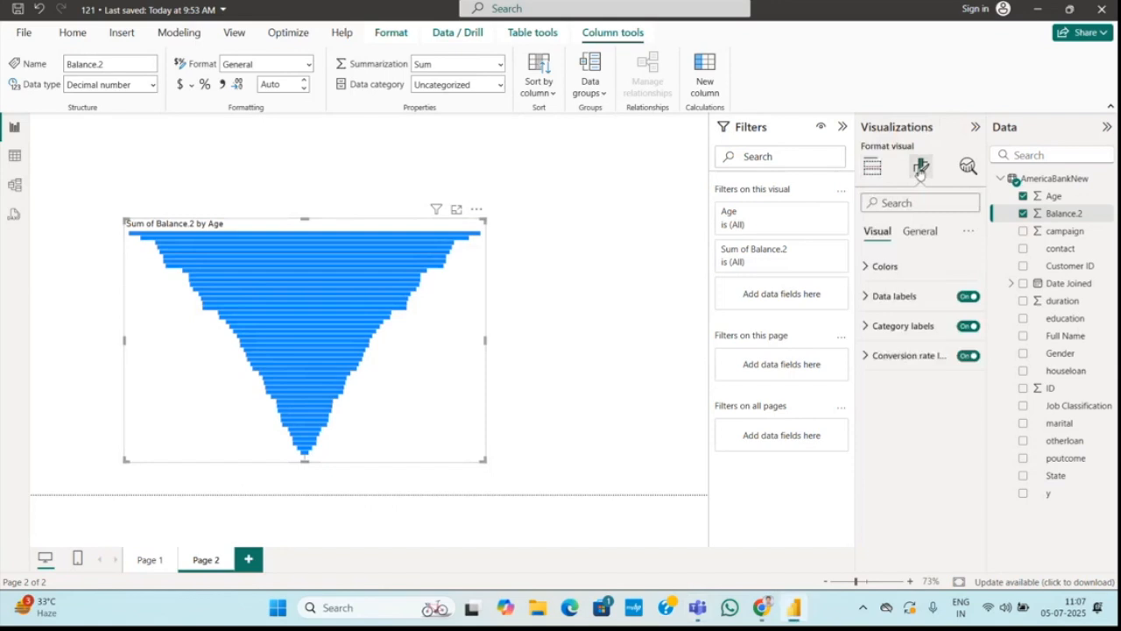
{"action": "left_click", "coordinate": [968, 166]}
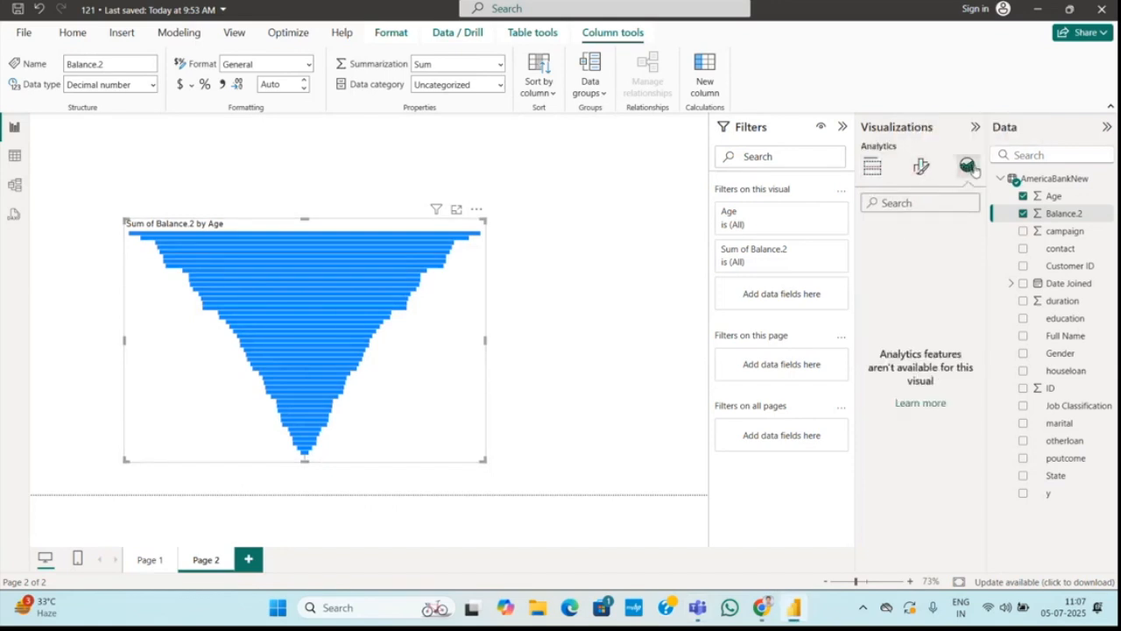
Step: Stretch the Sum of Balance.2 by Age funnel chart up to the top of Page 2 and return to its field settings
{"action": "left_click", "coordinate": [920, 175]}
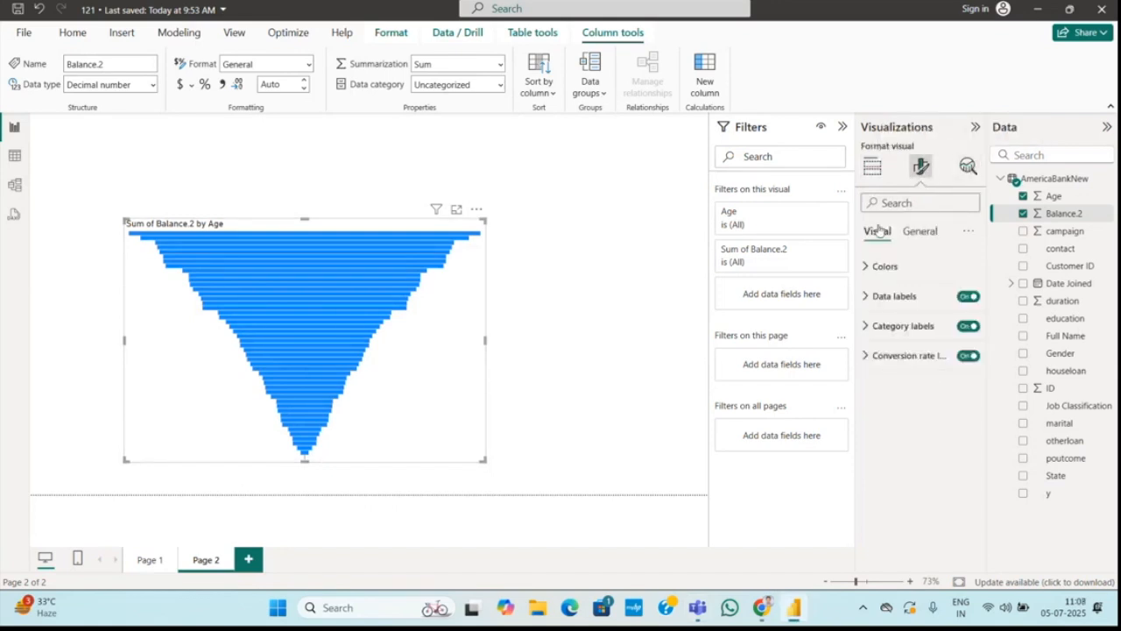
{"action": "left_click", "coordinate": [871, 168]}
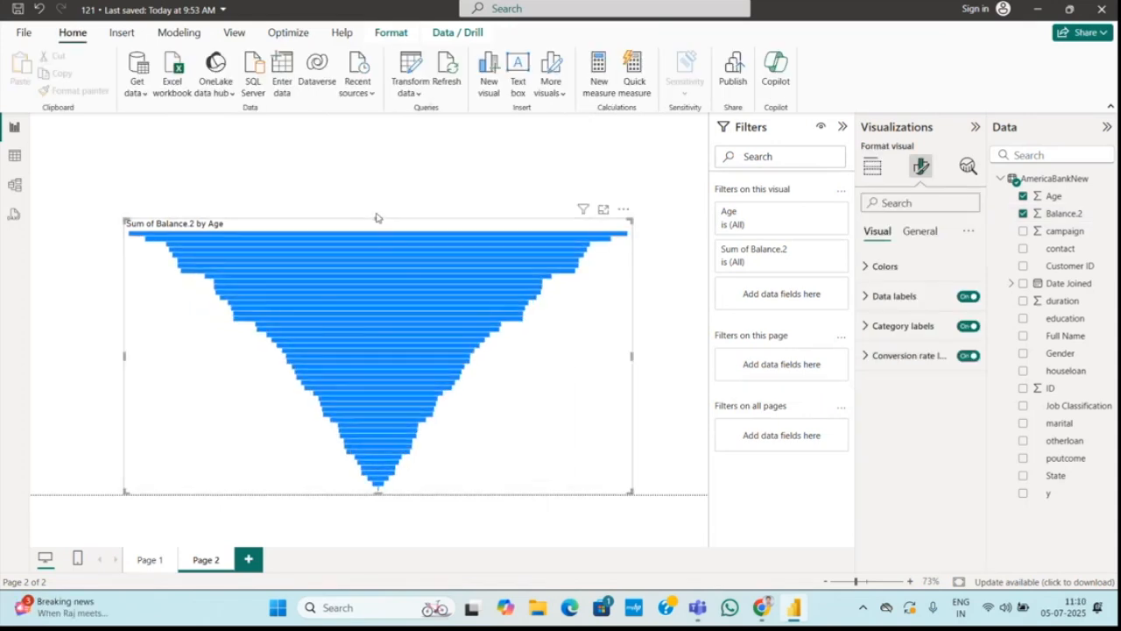
{"action": "left_click_drag", "start_coordinate": [377, 226], "coordinate": [376, 128]}
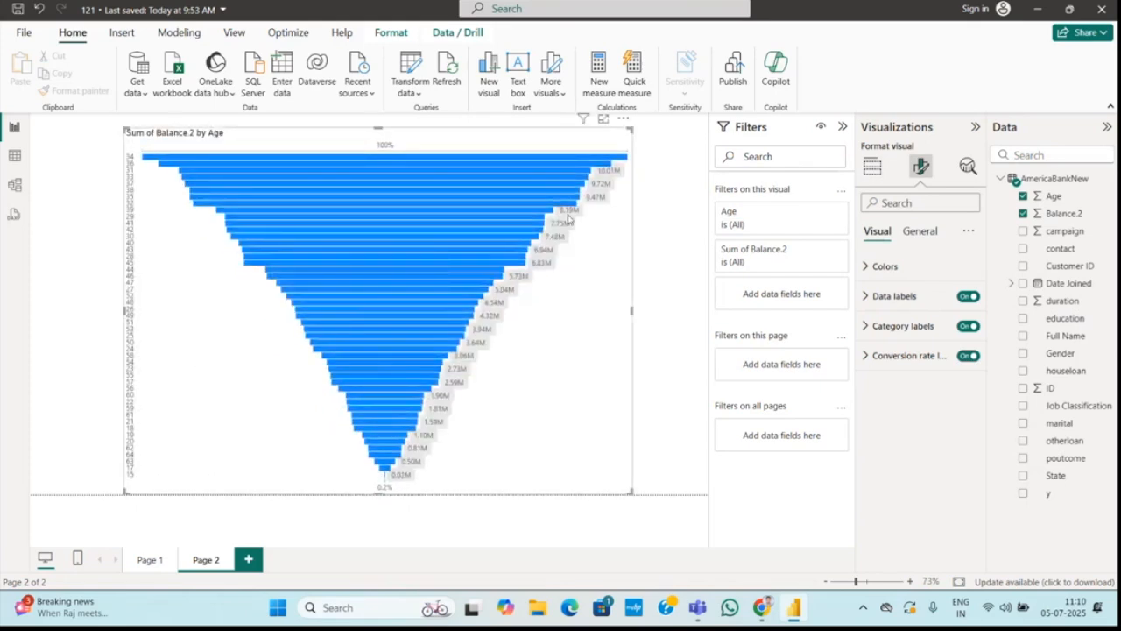
{"action": "left_click", "coordinate": [871, 174]}
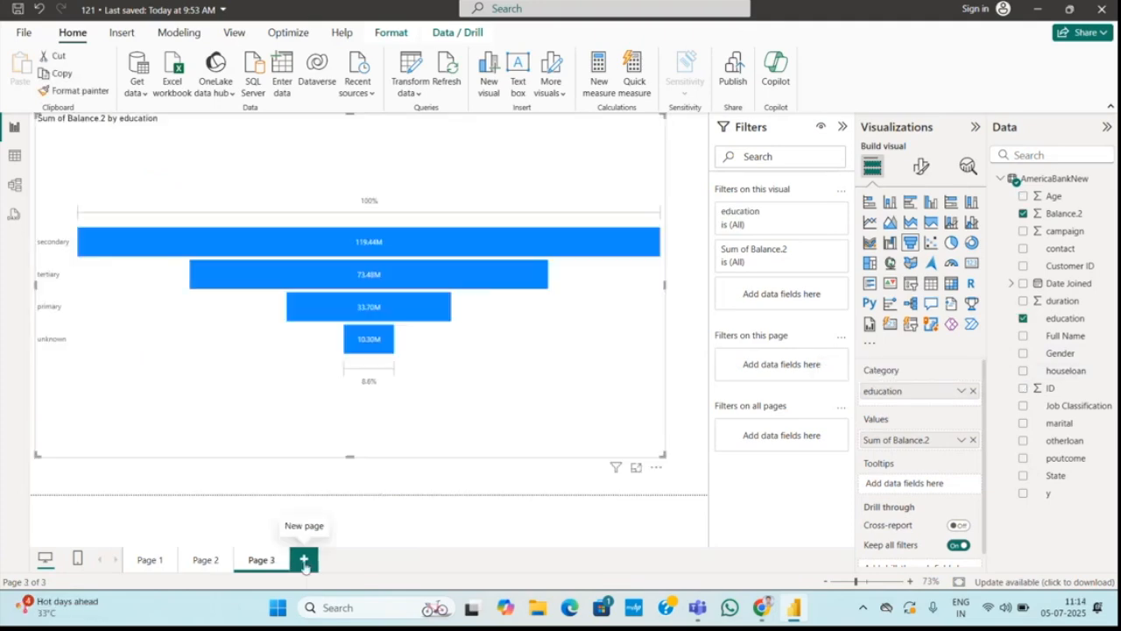
Step: Add a new report page with an empty scatter chart and enlarge it to cover most of the page
{"action": "left_click", "coordinate": [301, 559]}
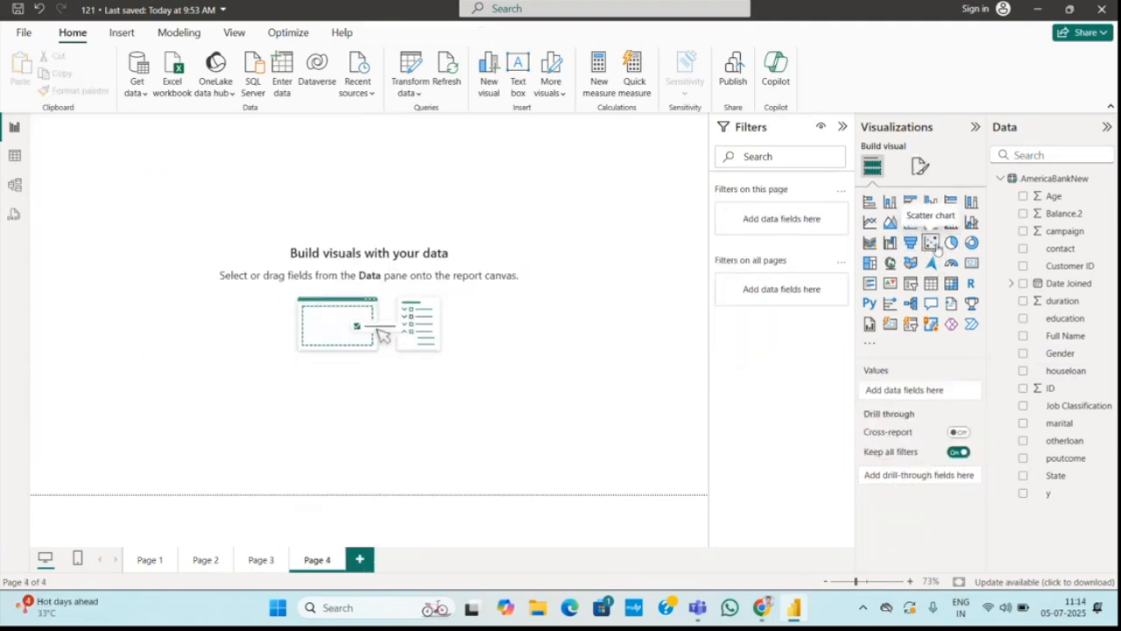
{"action": "left_click", "coordinate": [933, 244]}
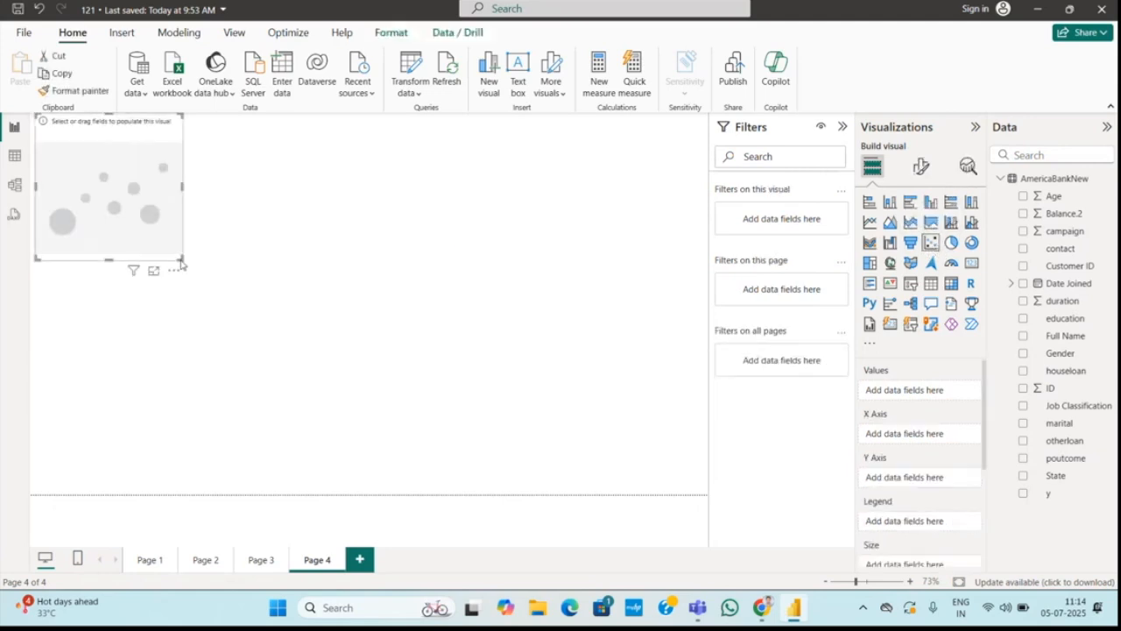
{"action": "left_click_drag", "start_coordinate": [180, 263], "coordinate": [570, 440]}
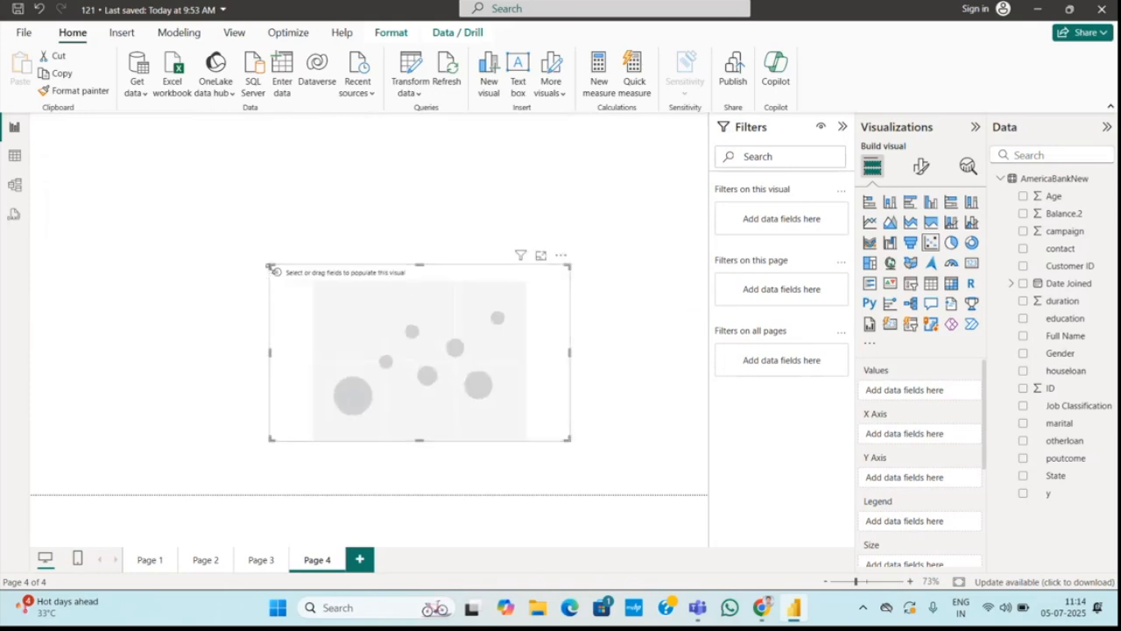
{"action": "left_click_drag", "start_coordinate": [269, 263], "coordinate": [92, 173]}
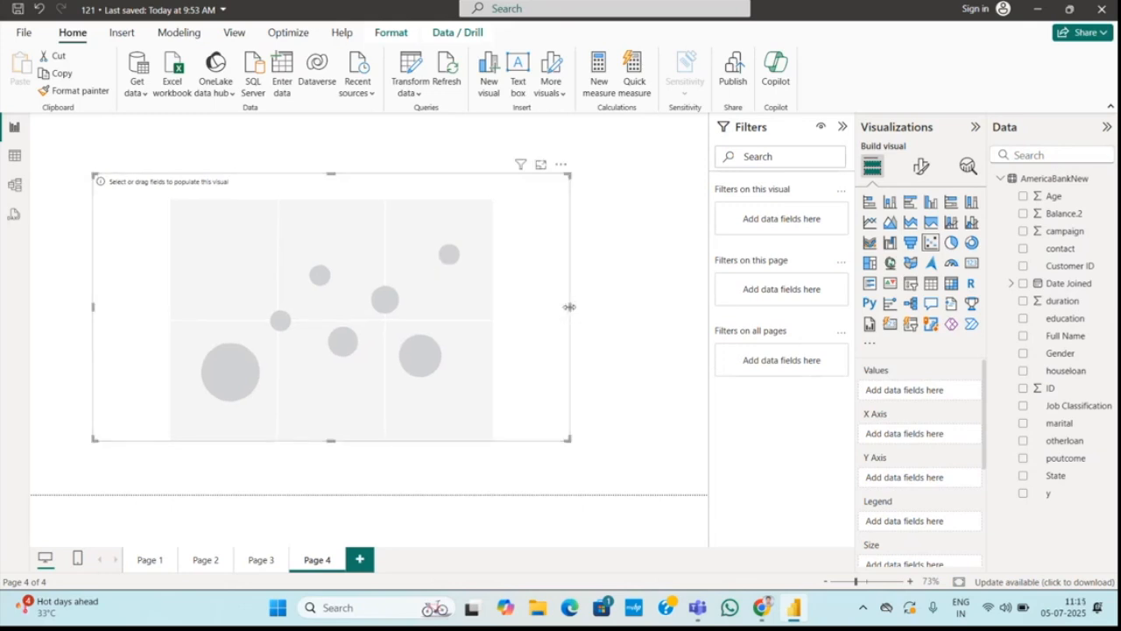
{"action": "left_click_drag", "start_coordinate": [569, 307], "coordinate": [667, 307]}
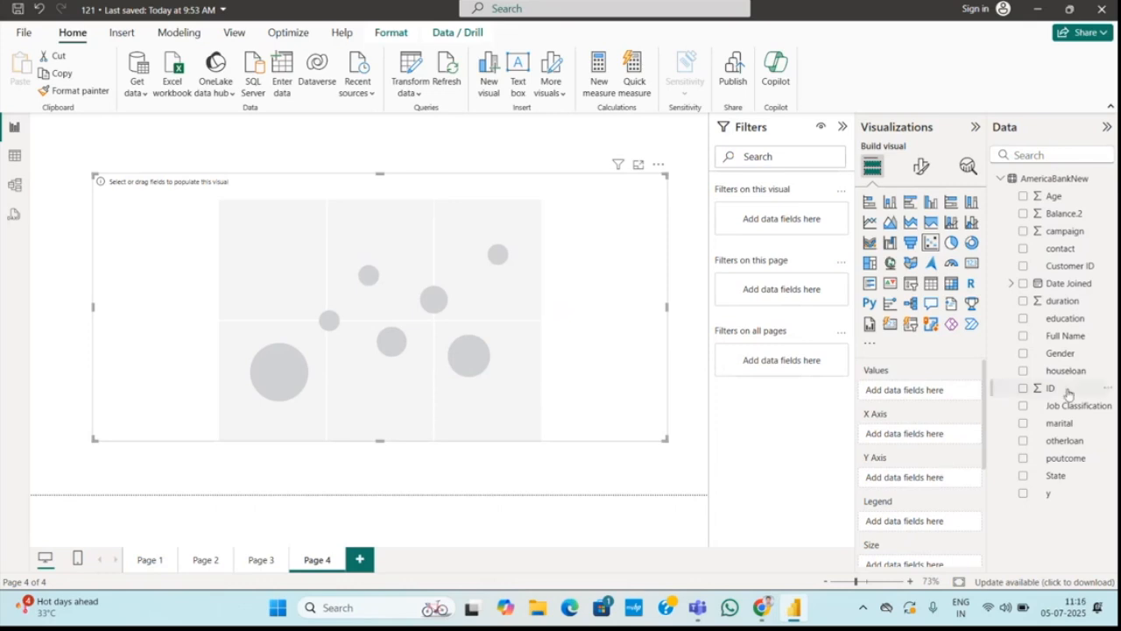
Step: Switch to PowerPoint and open a blank presentation
{"action": "left_click", "coordinate": [1066, 370]}
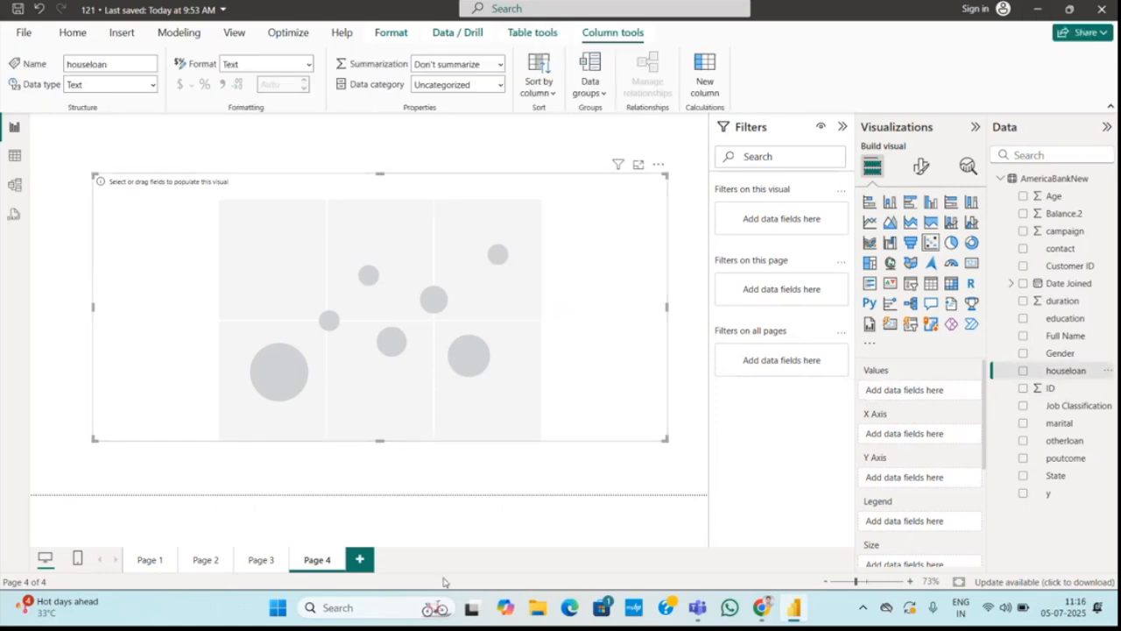
{"action": "left_click", "coordinate": [347, 612]}
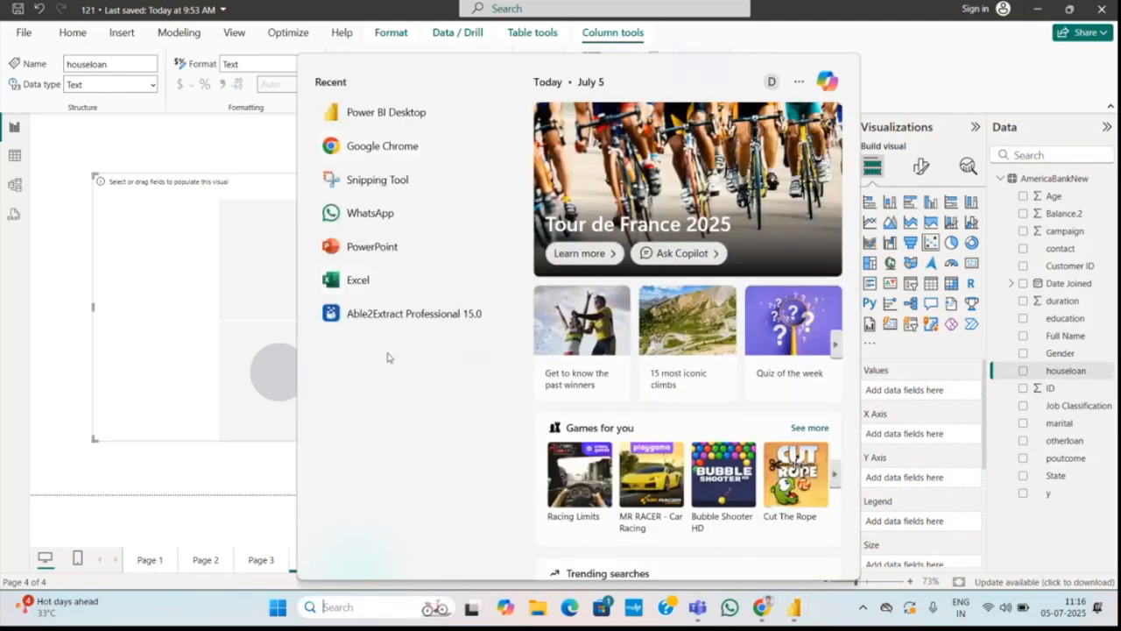
{"action": "left_click", "coordinate": [371, 248]}
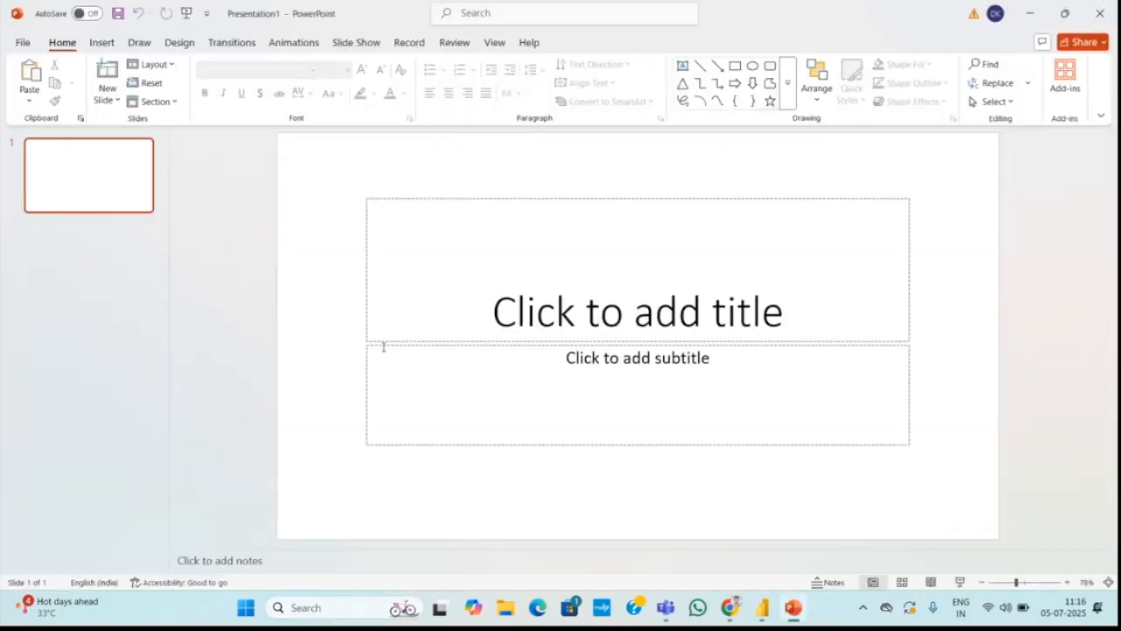
{"action": "left_click", "coordinate": [136, 42]}
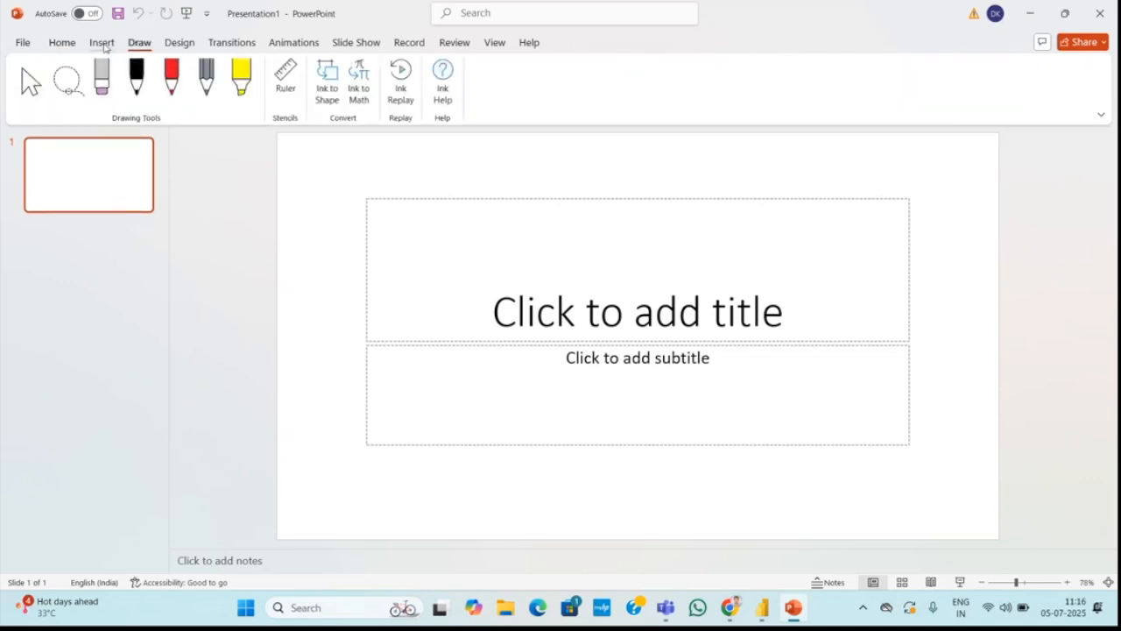
{"action": "left_click", "coordinate": [105, 47]}
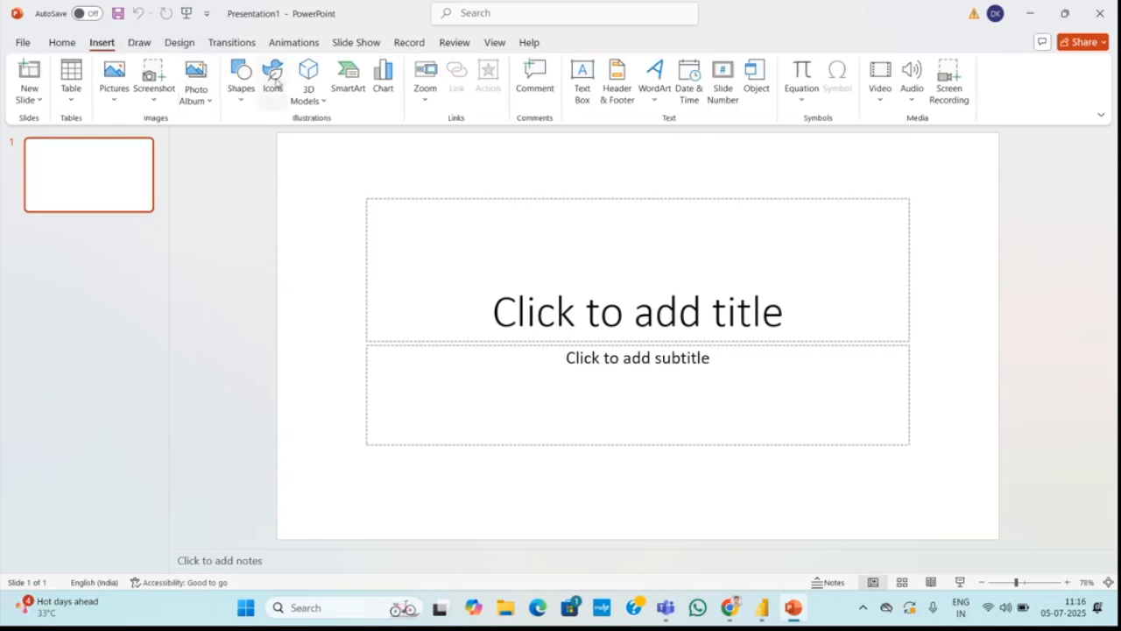
{"action": "left_click", "coordinate": [241, 81]}
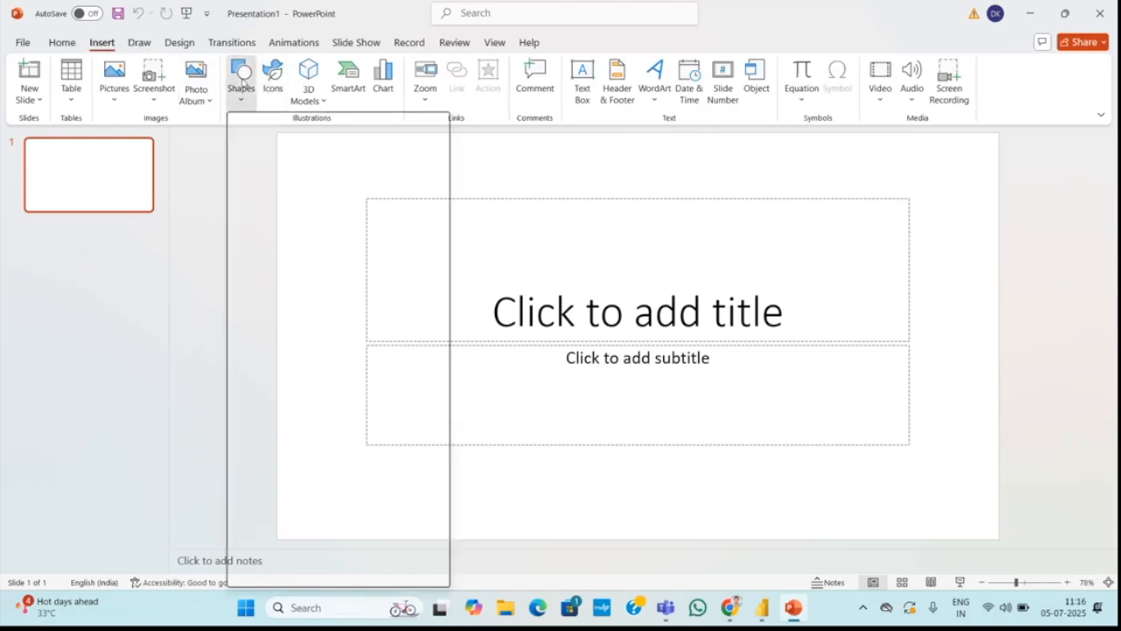
{"action": "left_click", "coordinate": [202, 196]}
Step: Delete the title and subtitle placeholders from the slide
{"action": "left_click", "coordinate": [580, 253]}
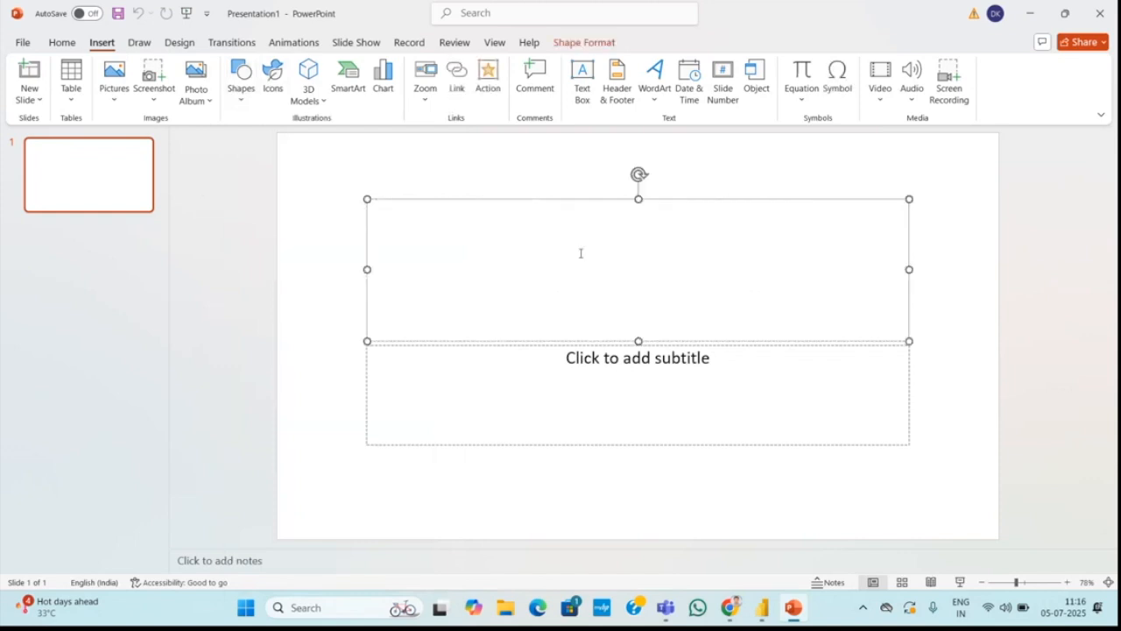
{"action": "right_click", "coordinate": [581, 252]}
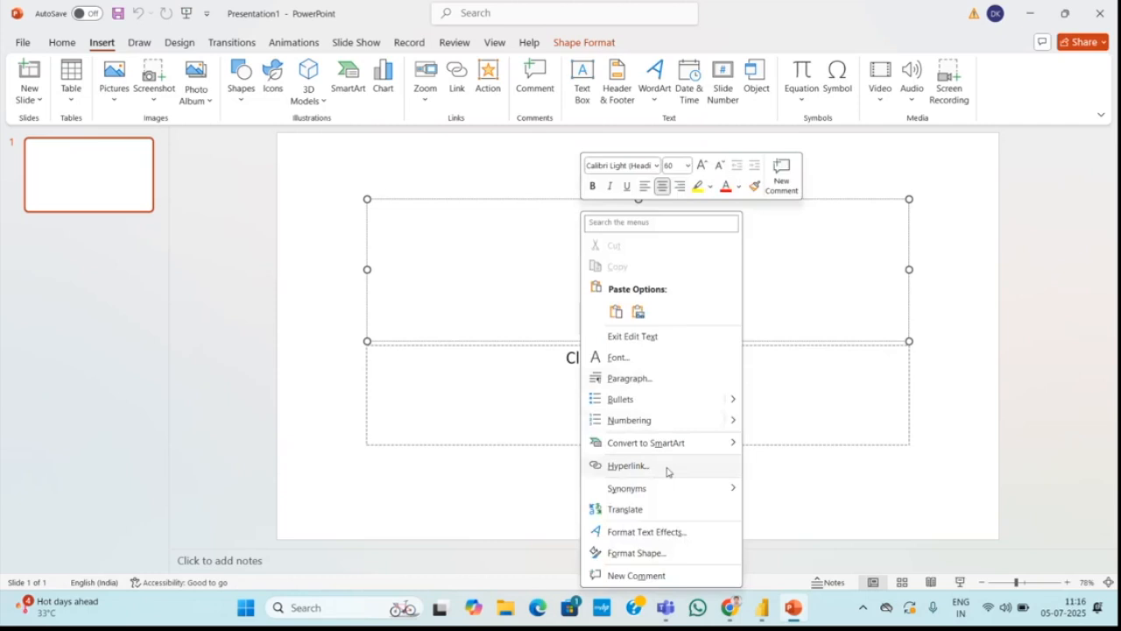
{"action": "left_click", "coordinate": [367, 199]}
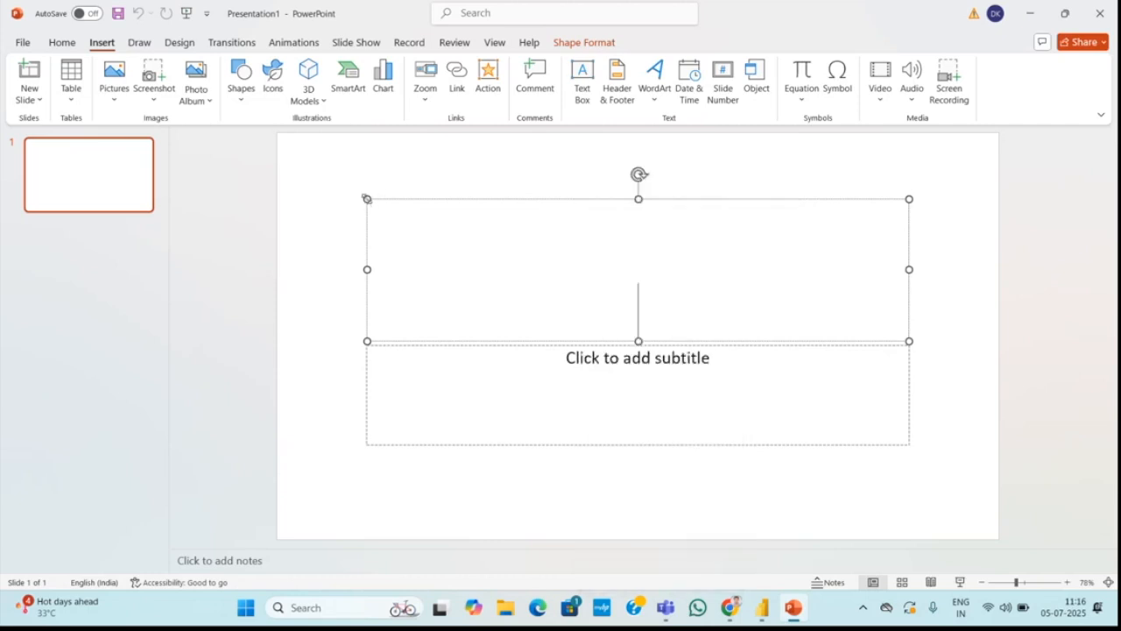
{"action": "right_click", "coordinate": [367, 199]}
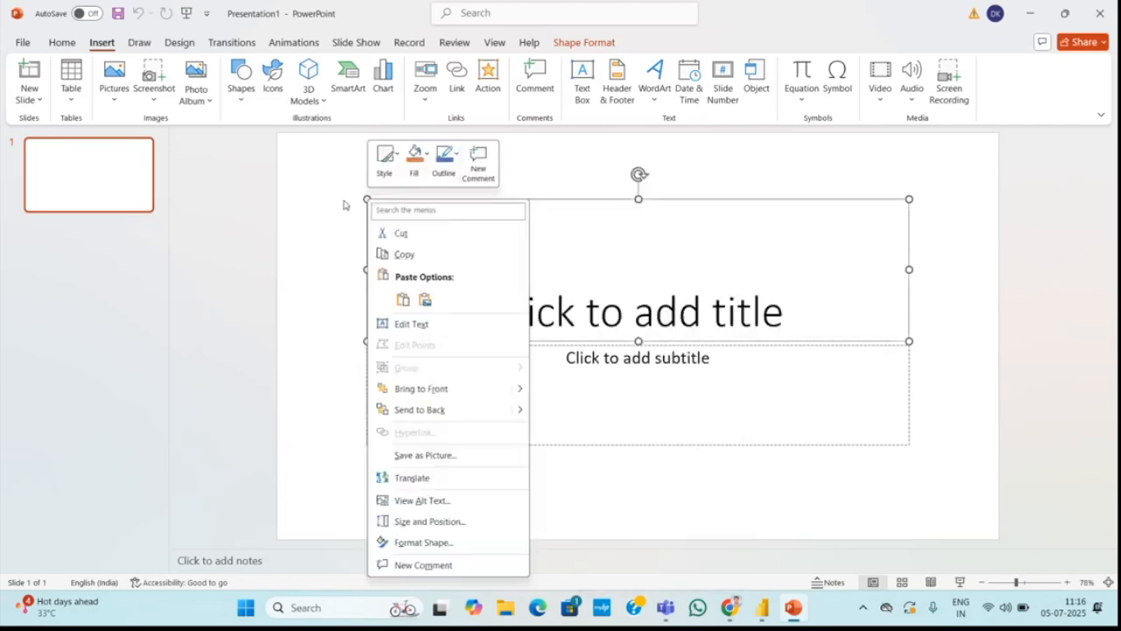
{"action": "key", "text": "Escape"}
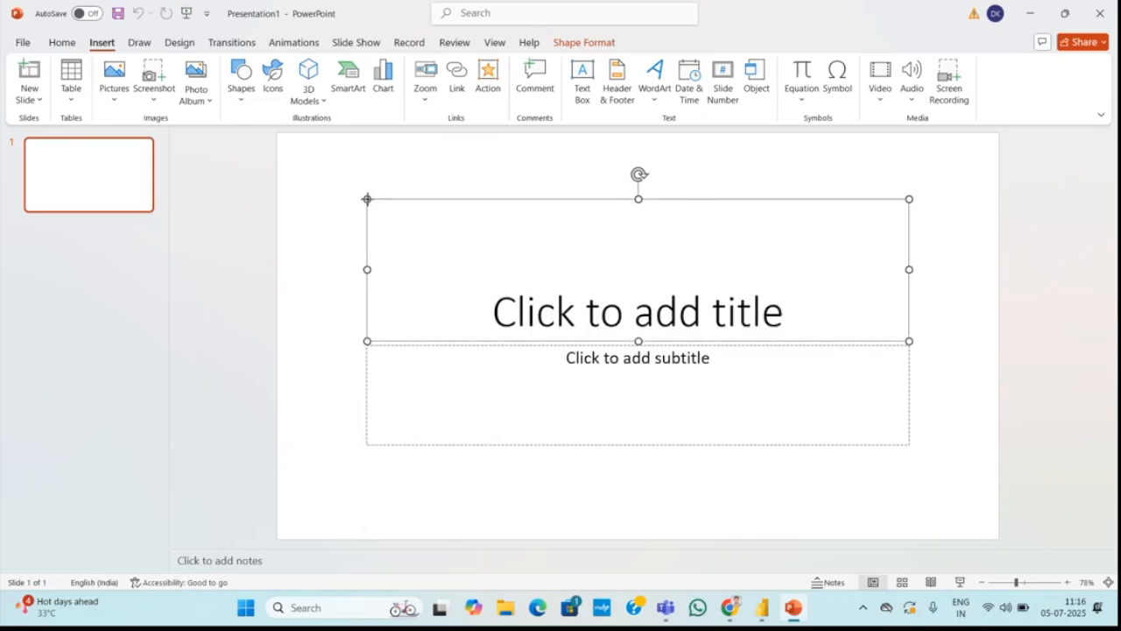
{"action": "key", "text": "Delete"}
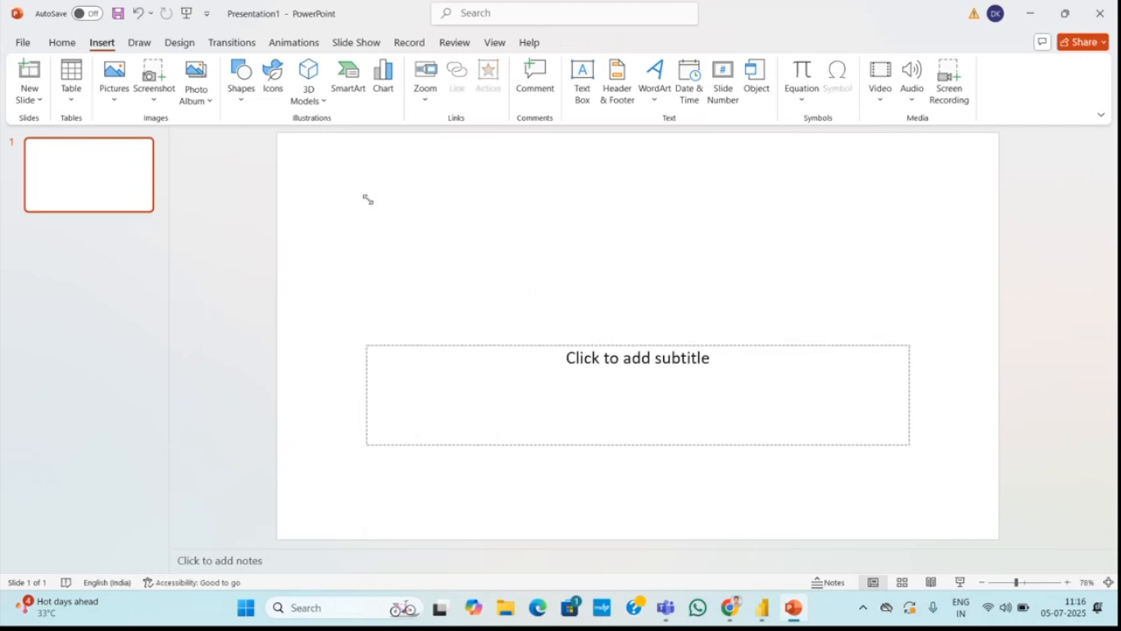
{"action": "left_click", "coordinate": [368, 344]}
{"action": "key", "text": "Delete"}
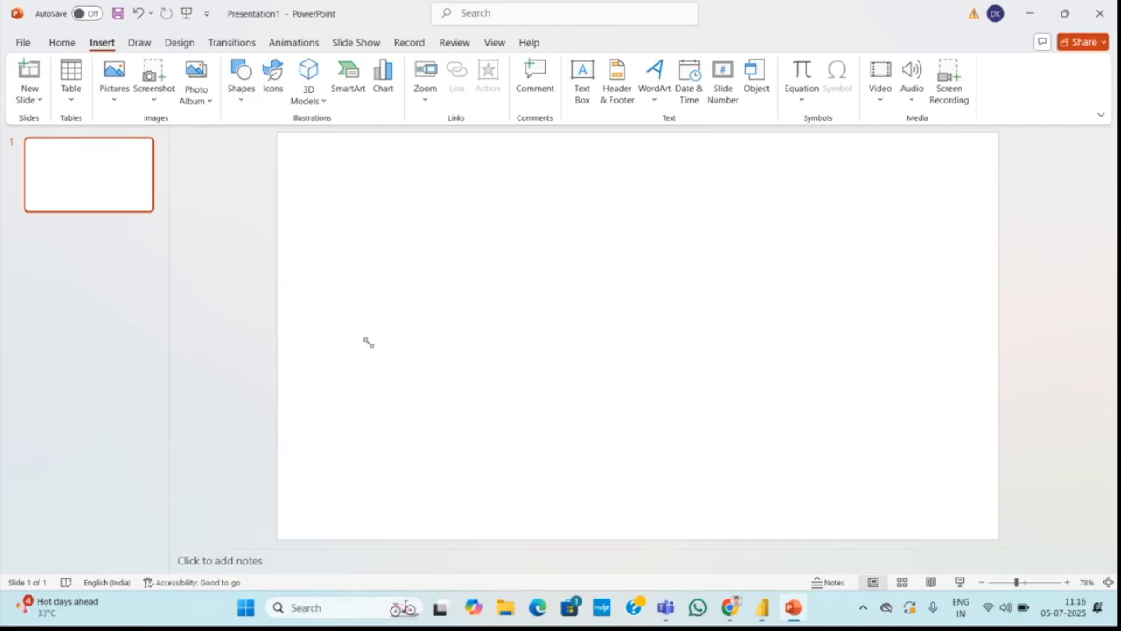
Step: Draw a vertical line about 7.6 cm tall on the left part of the slide as a Y-axis
{"action": "left_click", "coordinate": [243, 103]}
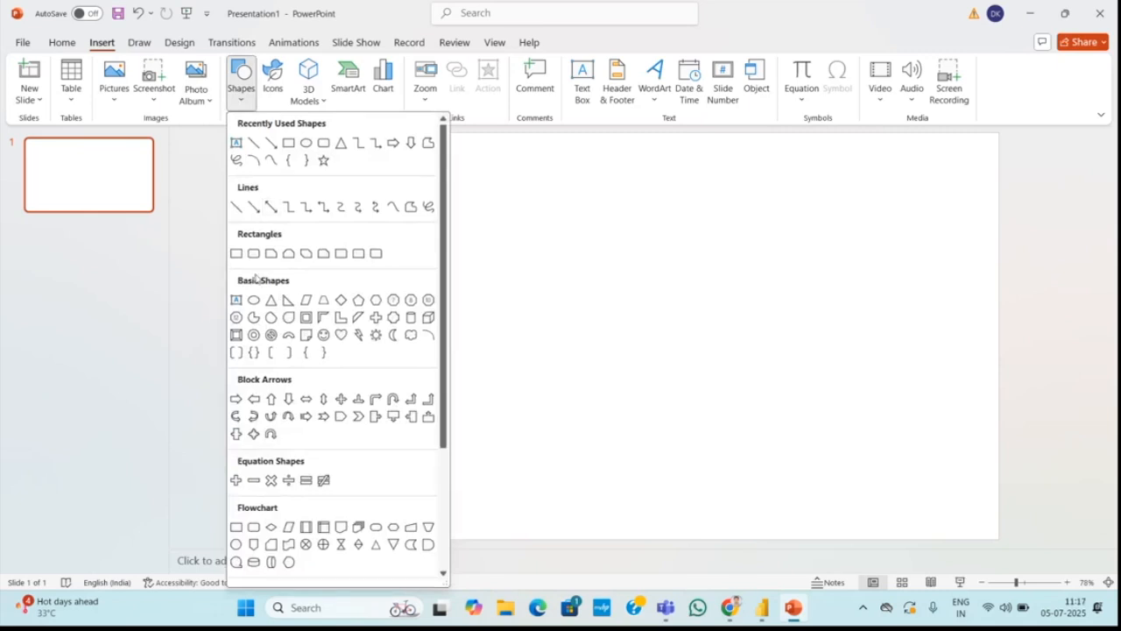
{"action": "left_click", "coordinate": [254, 147]}
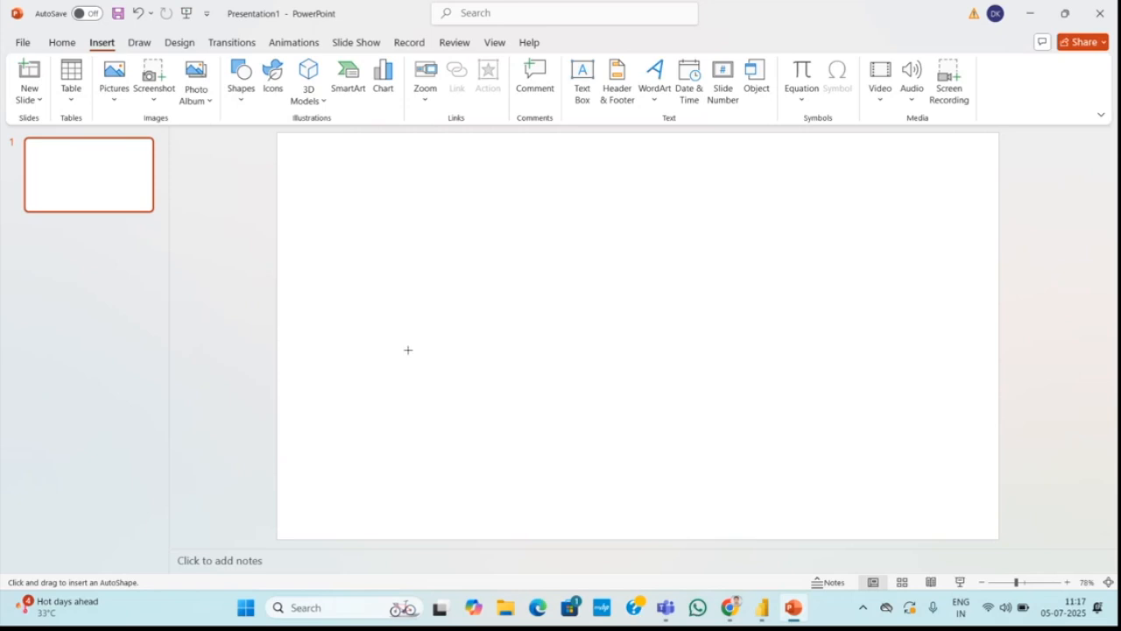
{"action": "left_click_drag", "start_coordinate": [408, 242], "coordinate": [401, 404]}
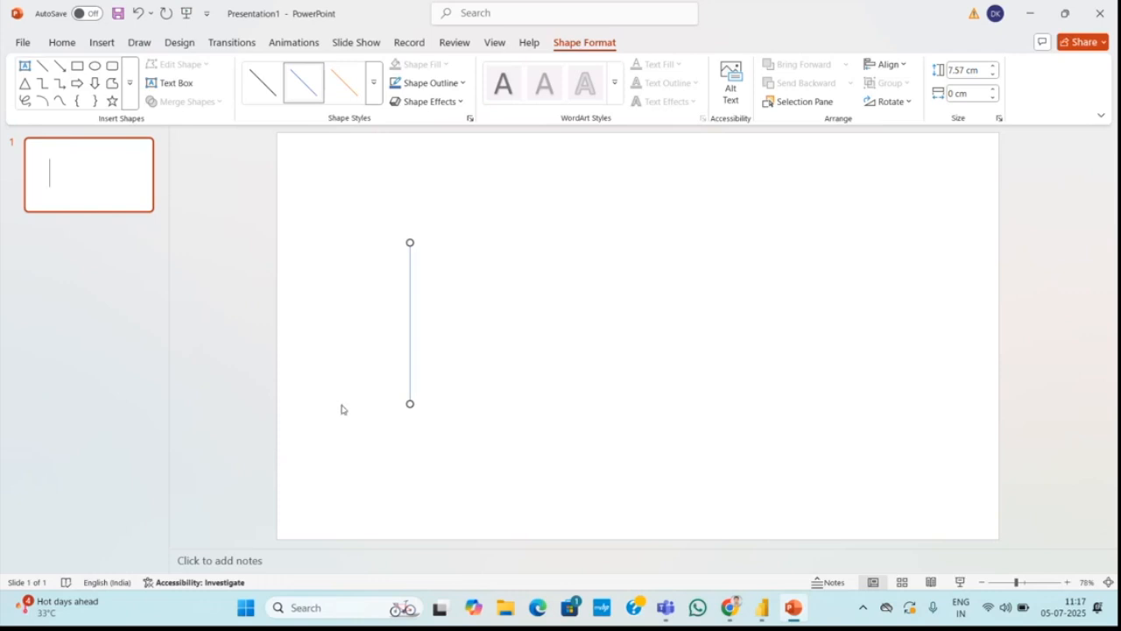
Step: Draw a horizontal line along the foot of the vertical line, starting left of it and extending well to its right, as an X-axis
{"action": "left_click_drag", "start_coordinate": [342, 404], "coordinate": [719, 416]}
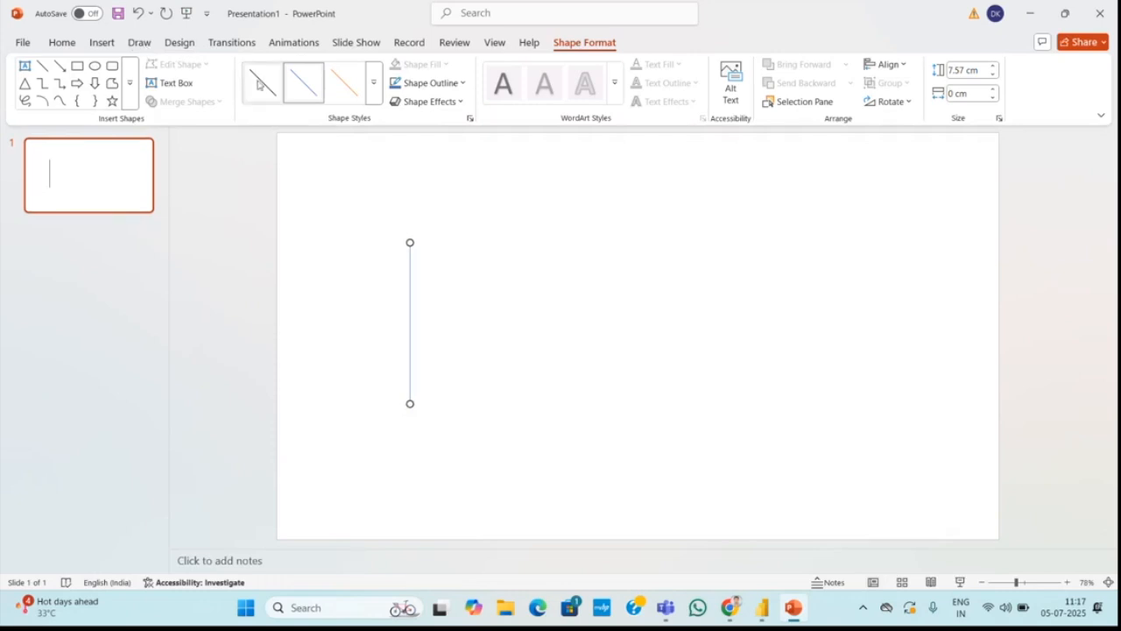
{"action": "left_click", "coordinate": [100, 42]}
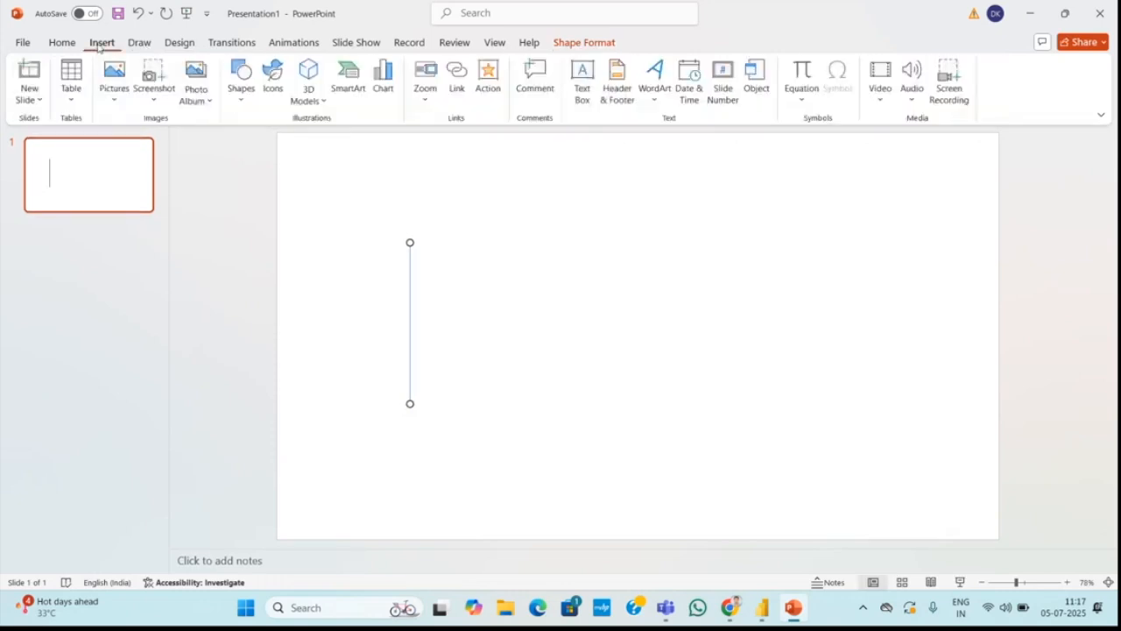
{"action": "left_click", "coordinate": [245, 87]}
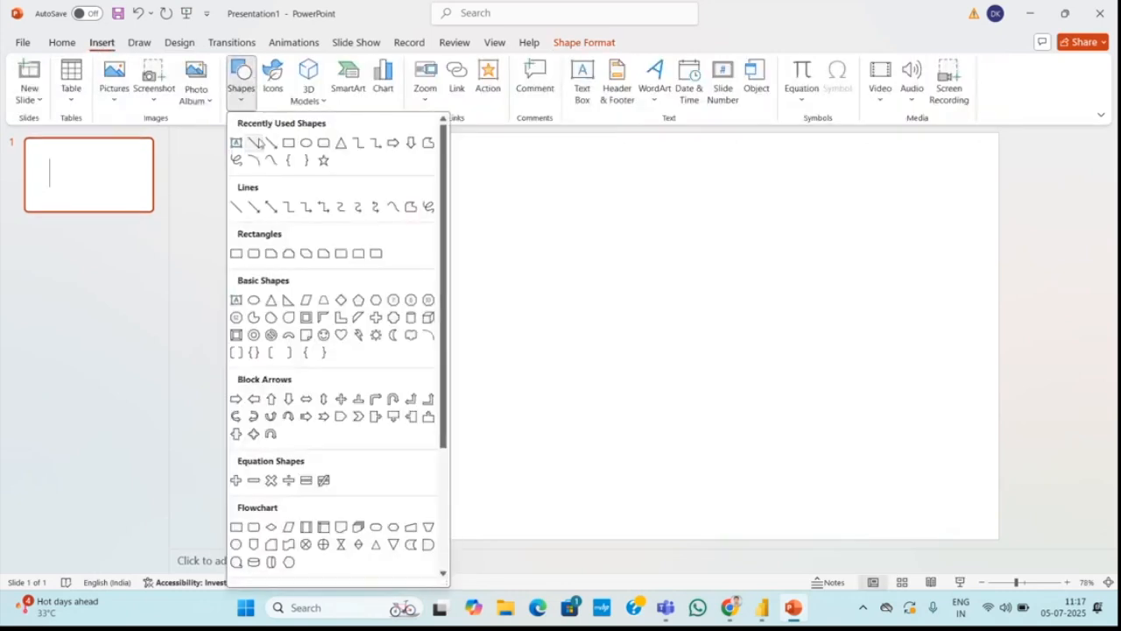
{"action": "left_click", "coordinate": [255, 143]}
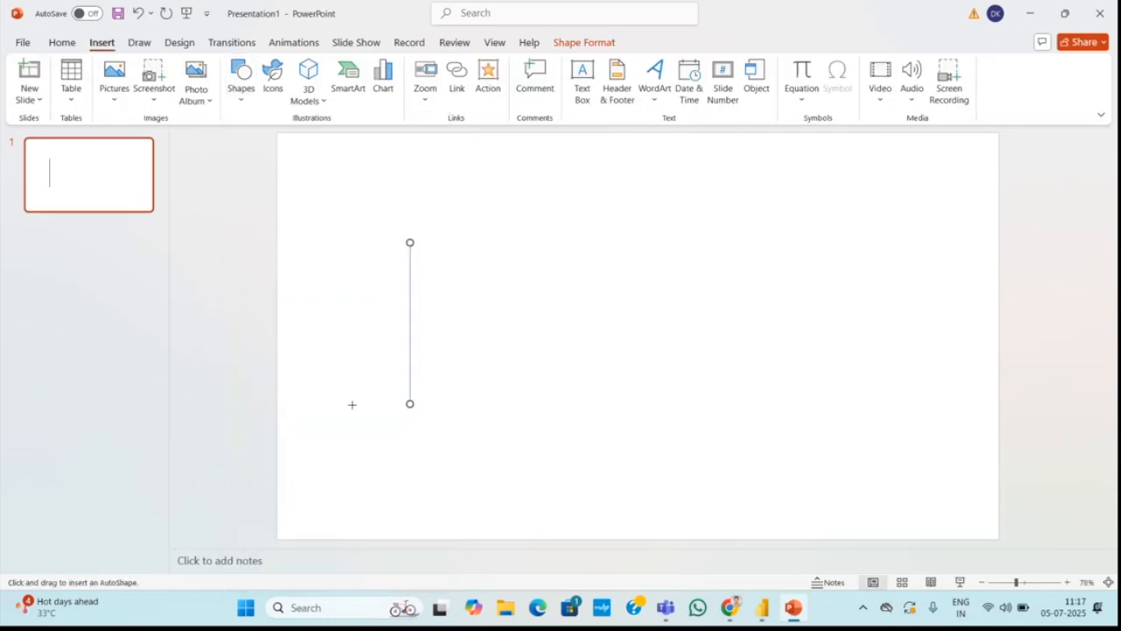
{"action": "mouse_move", "coordinate": [352, 404]}
{"action": "left_mouse_down"}
{"action": "mouse_move", "coordinate": [595, 435]}
{"action": "mouse_move", "coordinate": [673, 429]}
{"action": "left_mouse_up"}
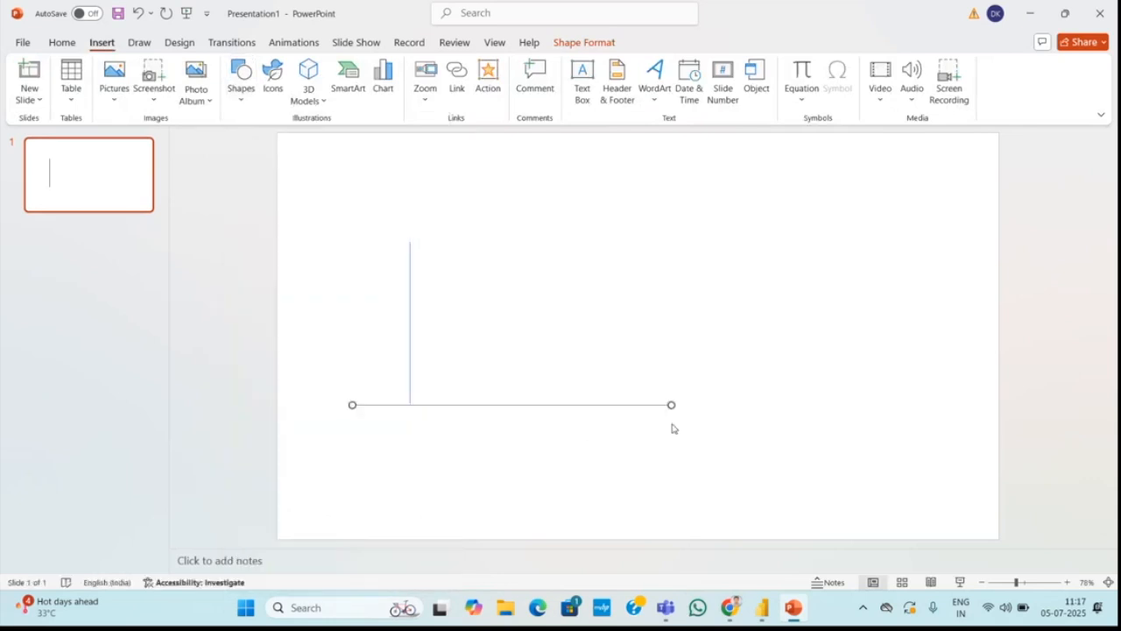
{"action": "left_click", "coordinate": [462, 421]}
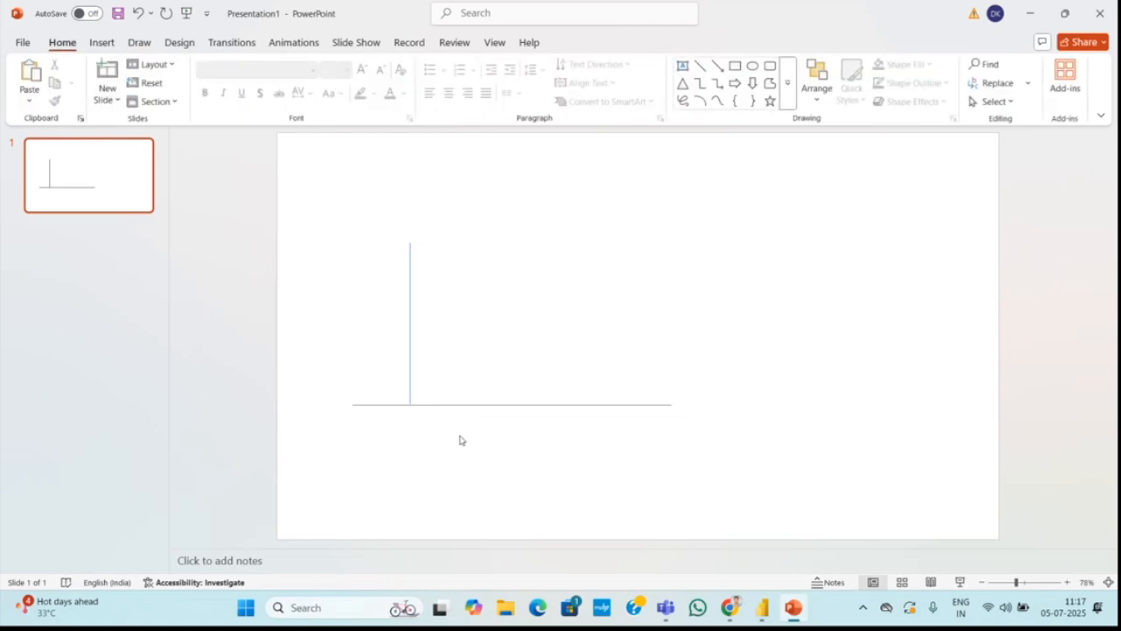
Step: Insert a wide text box just below the horizontal axis line on the slide
{"action": "right_click", "coordinate": [452, 421]}
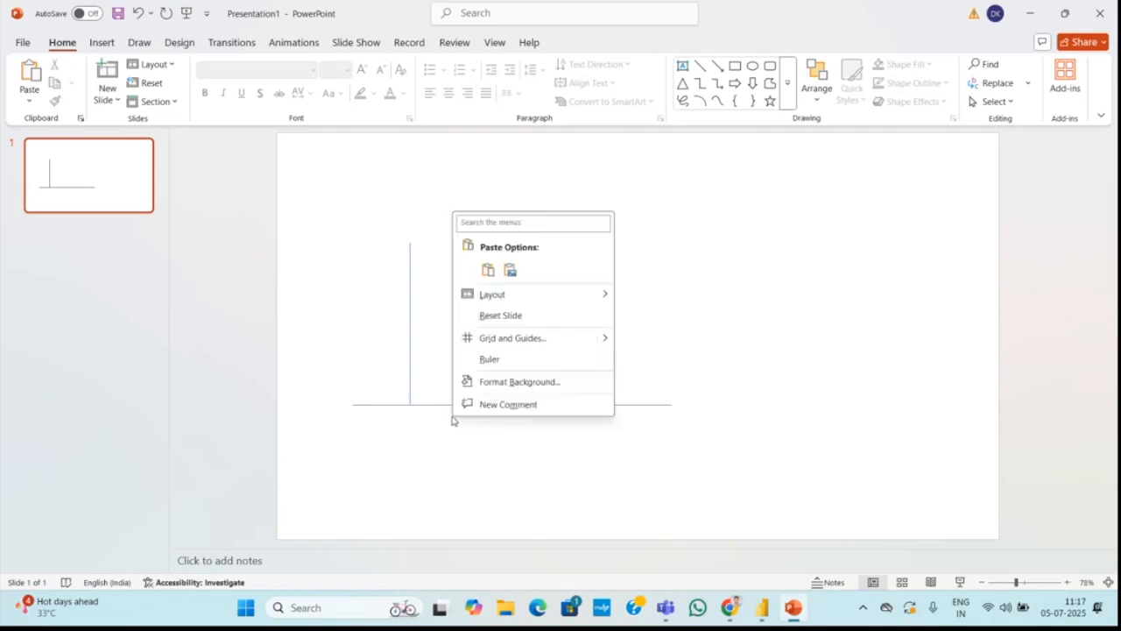
{"action": "left_click", "coordinate": [461, 420]}
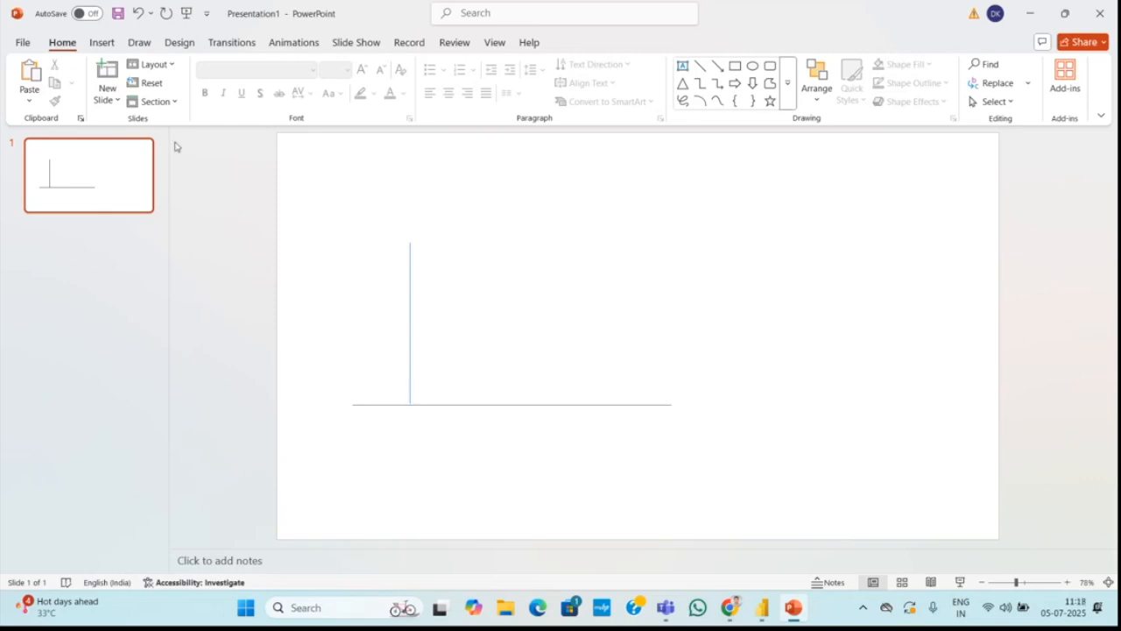
{"action": "left_click", "coordinate": [100, 46]}
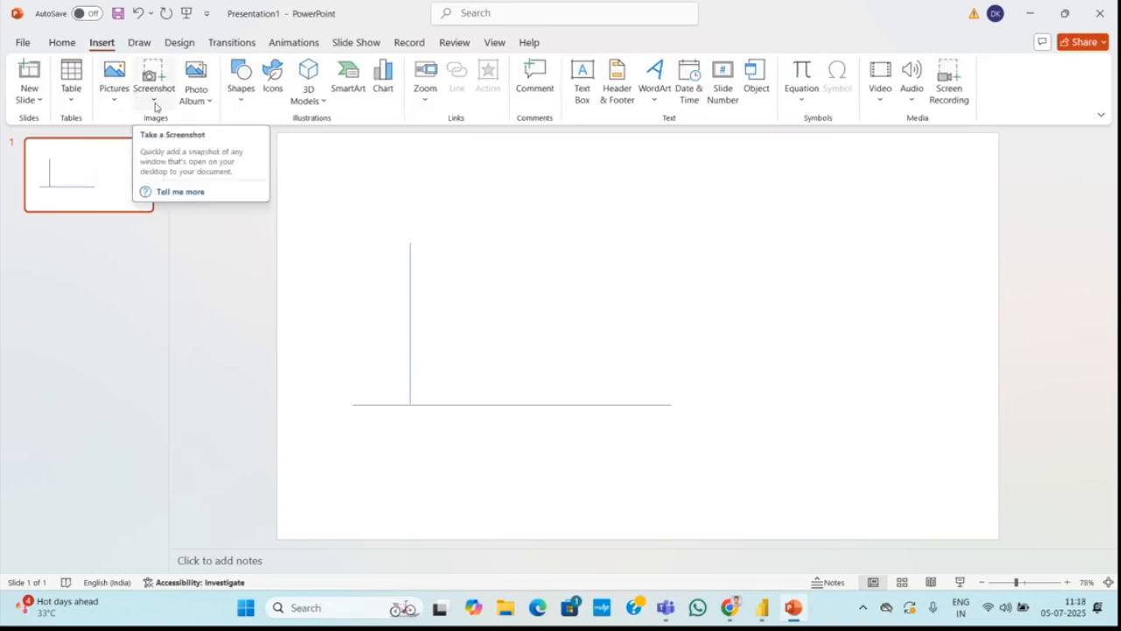
{"action": "left_click", "coordinate": [581, 92]}
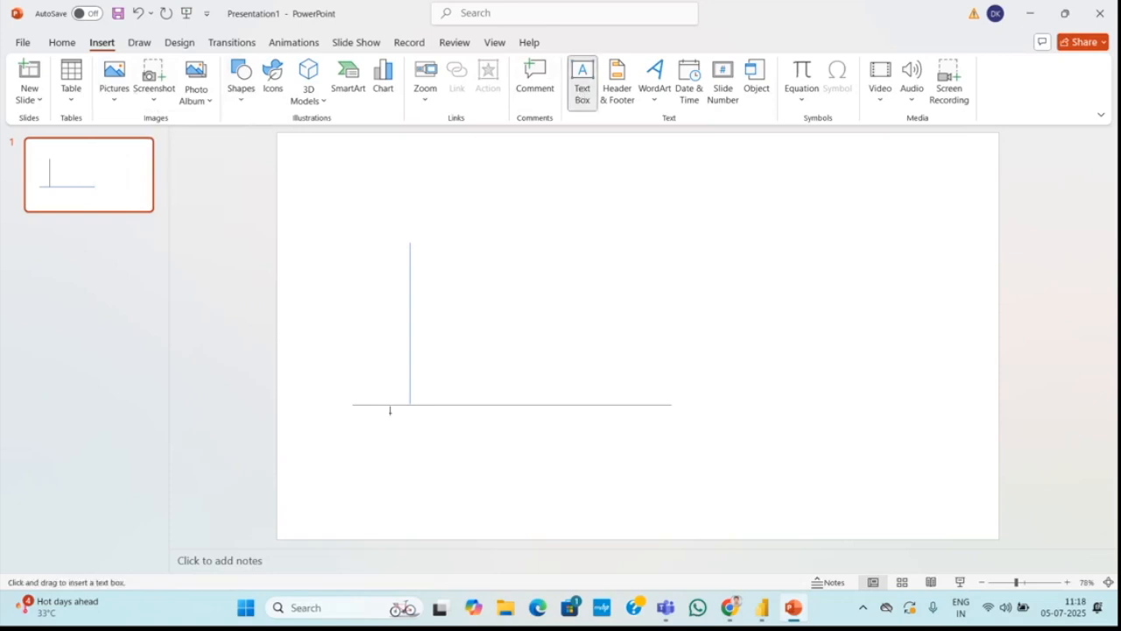
{"action": "left_click_drag", "start_coordinate": [385, 415], "coordinate": [682, 458]}
{"action": "key", "text": "Escape"}
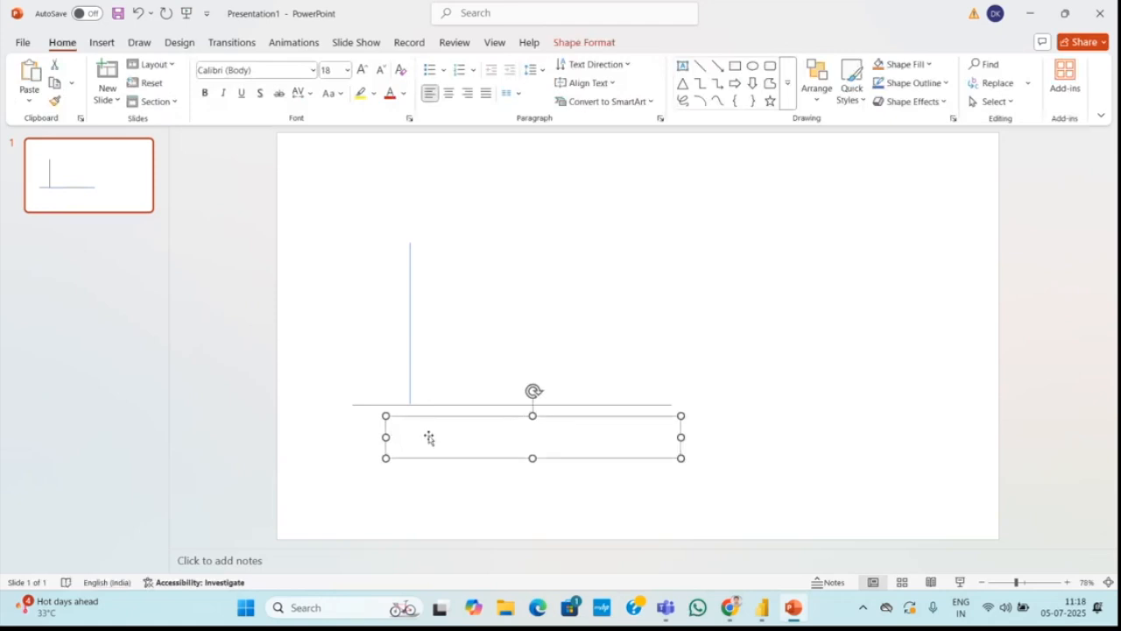
Step: Enter the label "X Axis" in the text box below the horizontal line
{"action": "left_click", "coordinate": [429, 438]}
{"action": "type", "text": "x SA"}
{"action": "key", "text": "BackSpace"}
{"action": "key", "text": "BackSpace"}
{"action": "type", "text": "As"}
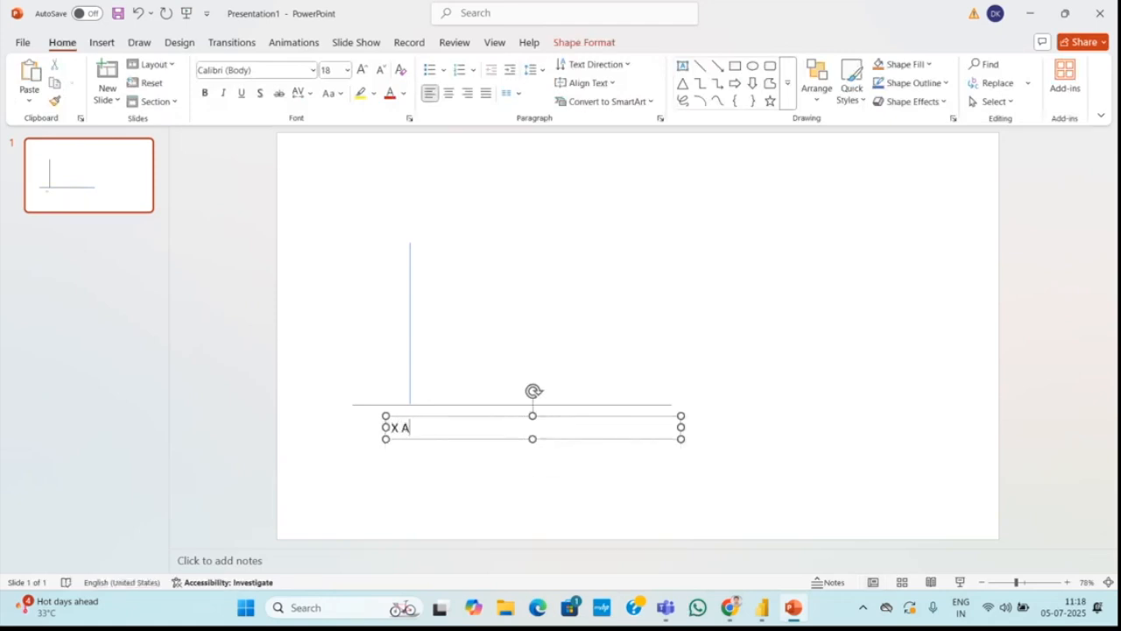
{"action": "key", "text": "BackSpace"}
{"action": "type", "text": "xis"}
{"action": "key", "text": "Return"}
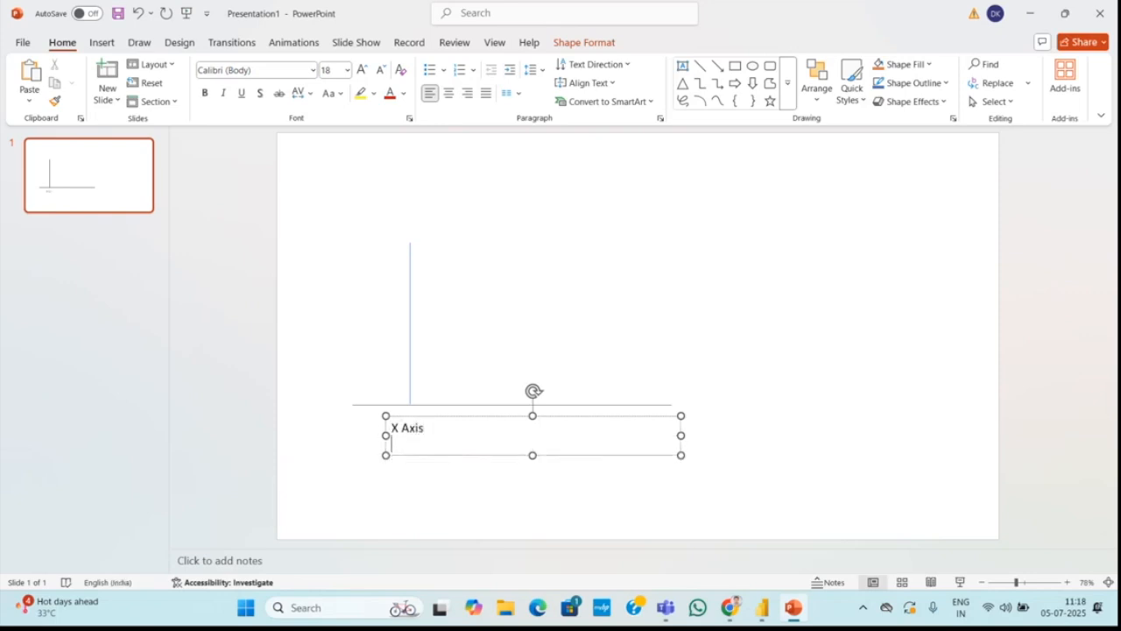
{"action": "key", "text": "BackSpace"}
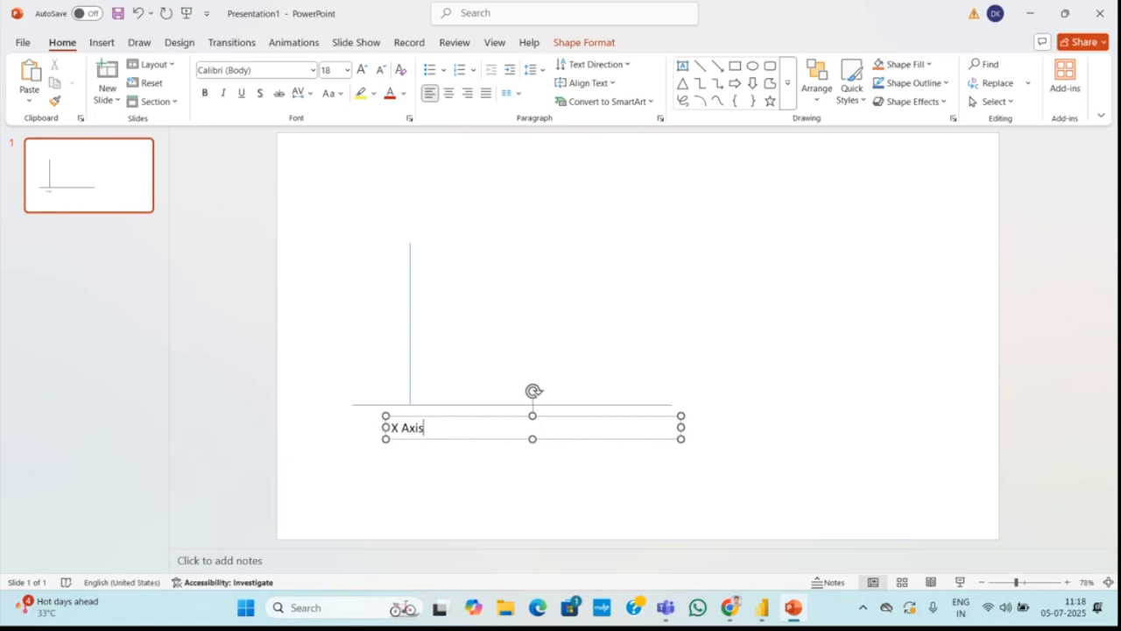
{"action": "left_click", "coordinate": [368, 321]}
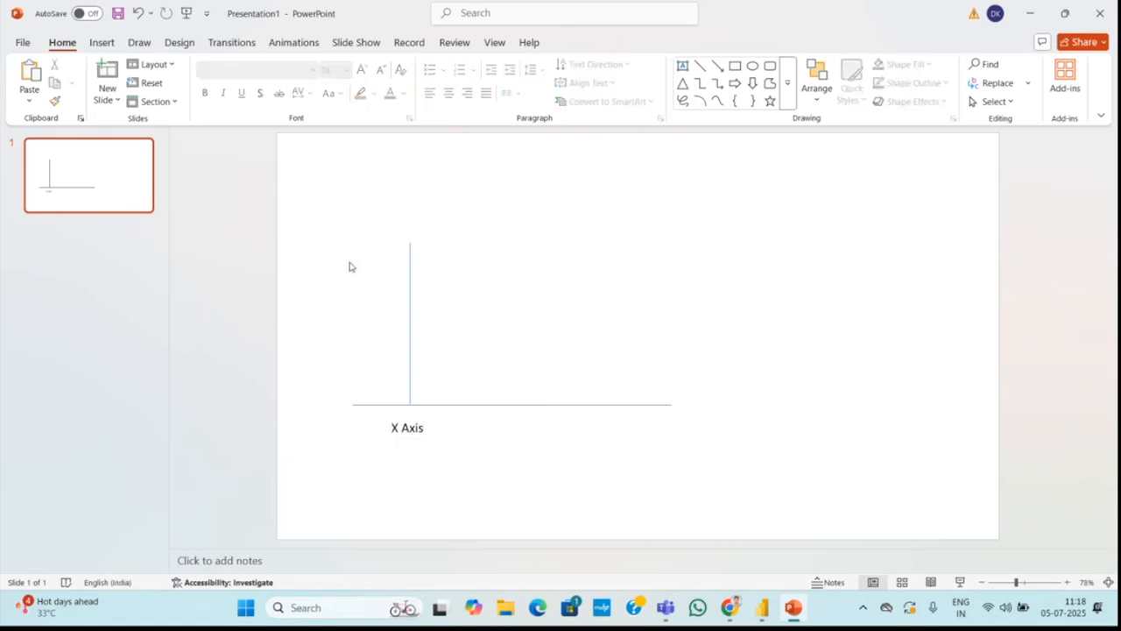
Step: Add a small text box beside the upper part of the vertical line, on its outer side, reading "Y Axis"
{"action": "left_click", "coordinate": [102, 42]}
{"action": "left_click", "coordinate": [584, 93]}
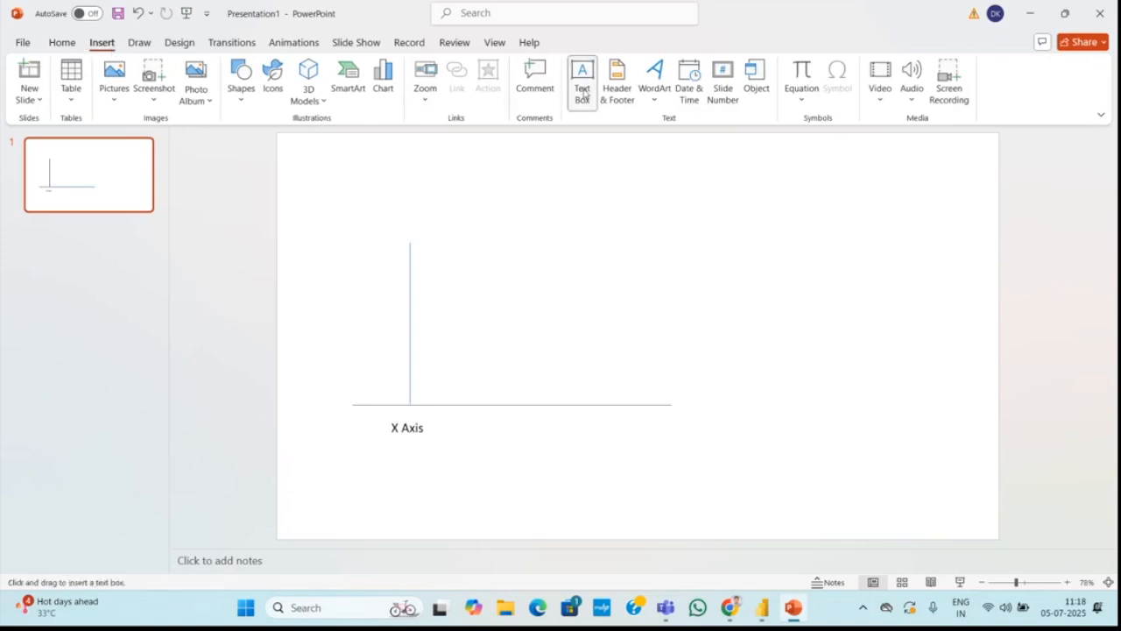
{"action": "left_click_drag", "start_coordinate": [345, 259], "coordinate": [391, 358]}
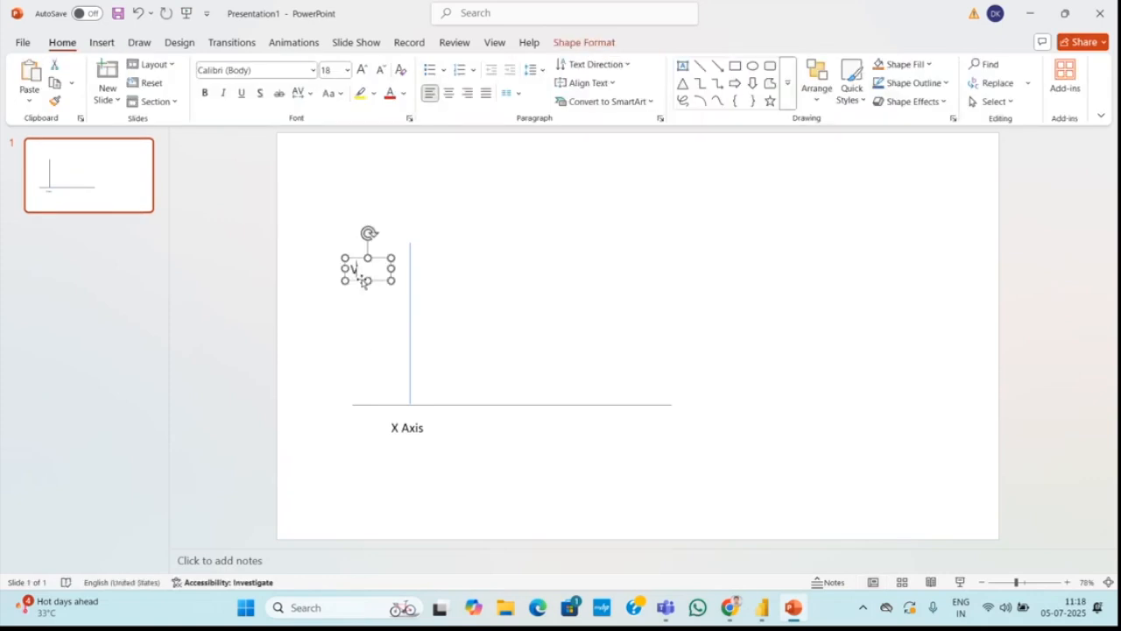
{"action": "type", "text": "Y Ax"}
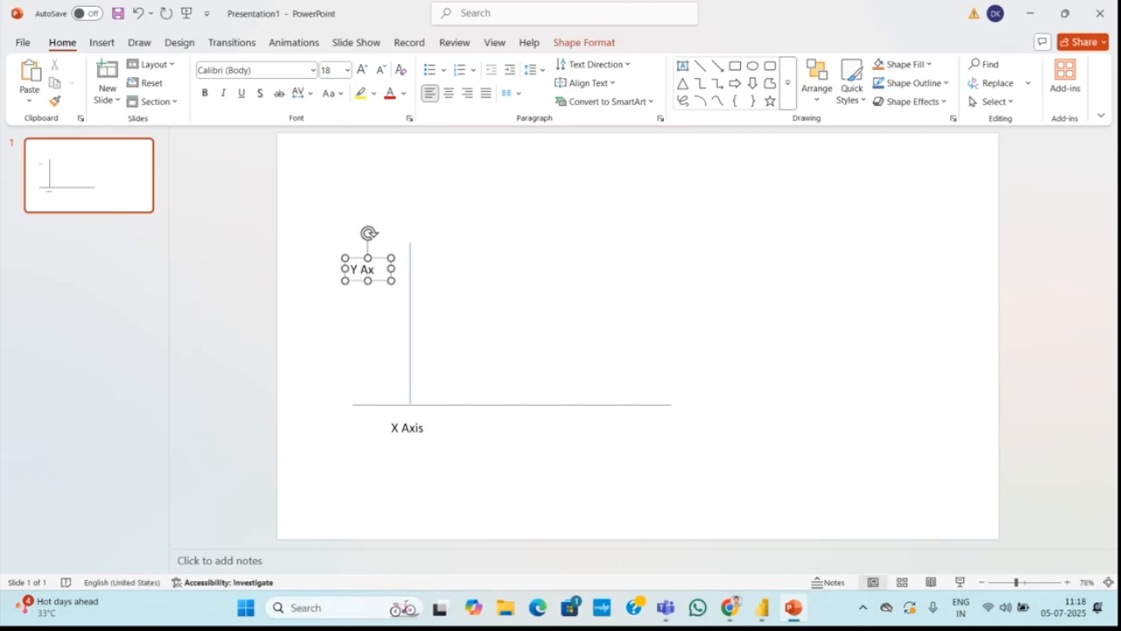
{"action": "type", "text": "is"}
Step: Split the vertical axis label over two lines, with "Y" above "Axis"
{"action": "key", "text": "Left"}
{"action": "key", "text": "Left"}
{"action": "key", "text": "Left"}
{"action": "key", "text": "Left"}
{"action": "key", "text": "Return"}
{"action": "type", "text": "s"}
{"action": "key", "text": "BackSpace"}
{"action": "key", "text": "BackSpace"}
{"action": "key", "text": "BackSpace"}
{"action": "key", "text": "BackSpace"}
{"action": "type", "text": "Y"}
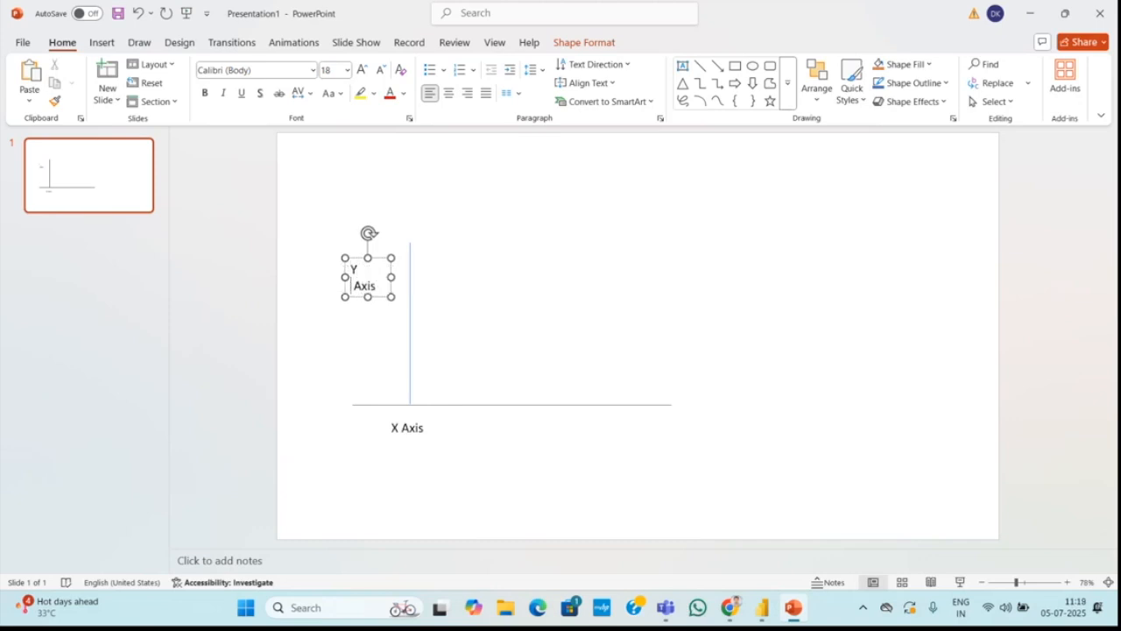
{"action": "left_click", "coordinate": [438, 423]}
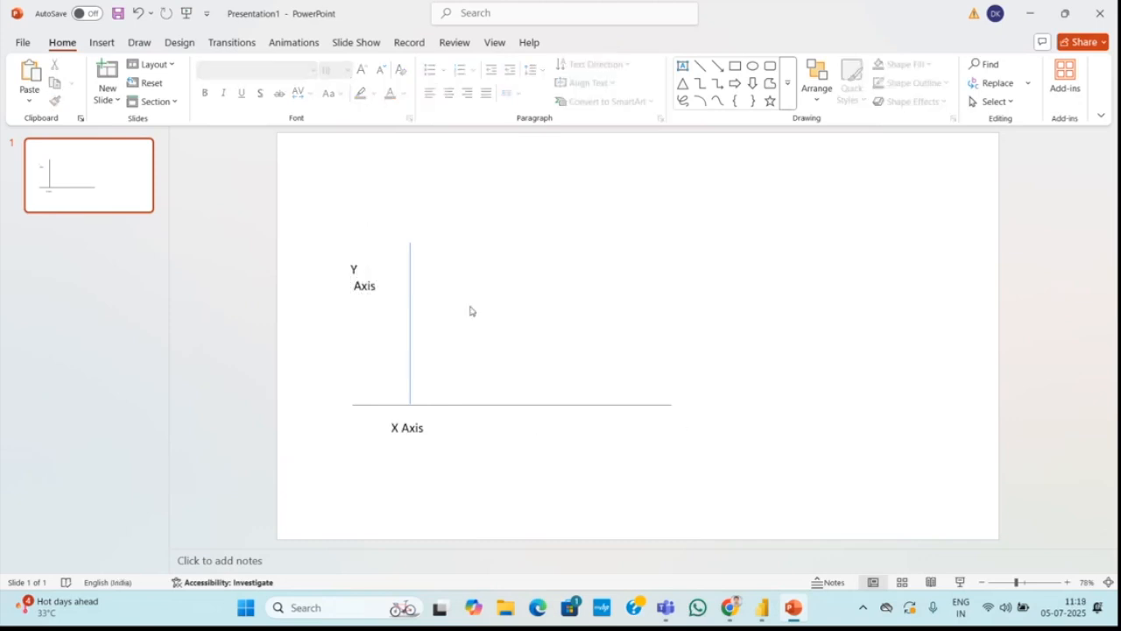
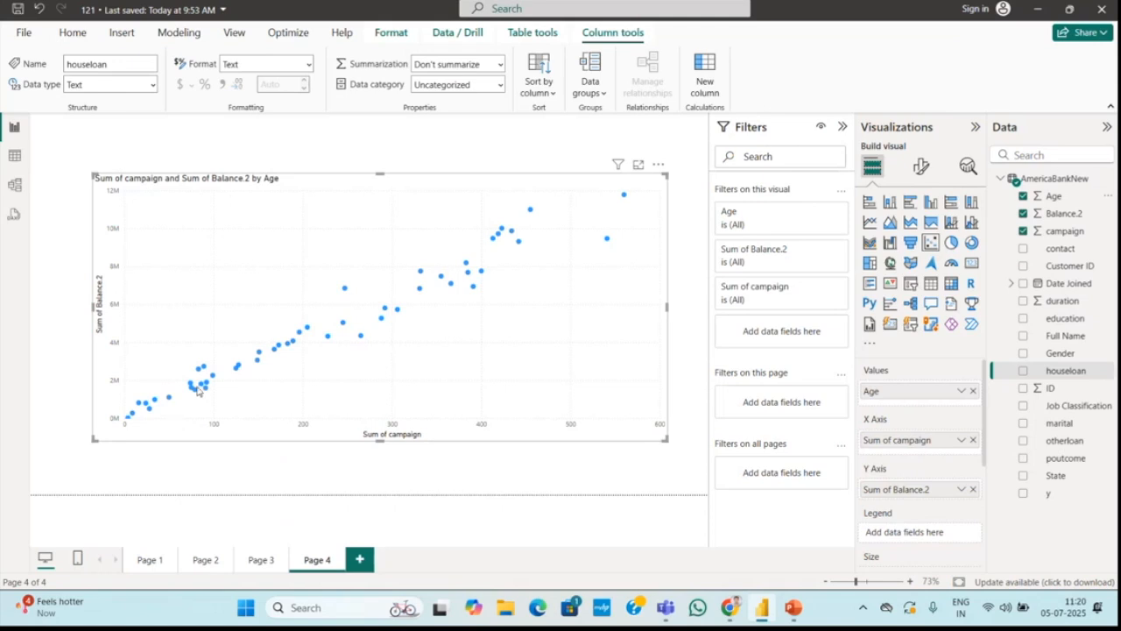
Step: Switch to Power BI and add a new report page after Page 4
{"action": "mouse_move", "coordinate": [206, 391]}
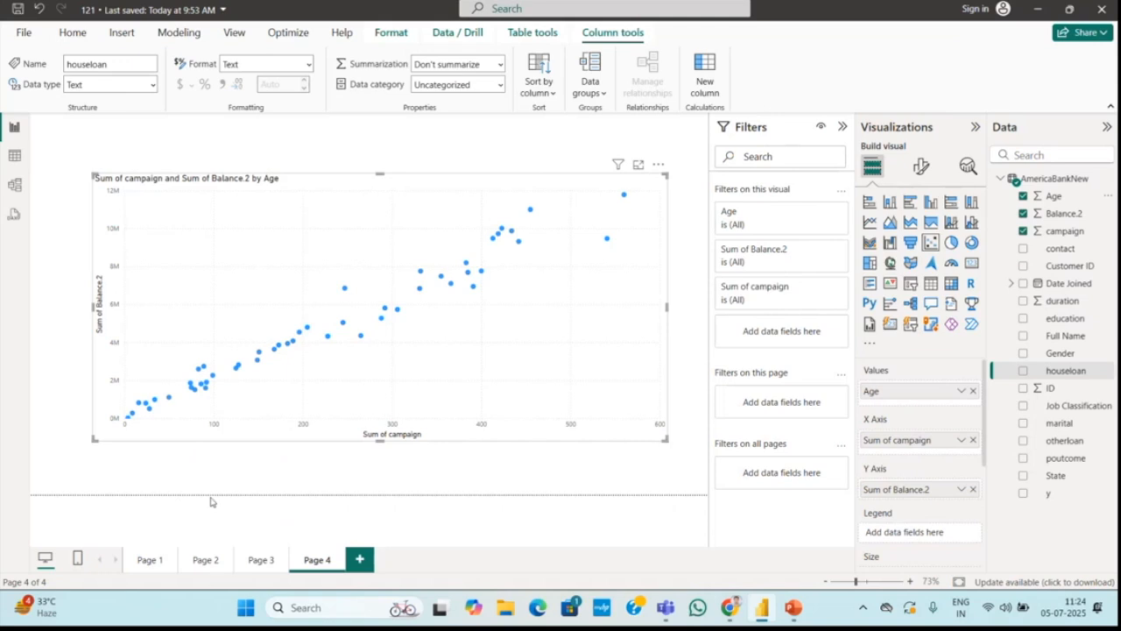
{"action": "left_click", "coordinate": [391, 523]}
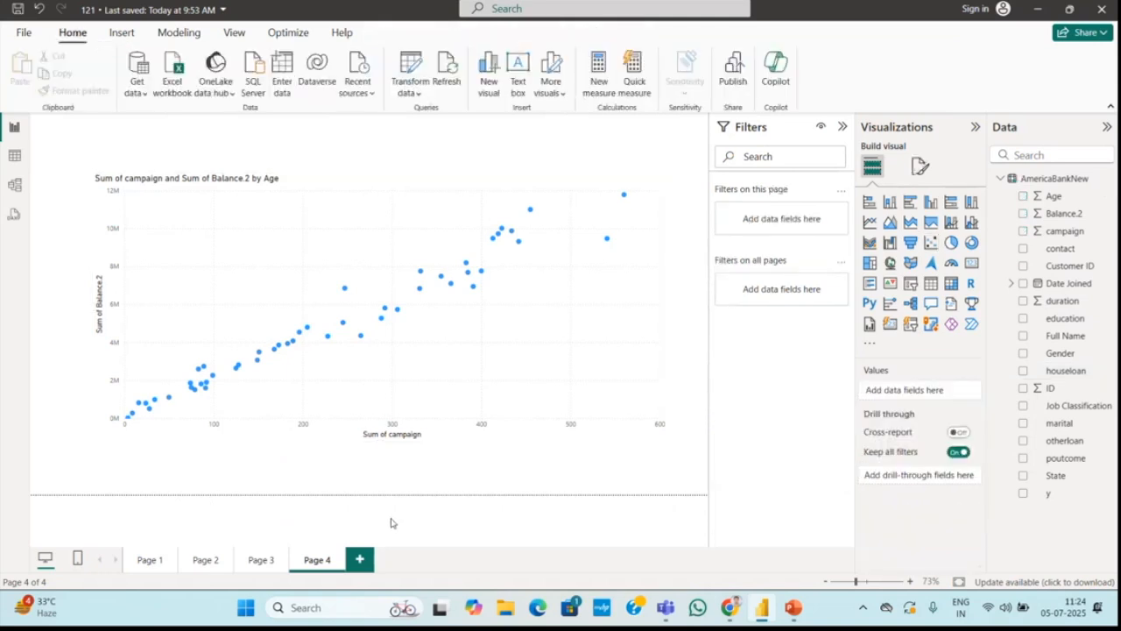
{"action": "left_click", "coordinate": [359, 559]}
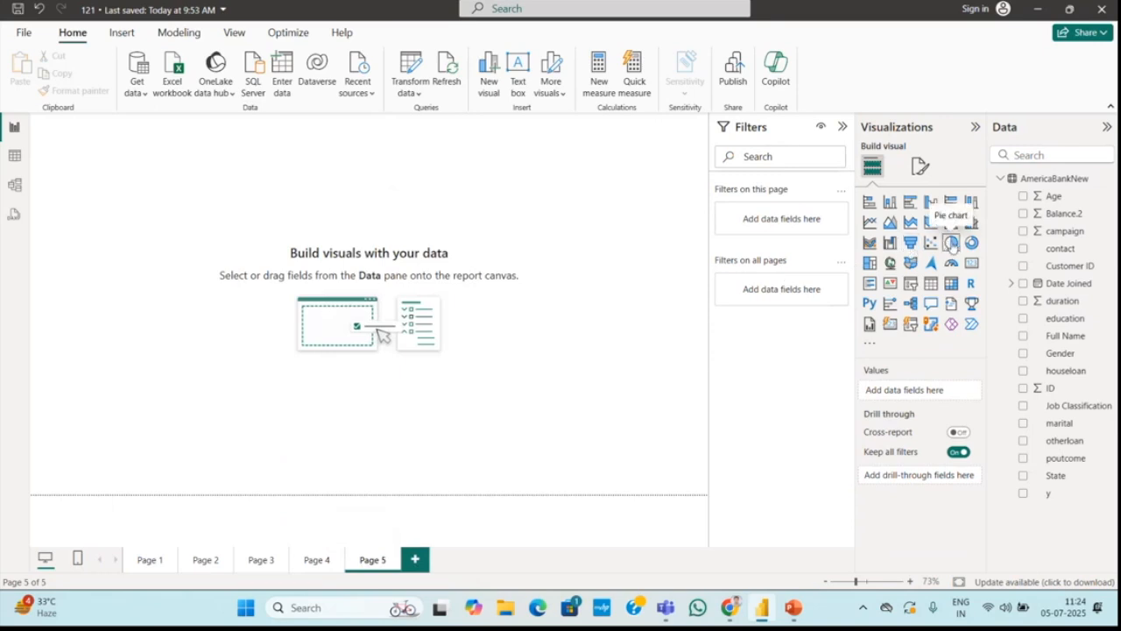
Step: Insert a pie chart on Page 5, enlarge it and move it toward the middle of the page
{"action": "left_click", "coordinate": [953, 244]}
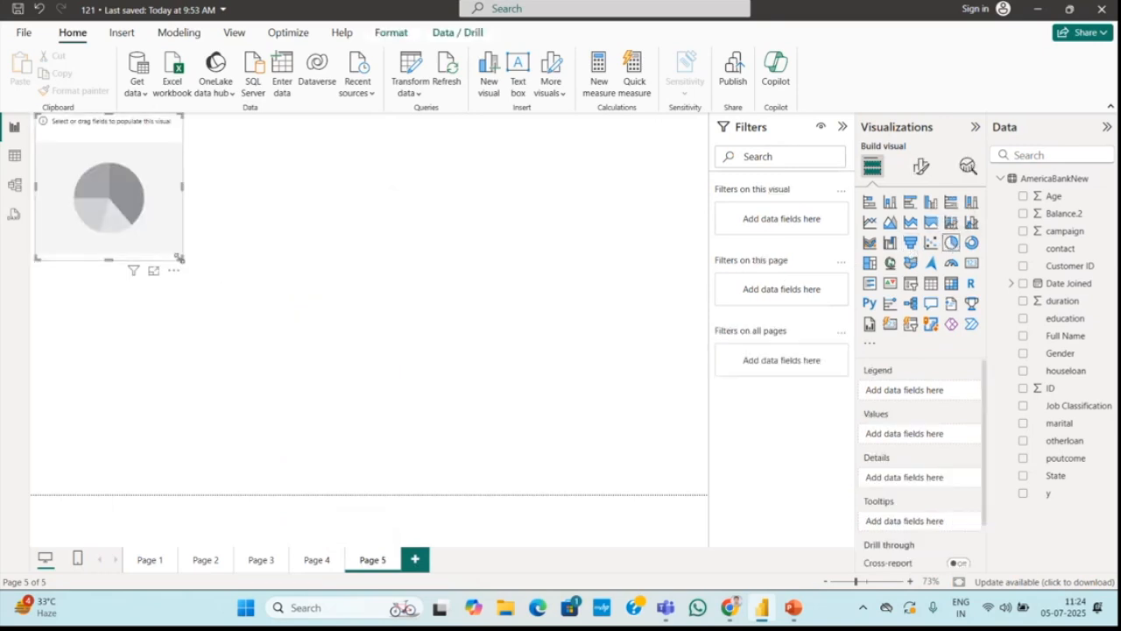
{"action": "left_click_drag", "start_coordinate": [180, 259], "coordinate": [444, 405]}
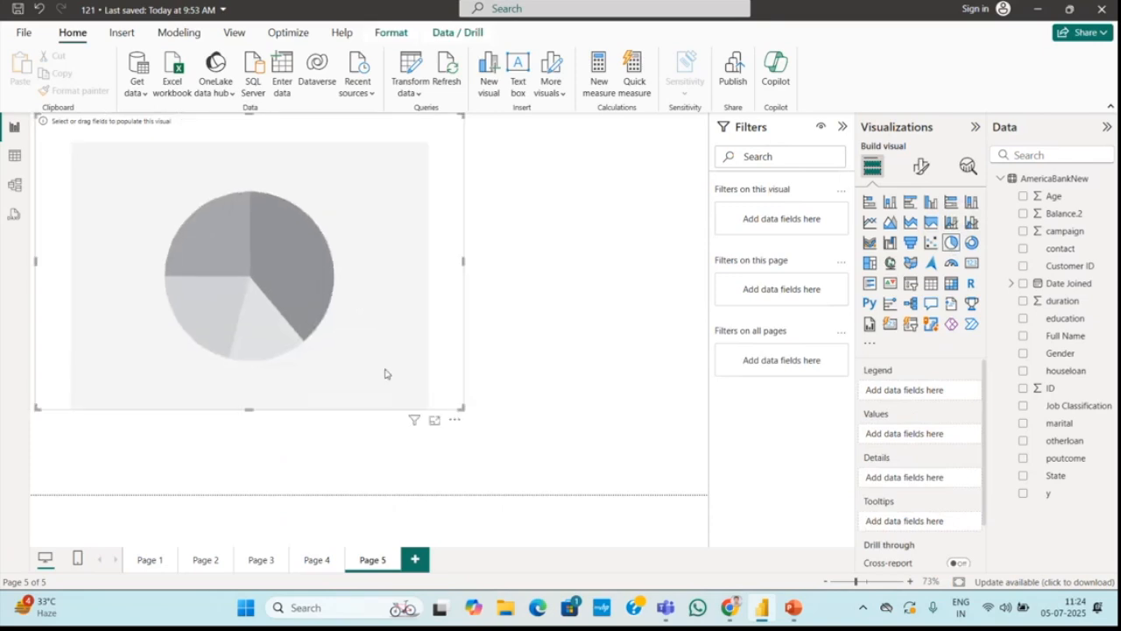
{"action": "left_click_drag", "start_coordinate": [250, 265], "coordinate": [374, 311]}
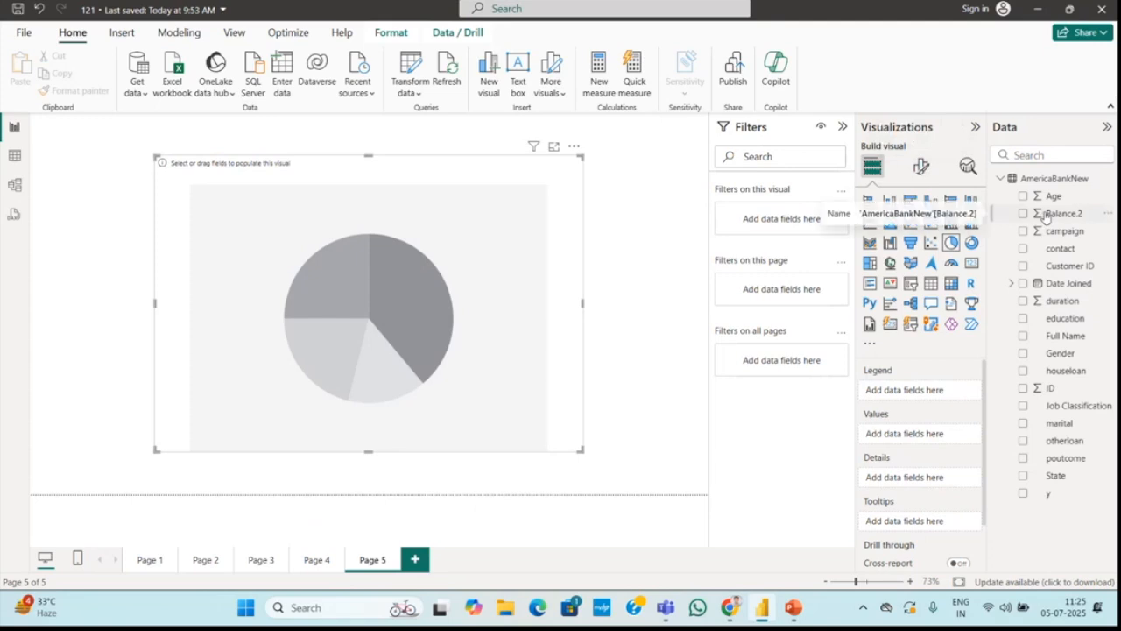
Step: Assign Balance.2 to the pie chart's values and Job Classification to its legend, and highlight the White Collar category
{"action": "left_click_drag", "start_coordinate": [1045, 218], "coordinate": [911, 436]}
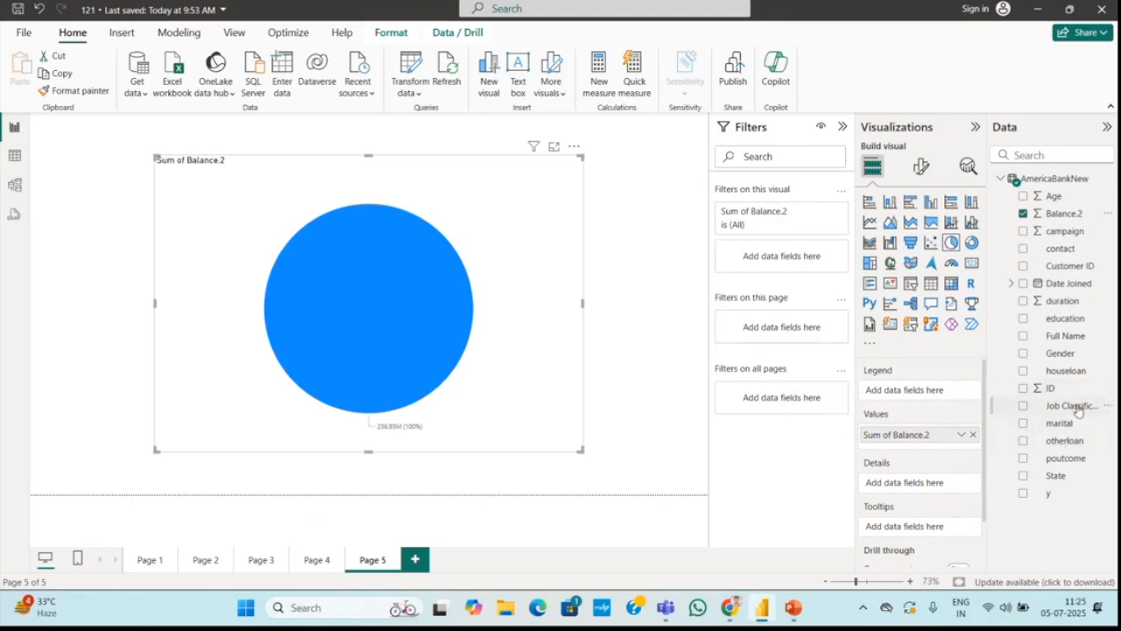
{"action": "left_click_drag", "start_coordinate": [1078, 410], "coordinate": [954, 393]}
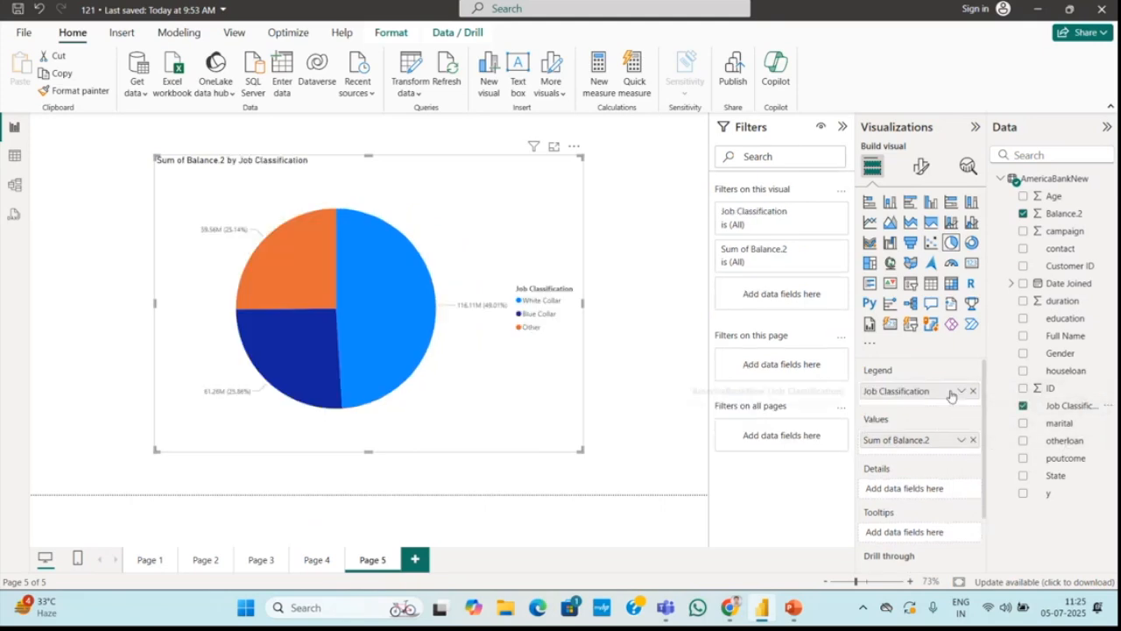
{"action": "mouse_move", "coordinate": [286, 371]}
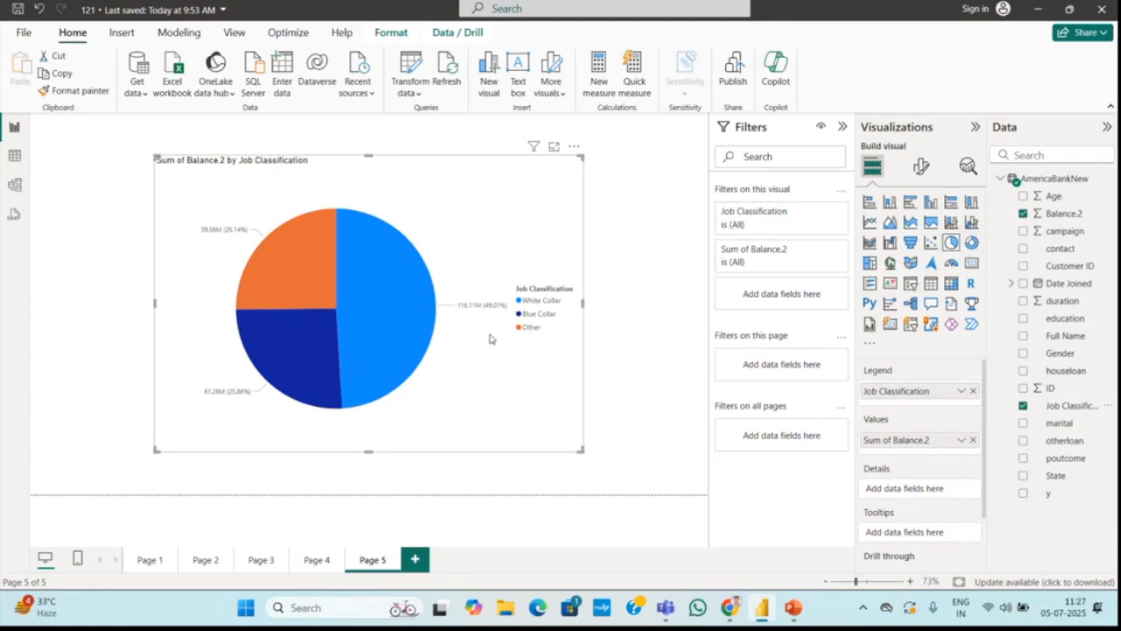
{"action": "left_click", "coordinate": [527, 302]}
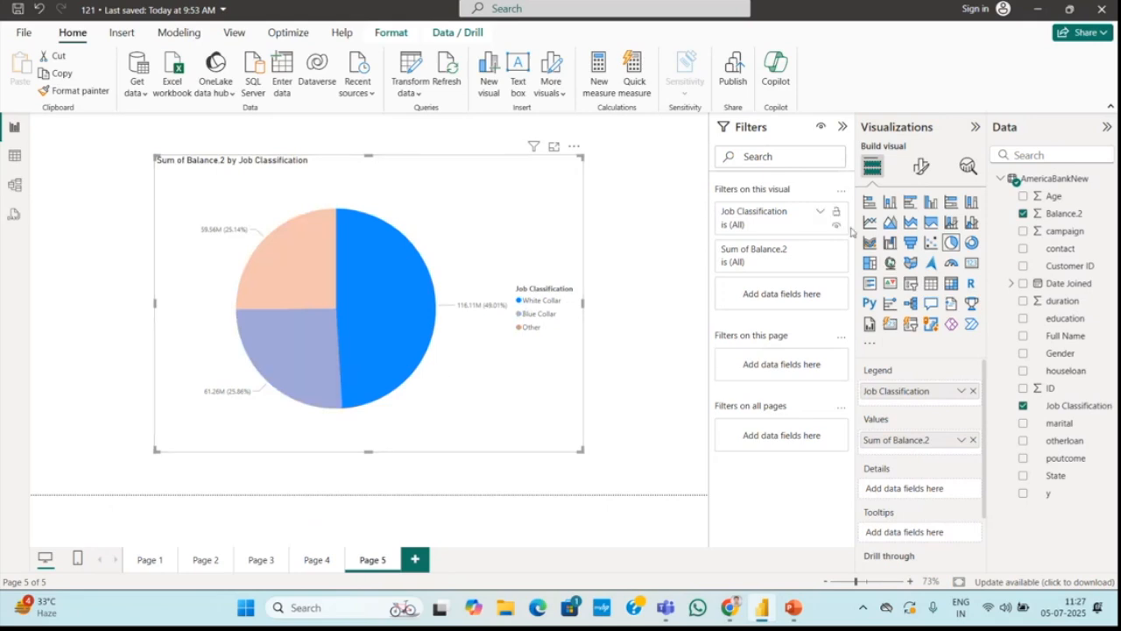
Step: Set the pie chart's detail label contents to All detail labels
{"action": "left_click", "coordinate": [922, 169]}
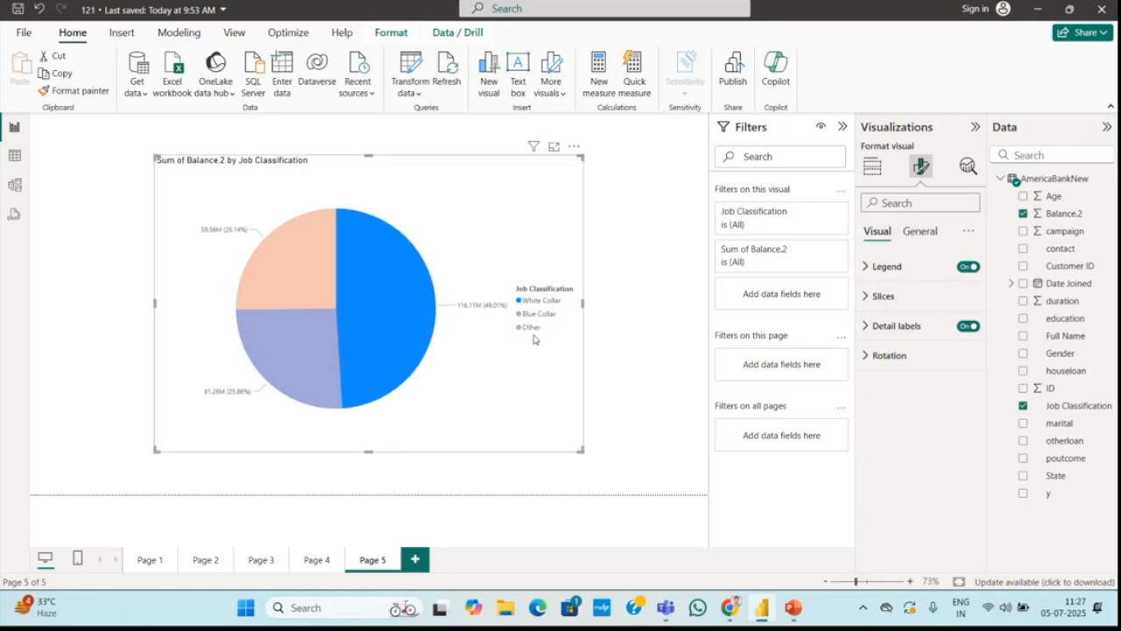
{"action": "left_click", "coordinate": [905, 326]}
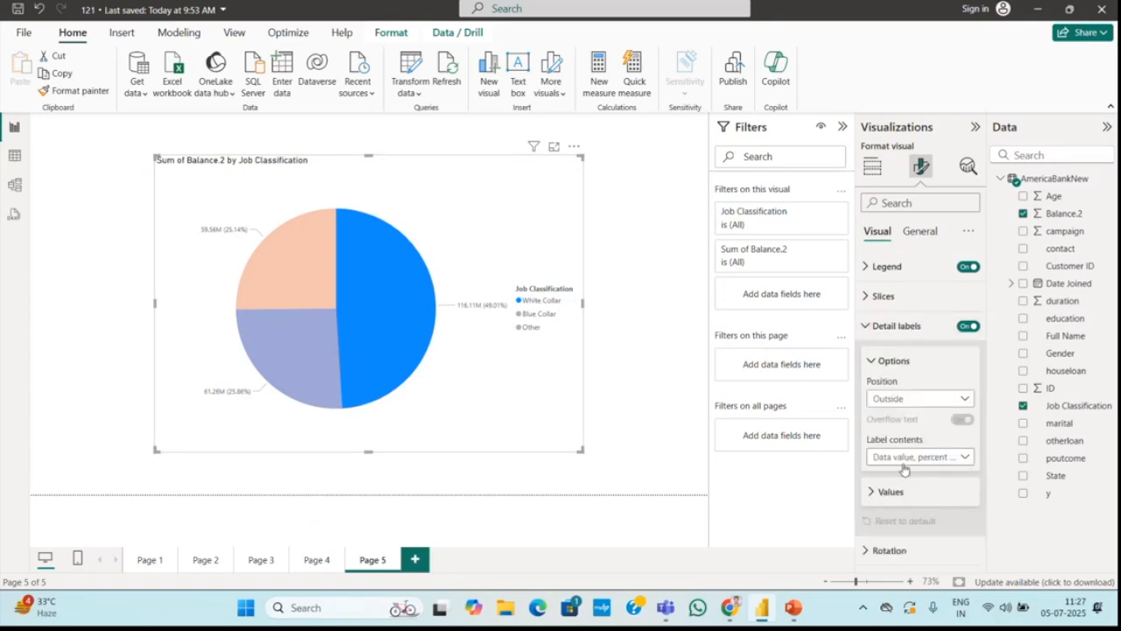
{"action": "left_click", "coordinate": [966, 459]}
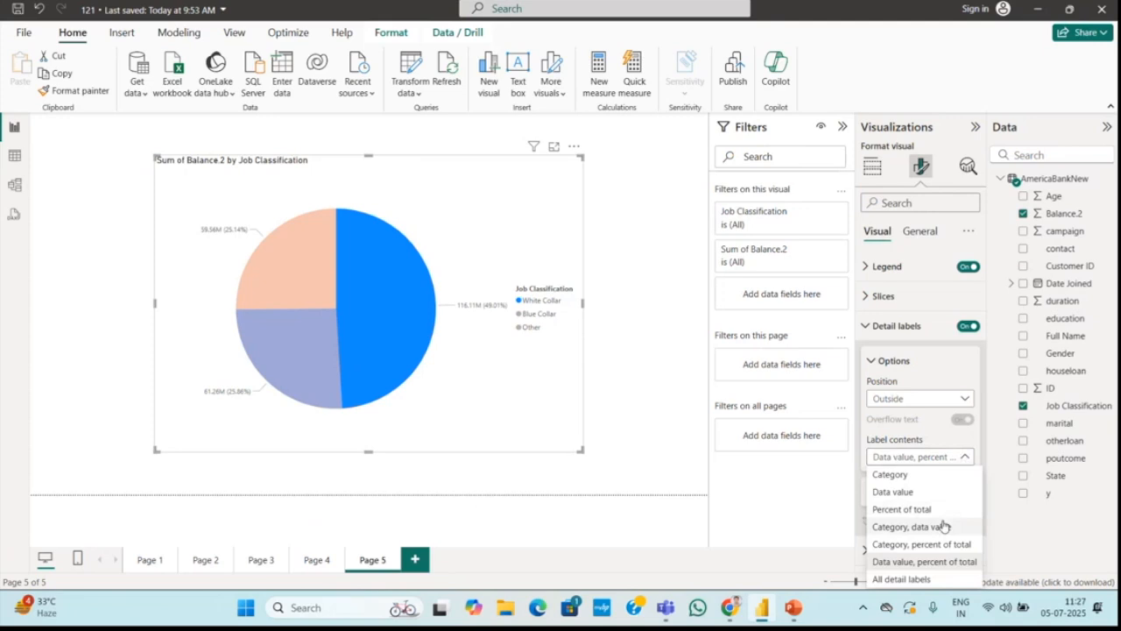
{"action": "left_click", "coordinate": [901, 579]}
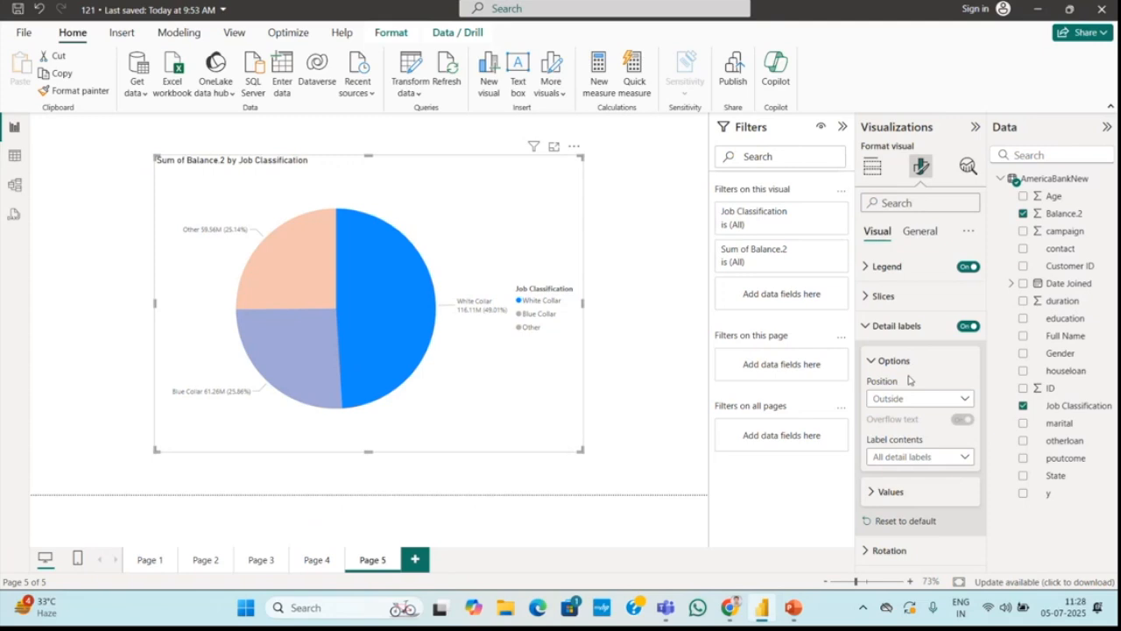
{"action": "left_click", "coordinate": [964, 457]}
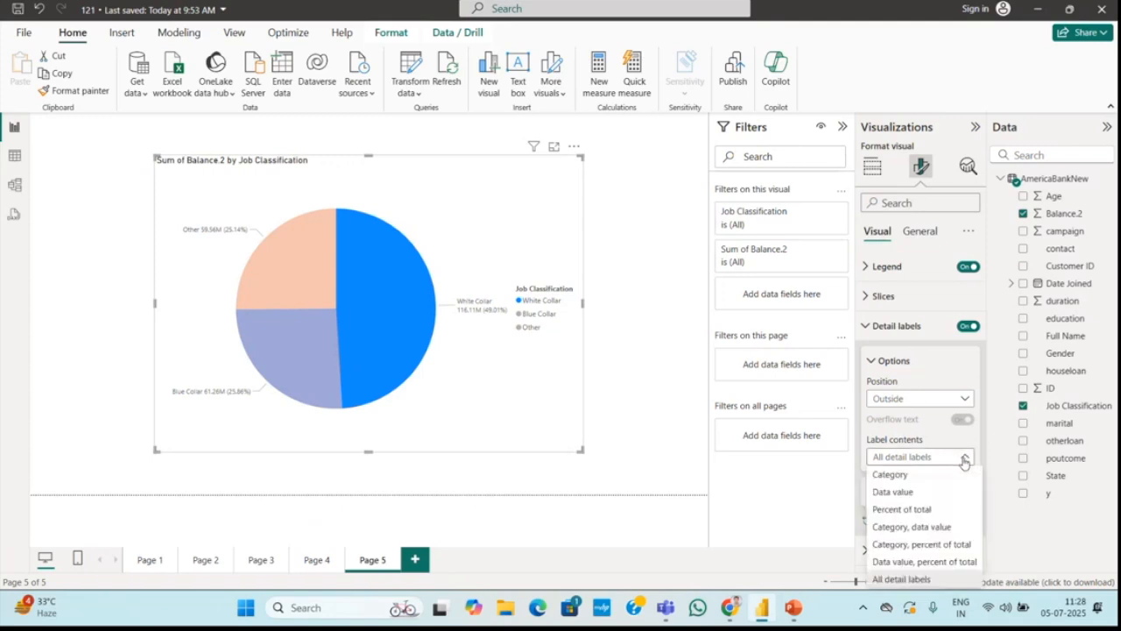
{"action": "left_click", "coordinate": [820, 504]}
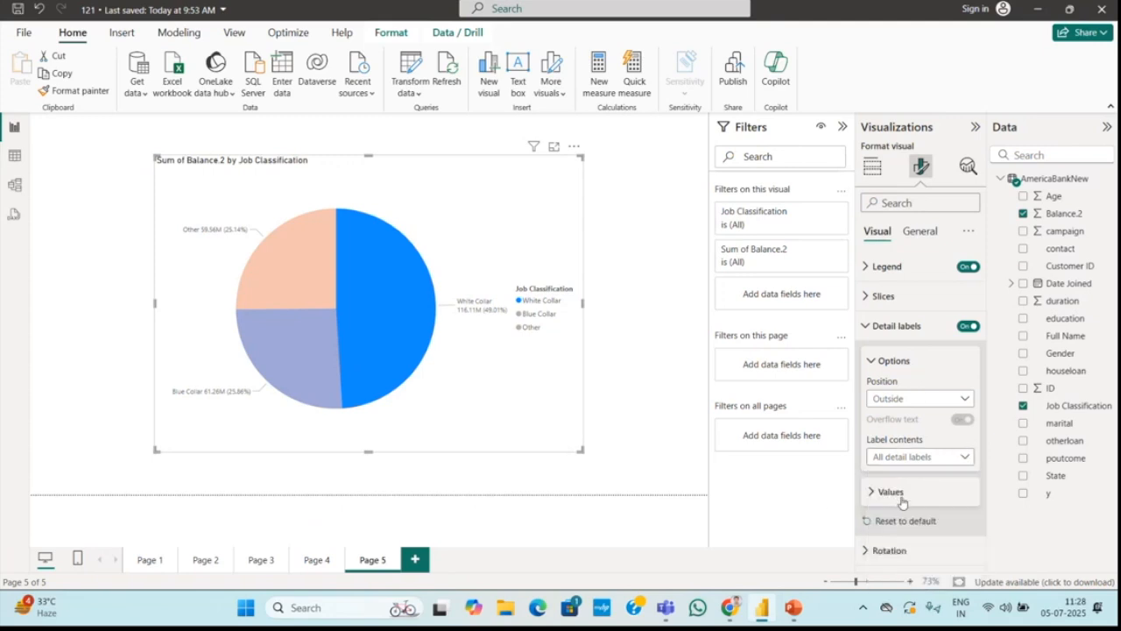
Step: Make the pie chart's detail label values bold with font size 13
{"action": "left_click", "coordinate": [903, 498]}
{"action": "scroll", "coordinate": [899, 495], "scroll_direction": "down", "scroll_amount": 3}
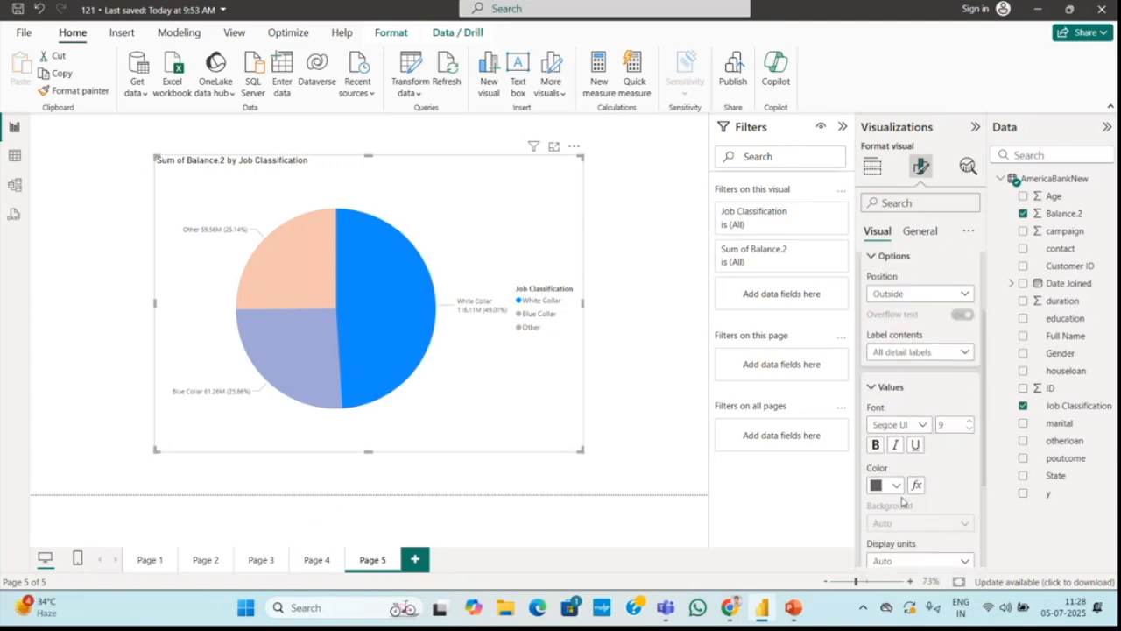
{"action": "left_click", "coordinate": [875, 445]}
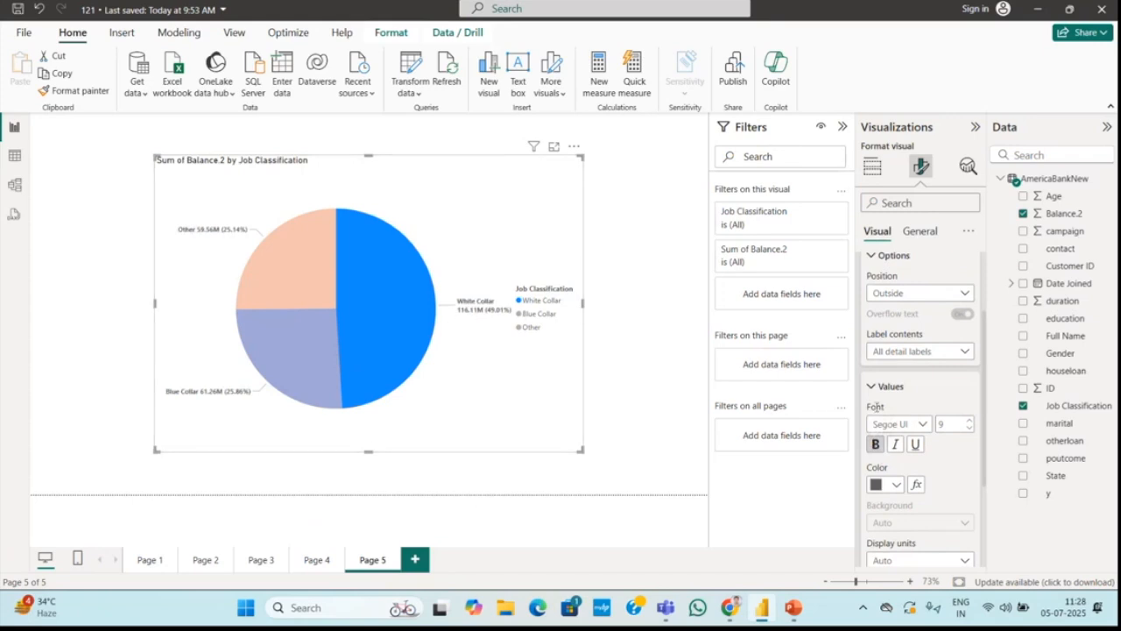
{"action": "left_click", "coordinate": [968, 420]}
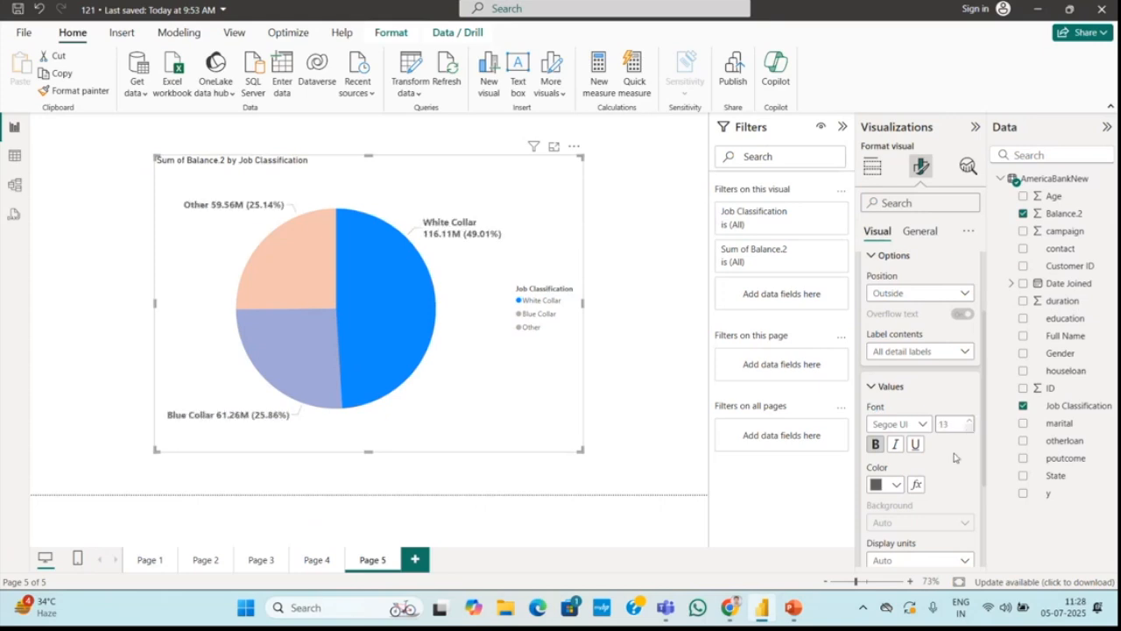
{"action": "scroll", "coordinate": [953, 503], "scroll_direction": "down", "scroll_amount": 1}
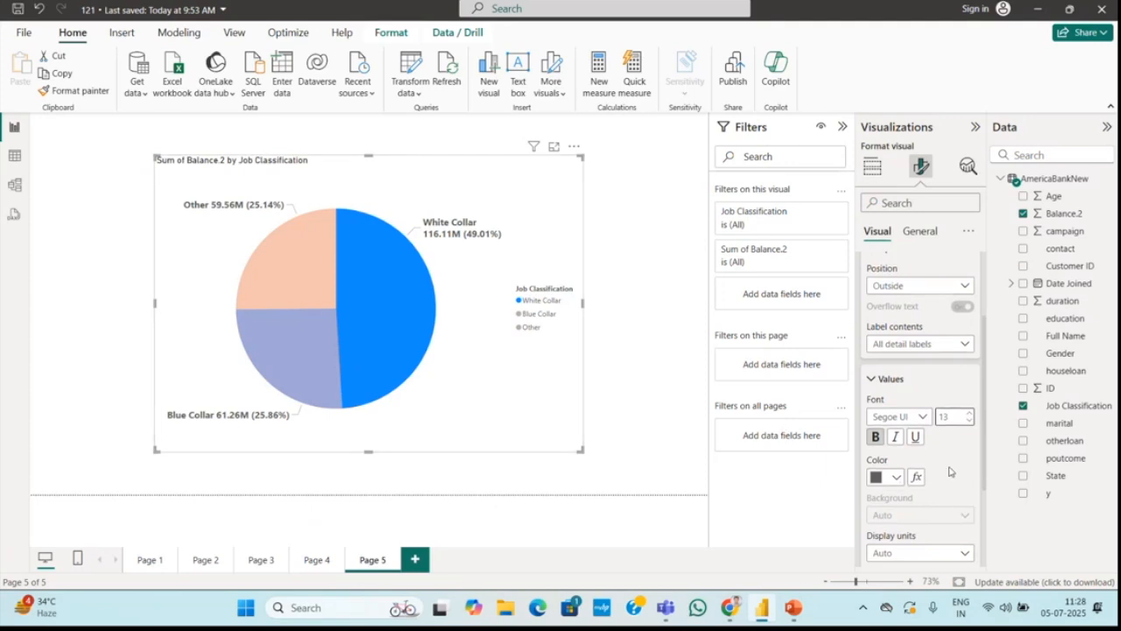
Step: Review the pie chart's detail label settings, including its value formatting and the available label positions
{"action": "scroll", "coordinate": [952, 473], "scroll_direction": "down", "scroll_amount": 5}
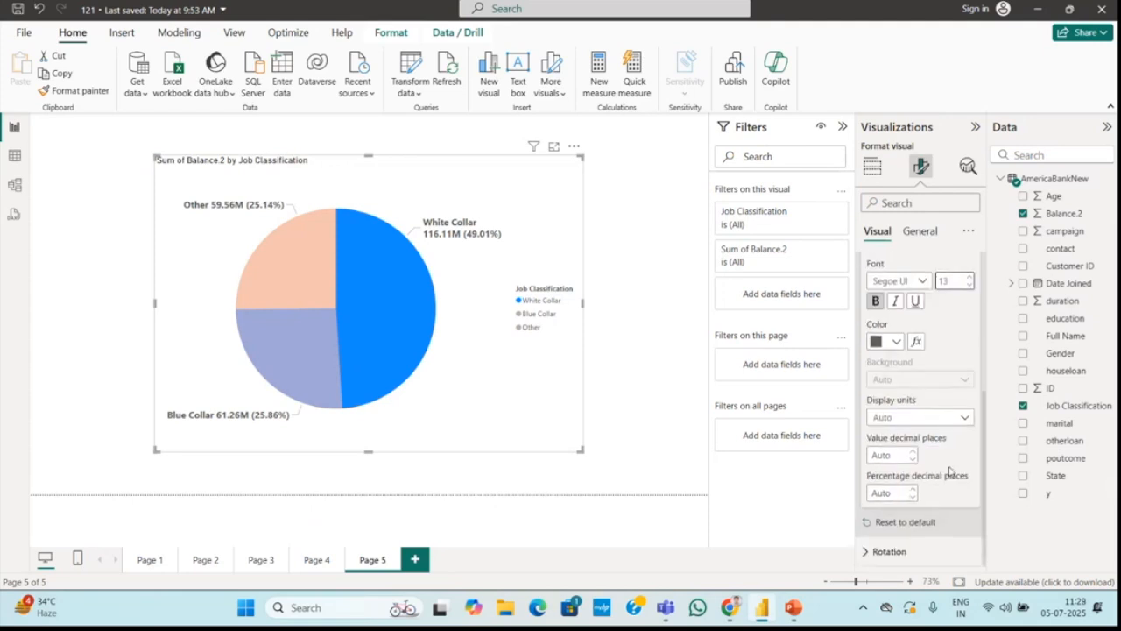
{"action": "scroll", "coordinate": [955, 486], "scroll_direction": "up", "scroll_amount": 5}
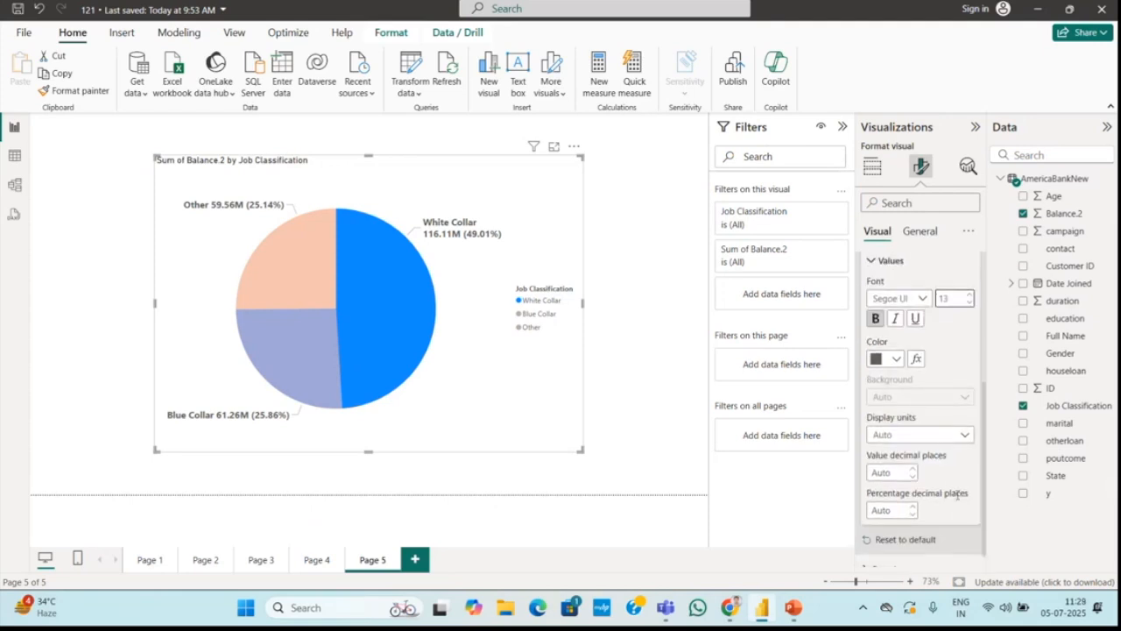
{"action": "scroll", "coordinate": [958, 499], "scroll_direction": "up", "scroll_amount": 1}
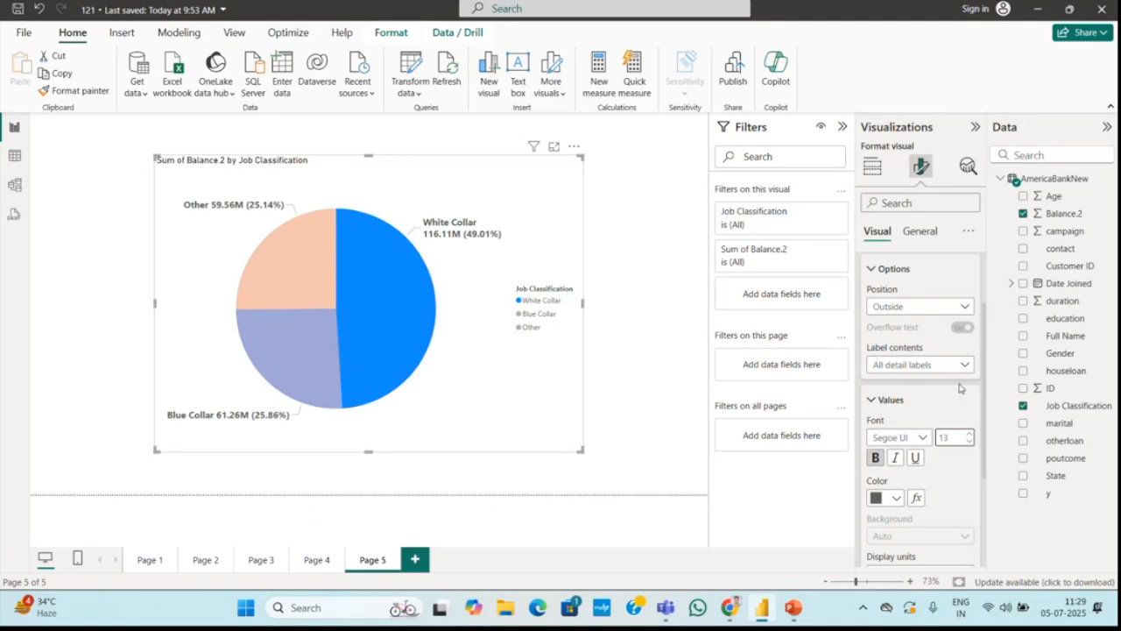
{"action": "scroll", "coordinate": [960, 388], "scroll_direction": "up", "scroll_amount": 3}
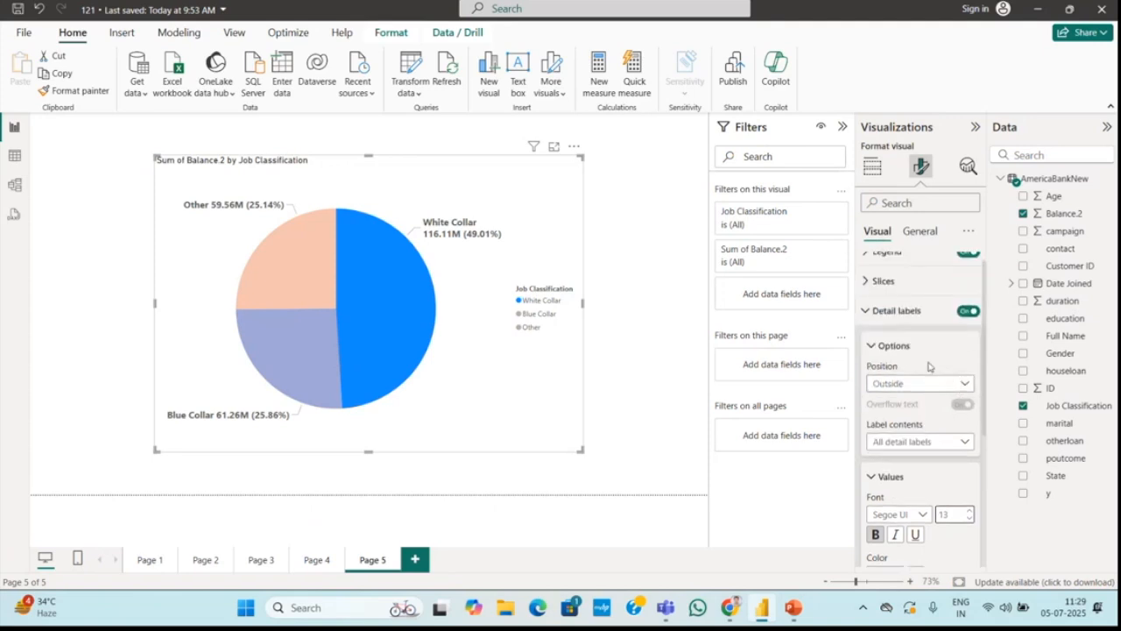
{"action": "left_click", "coordinate": [966, 386]}
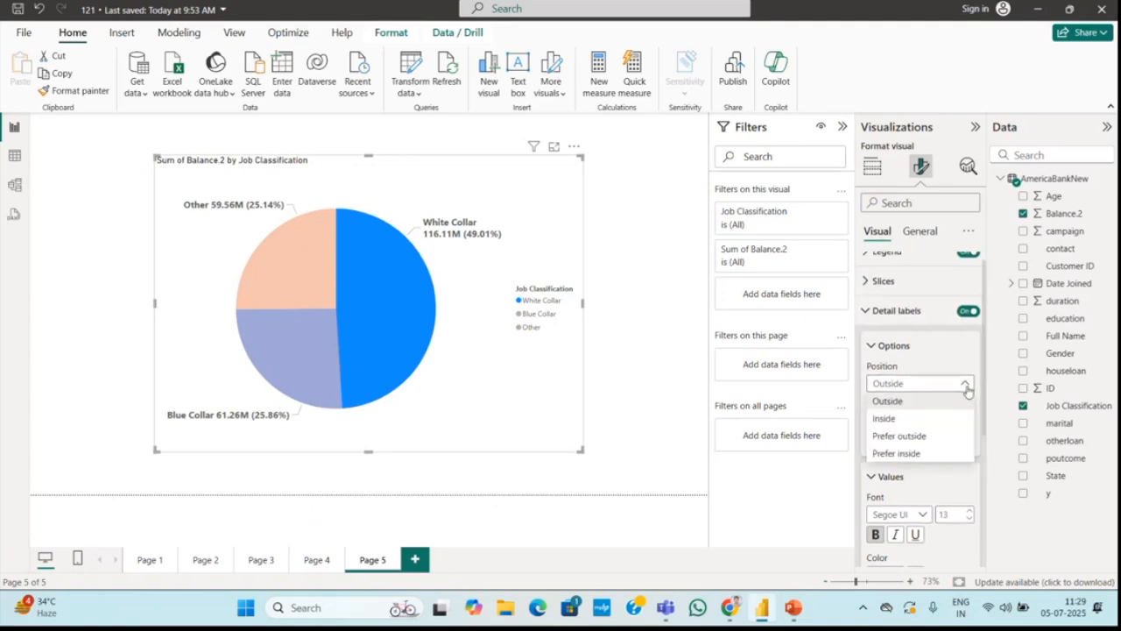
{"action": "left_click", "coordinate": [967, 387]}
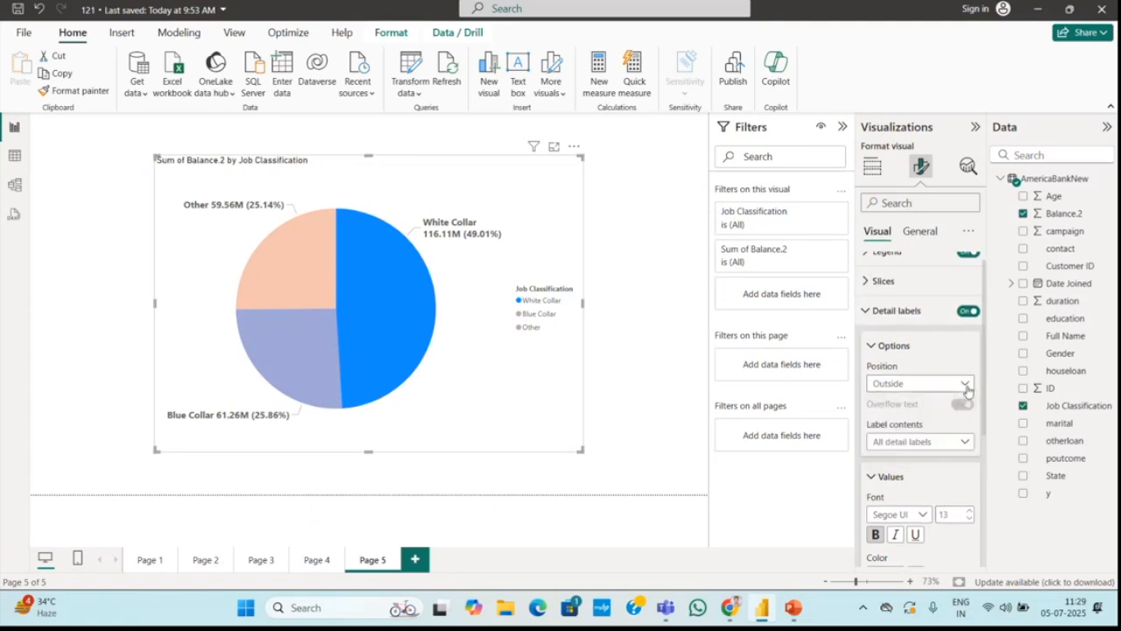
{"action": "scroll", "coordinate": [968, 389], "scroll_direction": "up", "scroll_amount": 1}
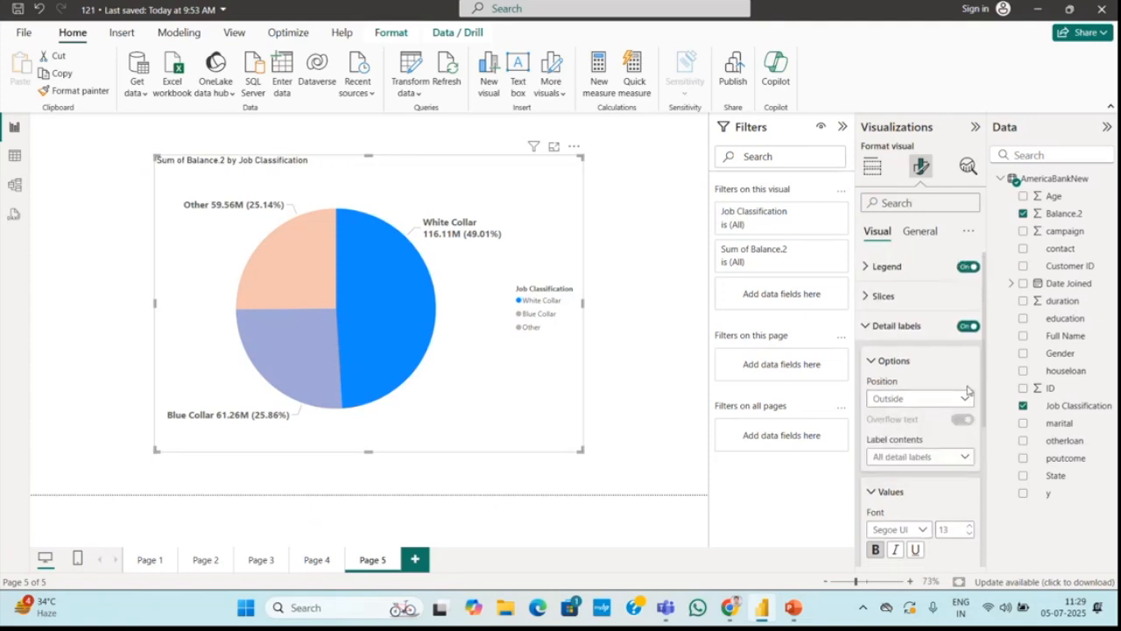
Step: Make the pie chart's legend text bold with font size 14, then deselect the chart
{"action": "left_click", "coordinate": [898, 273]}
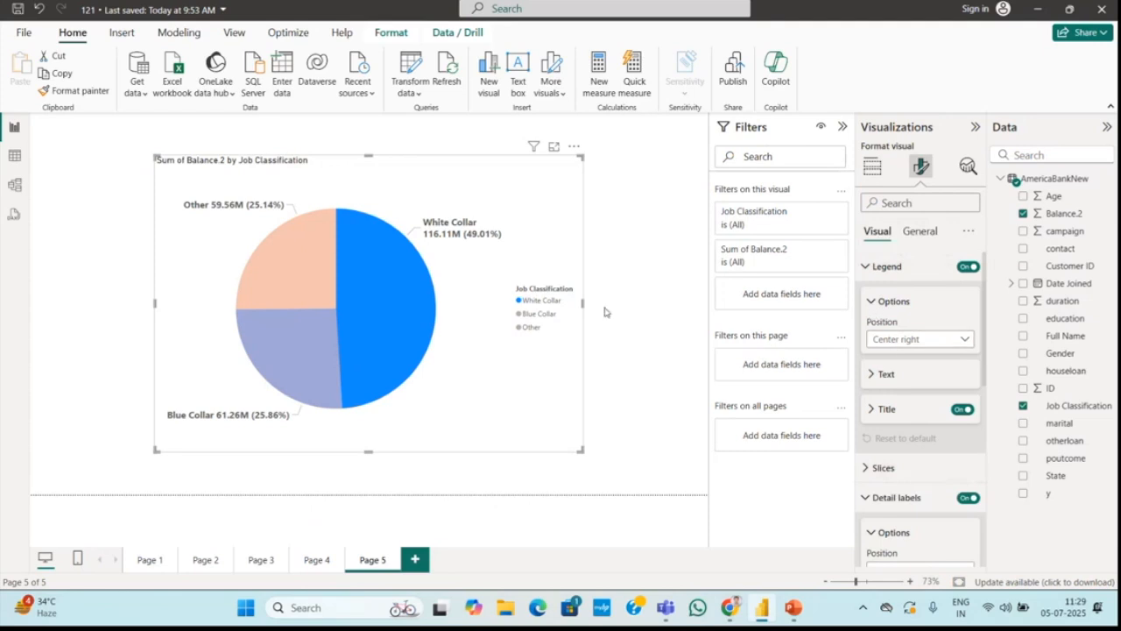
{"action": "left_click", "coordinate": [968, 341]}
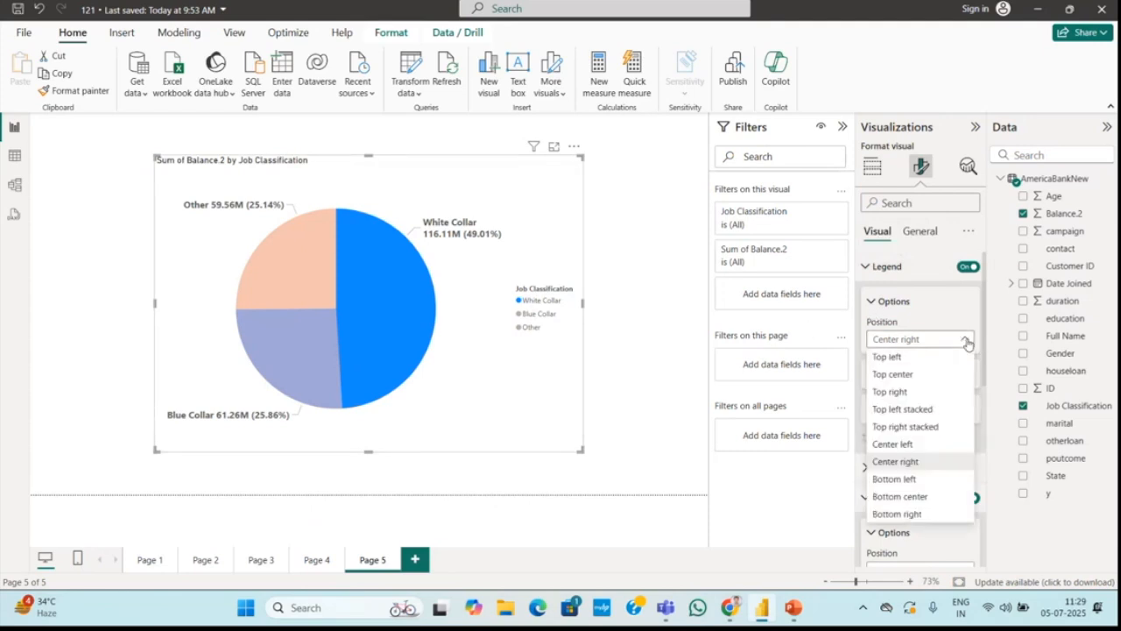
{"action": "left_click", "coordinate": [950, 313]}
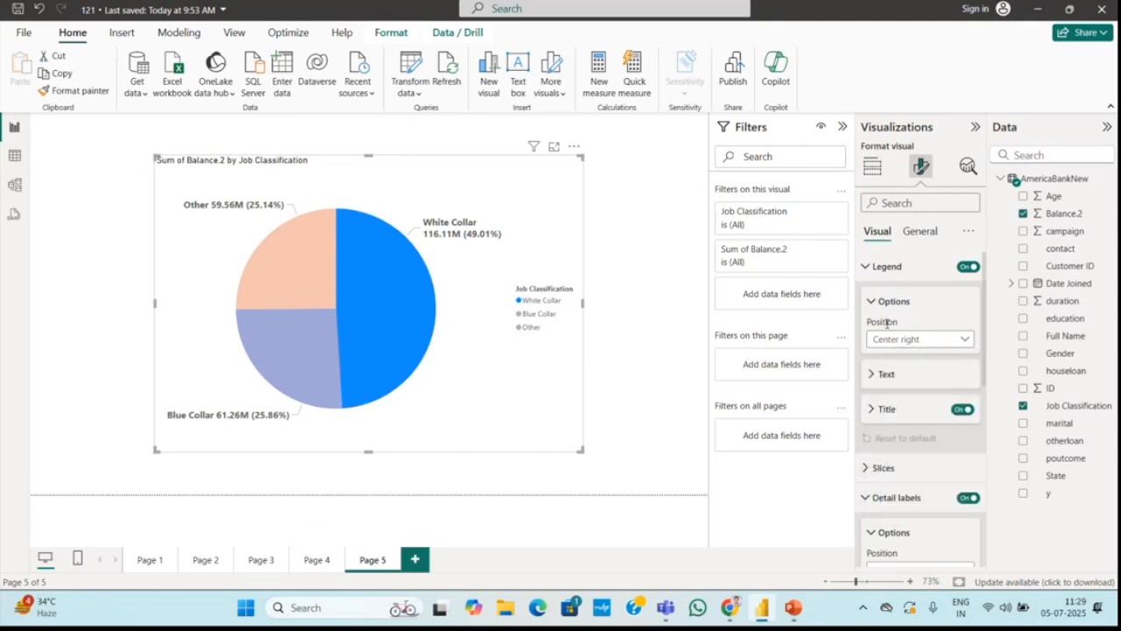
{"action": "left_click", "coordinate": [937, 383]}
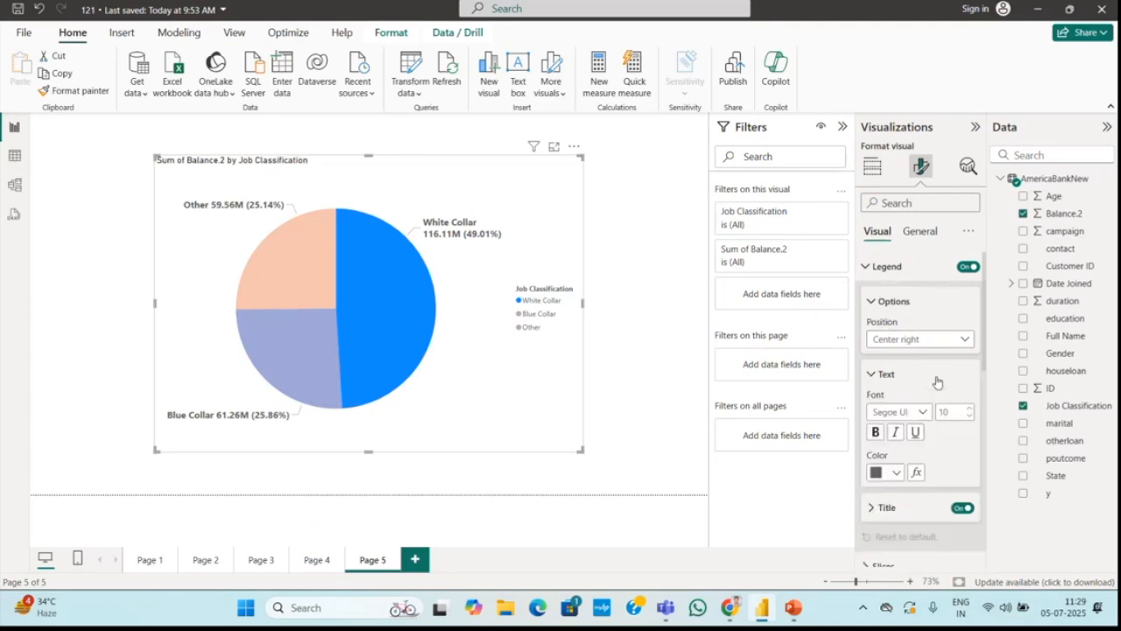
{"action": "left_click", "coordinate": [970, 409]}
{"action": "left_click", "coordinate": [970, 409]}
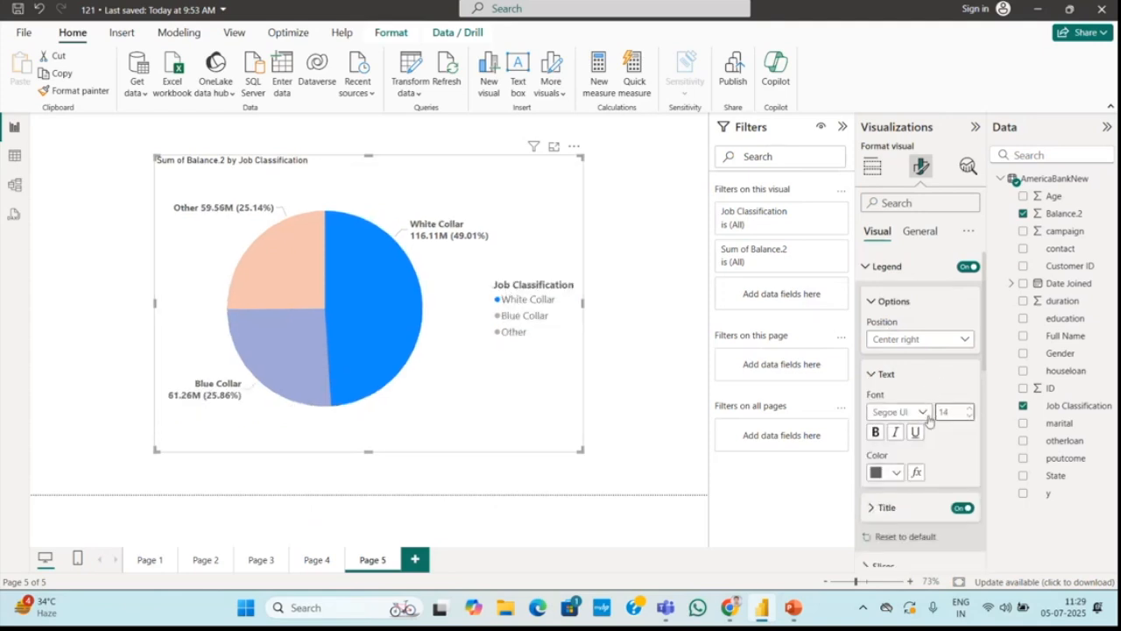
{"action": "left_click", "coordinate": [873, 436]}
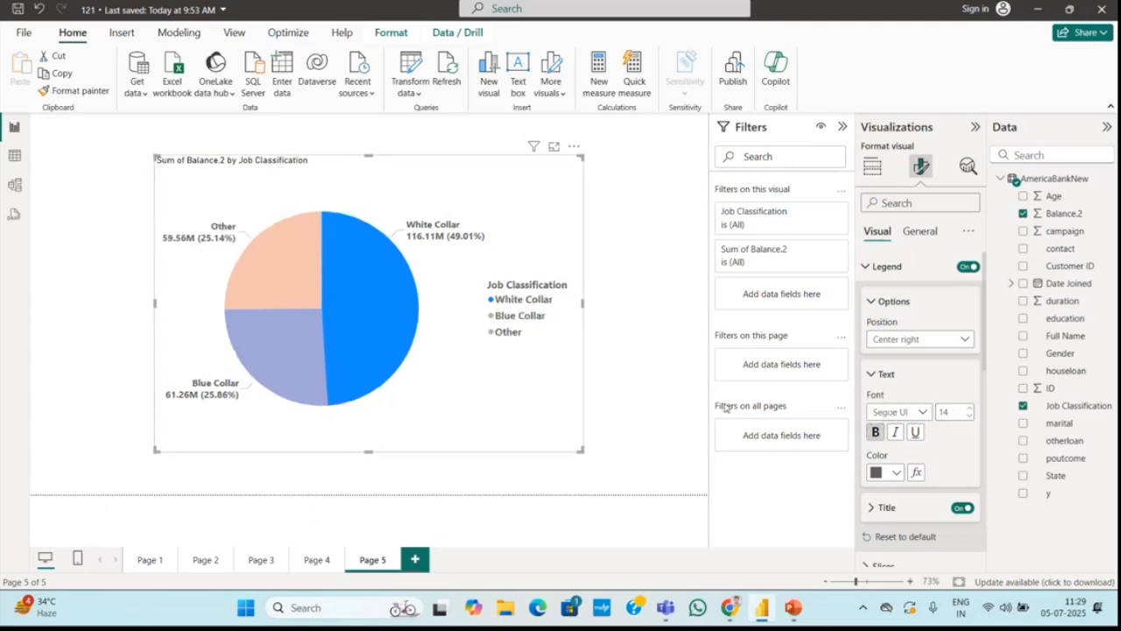
{"action": "scroll", "coordinate": [920, 394], "scroll_direction": "down", "scroll_amount": 2}
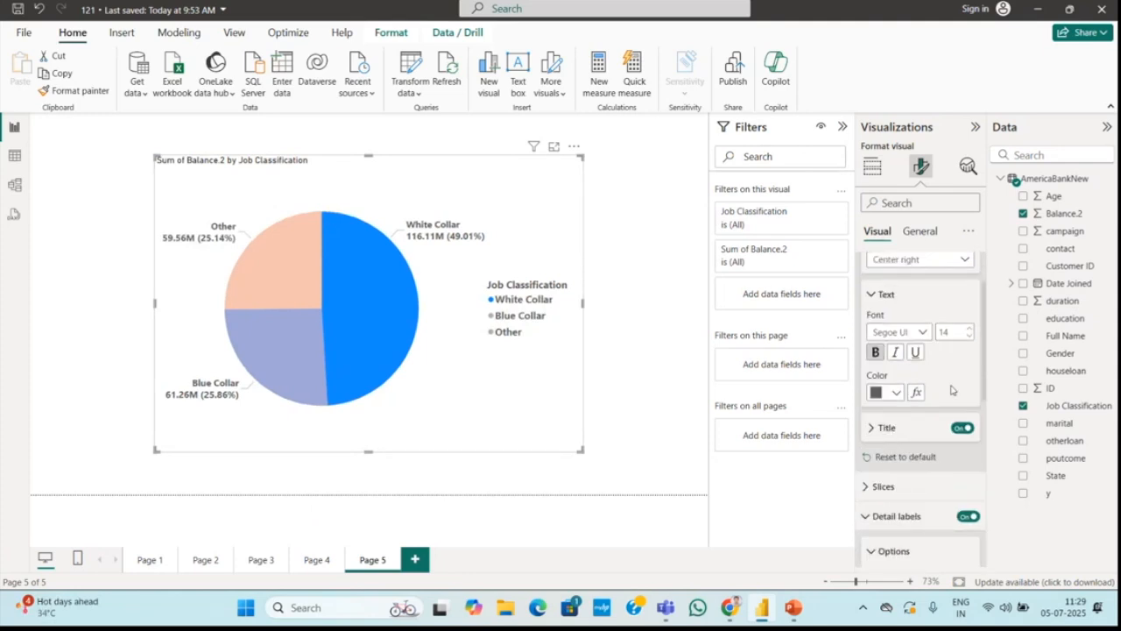
{"action": "left_click", "coordinate": [653, 371]}
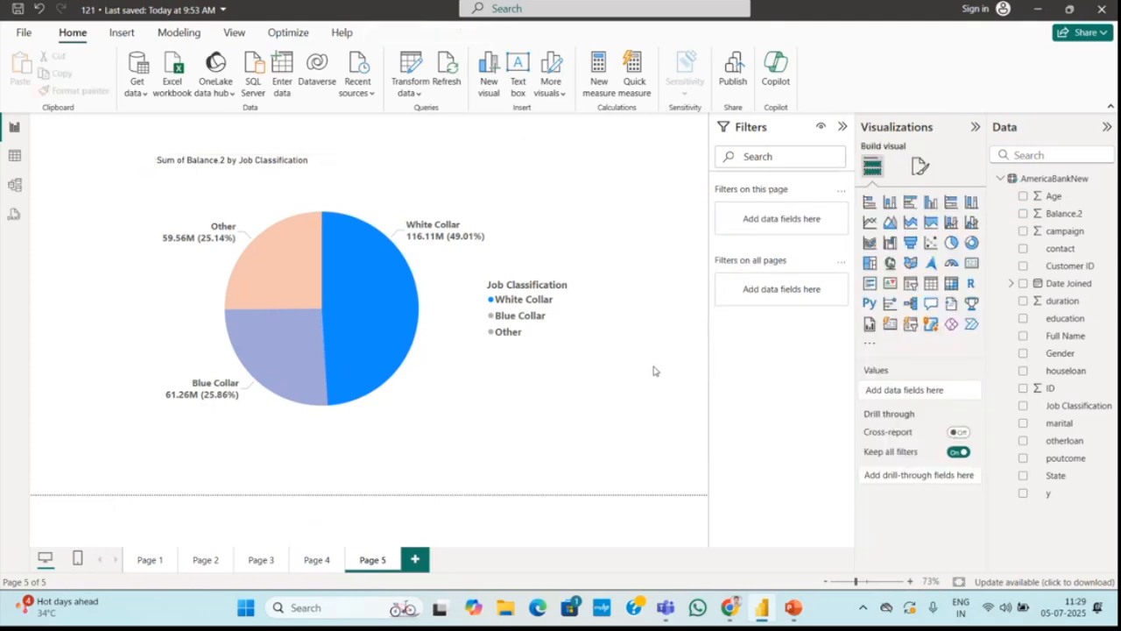
{"action": "left_click", "coordinate": [950, 244]}
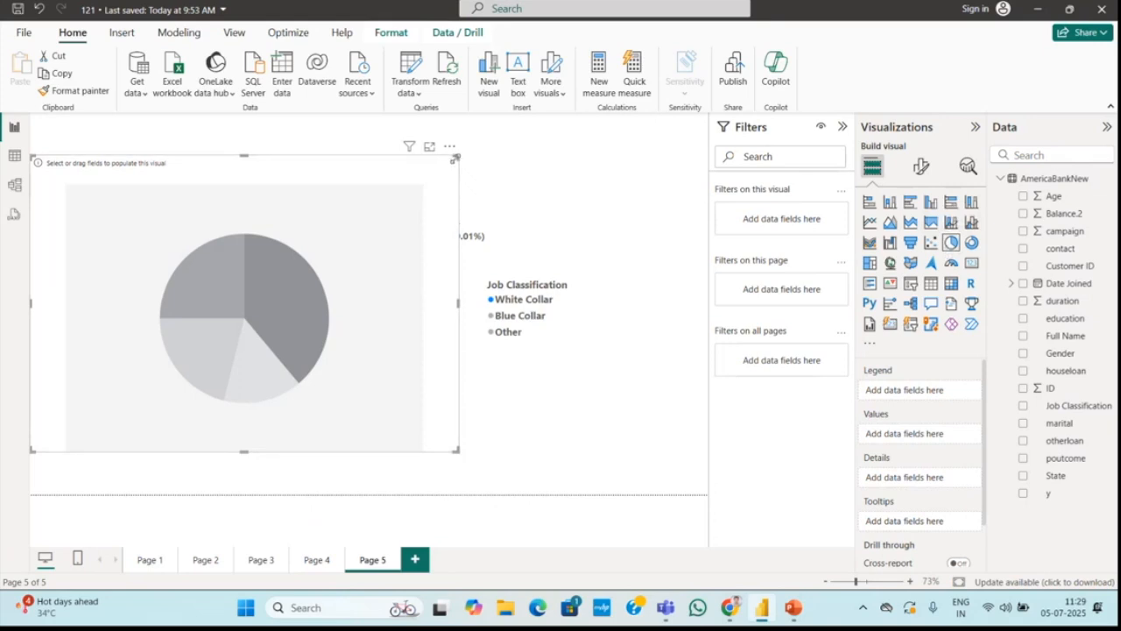
{"action": "left_click_drag", "start_coordinate": [454, 159], "coordinate": [70, 421]}
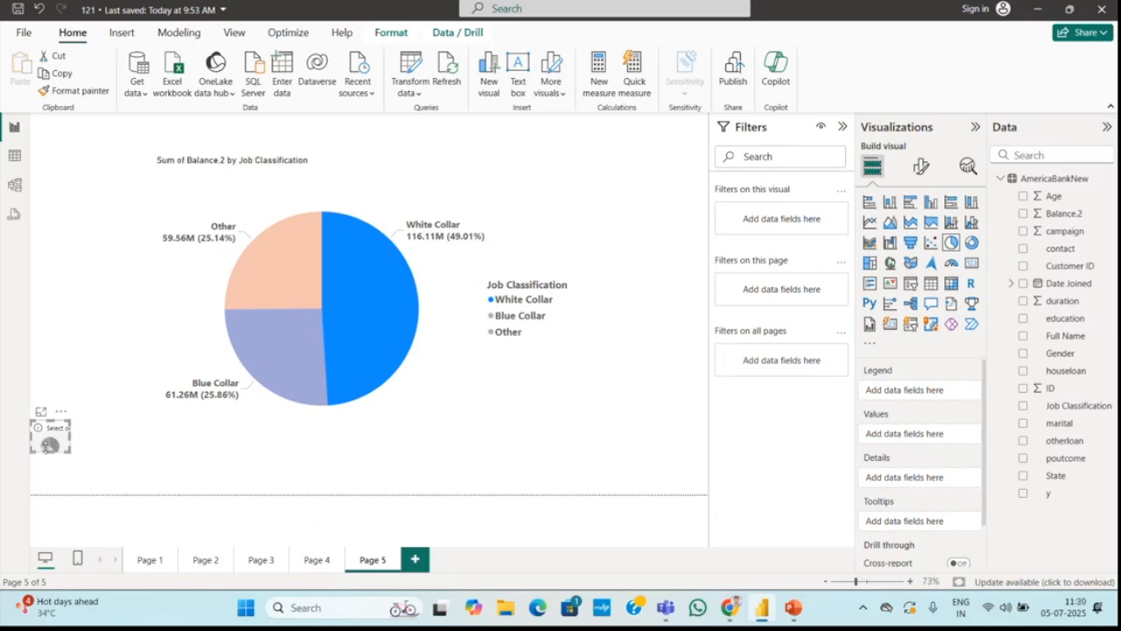
{"action": "key", "text": "Delete"}
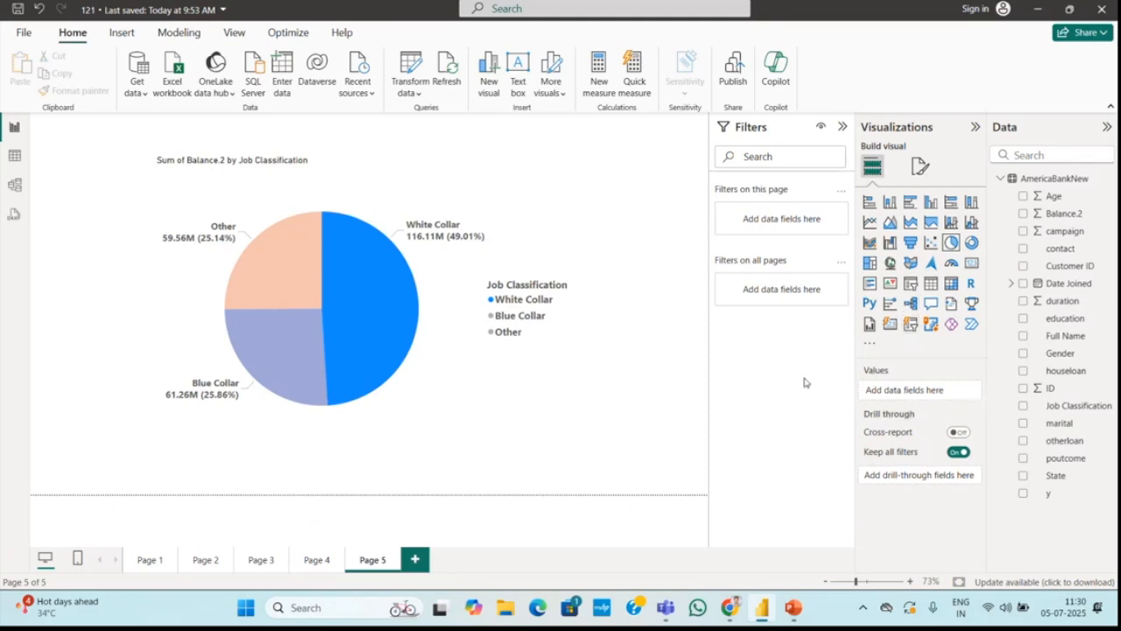
Step: Review the Job Classification pie chart's field assignments and add a new blank page after Page 5
{"action": "left_click", "coordinate": [425, 355]}
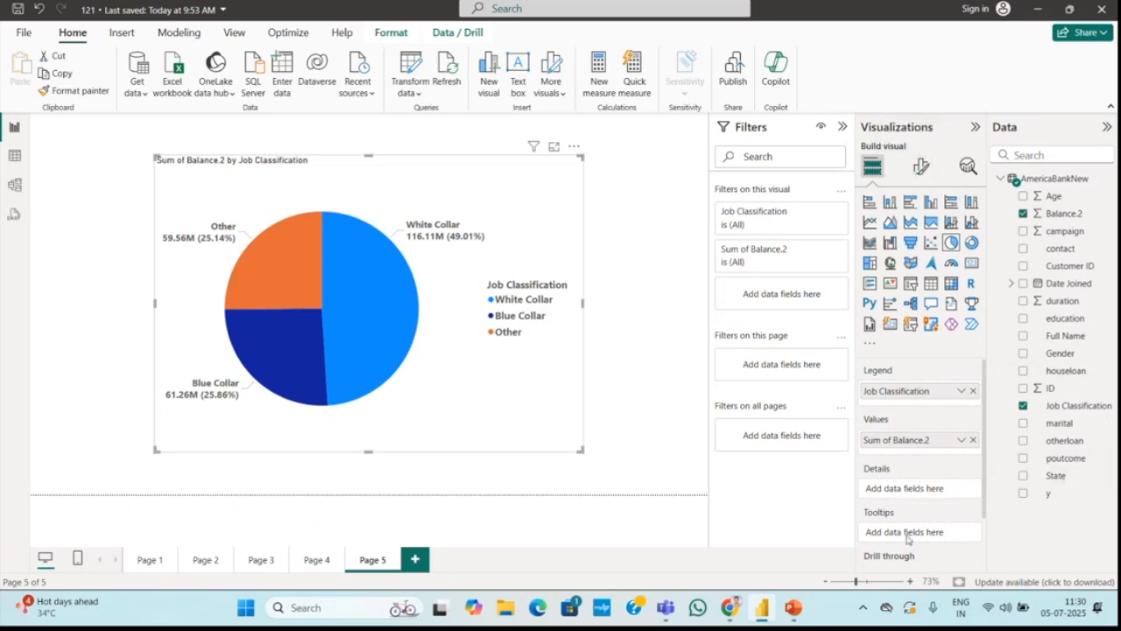
{"action": "scroll", "coordinate": [907, 498], "scroll_direction": "down", "scroll_amount": 1}
{"action": "scroll", "coordinate": [908, 498], "scroll_direction": "up", "scroll_amount": 1}
{"action": "left_click", "coordinate": [419, 565]}
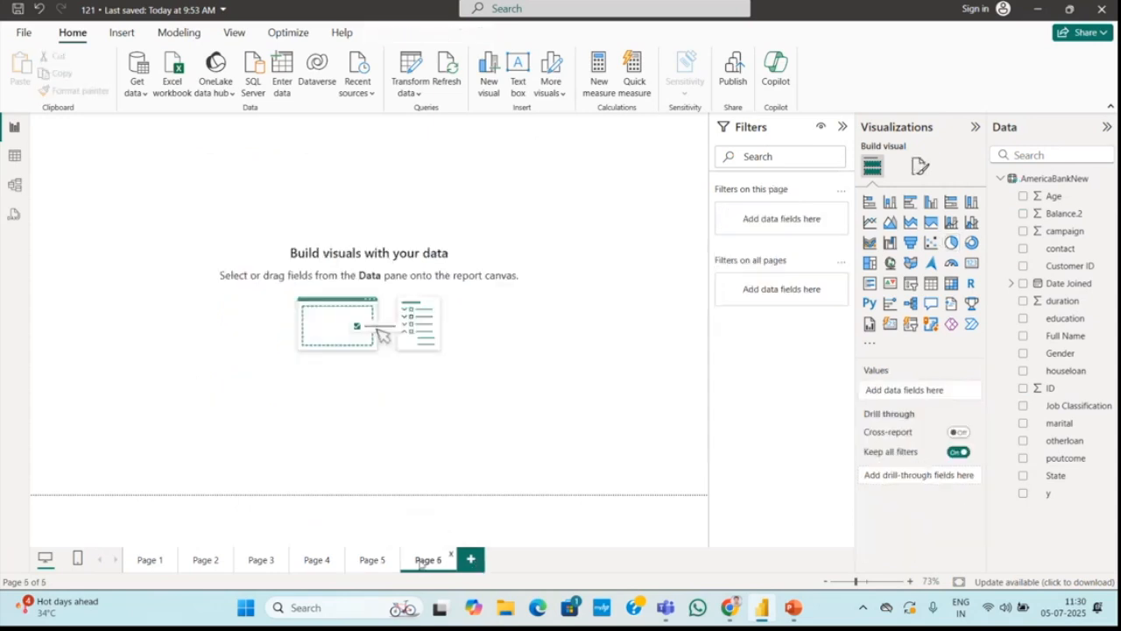
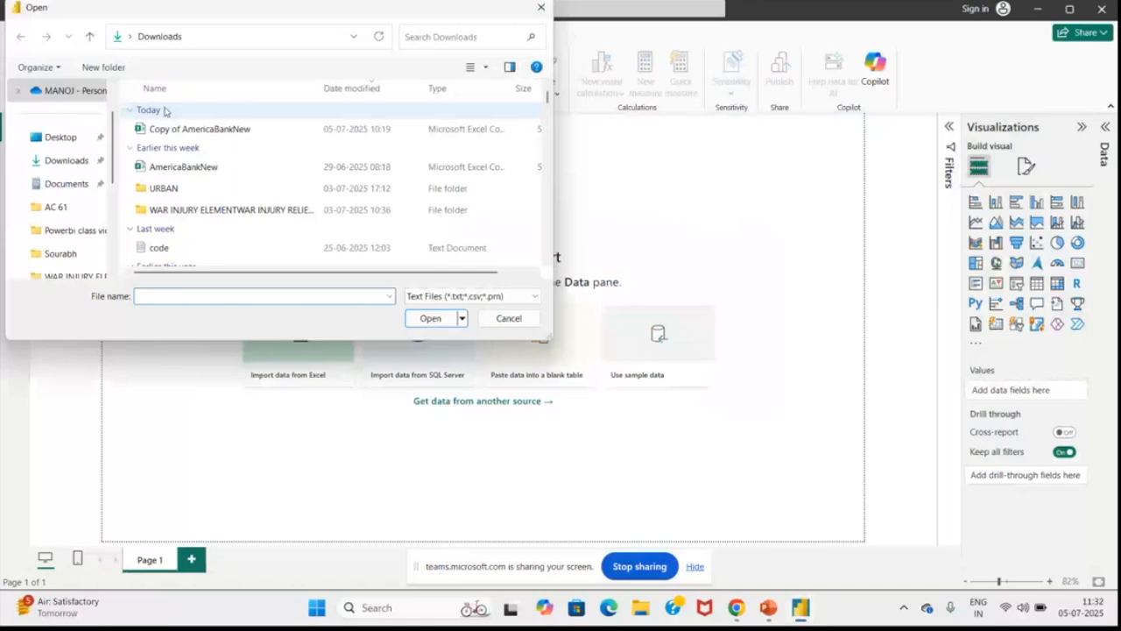
Step: Load the Copy of AmericaBankNew file from Downloads into the new report, check its table, and return to the report canvas
{"action": "double_click", "coordinate": [193, 129]}
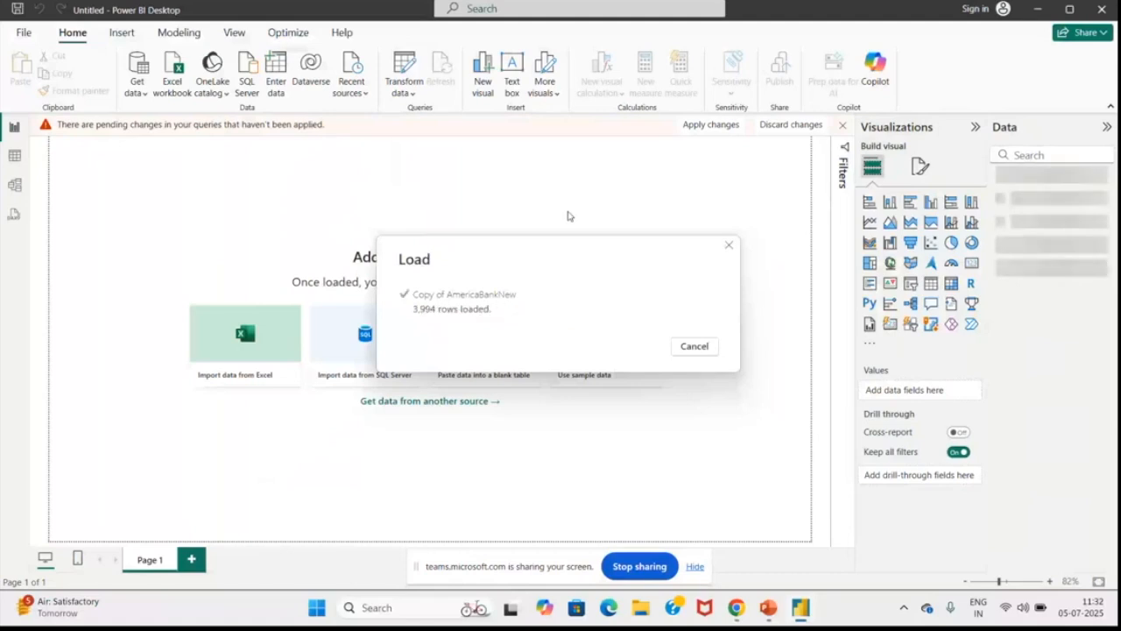
{"action": "key", "text": "alt+Tab"}
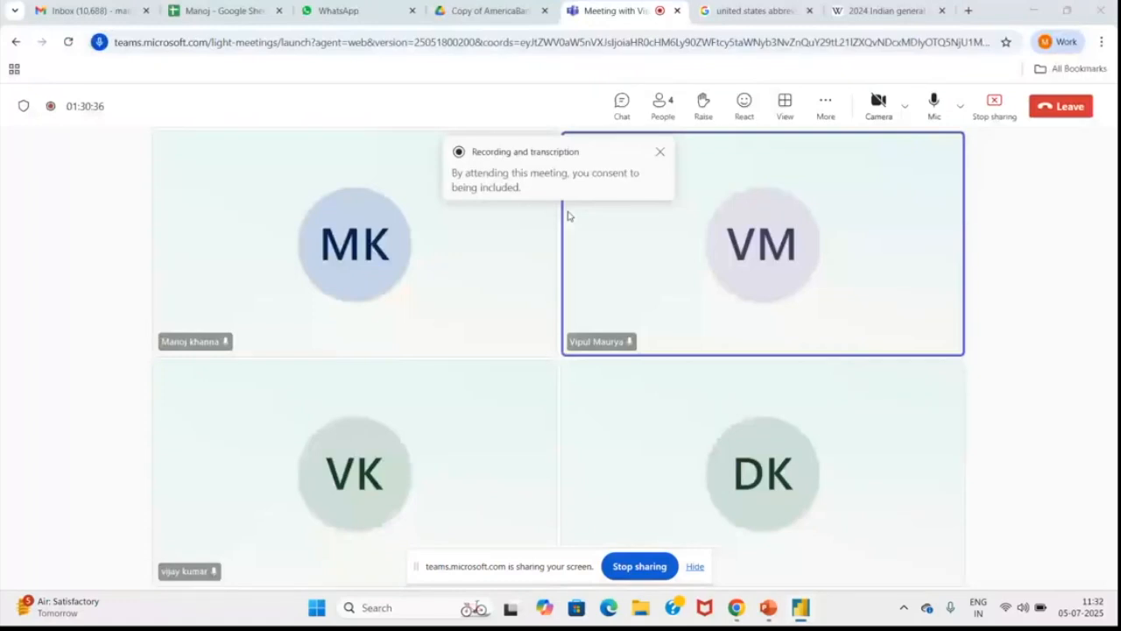
{"action": "key", "text": "alt+Tab"}
{"action": "left_click", "coordinate": [15, 156]}
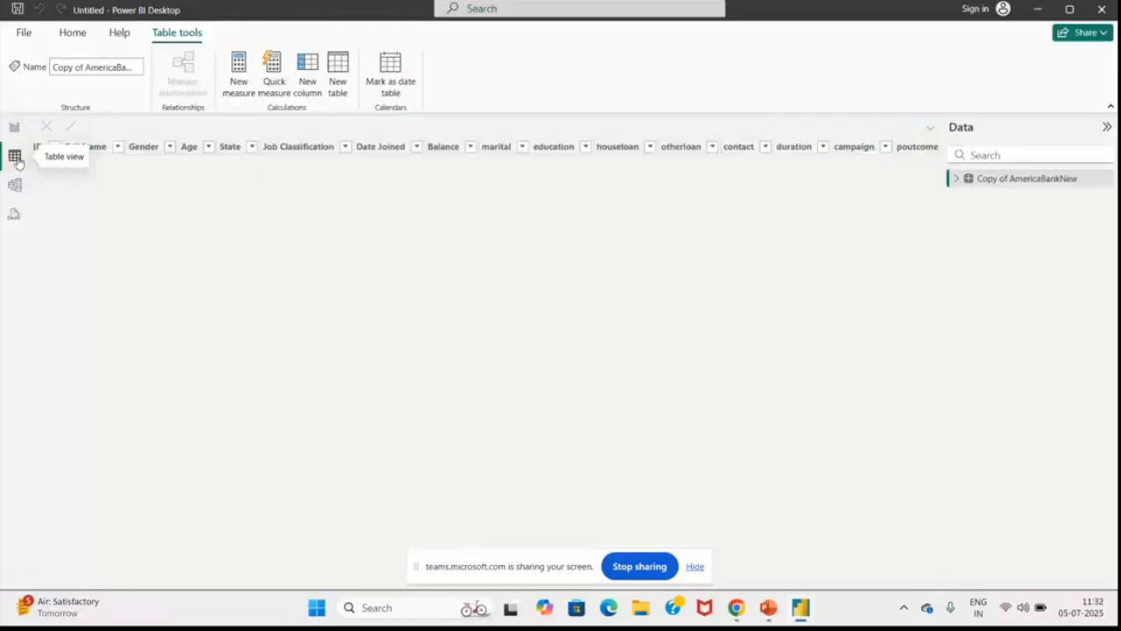
{"action": "left_click", "coordinate": [14, 127]}
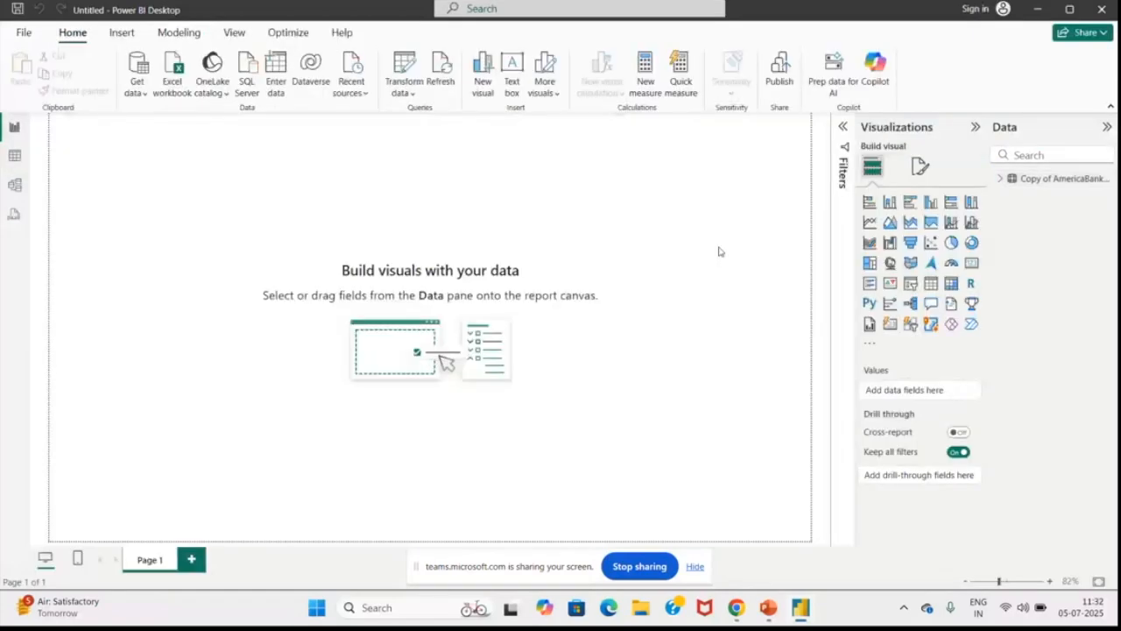
Step: Insert a stacked column chart on Page 1 and expand the fields of the Copy of AmericaBankNew table
{"action": "left_click", "coordinate": [890, 201]}
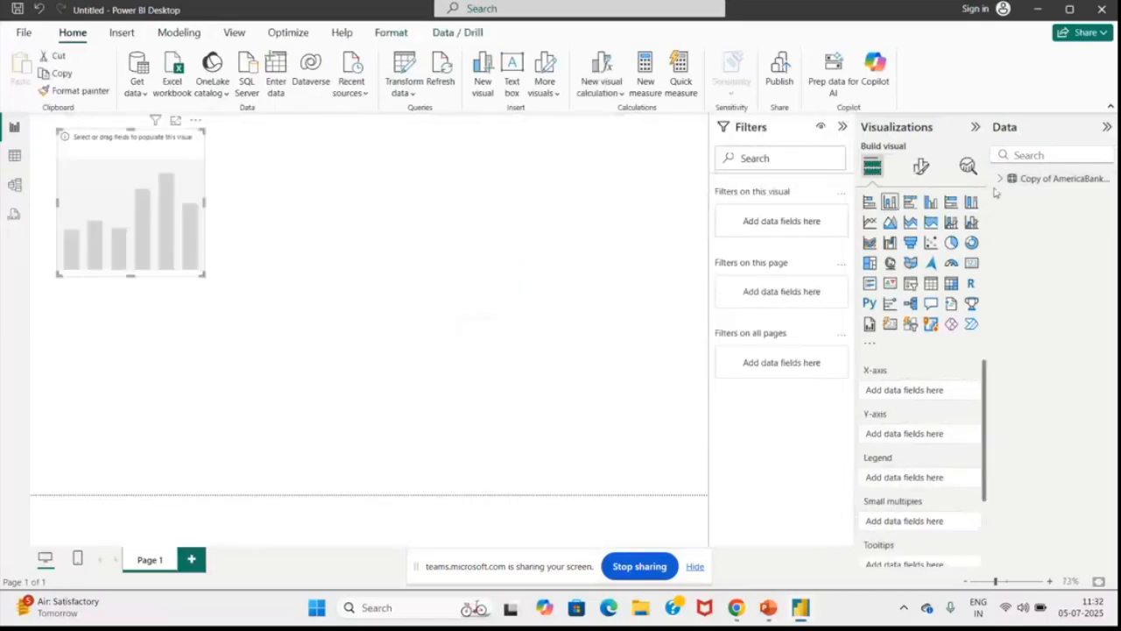
{"action": "left_click", "coordinate": [999, 179]}
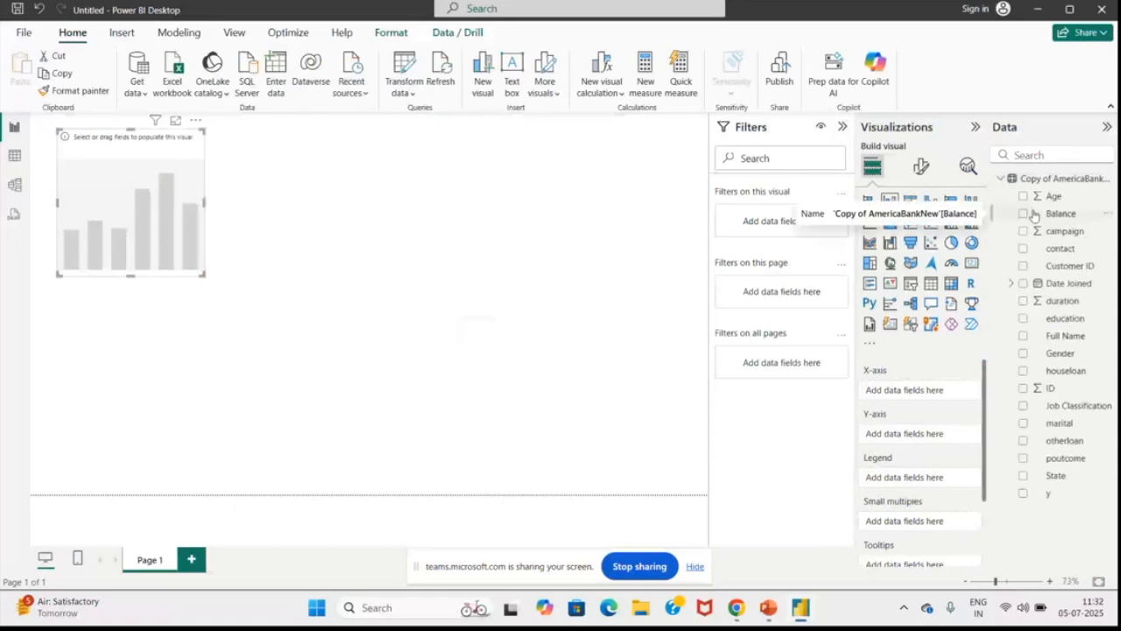
{"action": "left_click_drag", "start_coordinate": [894, 388], "coordinate": [894, 389]}
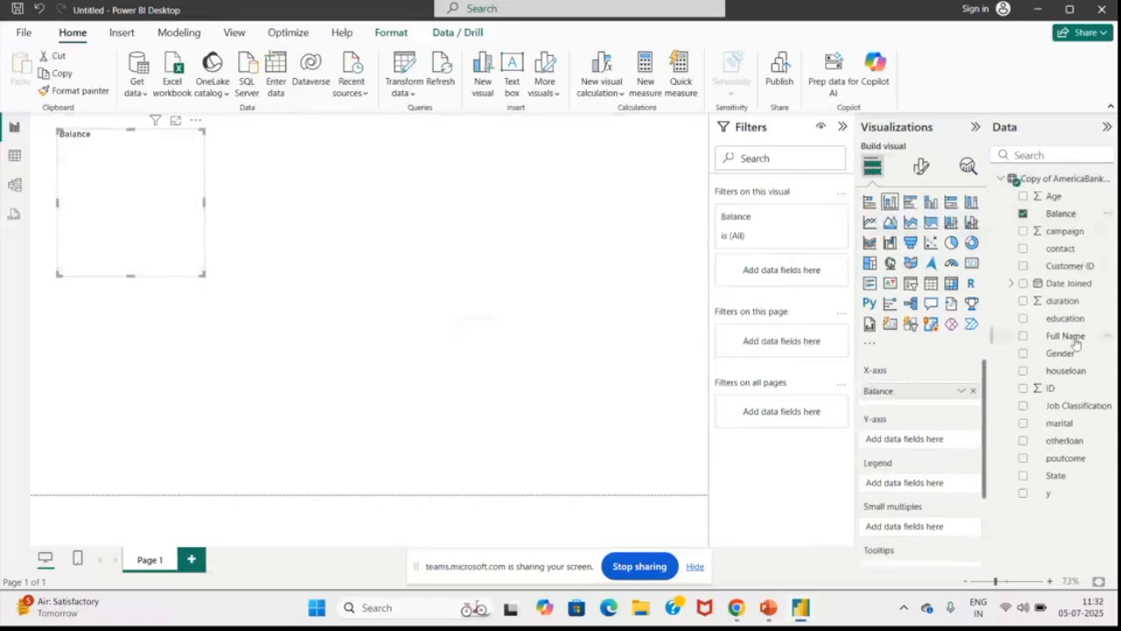
{"action": "left_click_drag", "start_coordinate": [1061, 353], "coordinate": [946, 440]}
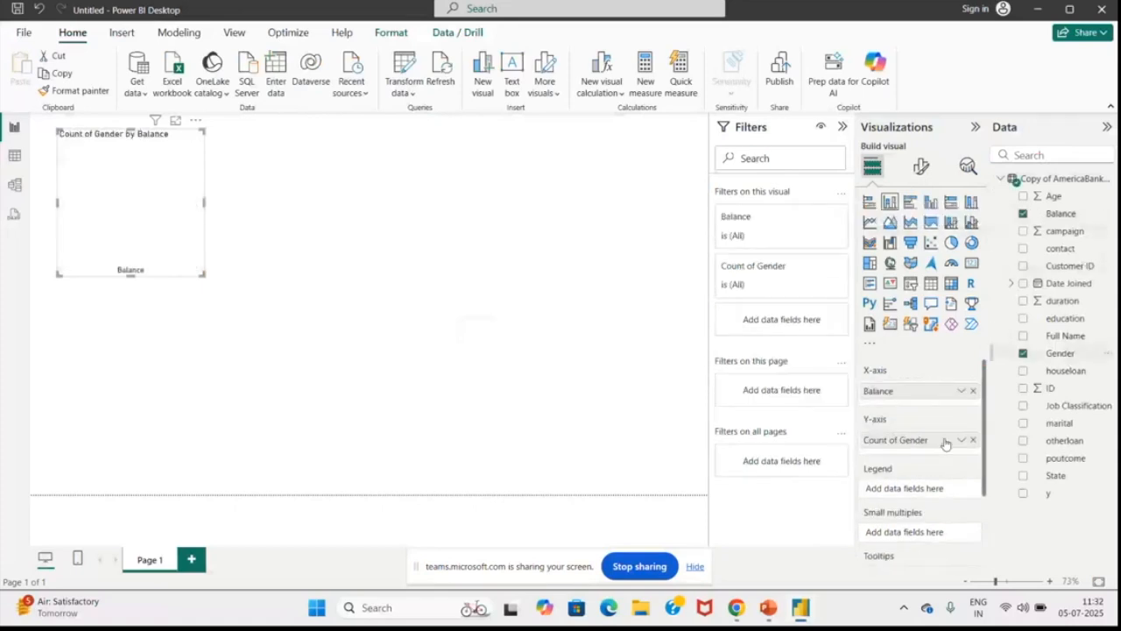
{"action": "left_click_drag", "start_coordinate": [959, 391], "coordinate": [762, 394]}
{"action": "left_click", "coordinate": [968, 435]}
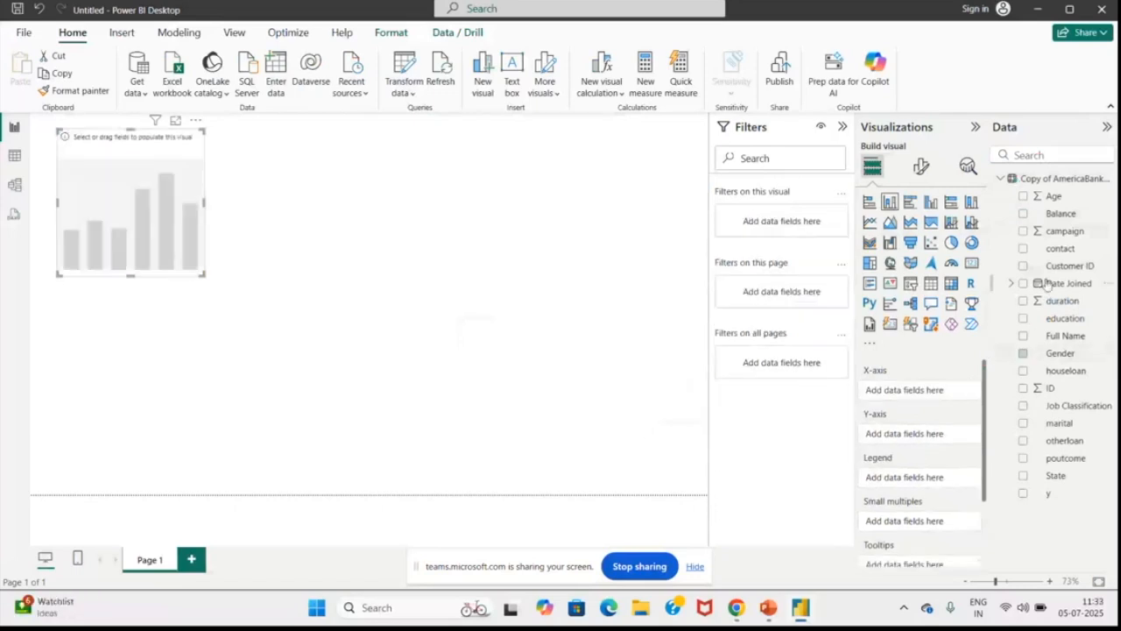
Step: Assign Gender to the column chart's X-axis and Balance to its Y-axis
{"action": "left_click_drag", "start_coordinate": [1060, 353], "coordinate": [952, 390]}
{"action": "left_click_drag", "start_coordinate": [1058, 217], "coordinate": [939, 444]}
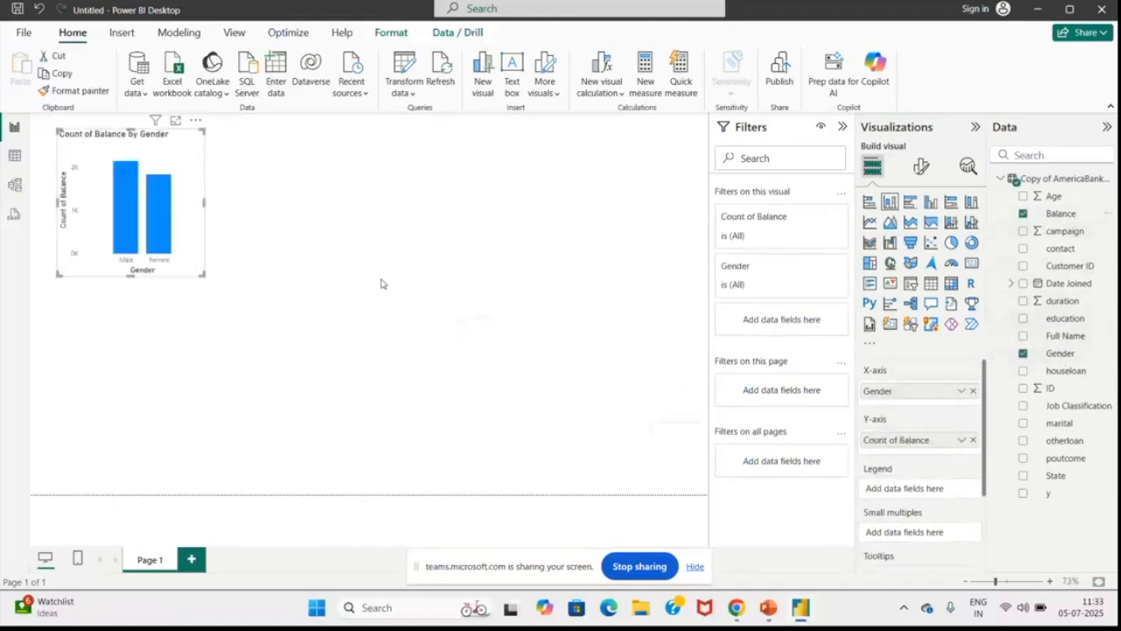
Step: Open the Copy of AmericaBankNew data in Power Query Editor and bring up the column transformation commands
{"action": "left_click", "coordinate": [15, 159]}
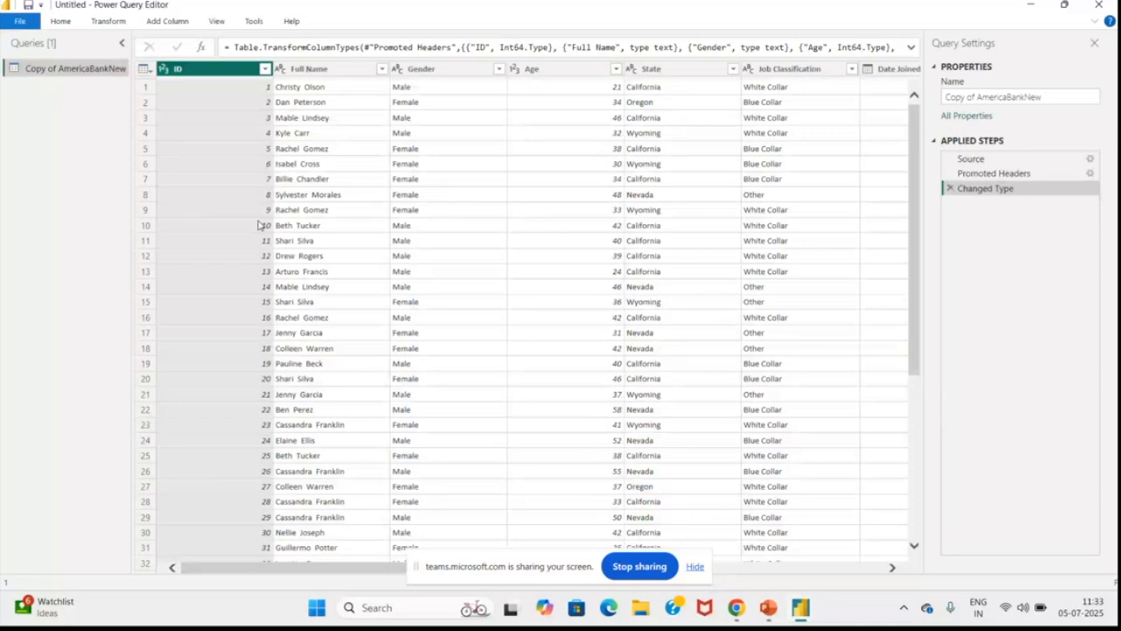
{"action": "left_click", "coordinate": [110, 21]}
{"action": "left_click", "coordinate": [122, 23]}
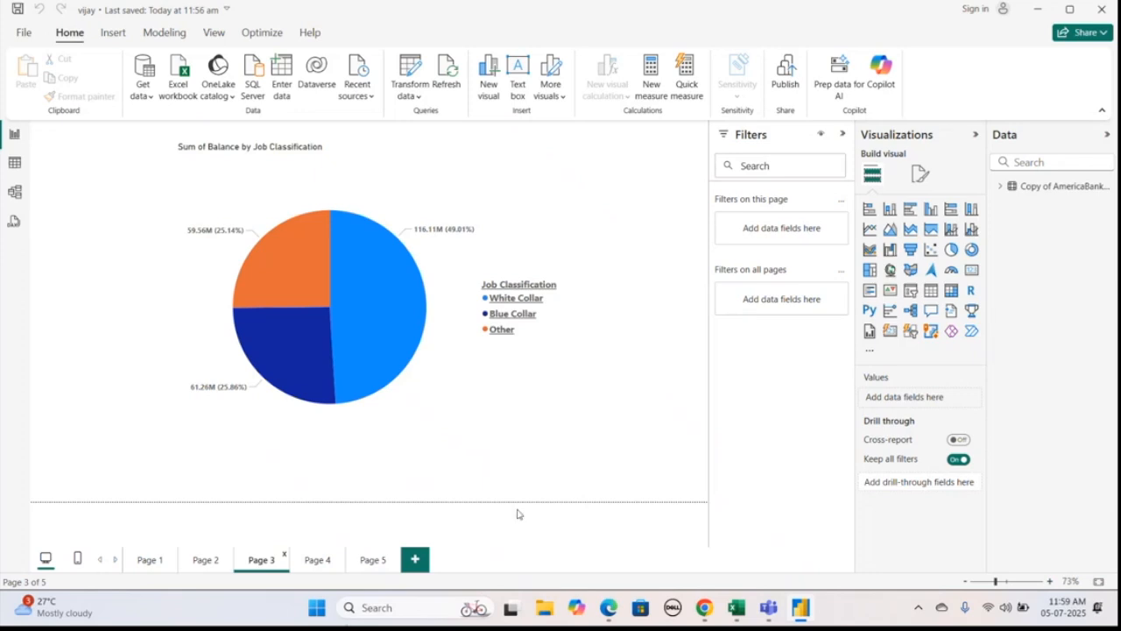
Step: Insert a donut chart on the empty Page 5 and enlarge it to fill most of the canvas
{"action": "left_click", "coordinate": [317, 560]}
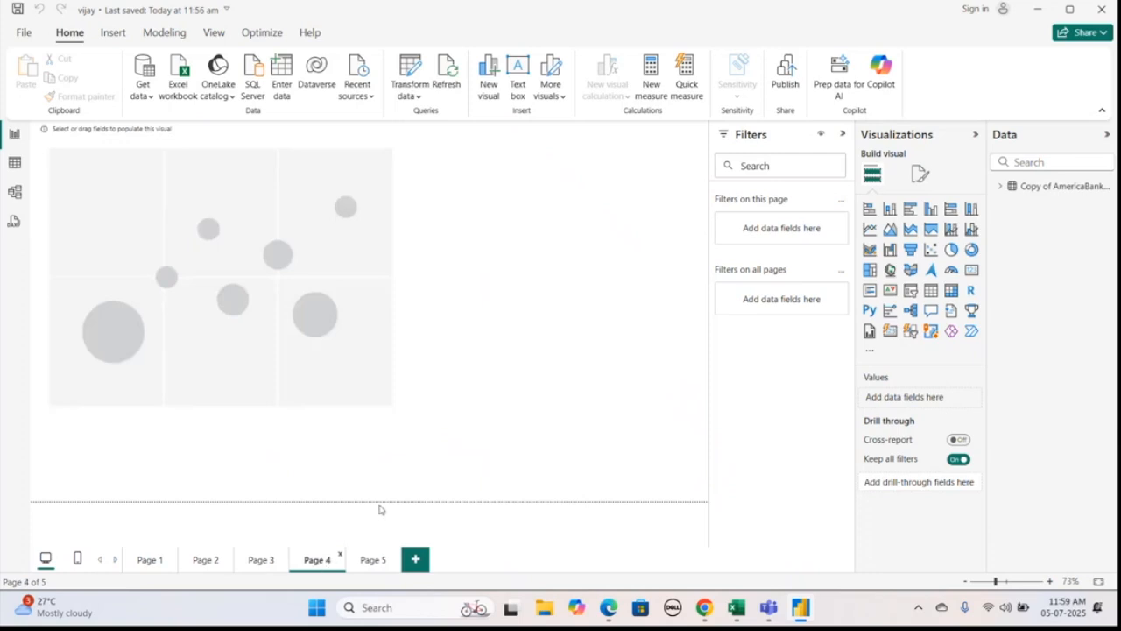
{"action": "left_click", "coordinate": [377, 565]}
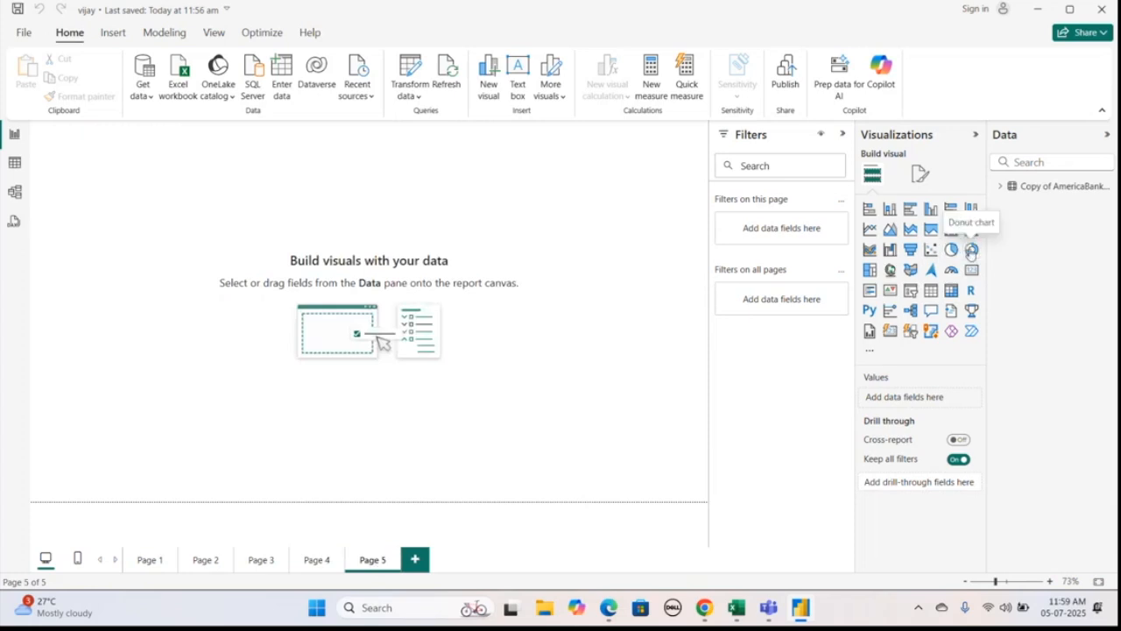
{"action": "left_click", "coordinate": [972, 251]}
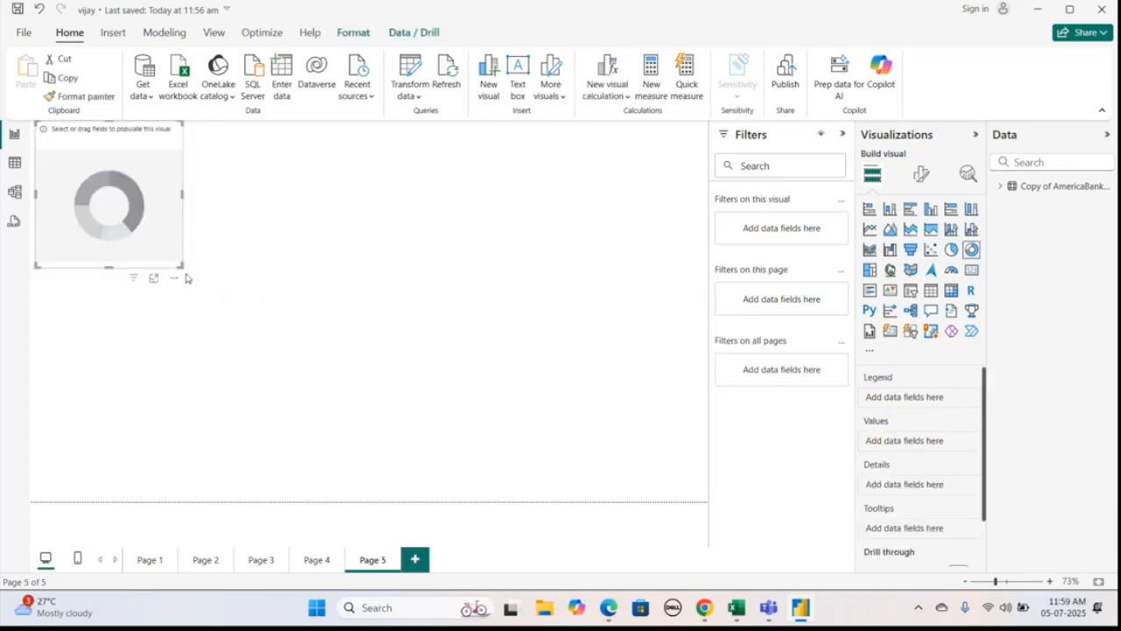
{"action": "left_click_drag", "start_coordinate": [181, 273], "coordinate": [560, 459]}
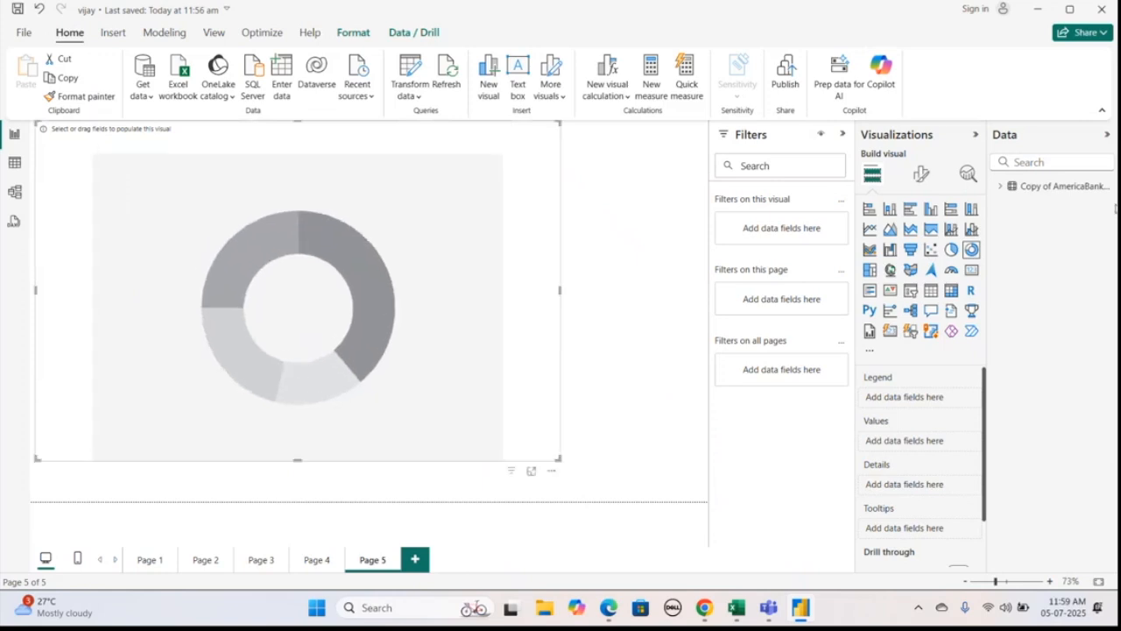
Step: Assign Balance to the donut chart's values and Job Classification to its legend
{"action": "left_click", "coordinate": [999, 188]}
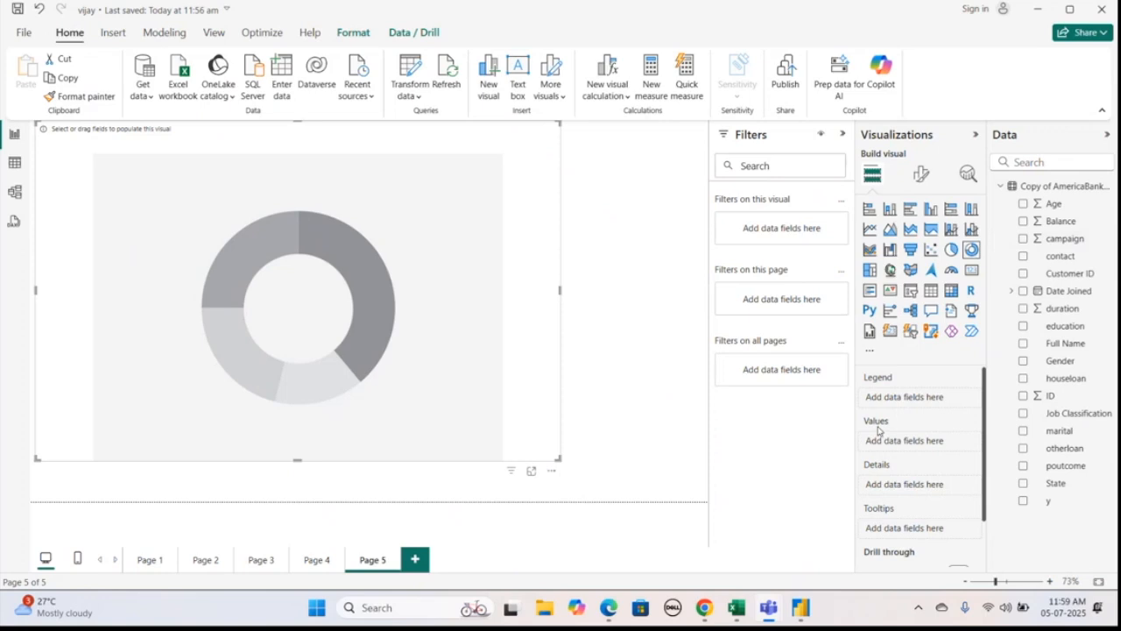
{"action": "left_click", "coordinate": [1023, 221]}
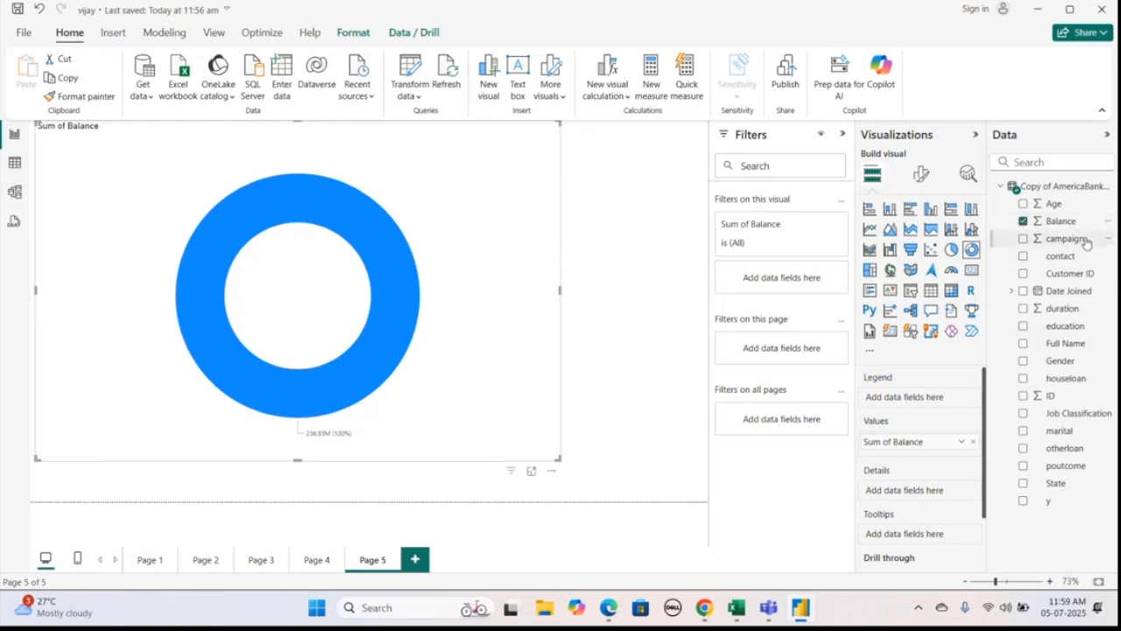
{"action": "left_click", "coordinate": [1023, 414]}
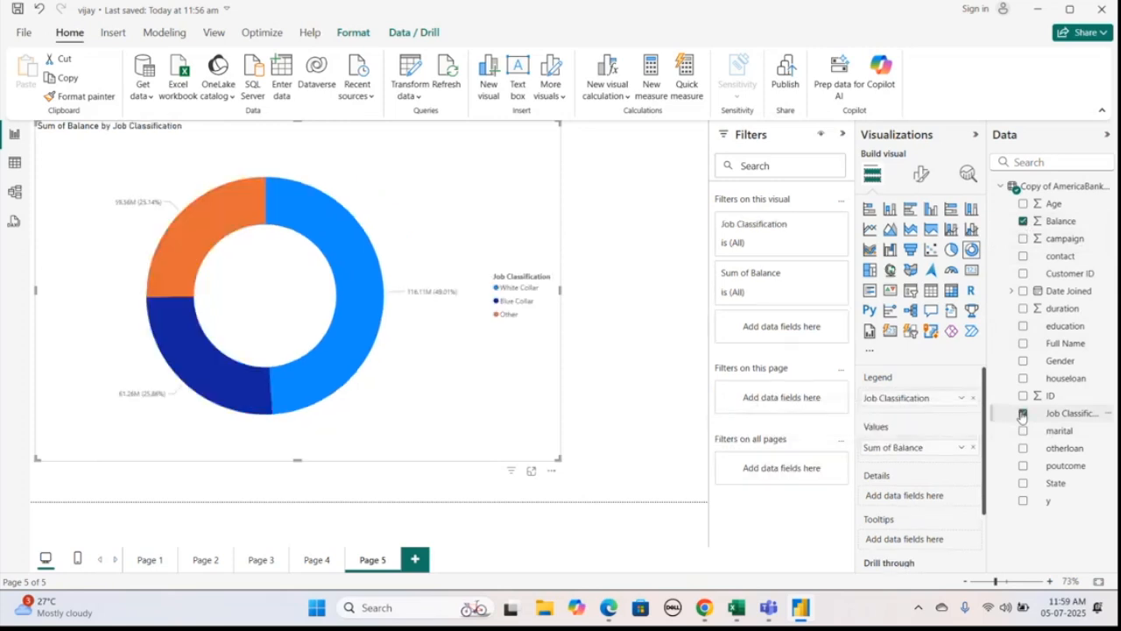
{"action": "left_click", "coordinate": [1022, 414]}
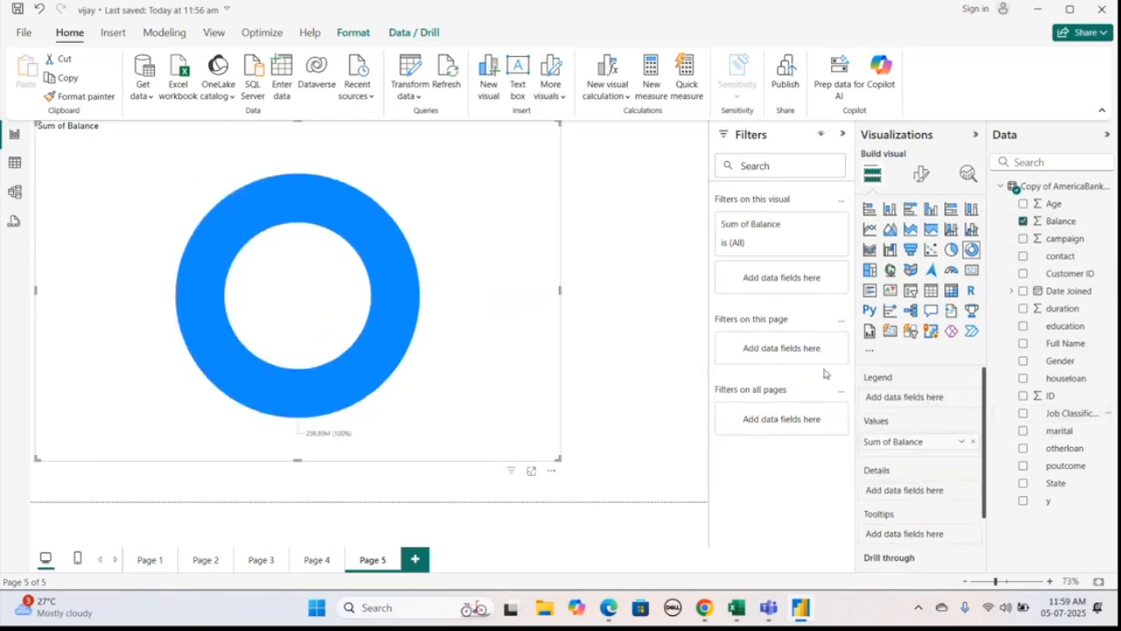
{"action": "left_click", "coordinate": [1023, 414]}
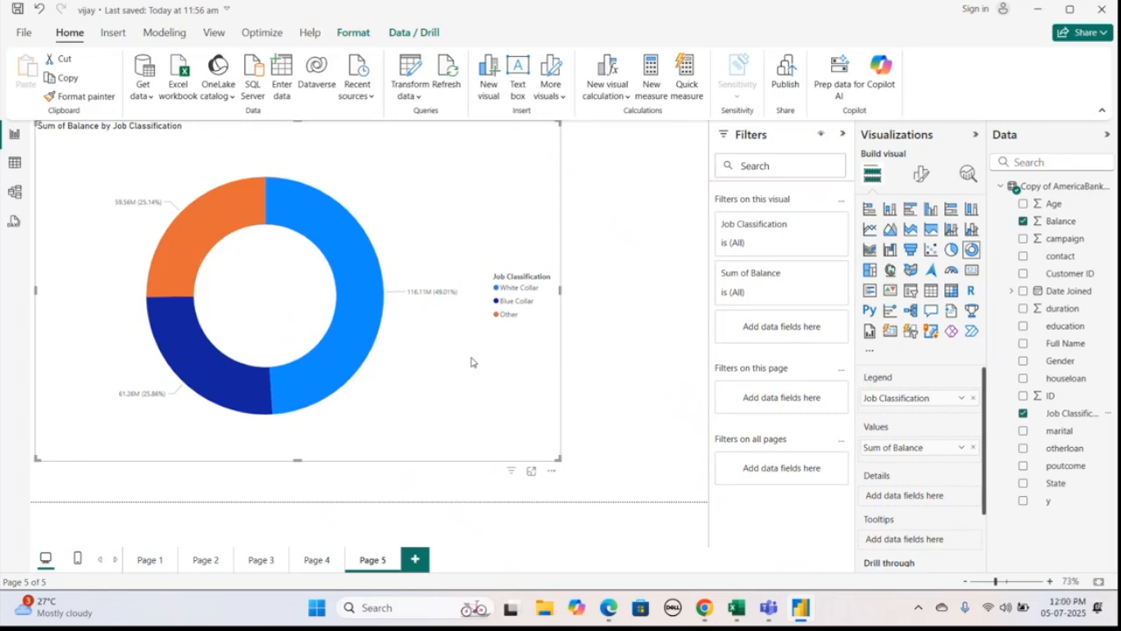
{"action": "left_click", "coordinate": [616, 394]}
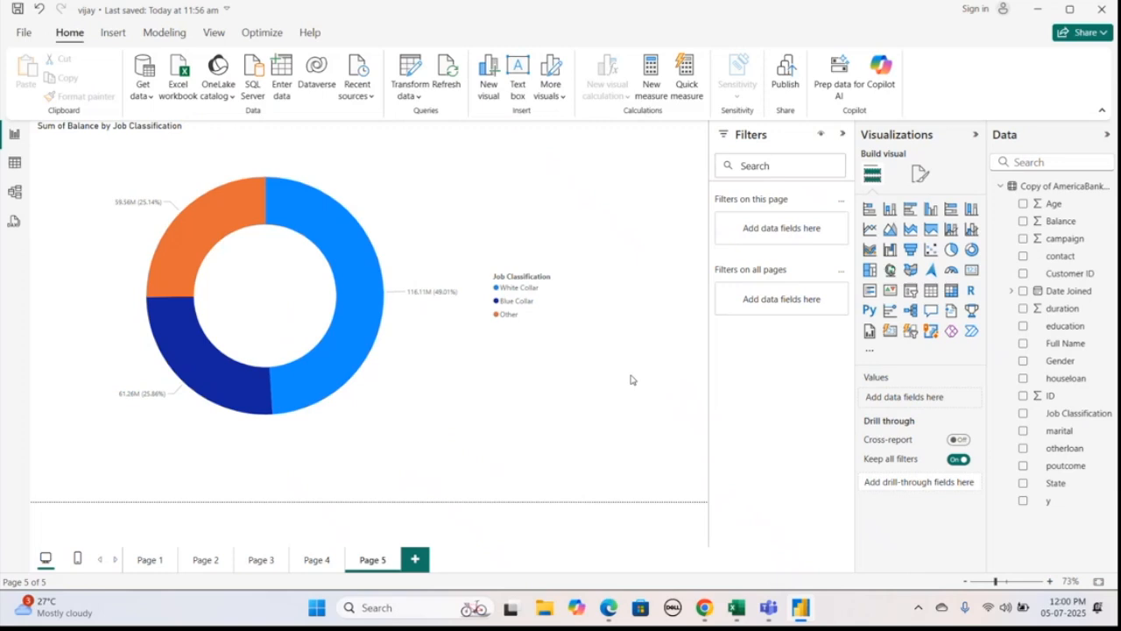
Step: Add Page 6 to the report and insert an enlarged treemap on it
{"action": "left_click", "coordinate": [415, 559]}
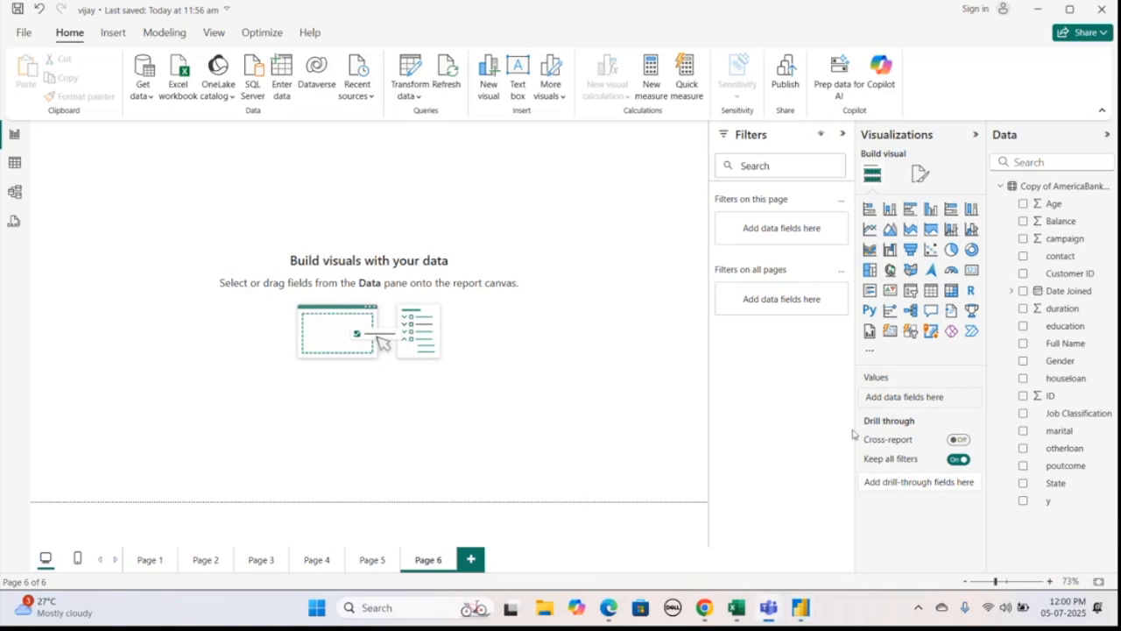
{"action": "left_click", "coordinate": [873, 354]}
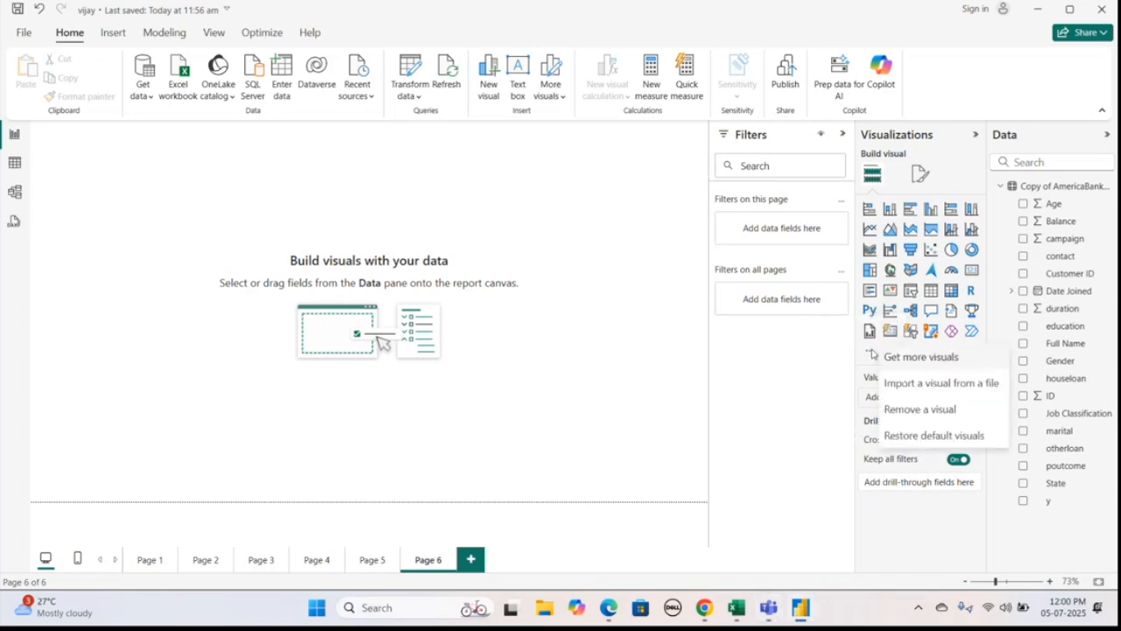
{"action": "left_click", "coordinate": [787, 388]}
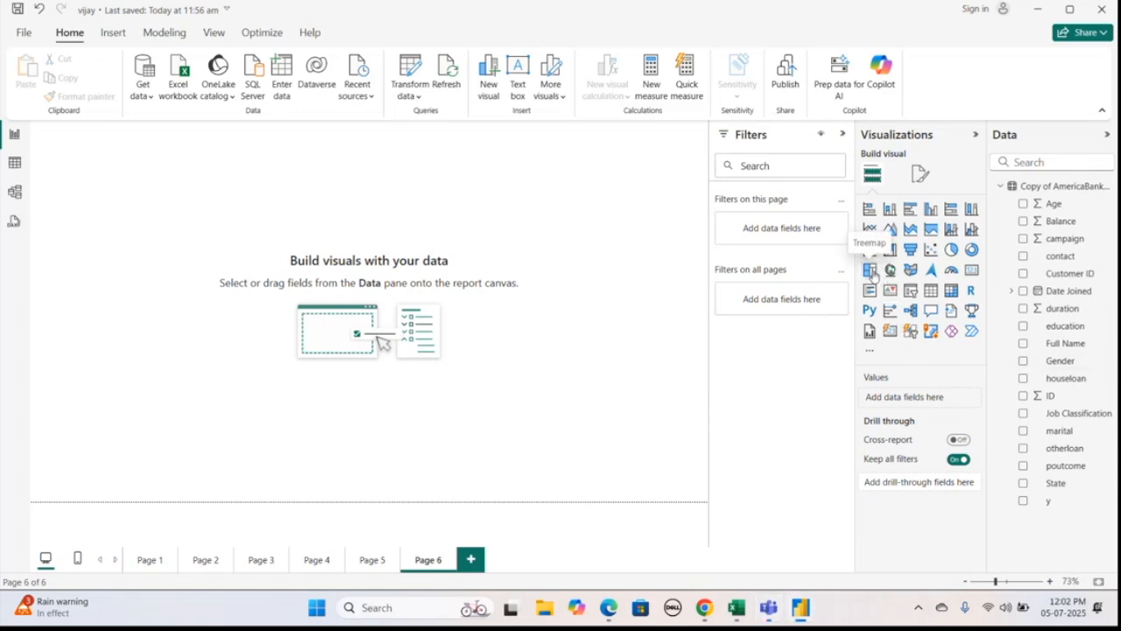
{"action": "left_click", "coordinate": [872, 274]}
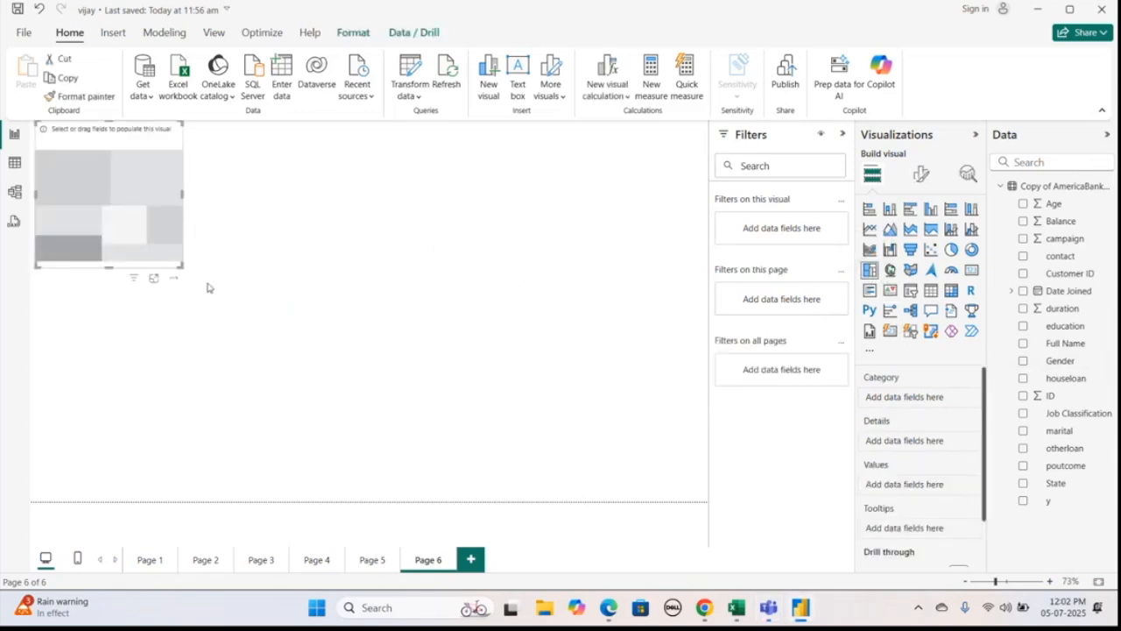
{"action": "left_click_drag", "start_coordinate": [182, 269], "coordinate": [542, 461]}
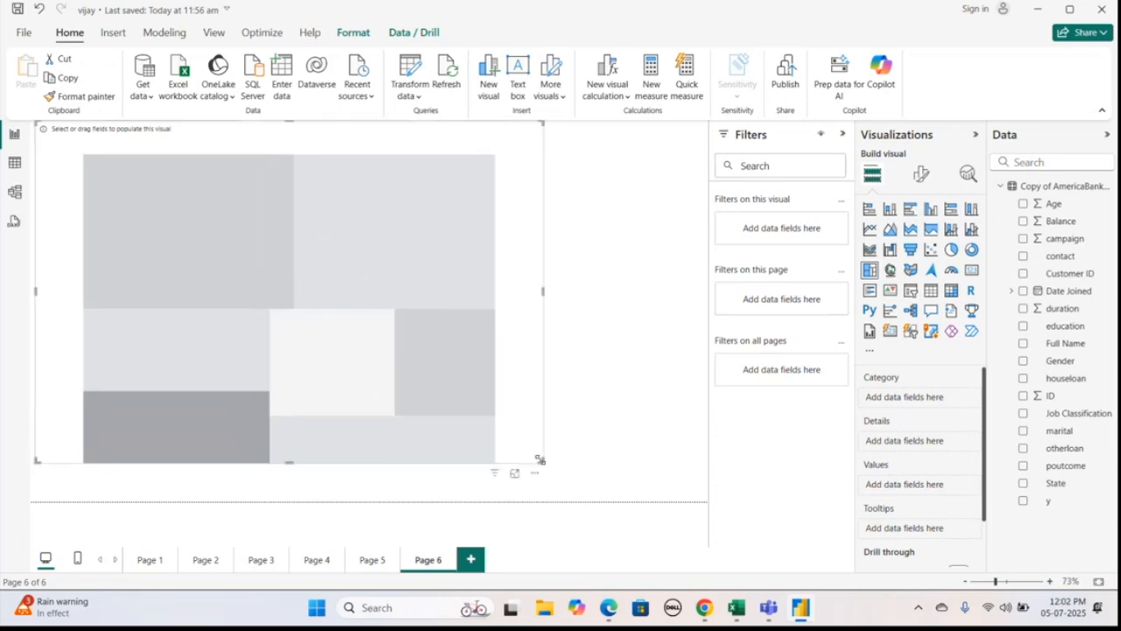
Step: Set Balance as the treemap's values and, after trying otherloan, use education as its category
{"action": "left_click", "coordinate": [1025, 222]}
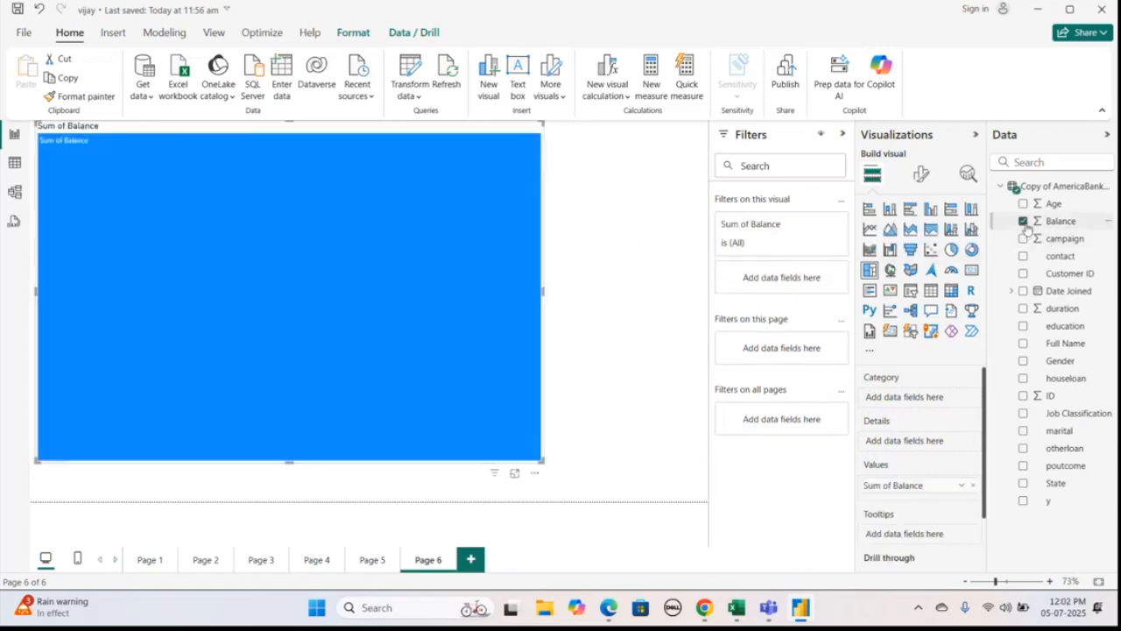
{"action": "left_click", "coordinate": [1023, 449]}
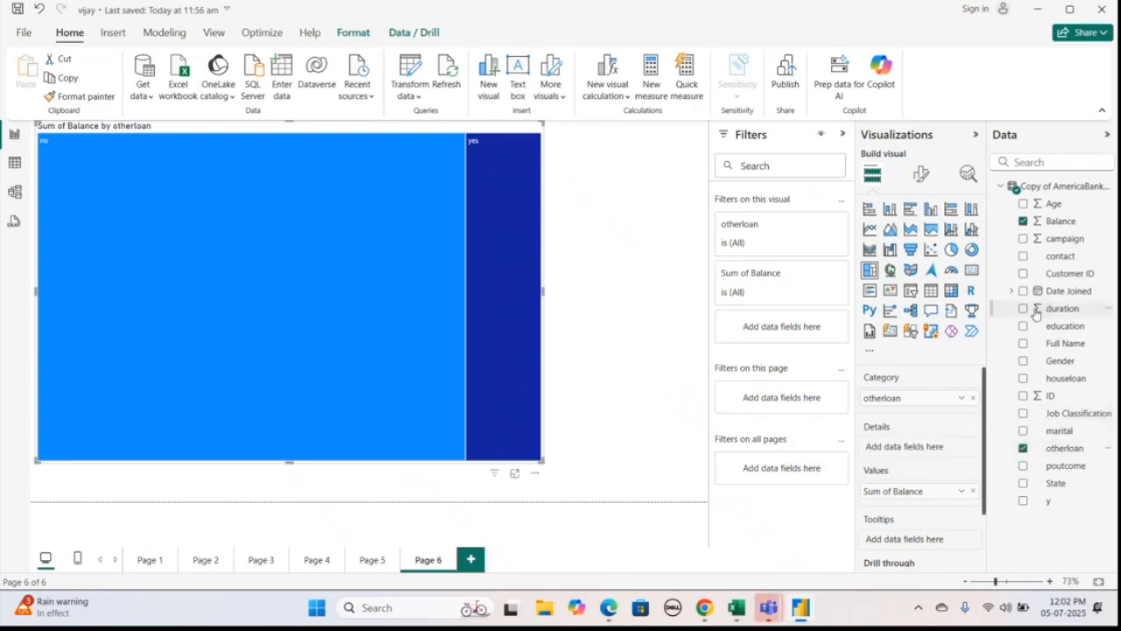
{"action": "left_click", "coordinate": [1024, 447]}
{"action": "left_click", "coordinate": [1023, 326]}
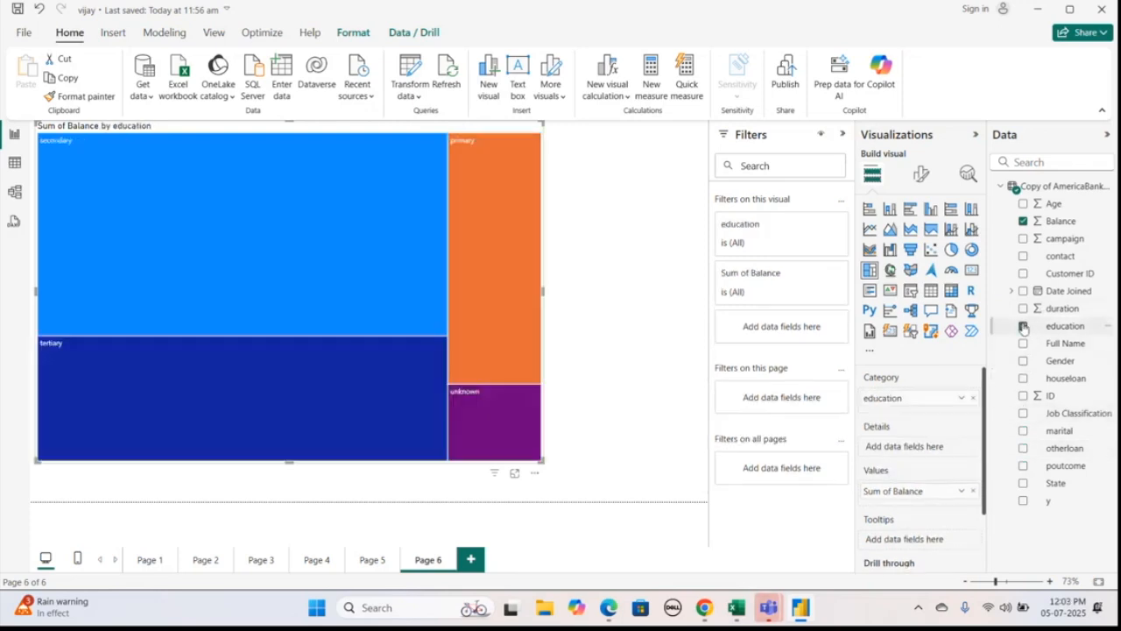
{"action": "left_click", "coordinate": [674, 357]}
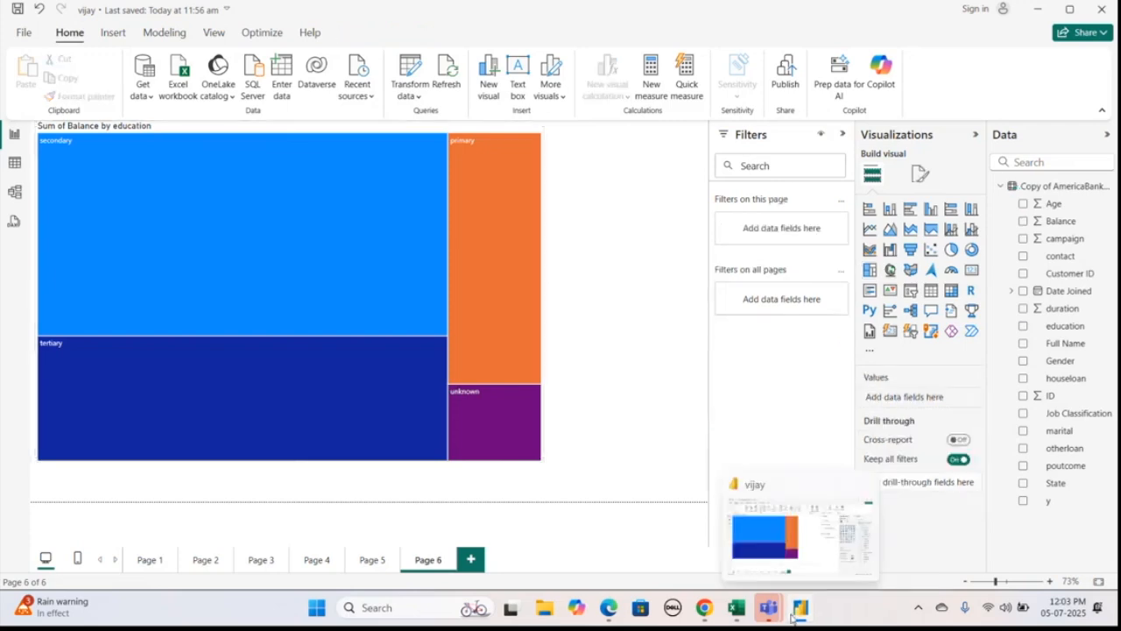
{"action": "left_click", "coordinate": [794, 616]}
{"action": "left_click", "coordinate": [794, 616]}
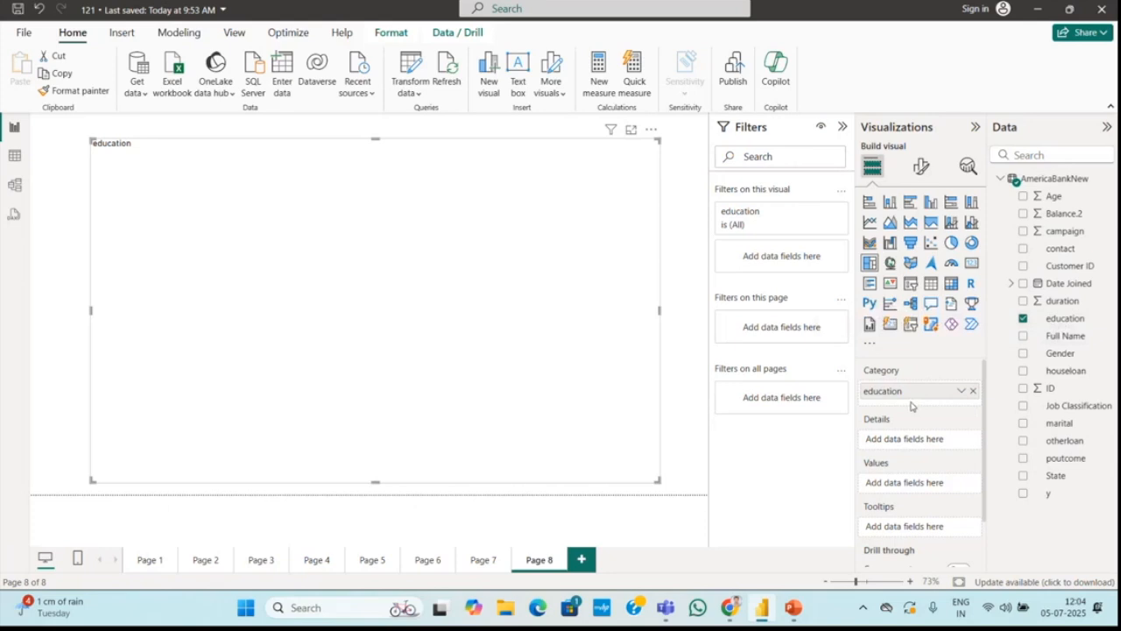
Step: Add Balance.2 to the values of the education treemap on Page 8, then try converting it to a map and undo that
{"action": "left_click_drag", "start_coordinate": [1038, 221], "coordinate": [915, 493]}
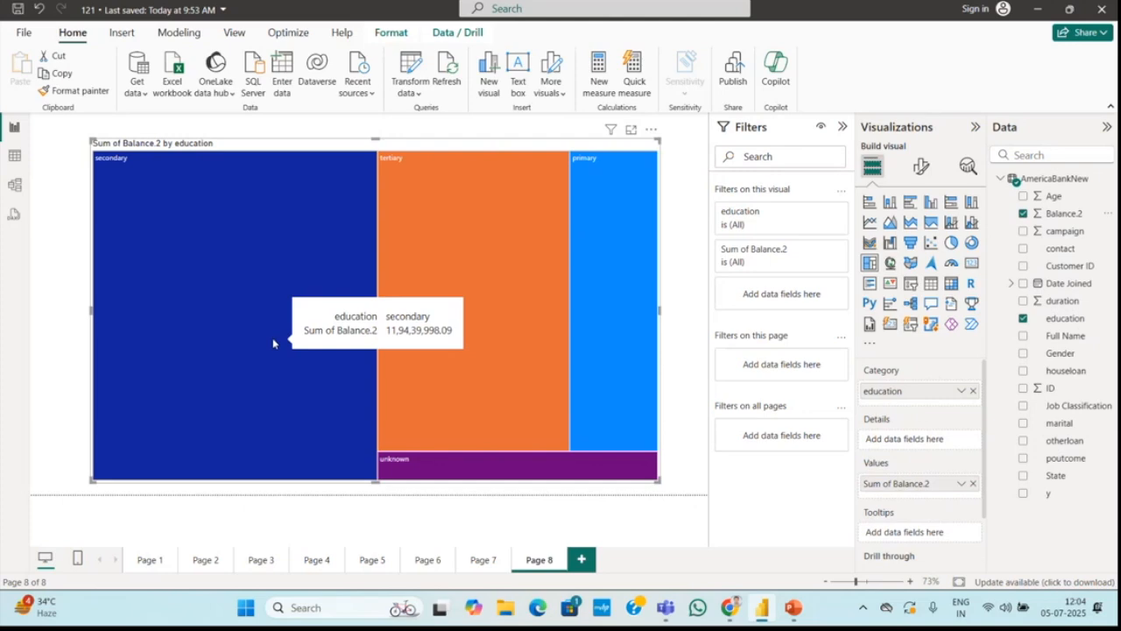
{"action": "left_click", "coordinate": [890, 265]}
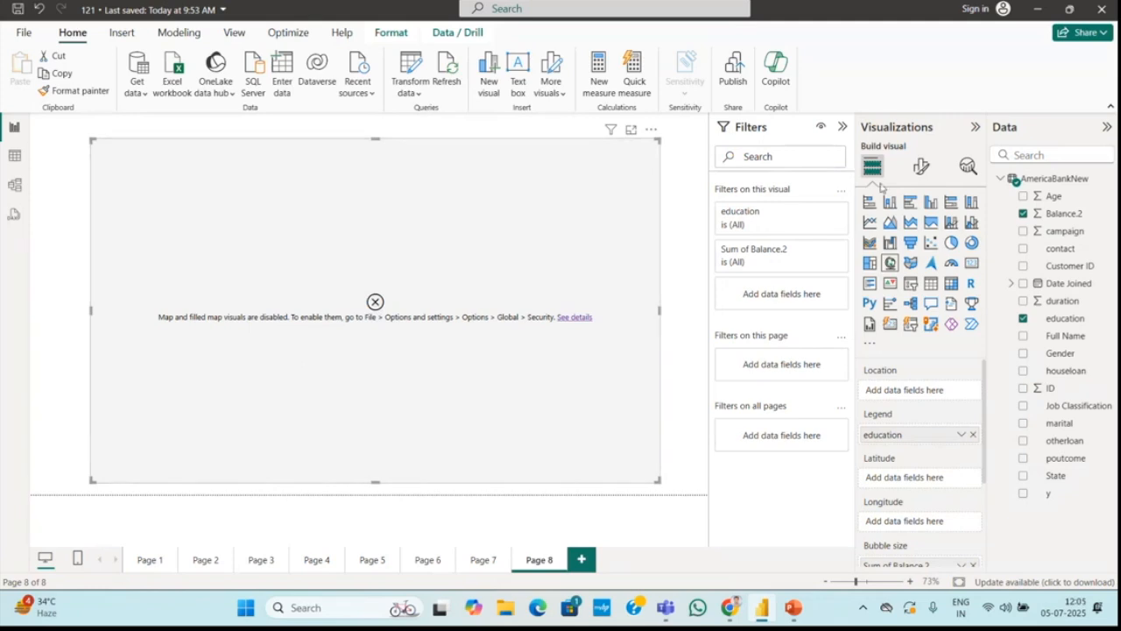
{"action": "key", "text": "ctrl+z"}
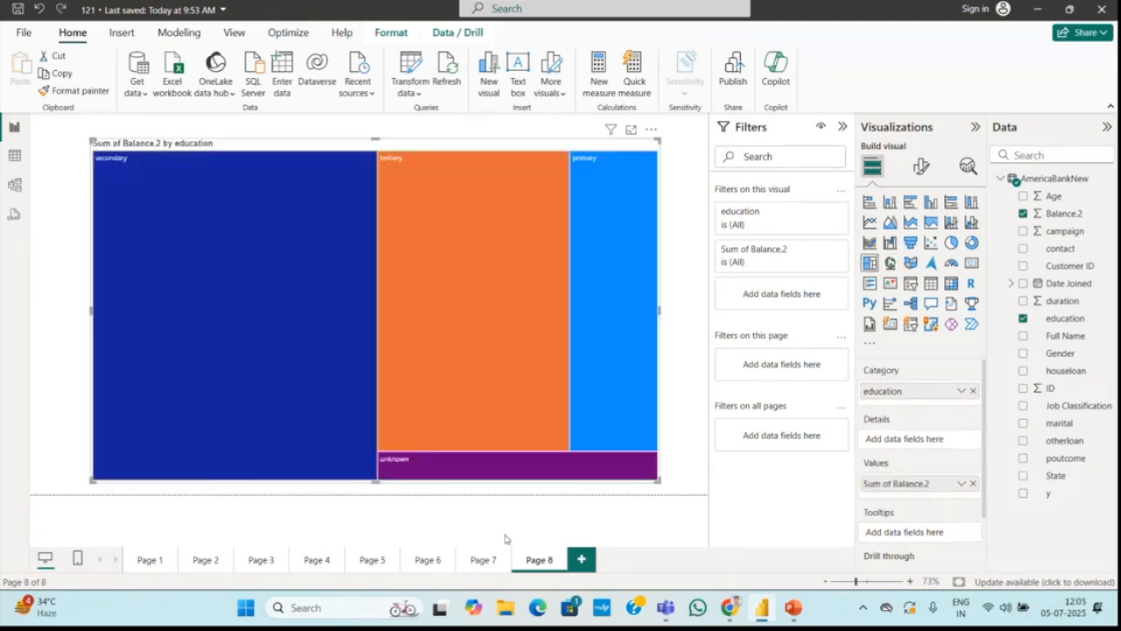
Step: Add Page 9 to the report, insert a map visual and move it toward the middle of the canvas
{"action": "left_click", "coordinate": [587, 567]}
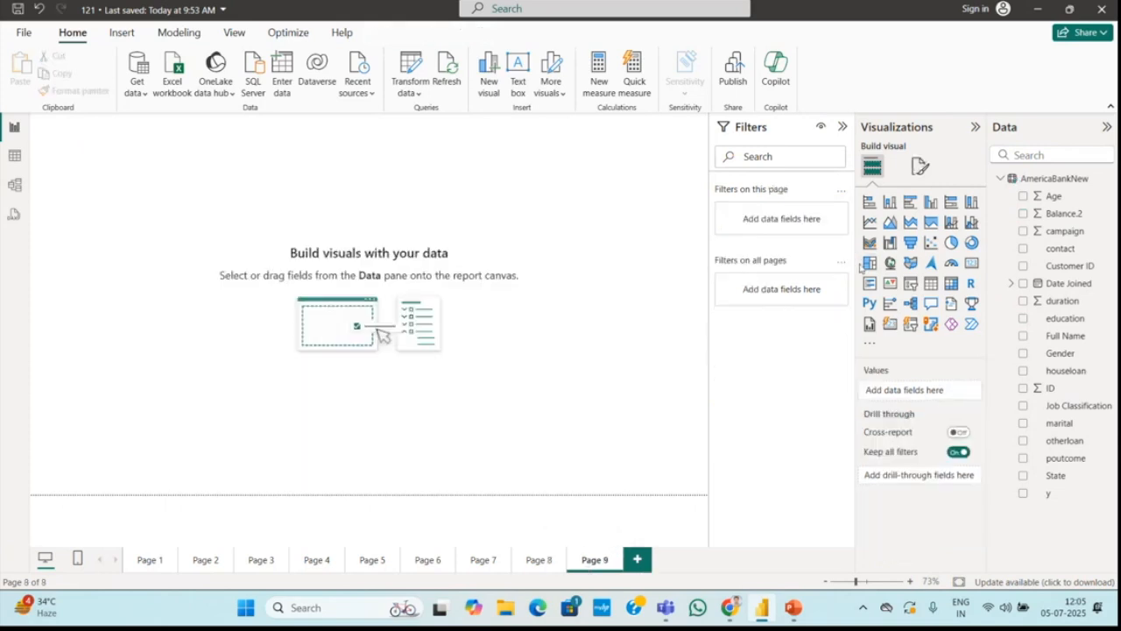
{"action": "left_click", "coordinate": [890, 263]}
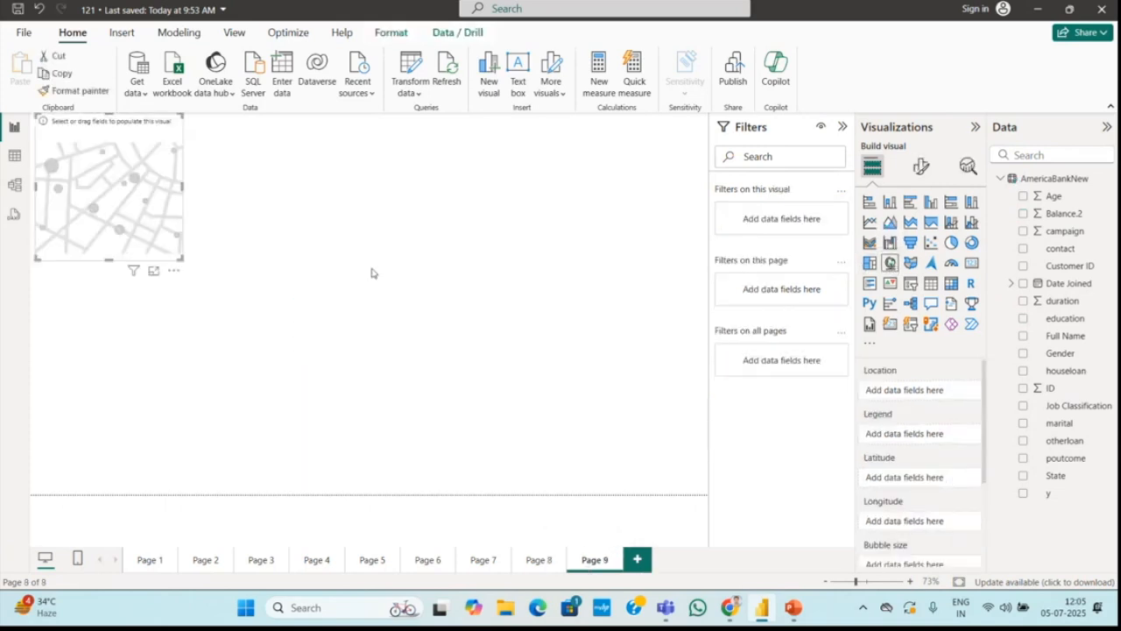
{"action": "left_click_drag", "start_coordinate": [118, 217], "coordinate": [343, 324]}
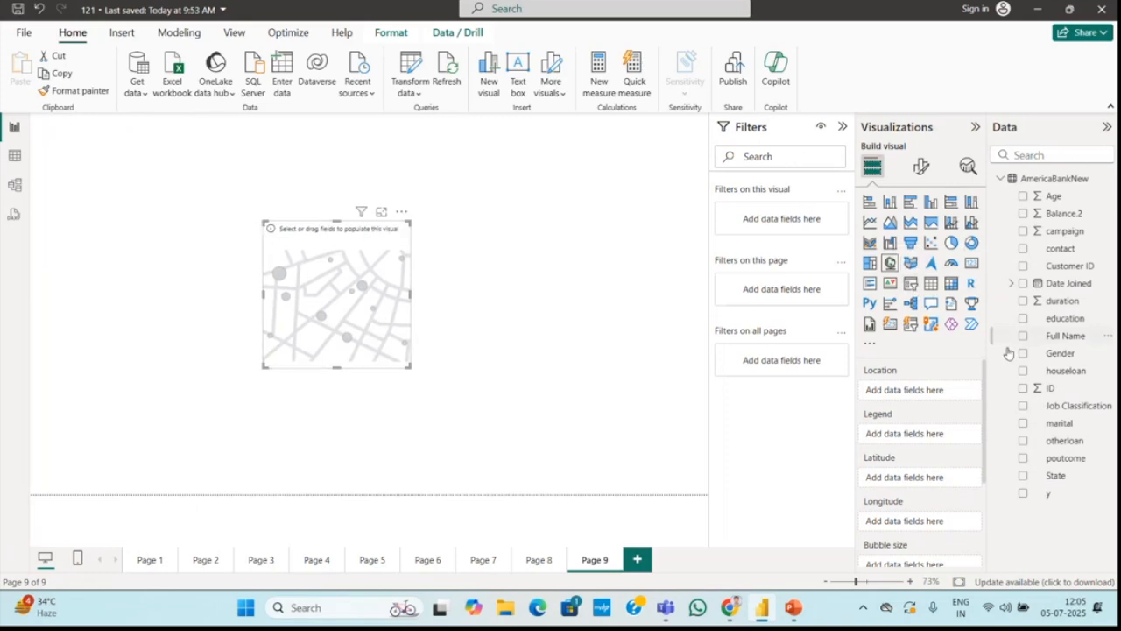
Step: Assign State to the map's location and enlarge the visual across most of the canvas
{"action": "left_click", "coordinate": [1056, 478]}
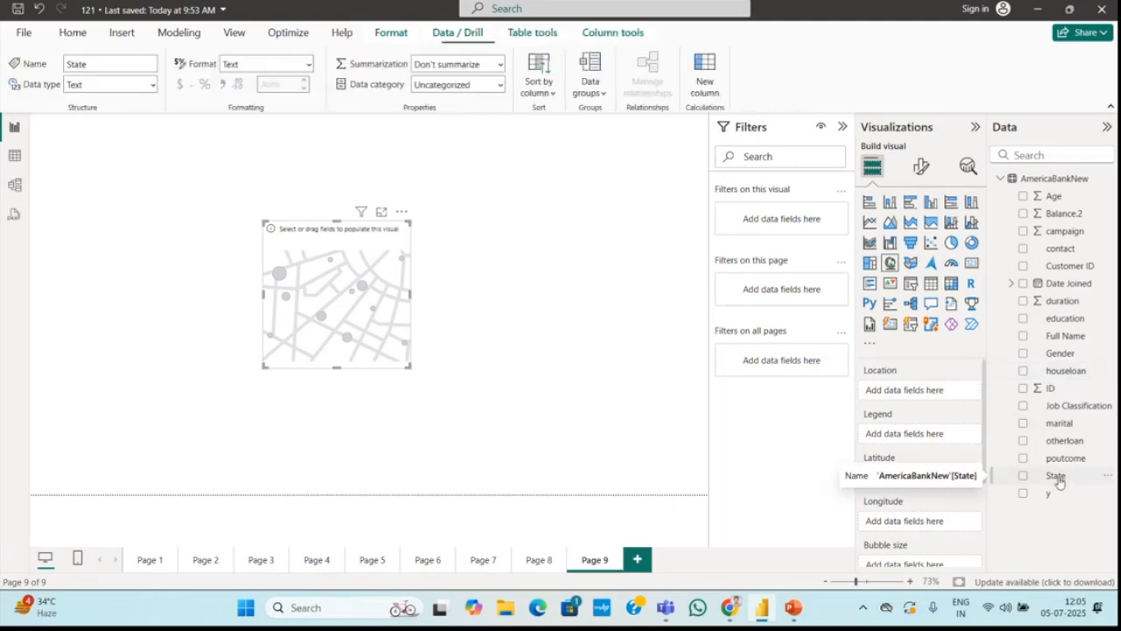
{"action": "left_click", "coordinate": [1024, 476]}
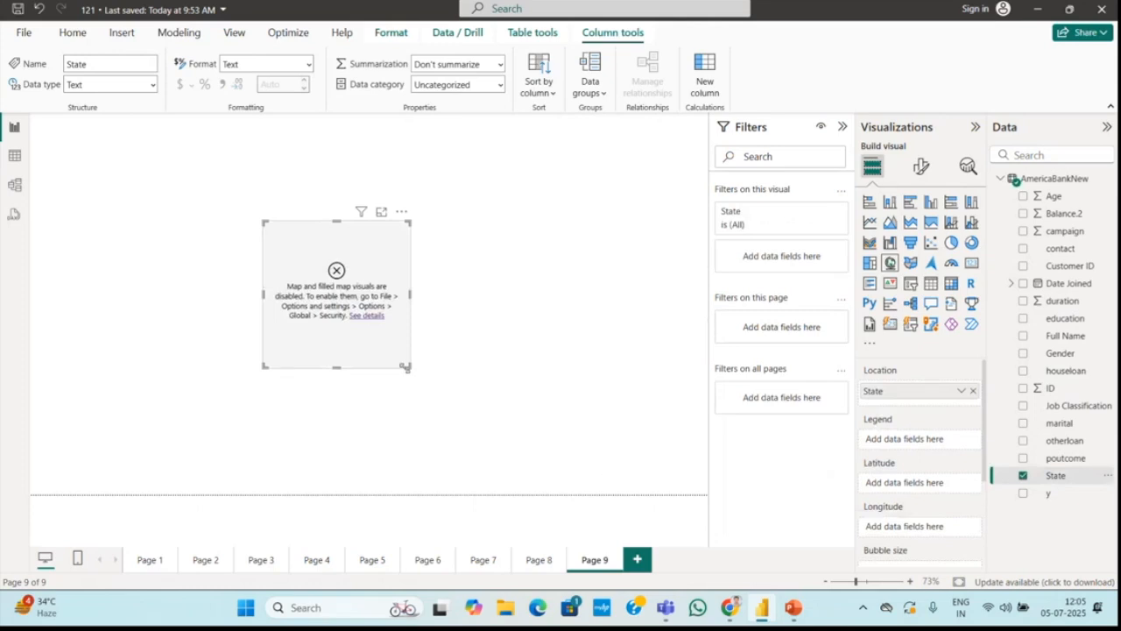
{"action": "left_click_drag", "start_coordinate": [406, 368], "coordinate": [531, 441]}
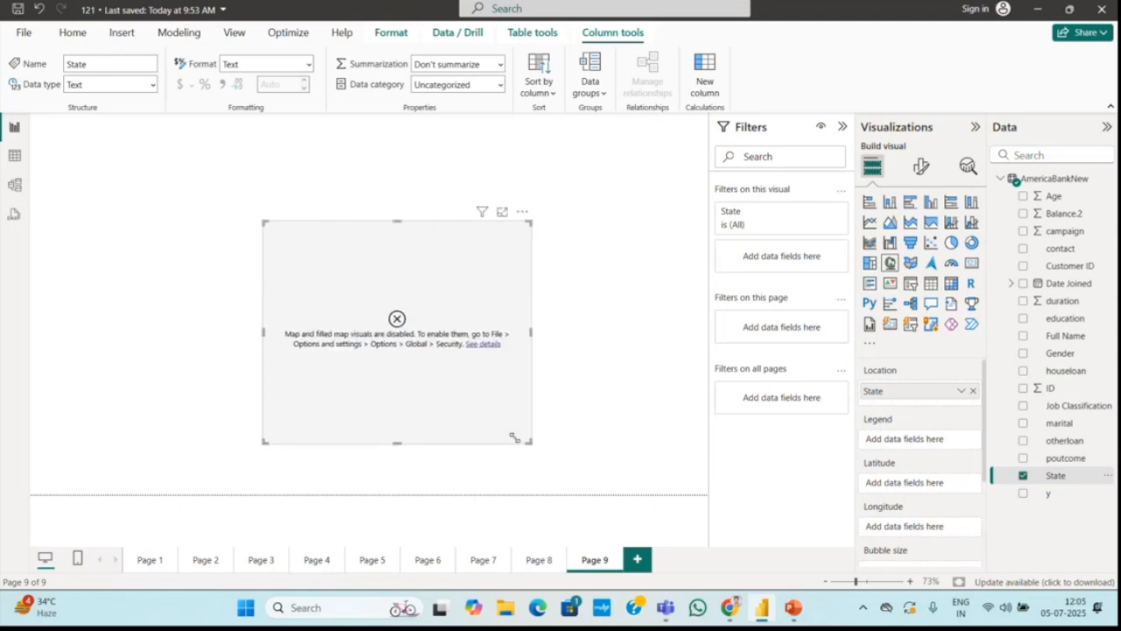
{"action": "left_click_drag", "start_coordinate": [265, 222], "coordinate": [113, 161]}
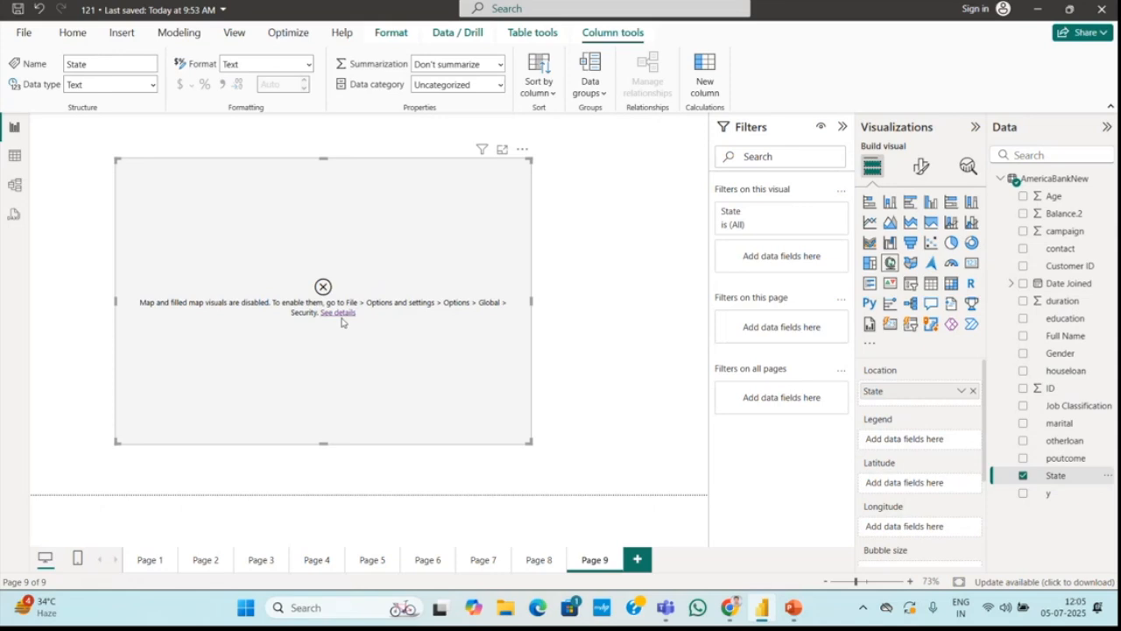
Step: Enable the use of Map and Filled Map visuals in the global security options
{"action": "left_click", "coordinate": [24, 33]}
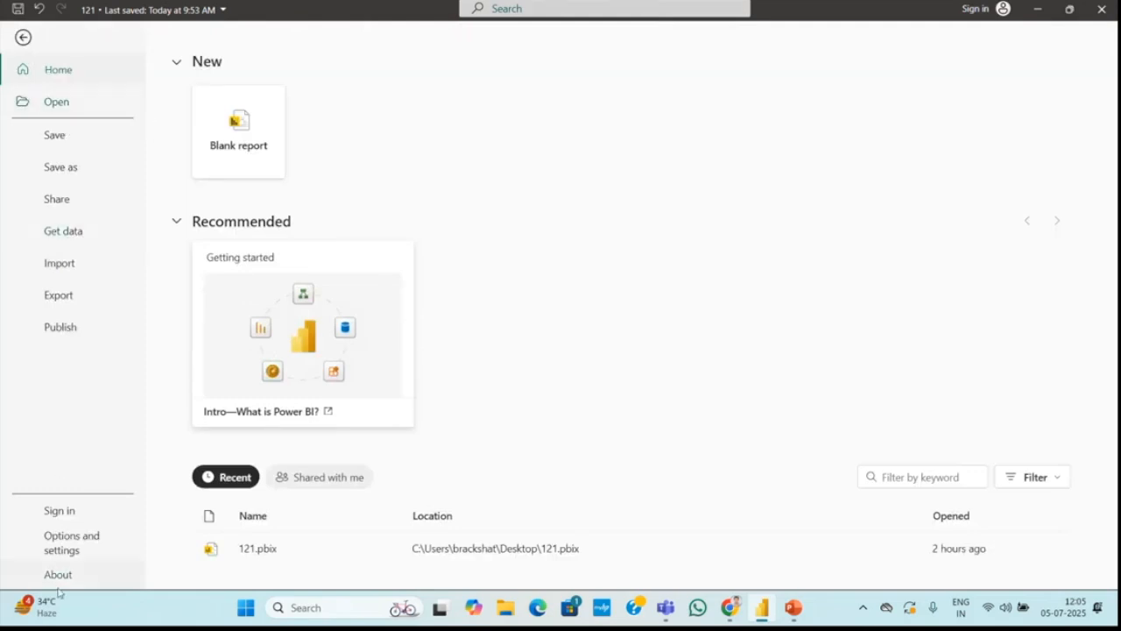
{"action": "left_click", "coordinate": [82, 539]}
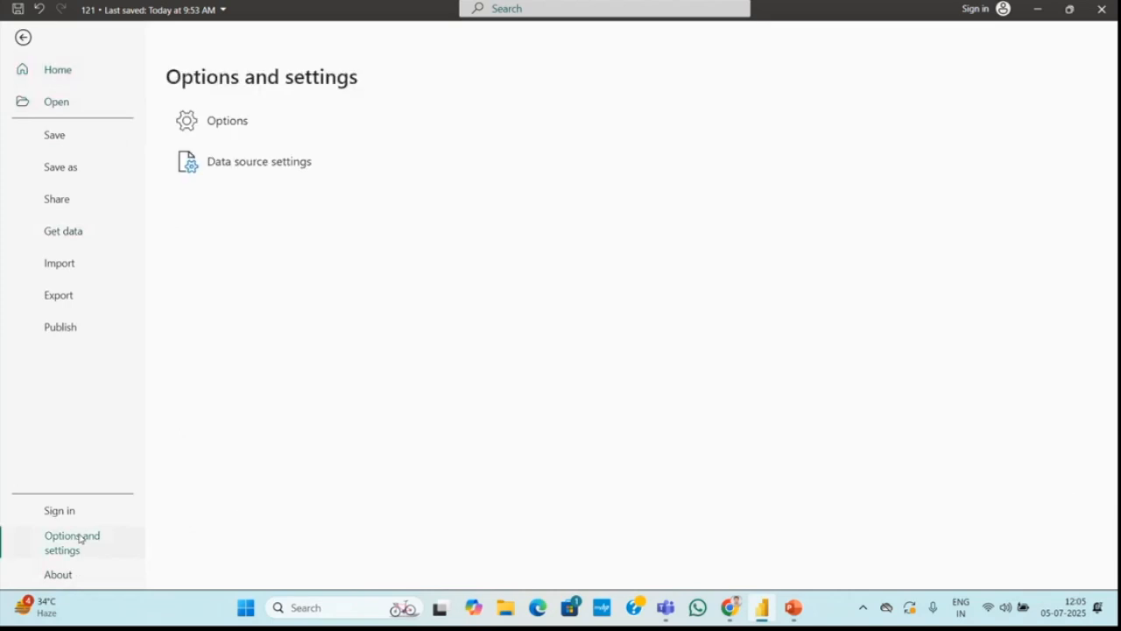
{"action": "left_click", "coordinate": [222, 125]}
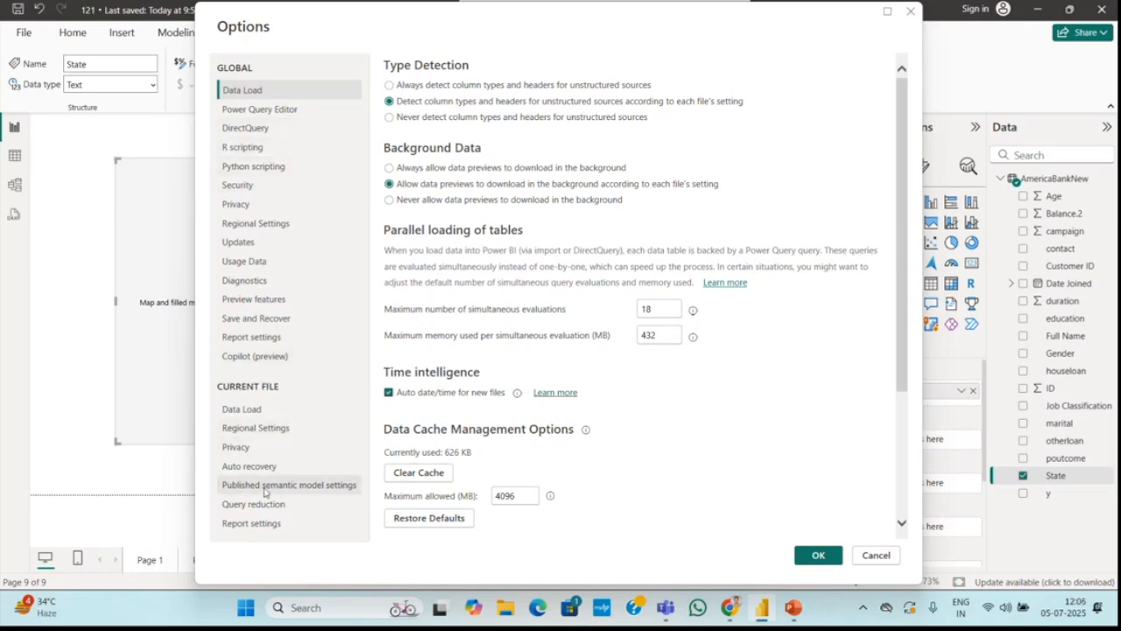
{"action": "left_click", "coordinate": [246, 188]}
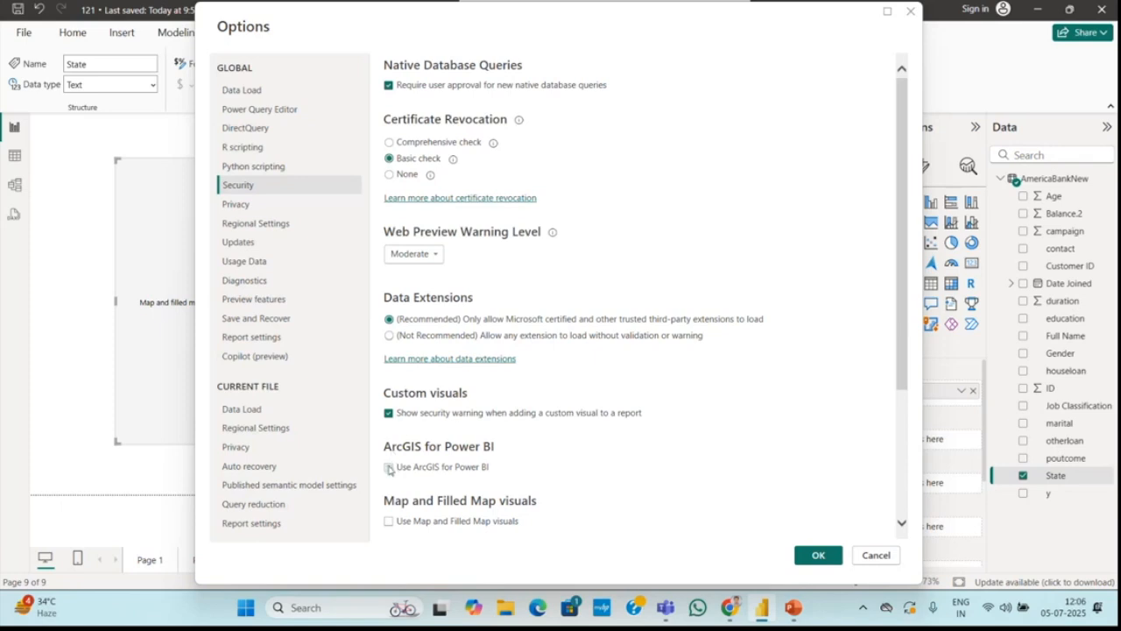
{"action": "left_click", "coordinate": [388, 523]}
{"action": "left_click", "coordinate": [817, 557]}
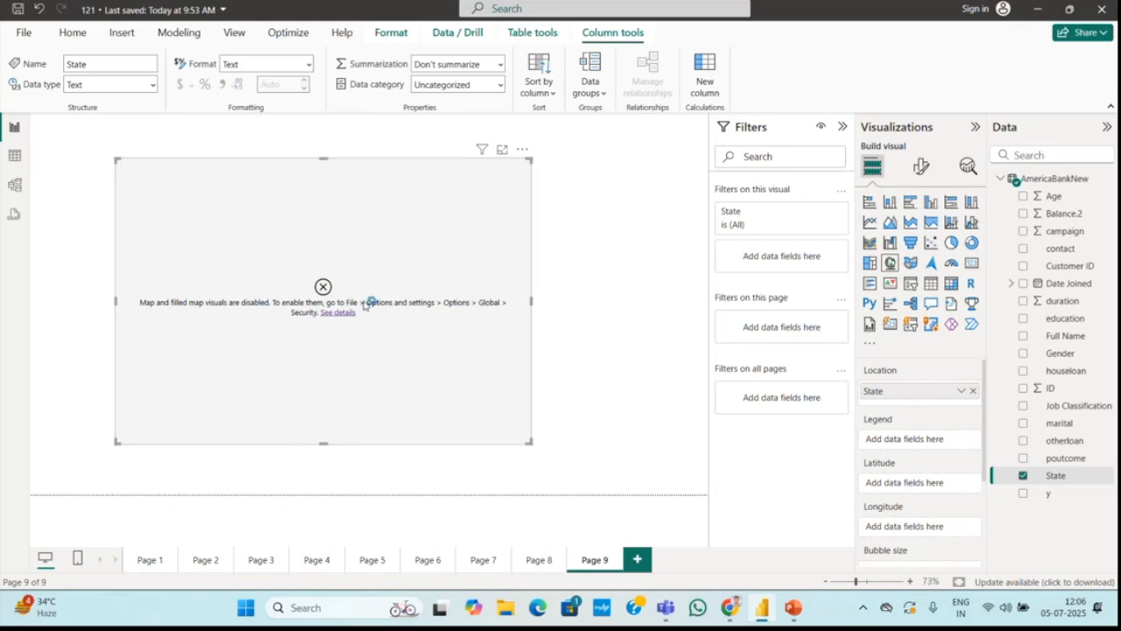
Step: Save the report 121 and reopen it to apply the enabled map visuals
{"action": "key", "text": "ctrl+s"}
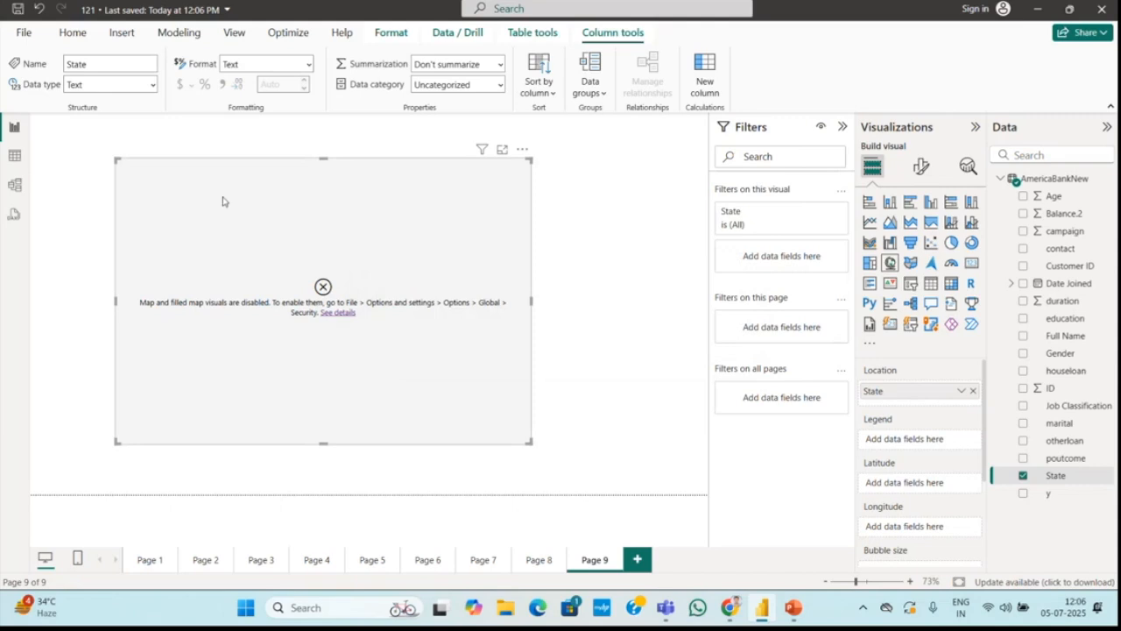
{"action": "left_click", "coordinate": [22, 33]}
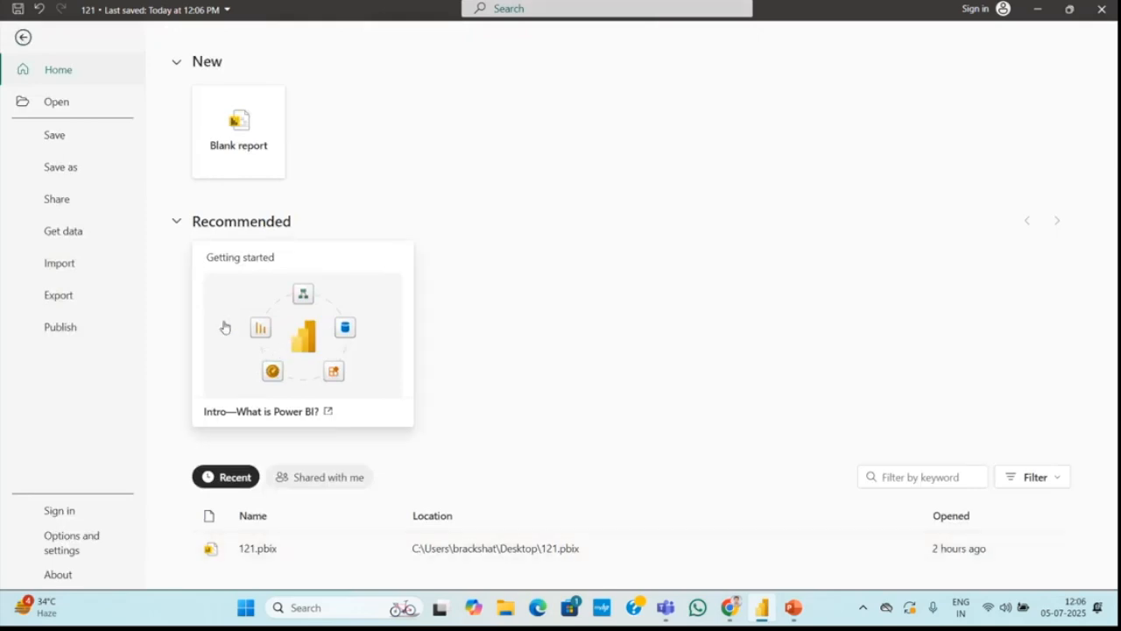
{"action": "left_click", "coordinate": [87, 143]}
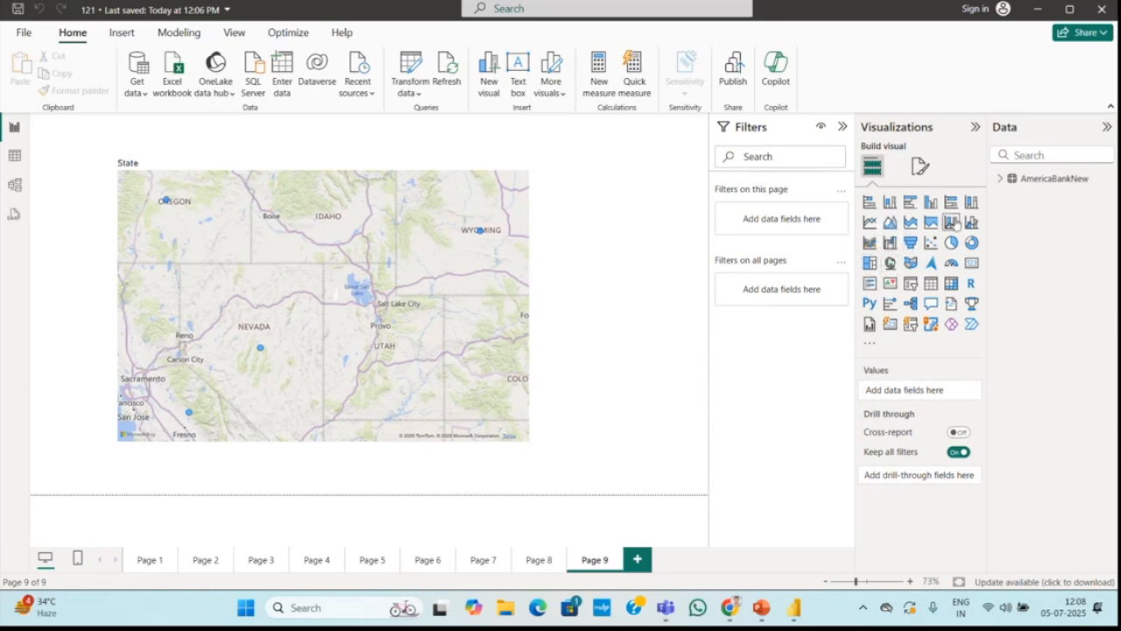
Step: Add ID to the bubble size of the State map on Page 9
{"action": "left_click", "coordinate": [896, 129]}
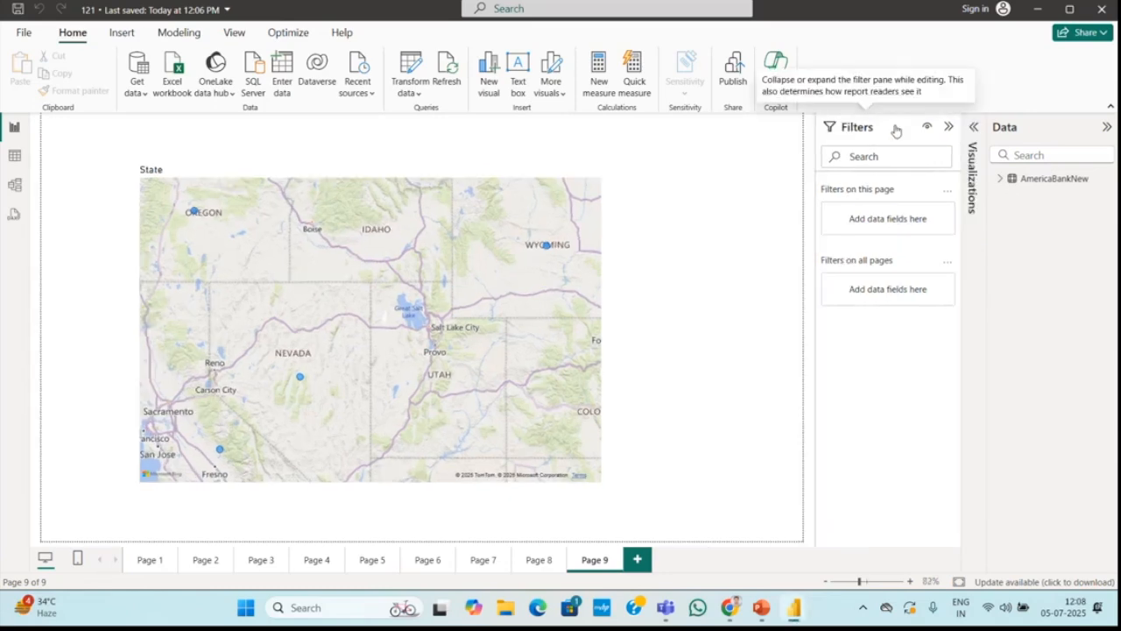
{"action": "left_click", "coordinate": [973, 127]}
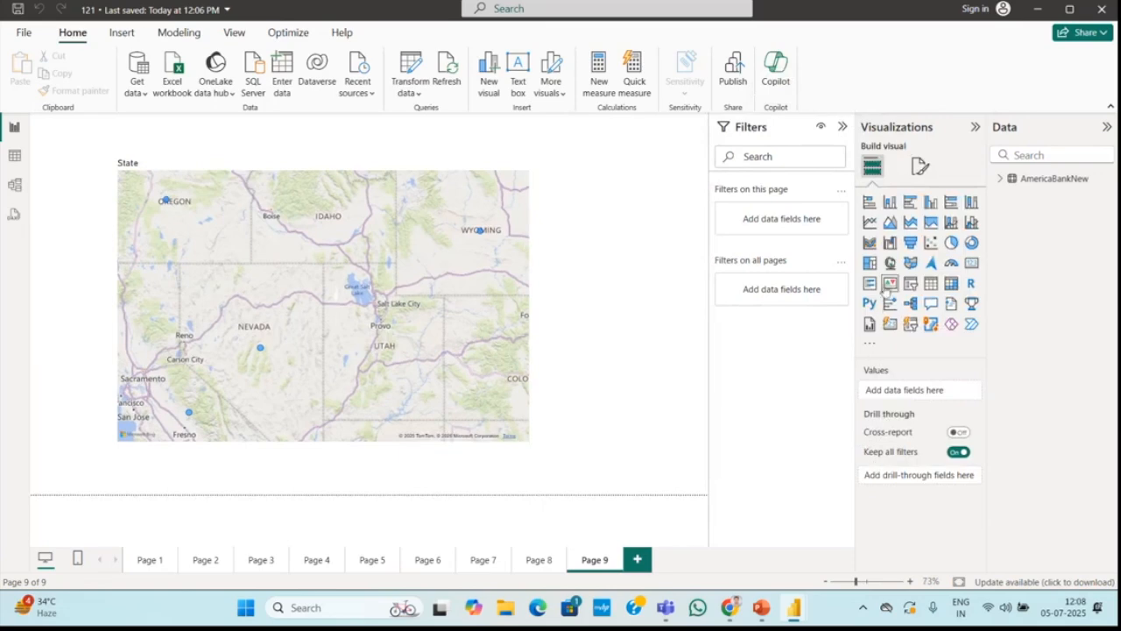
{"action": "left_click", "coordinate": [454, 361]}
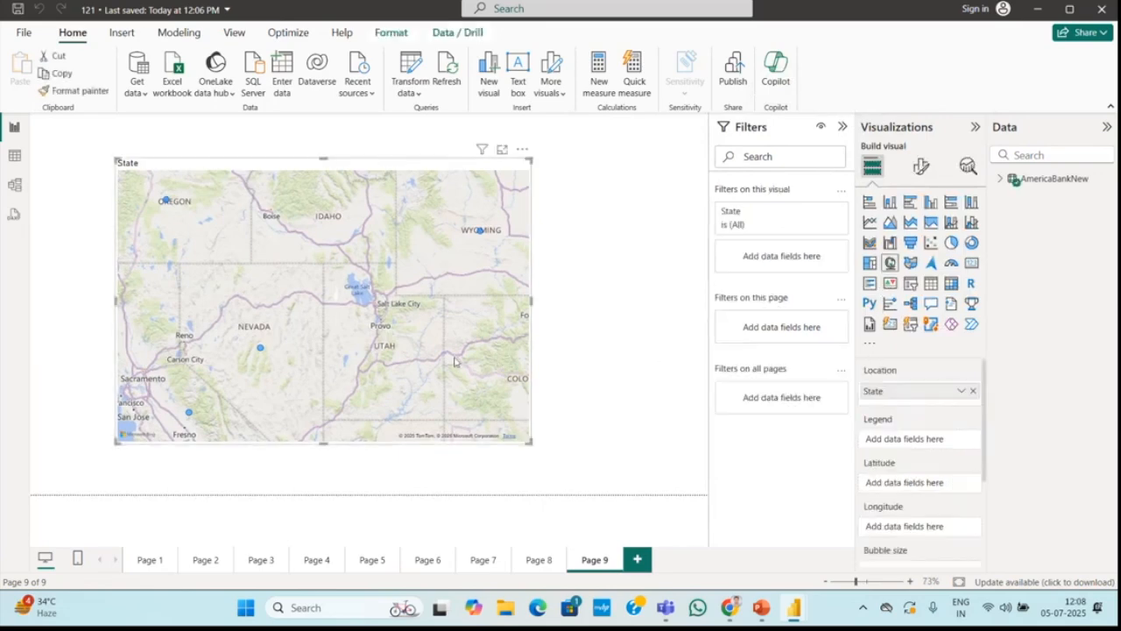
{"action": "left_click", "coordinate": [1000, 179]}
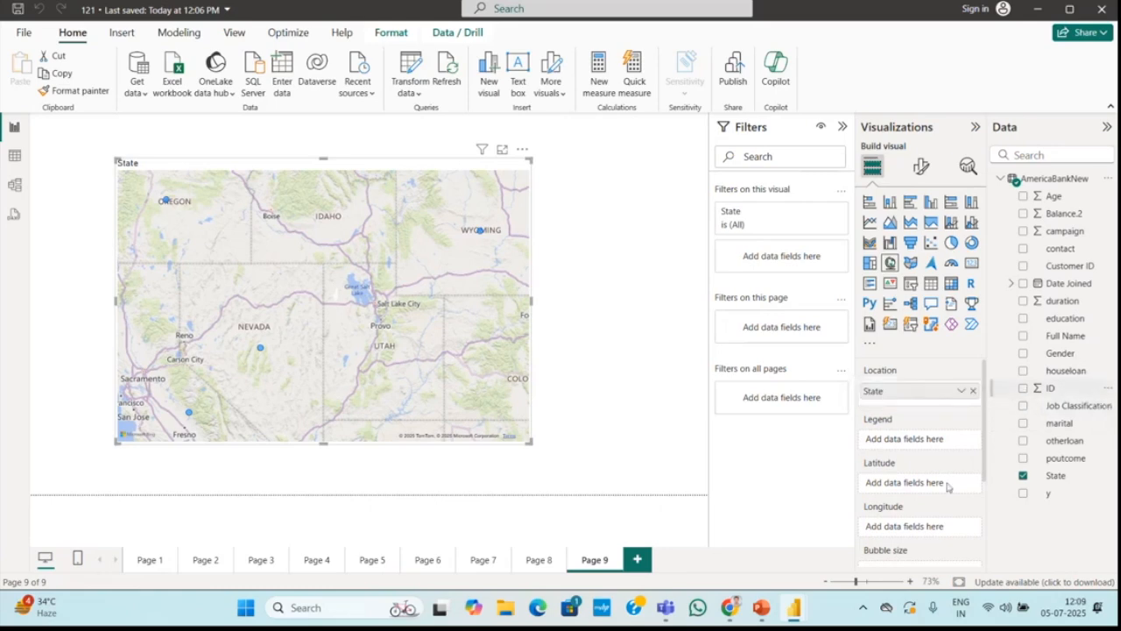
{"action": "scroll", "coordinate": [891, 548], "scroll_direction": "down", "scroll_amount": 2}
{"action": "scroll", "coordinate": [891, 549], "scroll_direction": "down", "scroll_amount": 2}
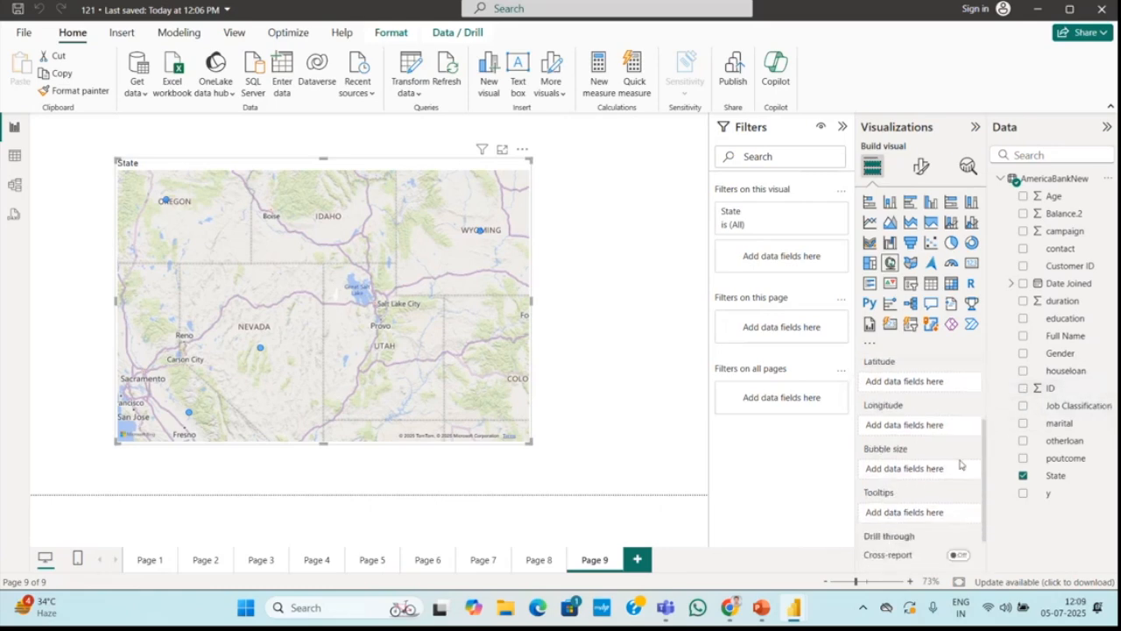
{"action": "left_click_drag", "start_coordinate": [1035, 390], "coordinate": [916, 474]}
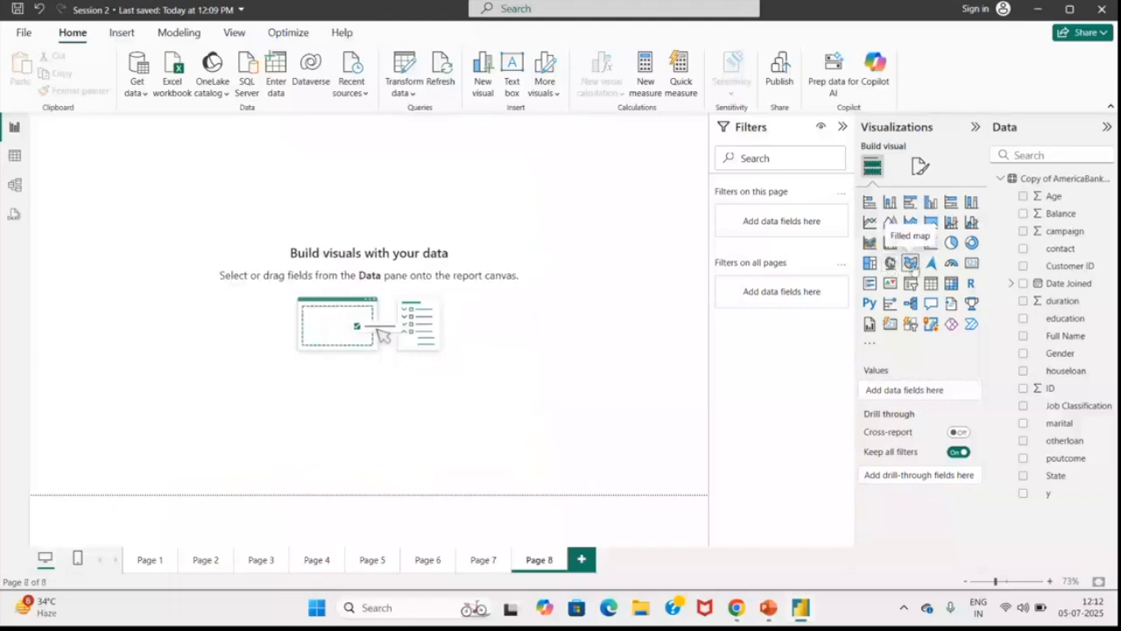
Step: Insert a filled map on Page 8 of the Session 2 report with State as location and Customer ID as legend
{"action": "left_click", "coordinate": [912, 262]}
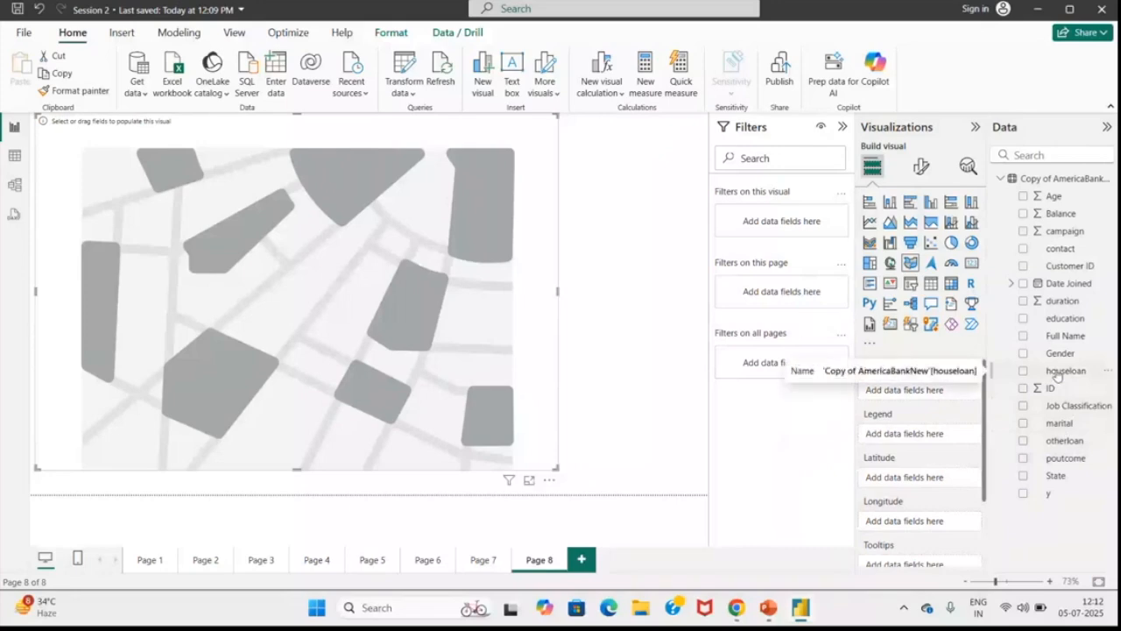
{"action": "left_click", "coordinate": [1024, 477]}
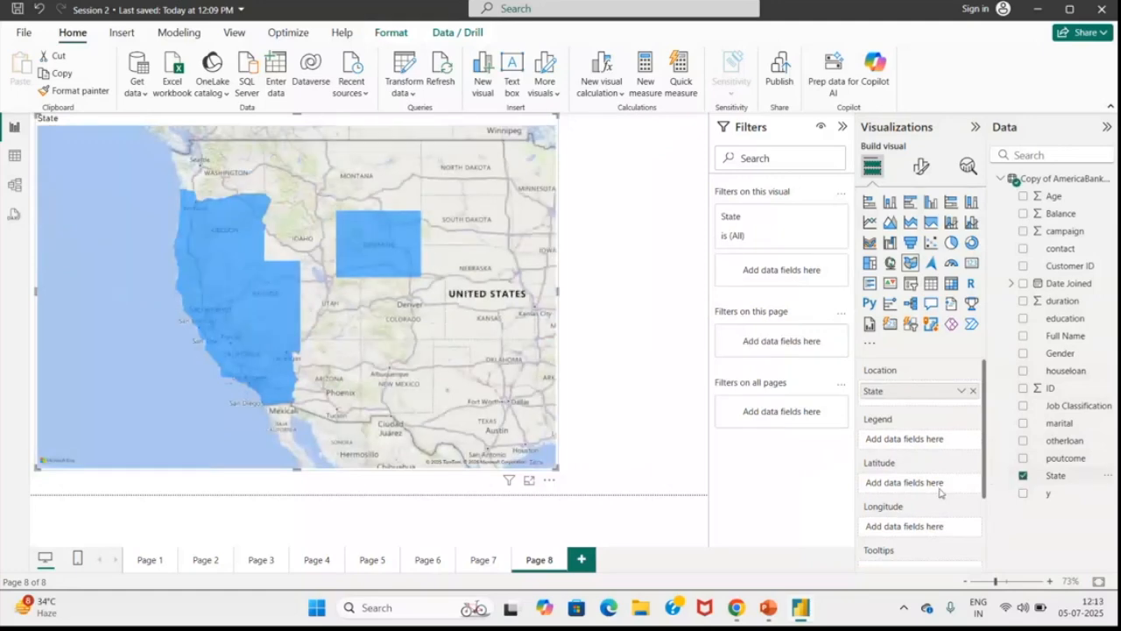
{"action": "scroll", "coordinate": [940, 493], "scroll_direction": "down", "scroll_amount": 3}
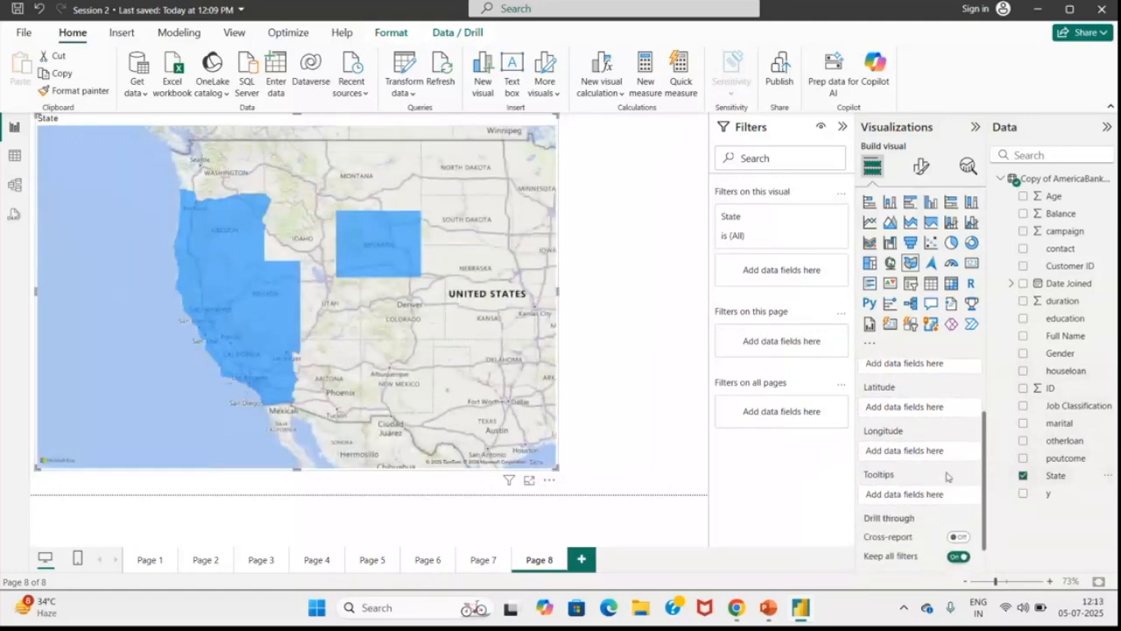
{"action": "scroll", "coordinate": [954, 470], "scroll_direction": "down", "scroll_amount": 1}
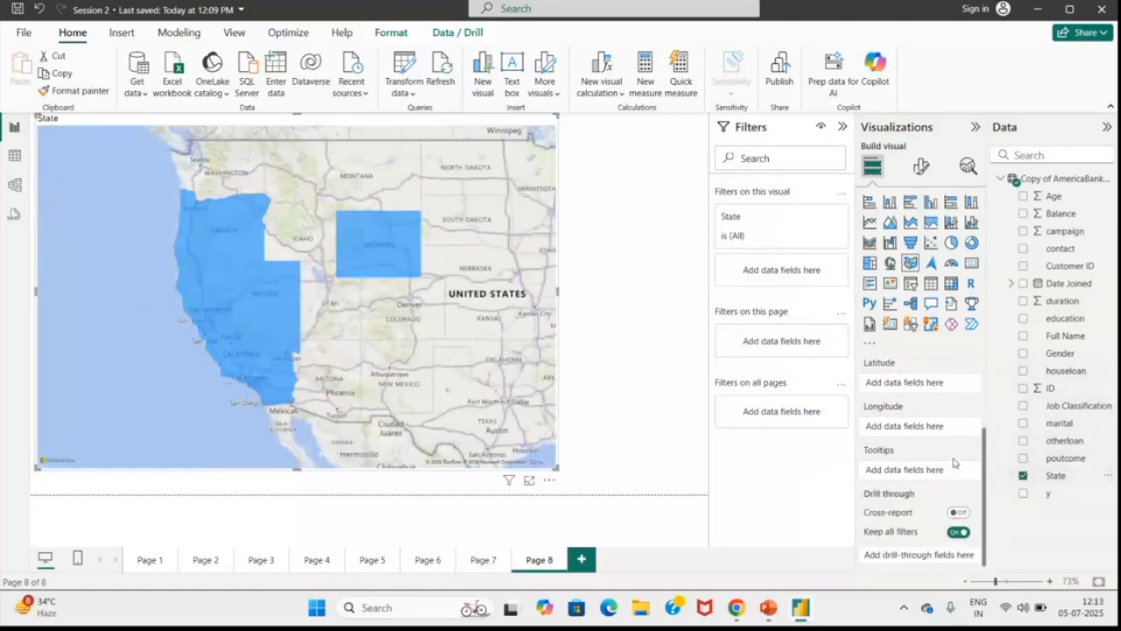
{"action": "scroll", "coordinate": [955, 424], "scroll_direction": "up", "scroll_amount": 1}
{"action": "scroll", "coordinate": [955, 424], "scroll_direction": "down", "scroll_amount": 1}
{"action": "left_click_drag", "start_coordinate": [1065, 270], "coordinate": [1024, 269]}
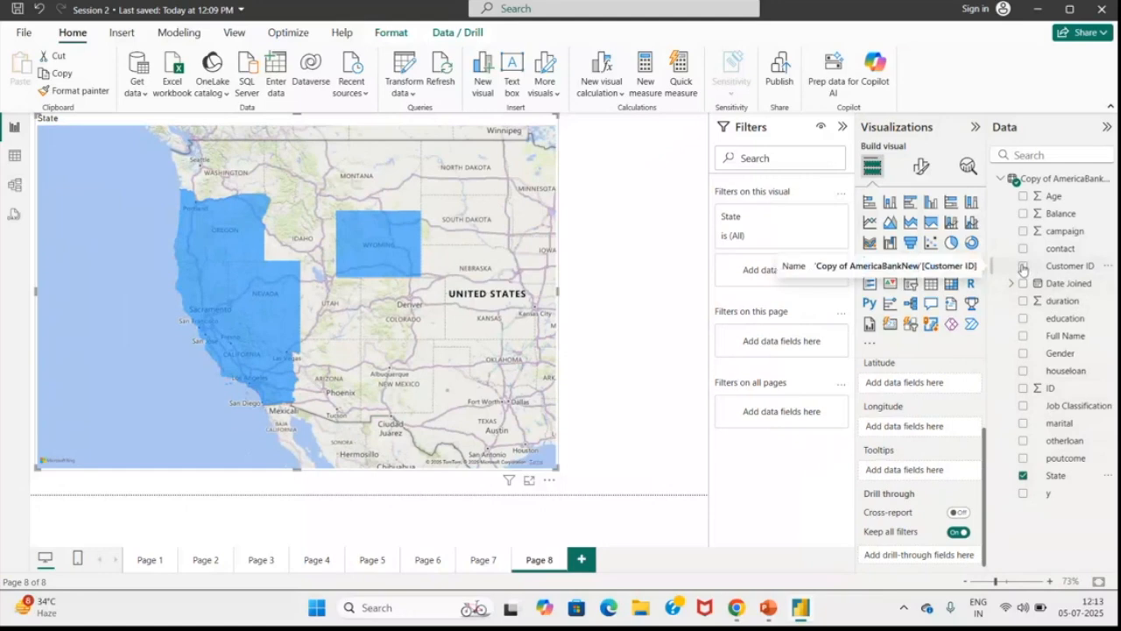
{"action": "left_click", "coordinate": [1023, 267]}
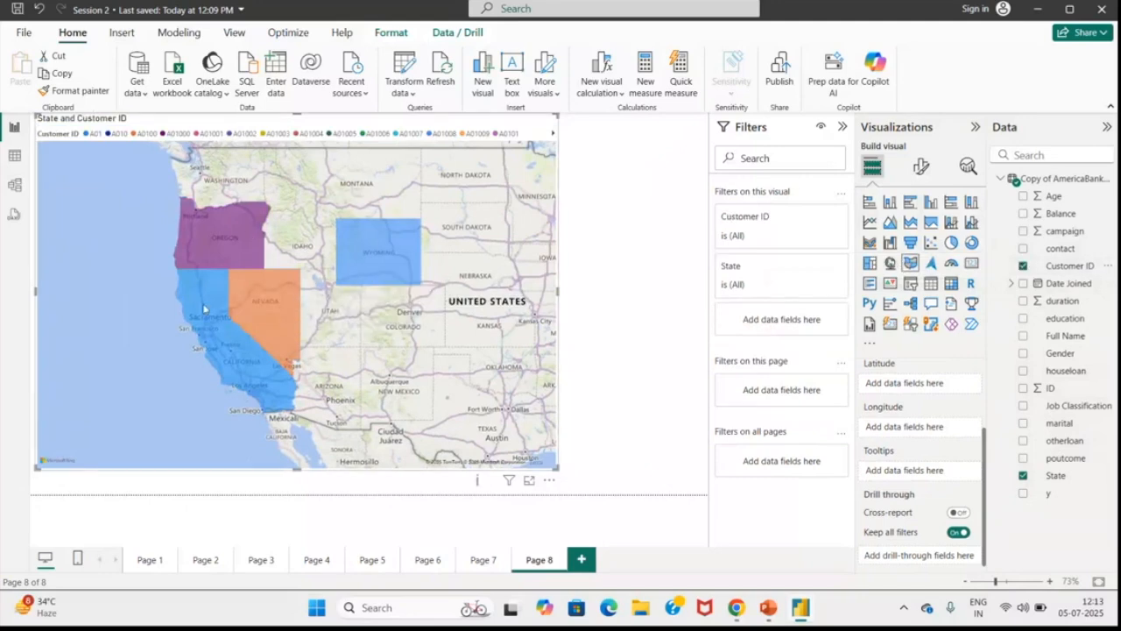
Step: Widen the filled map across most of the Page 8 canvas and add Page 9 to the report
{"action": "scroll", "coordinate": [203, 304], "scroll_direction": "up", "scroll_amount": 1}
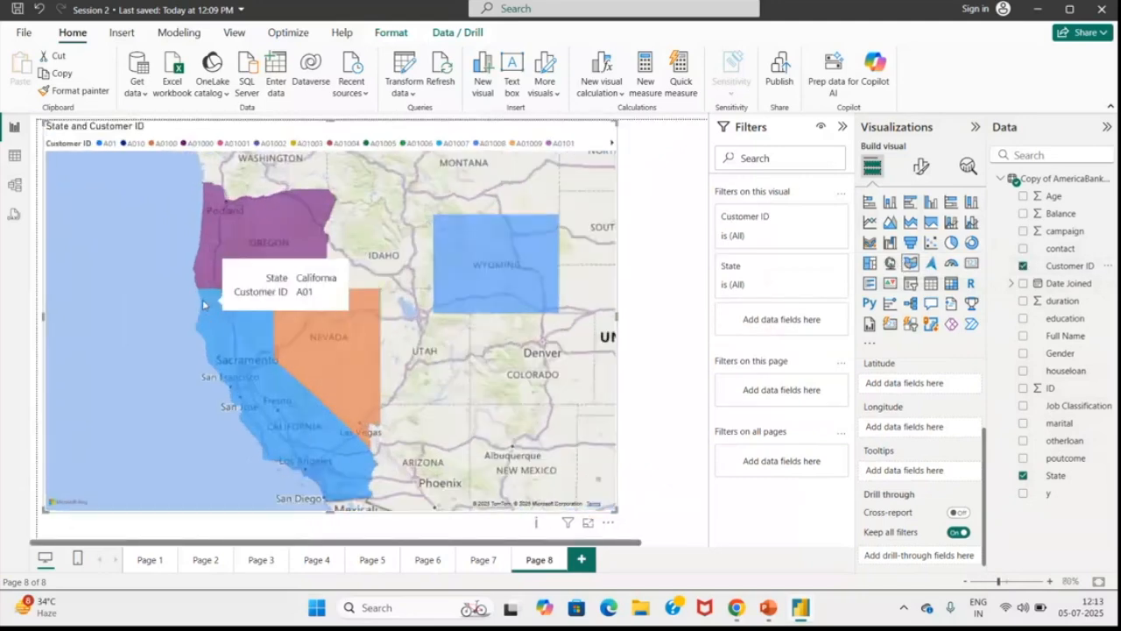
{"action": "scroll", "coordinate": [208, 302], "scroll_direction": "down", "scroll_amount": 1}
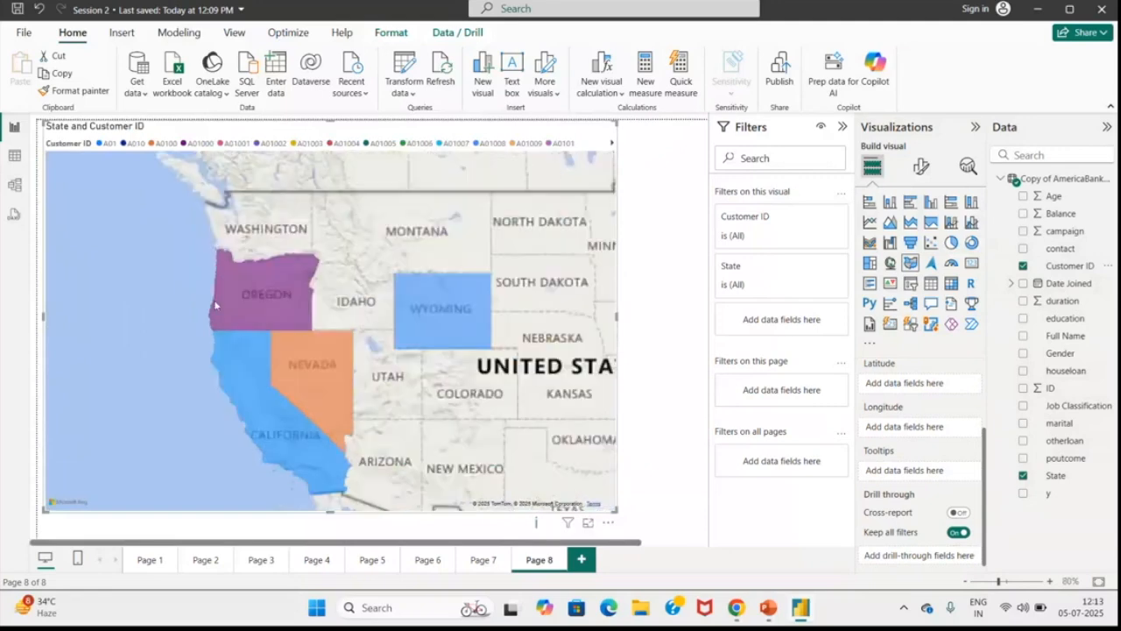
{"action": "scroll", "coordinate": [213, 299], "scroll_direction": "down", "scroll_amount": 2}
{"action": "left_click_drag", "start_coordinate": [551, 463], "coordinate": [601, 472]}
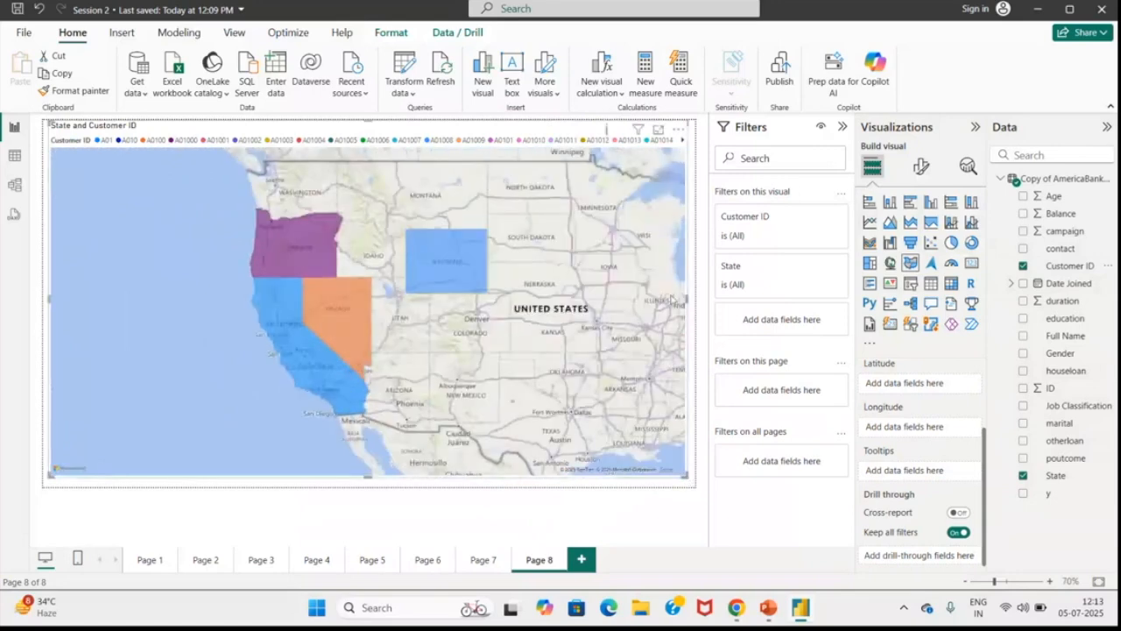
{"action": "left_click_drag", "start_coordinate": [673, 299], "coordinate": [650, 300]}
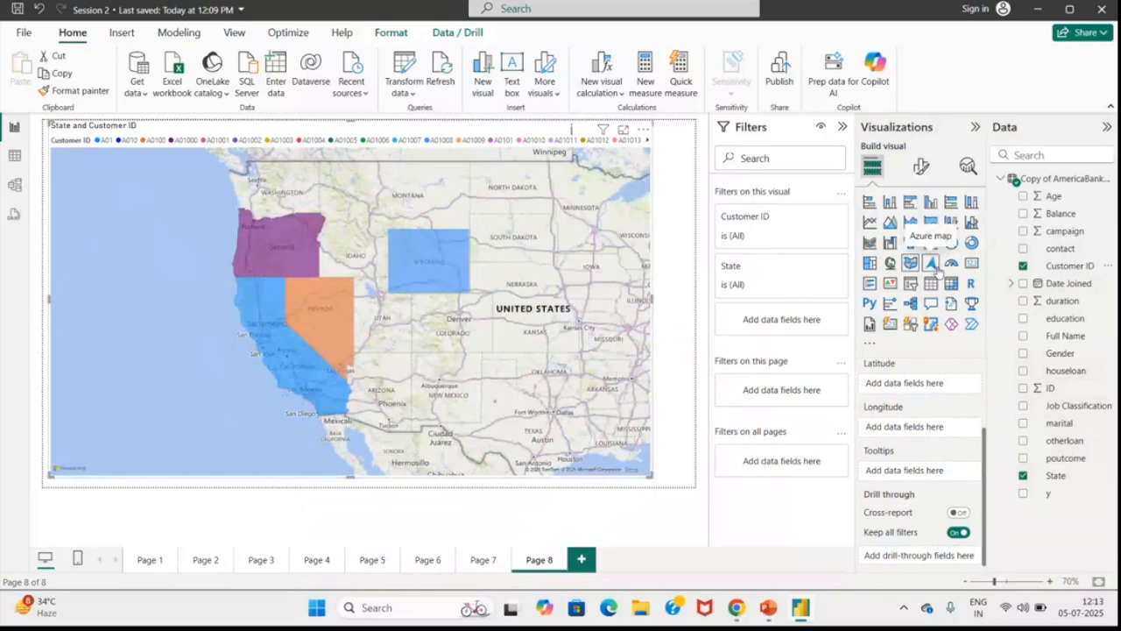
{"action": "left_click", "coordinate": [580, 559]}
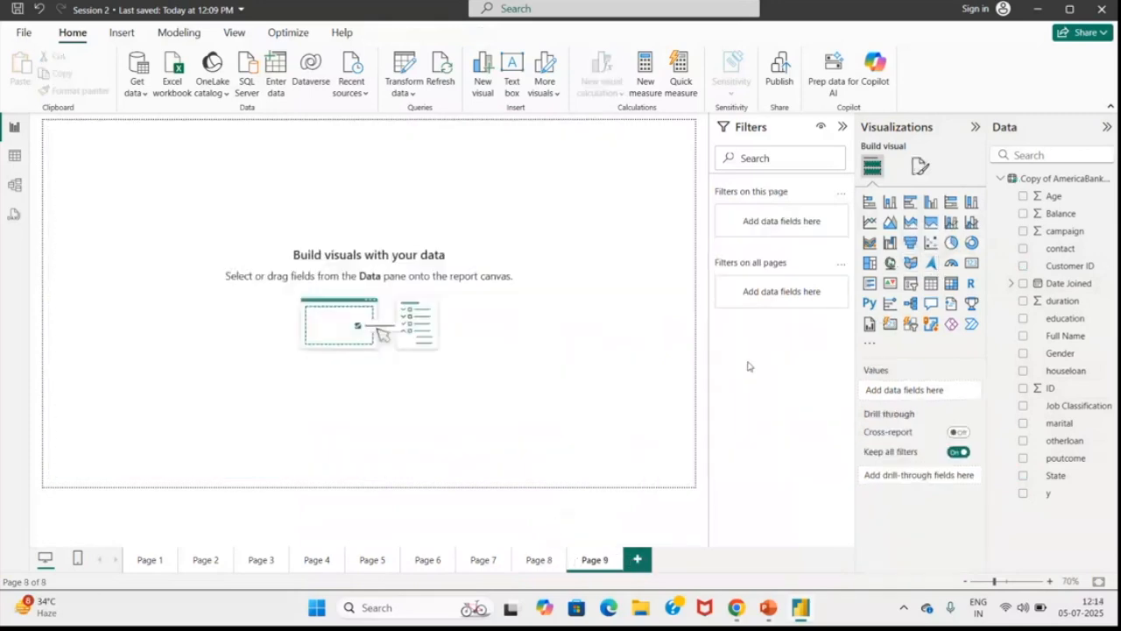
Step: Try an Azure map on Page 9 with State as location and Customer ID as legend, and delete it
{"action": "left_click", "coordinate": [932, 264]}
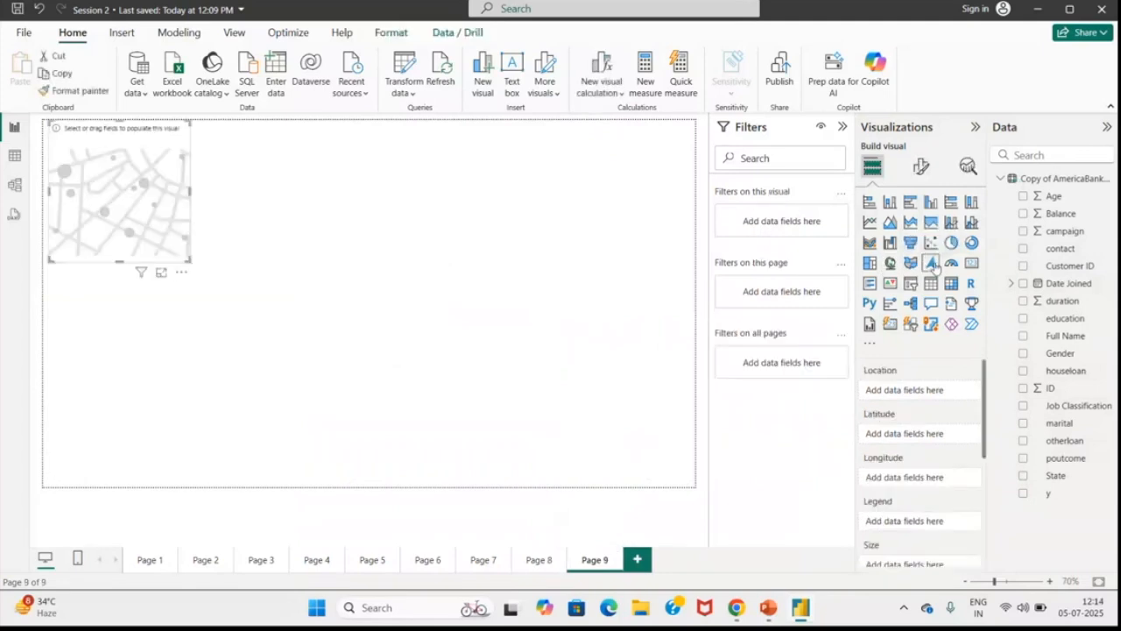
{"action": "left_click_drag", "start_coordinate": [184, 255], "coordinate": [461, 441]}
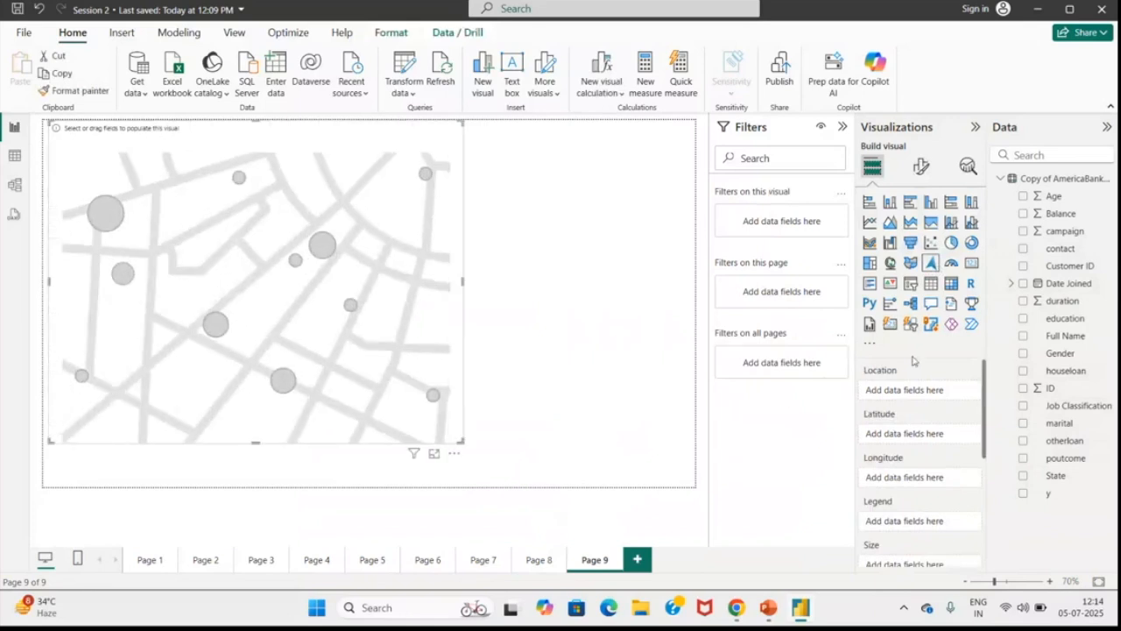
{"action": "left_click", "coordinate": [1024, 475]}
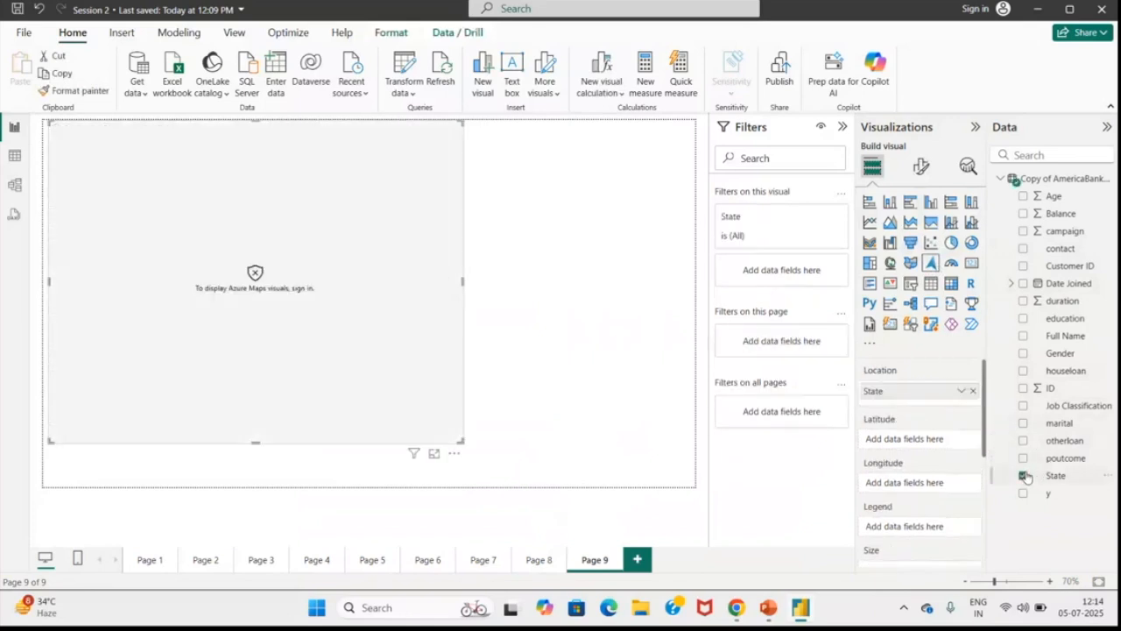
{"action": "left_click", "coordinate": [1023, 265]}
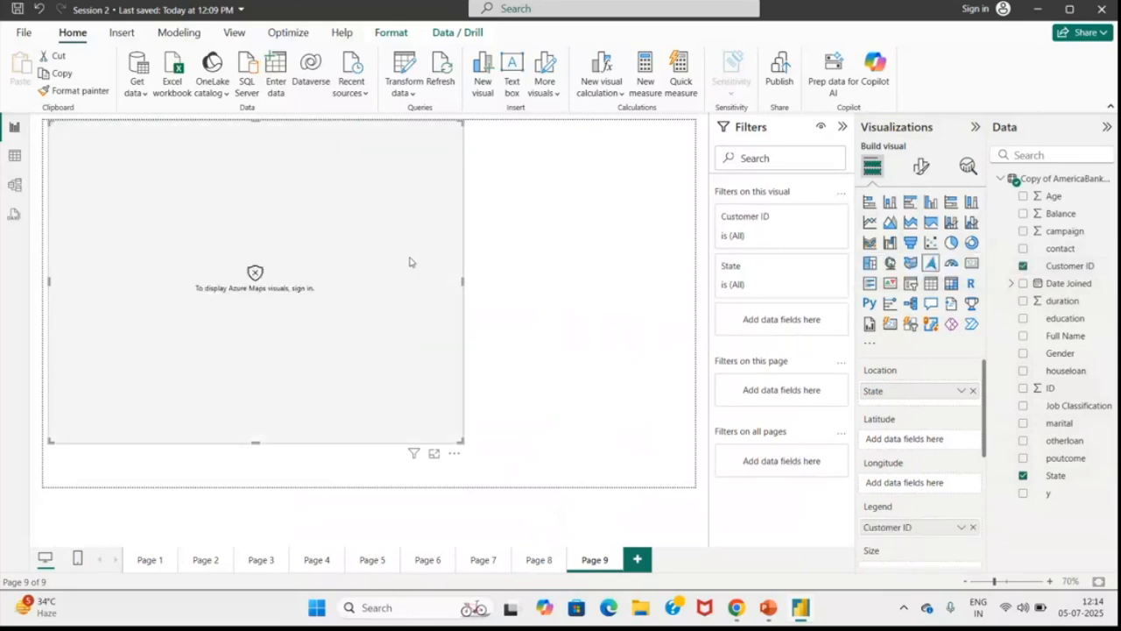
{"action": "key", "text": "Delete"}
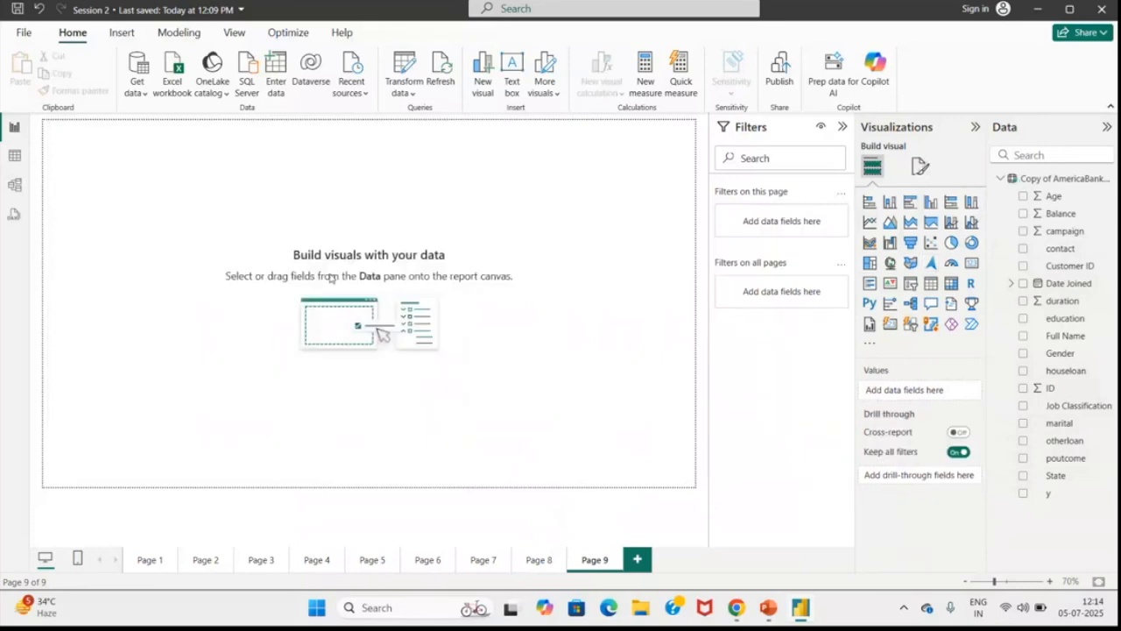
Step: Insert a gauge on Page 9, enlarged and positioned to cover most of the canvas
{"action": "left_click", "coordinate": [951, 263]}
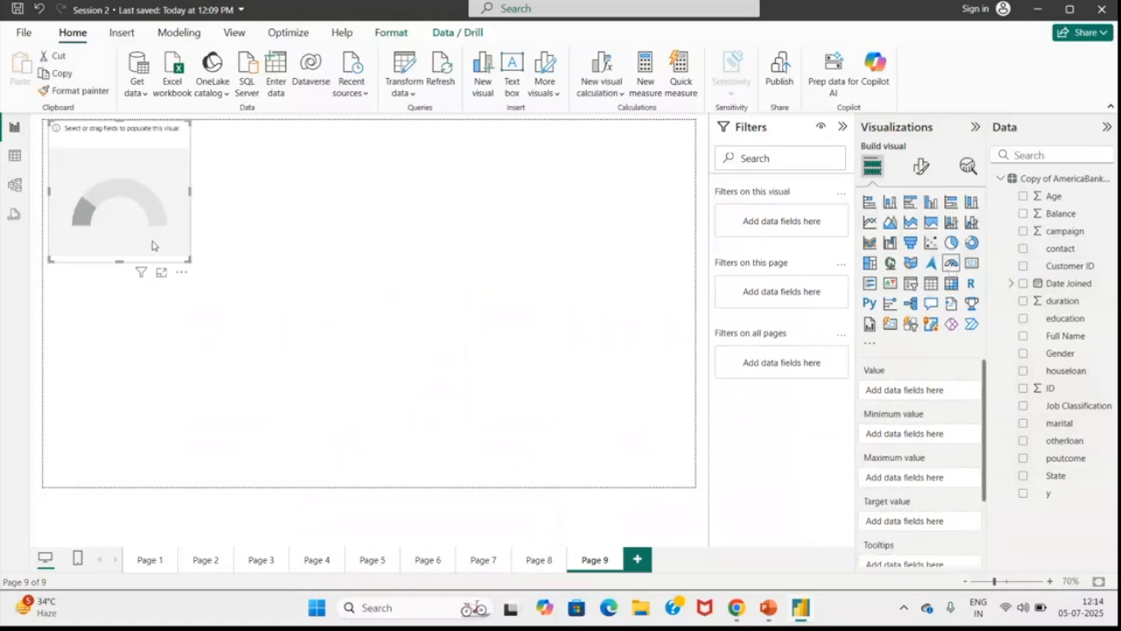
{"action": "left_click_drag", "start_coordinate": [188, 259], "coordinate": [581, 432]}
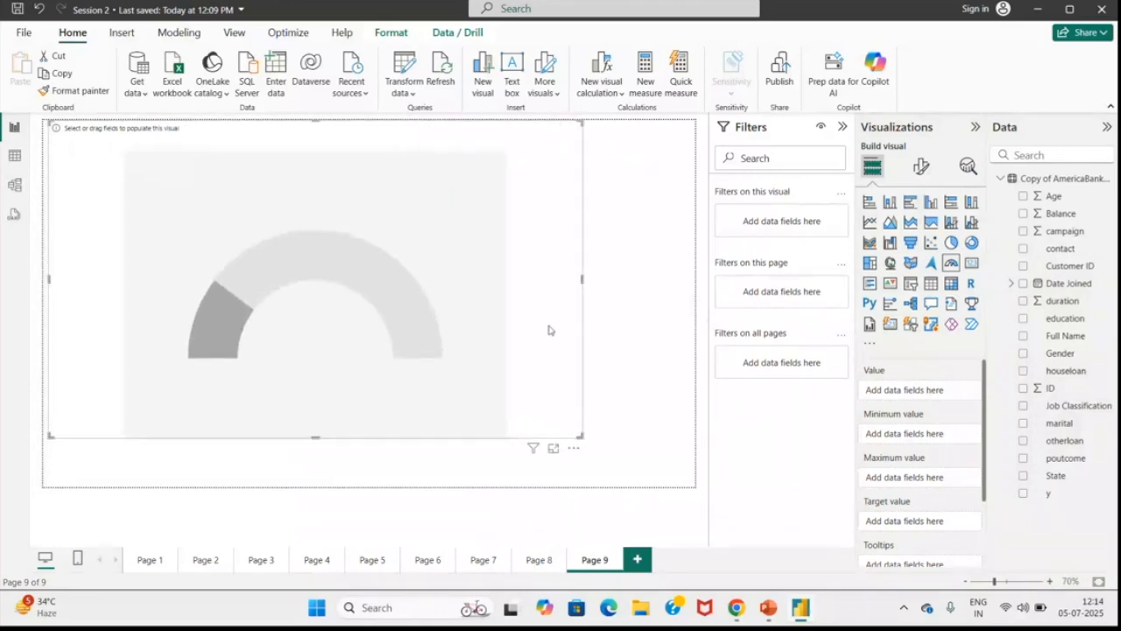
{"action": "left_click_drag", "start_coordinate": [550, 330], "coordinate": [638, 343]}
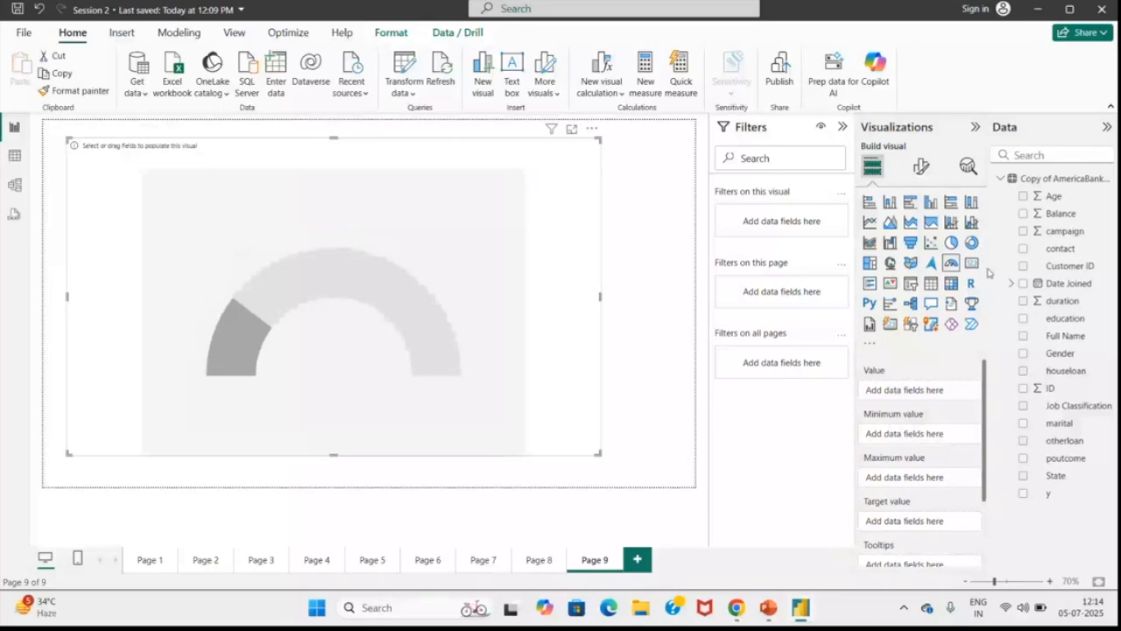
Step: Assign Balance to the gauge's value, aggregated as a sum
{"action": "left_click", "coordinate": [1024, 215]}
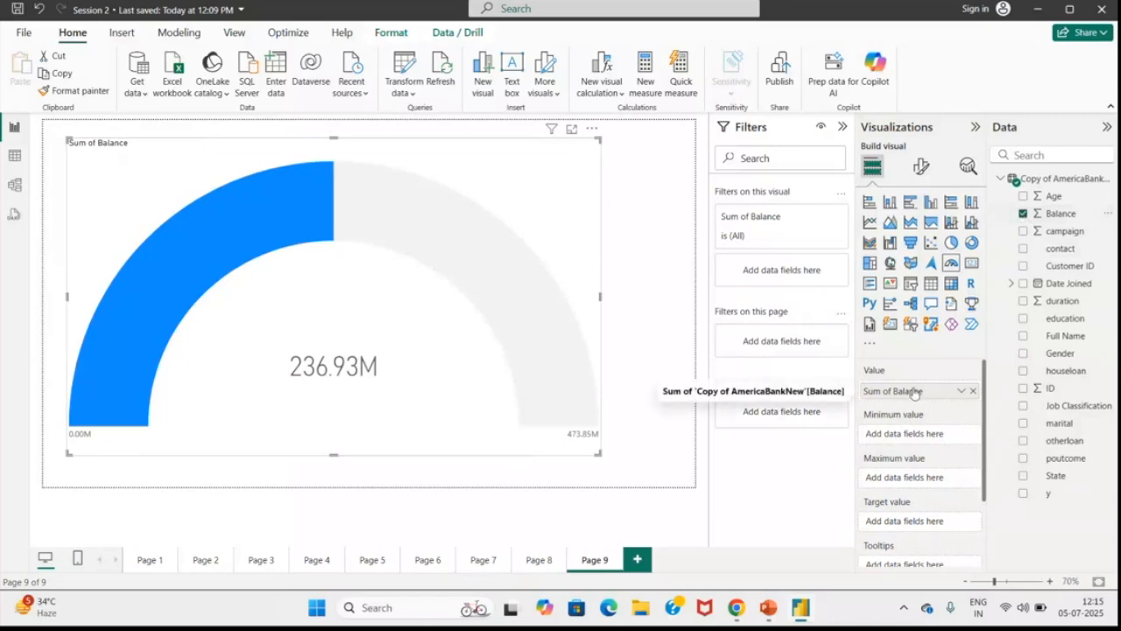
{"action": "left_click", "coordinate": [961, 390]}
{"action": "left_click", "coordinate": [953, 396]}
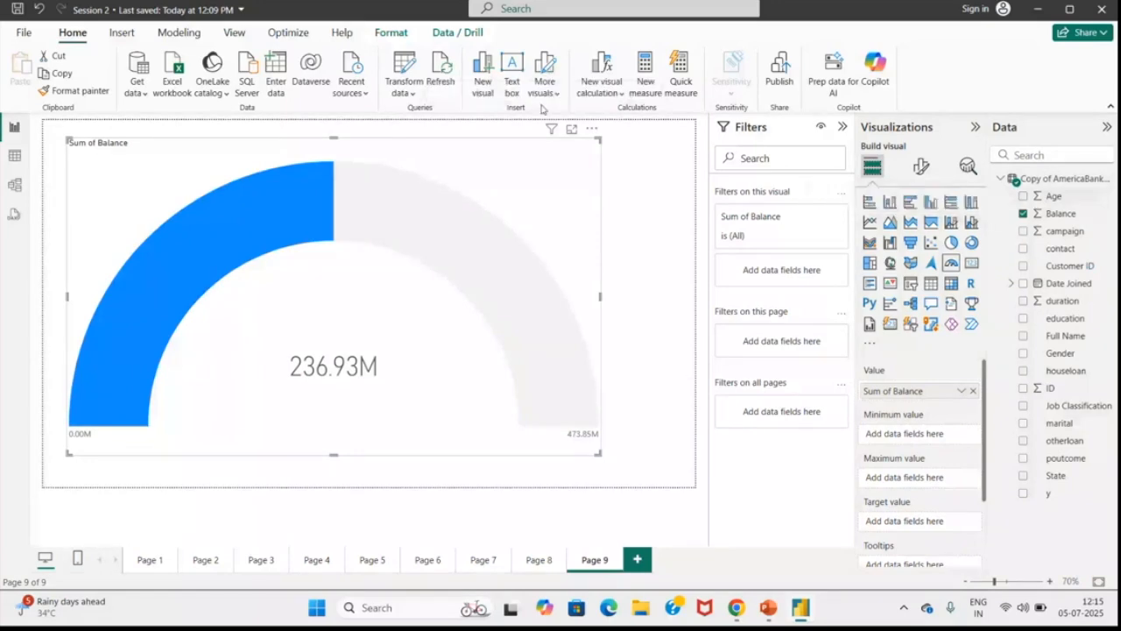
Step: Create the measure Budget Target = 25000000 and assign it to the gauge's target value
{"action": "left_click", "coordinate": [647, 86]}
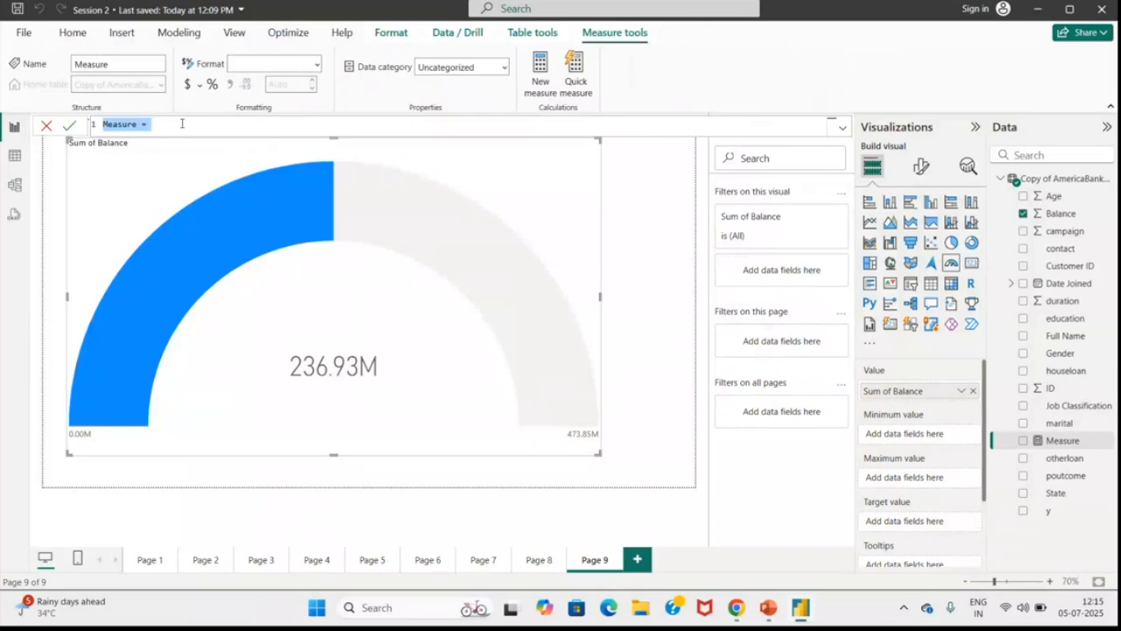
{"action": "type", "text": "Budget Target"}
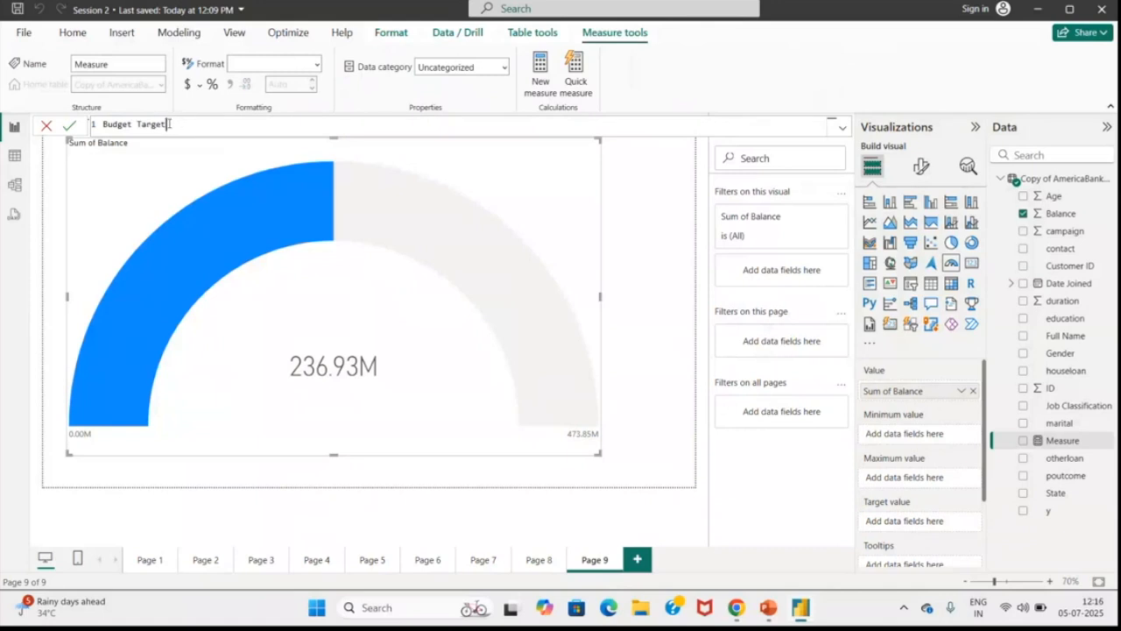
{"action": "type", "text": "="}
{"action": "type", "text": "25000000"}
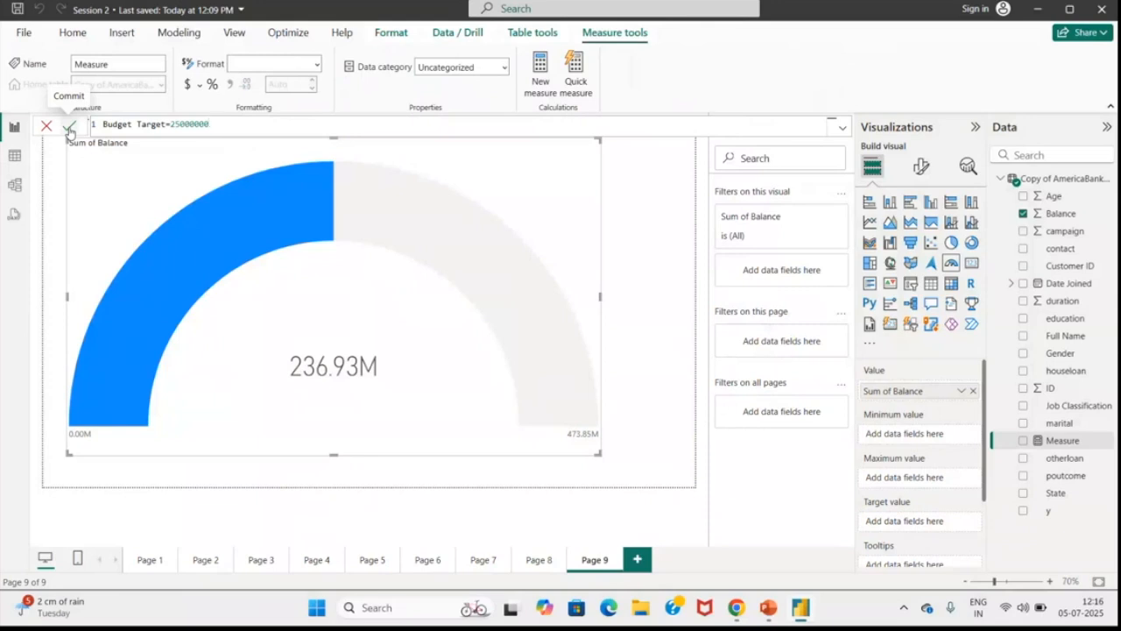
{"action": "left_click", "coordinate": [1024, 442]}
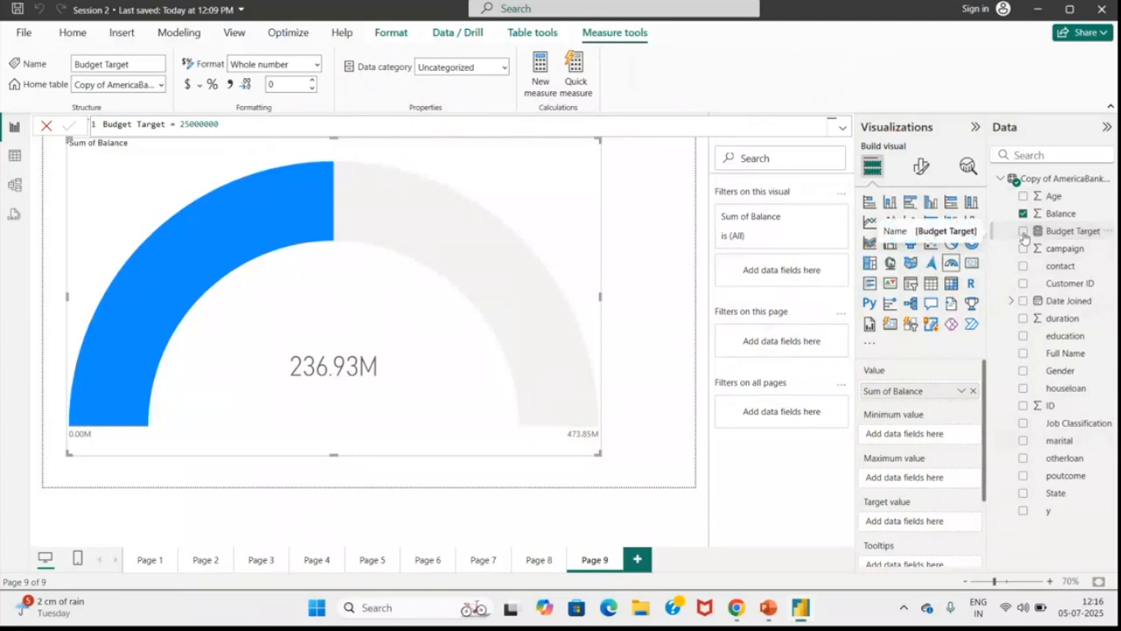
{"action": "left_click_drag", "start_coordinate": [1051, 235], "coordinate": [896, 522]}
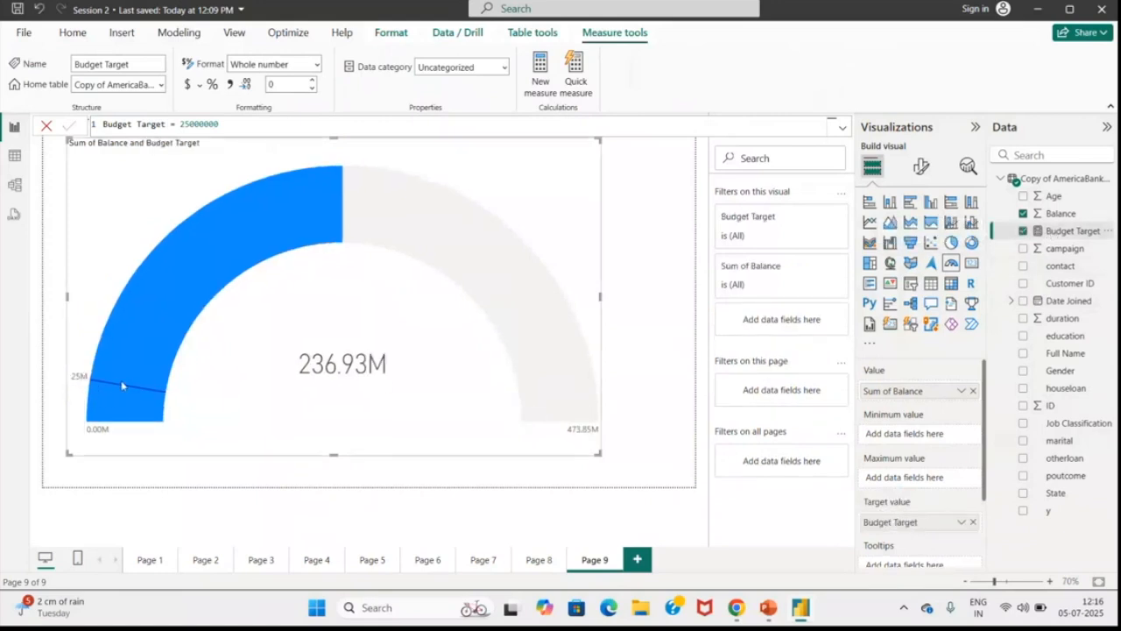
{"action": "double_click", "coordinate": [210, 125]}
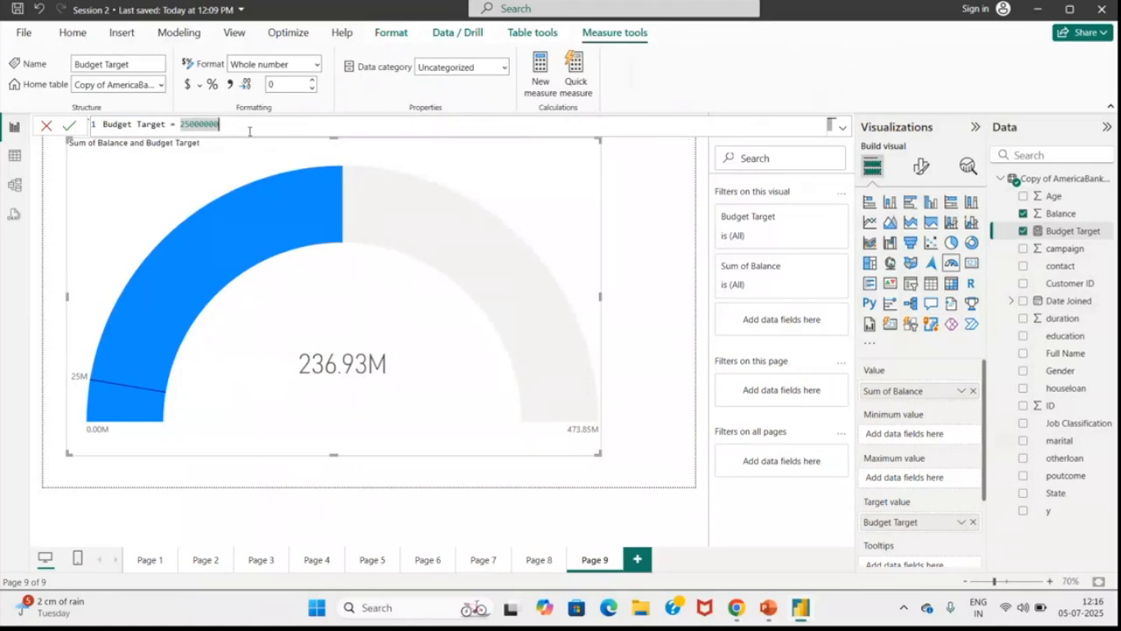
{"action": "left_click", "coordinate": [55, 286]}
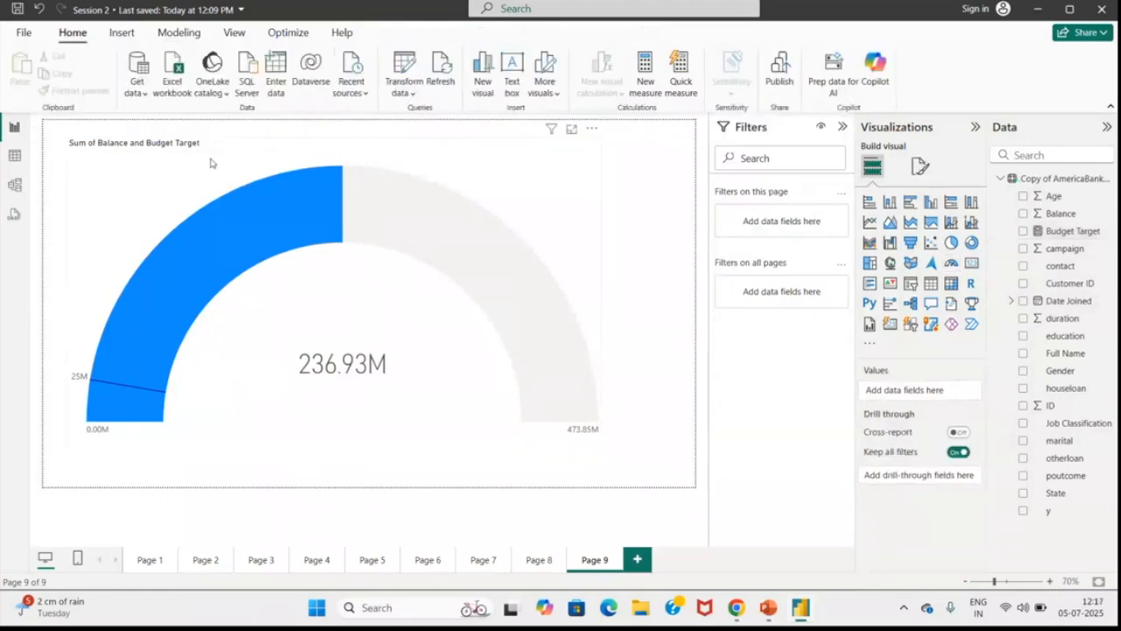
{"action": "left_click", "coordinate": [210, 163]}
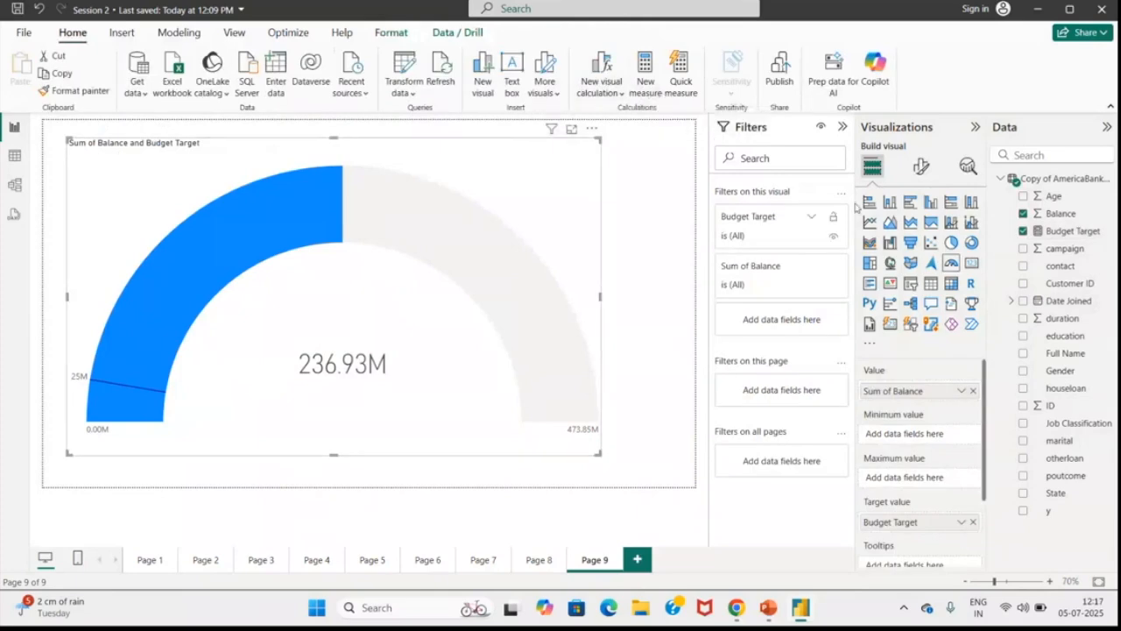
Step: Change the Budget Target measure's formula to 250000000
{"action": "right_click", "coordinate": [1061, 235]}
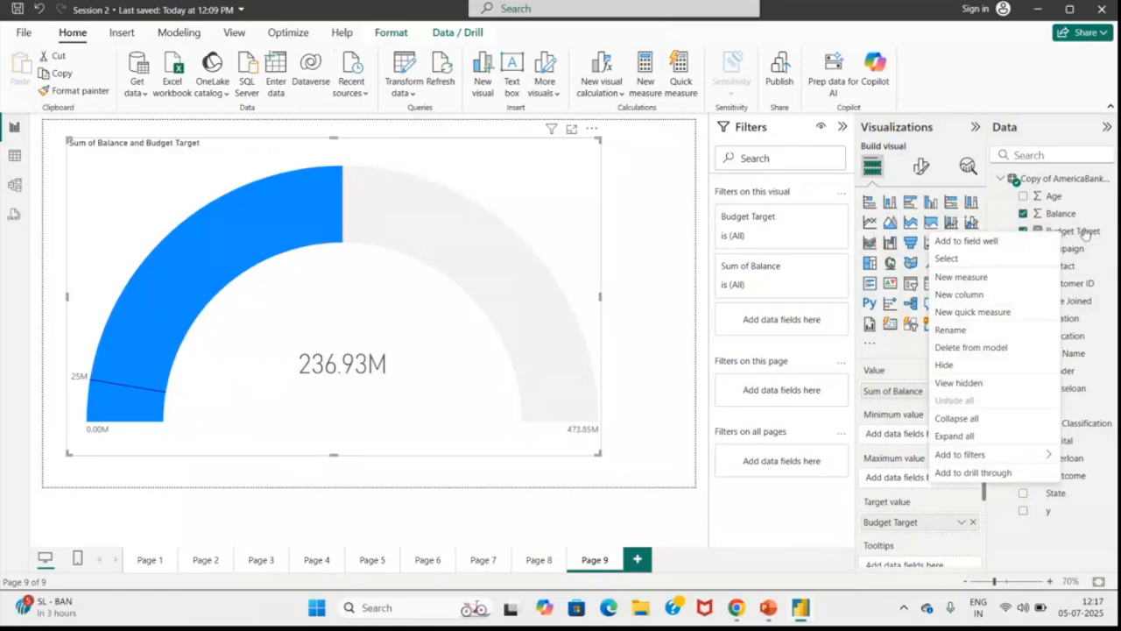
{"action": "left_click", "coordinate": [1085, 232]}
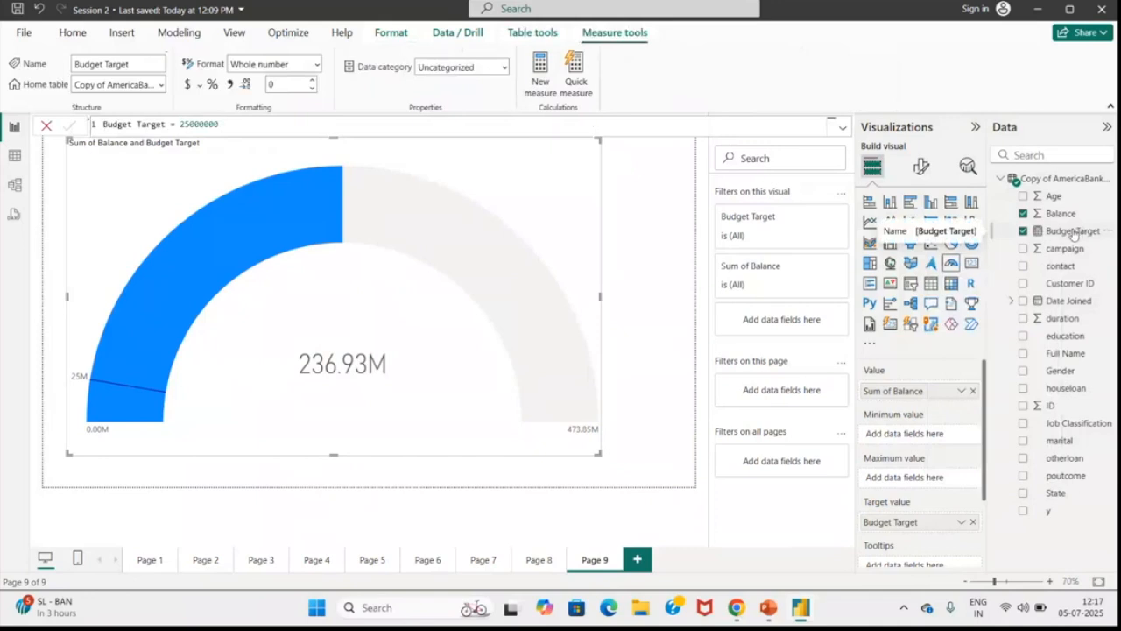
{"action": "left_click", "coordinate": [1023, 231]}
{"action": "left_click", "coordinate": [1024, 232]}
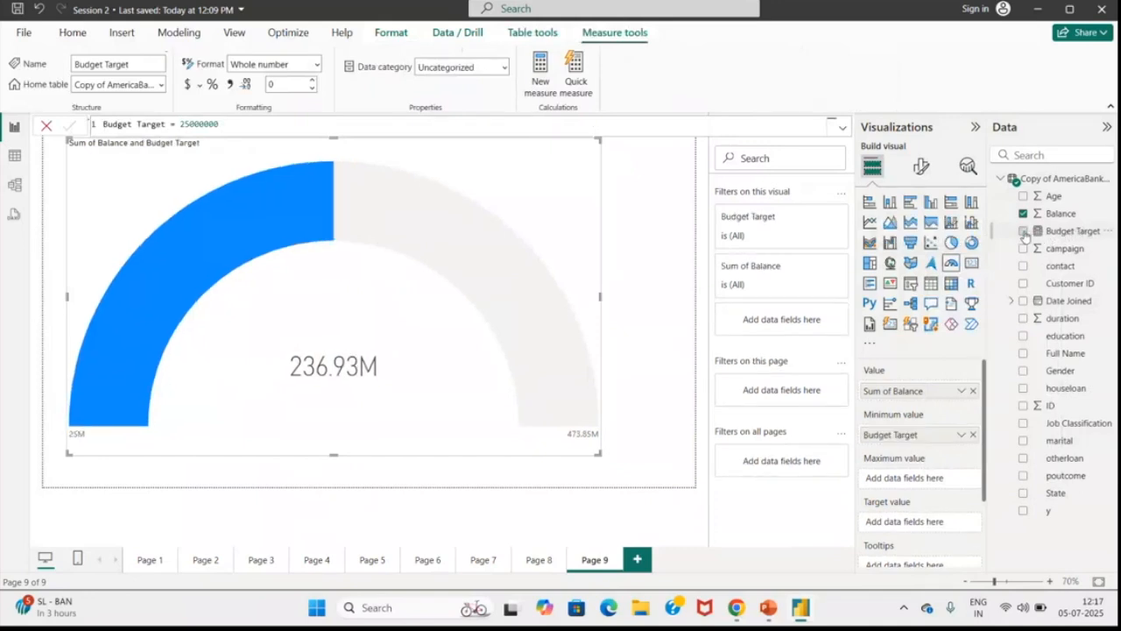
{"action": "double_click", "coordinate": [470, 123]}
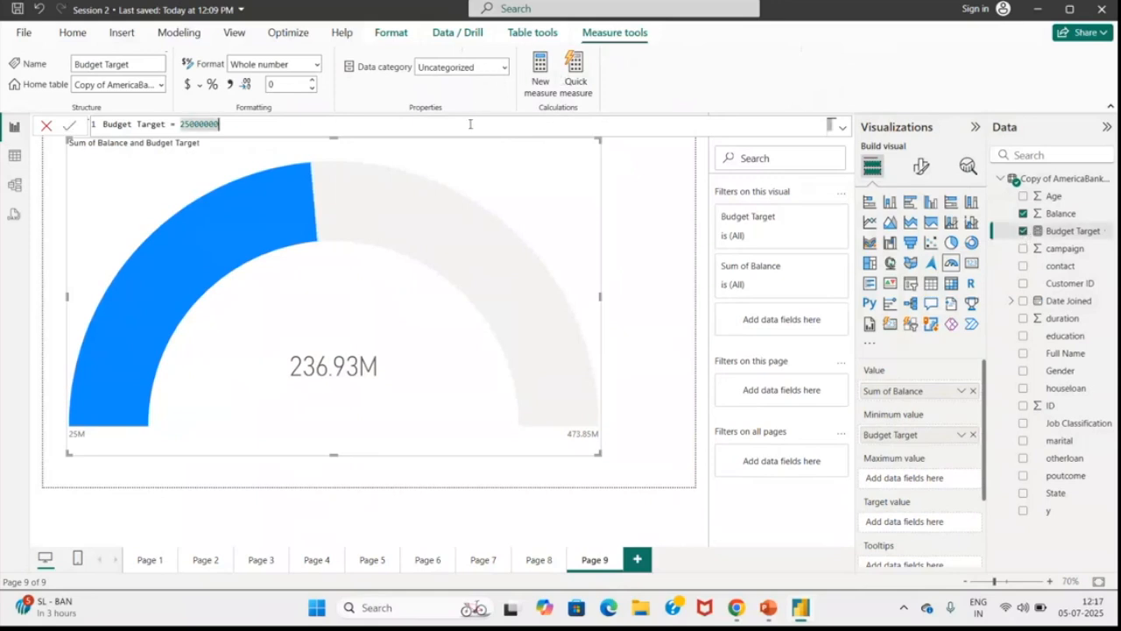
{"action": "left_click", "coordinate": [471, 124]}
{"action": "type", "text": "0"}
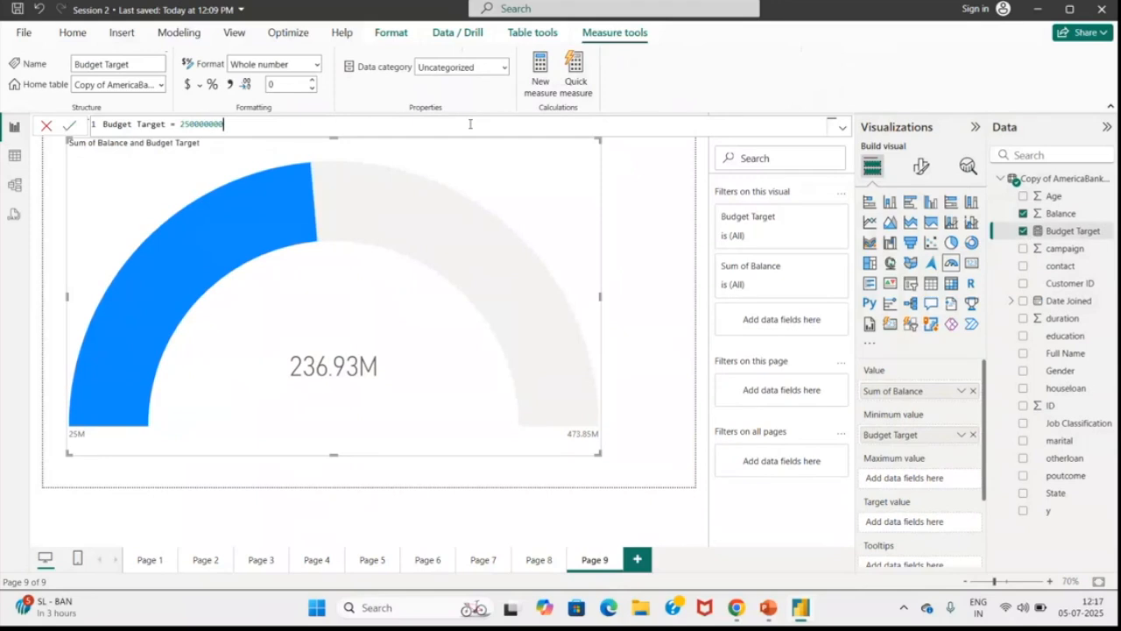
{"action": "left_click", "coordinate": [71, 125]}
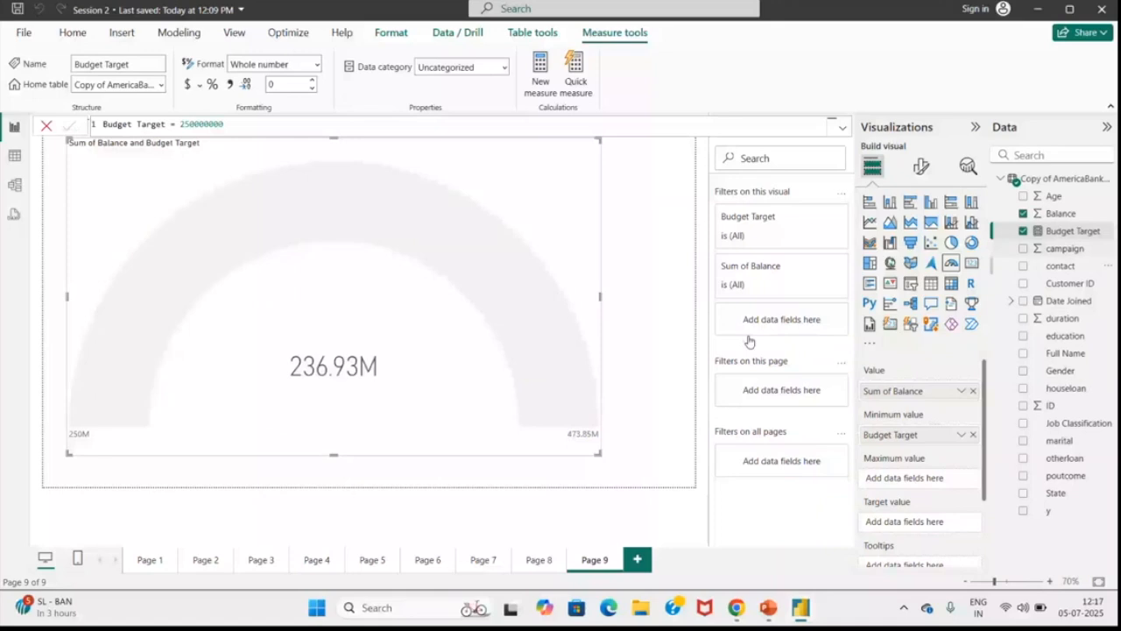
Step: Remove Budget Target from the gauge's minimum value and assign it to the target value
{"action": "left_click", "coordinate": [1024, 232]}
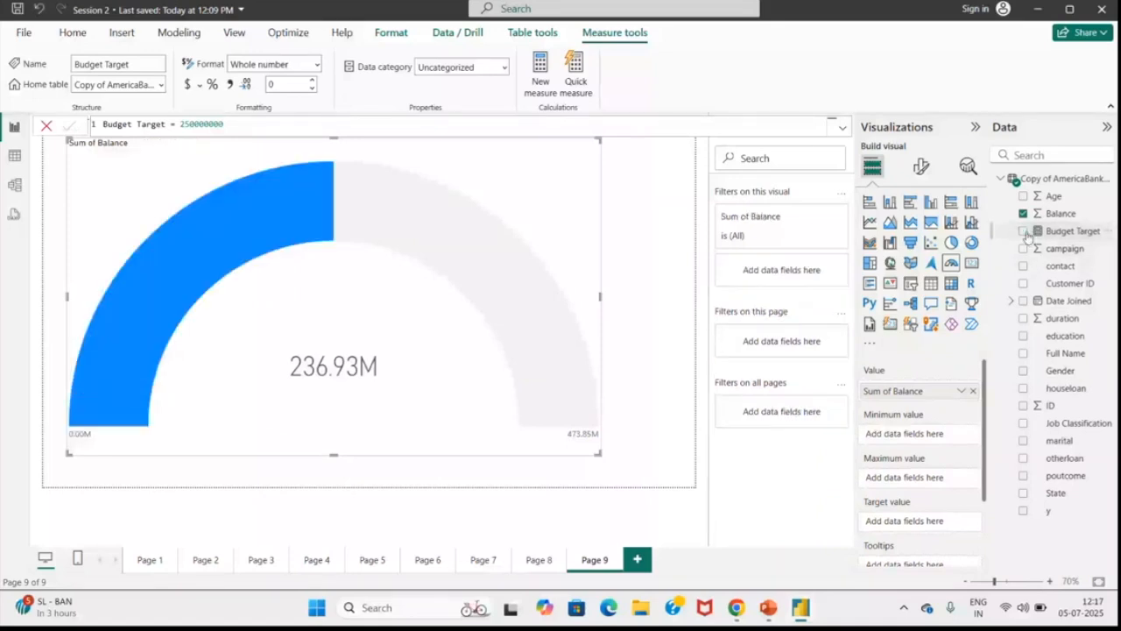
{"action": "left_click", "coordinate": [1024, 231]}
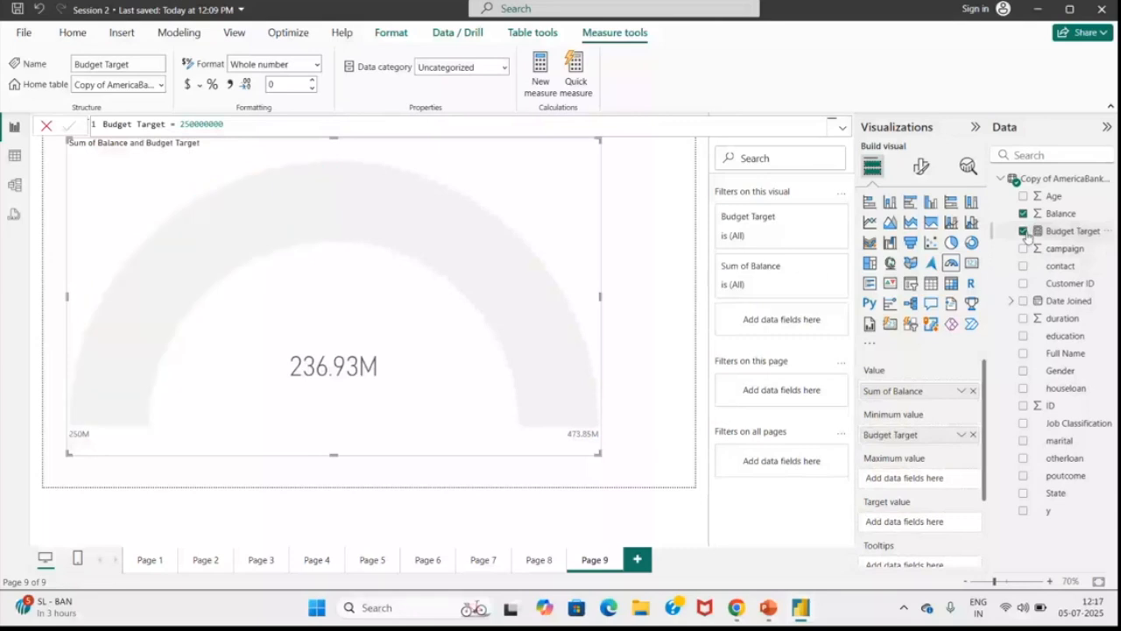
{"action": "left_click", "coordinate": [1024, 231]}
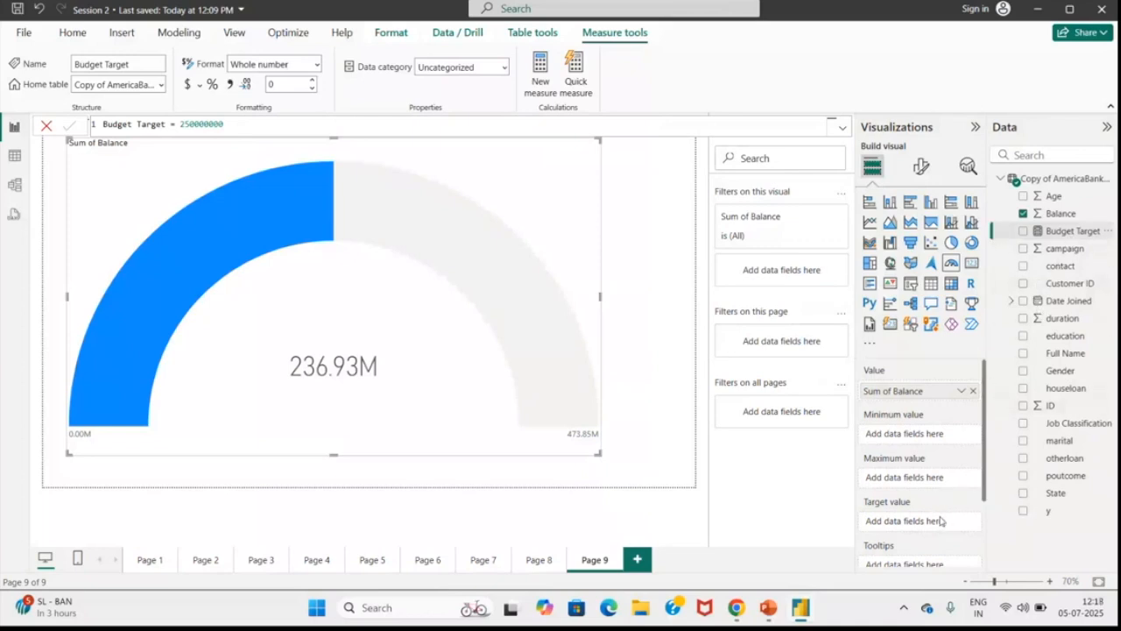
{"action": "right_click", "coordinate": [1069, 231]}
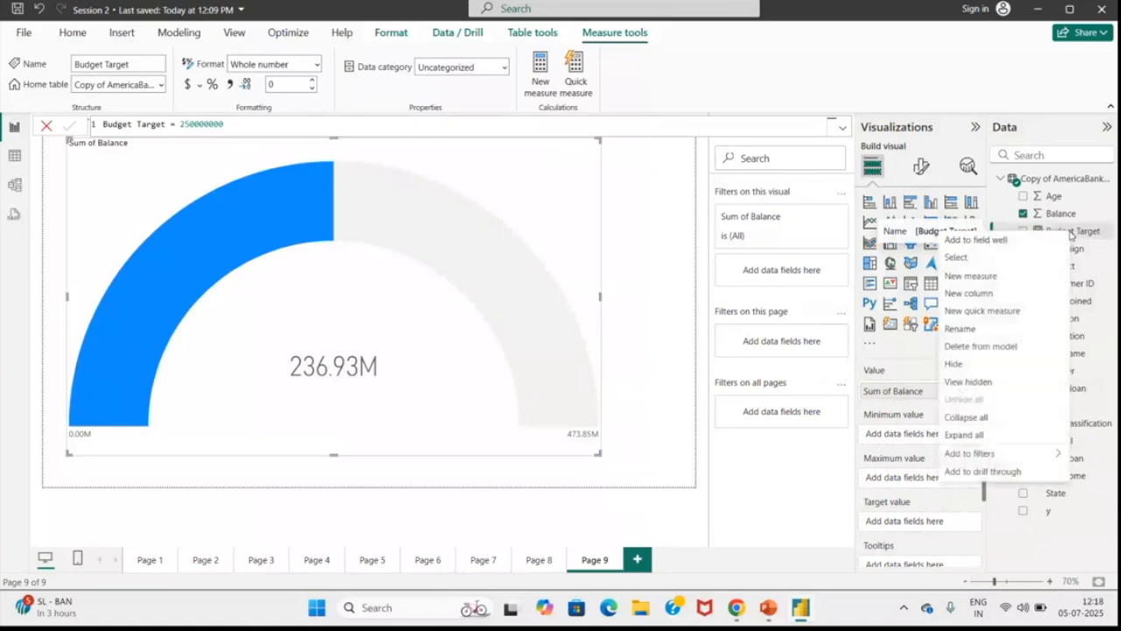
{"action": "left_click", "coordinate": [1079, 231]}
{"action": "left_click_drag", "start_coordinate": [1080, 231], "coordinate": [955, 522]}
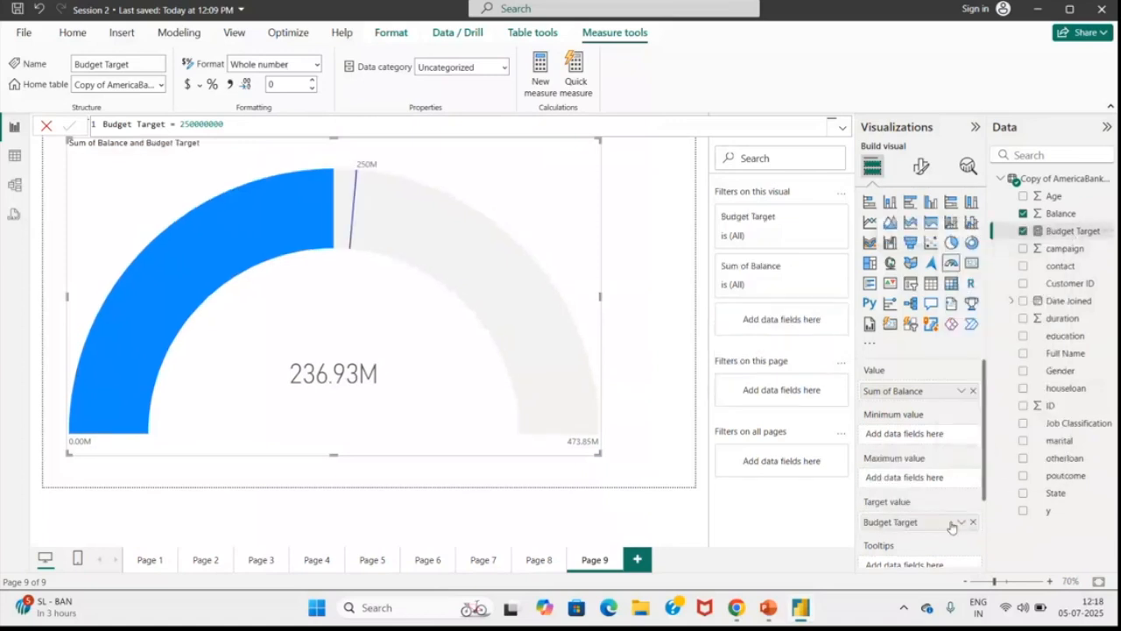